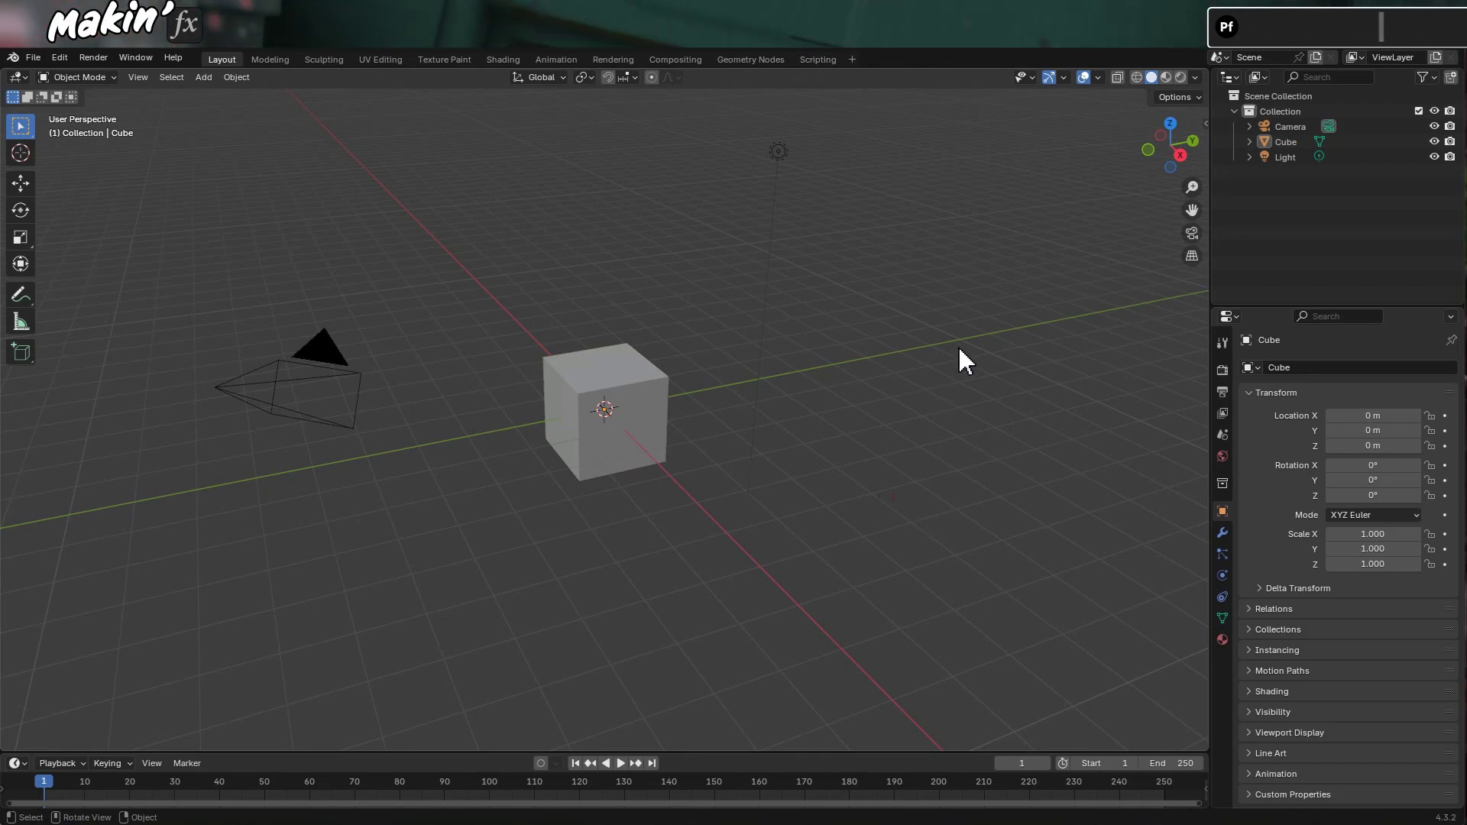
# Delete the default camera, cube and light from the scene
pyautogui.press('Delete')
pyautogui.click(162, 114)
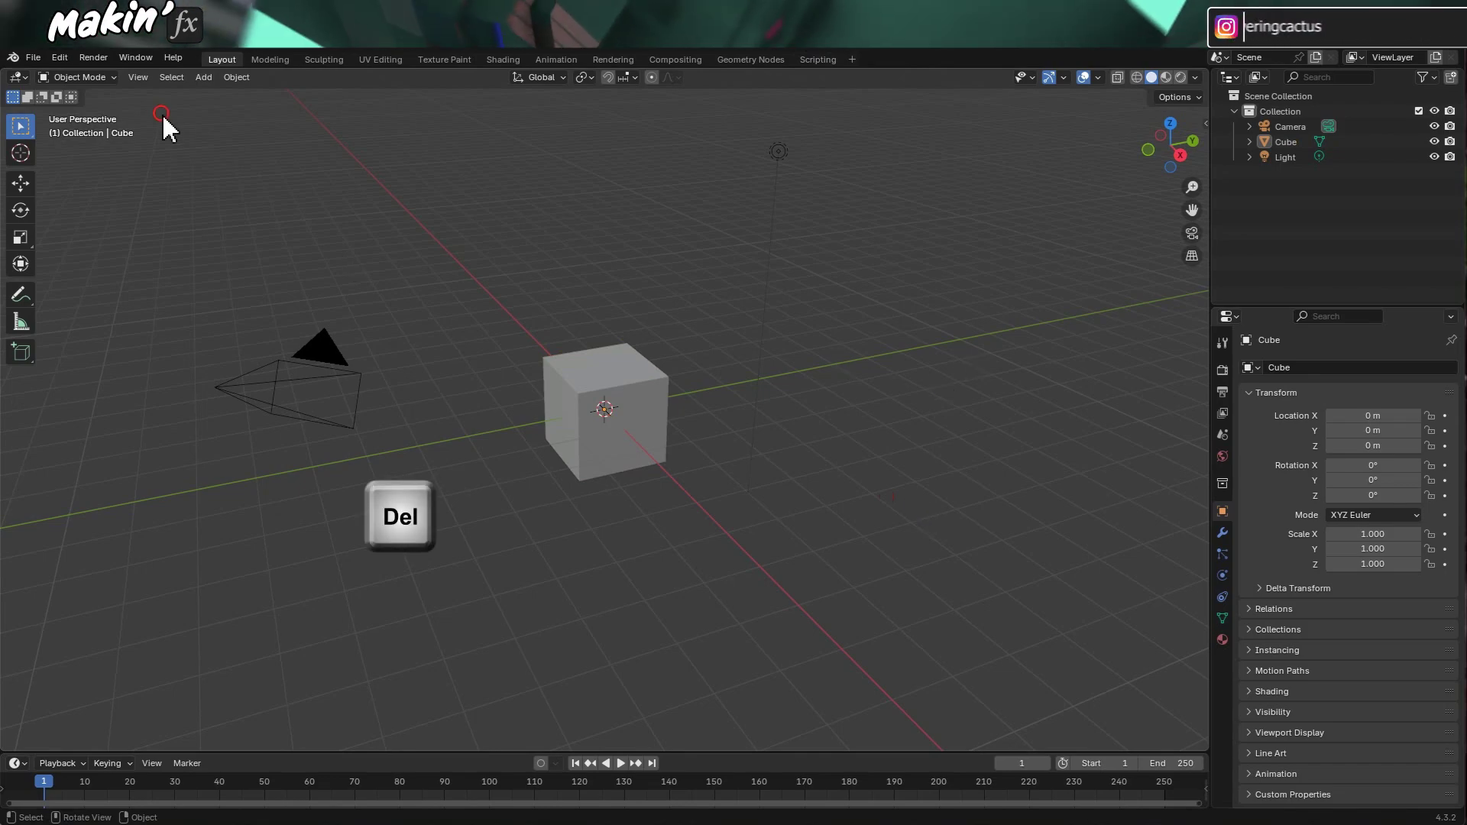
pyautogui.moveTo(162, 114); pyautogui.dragTo(897, 572)
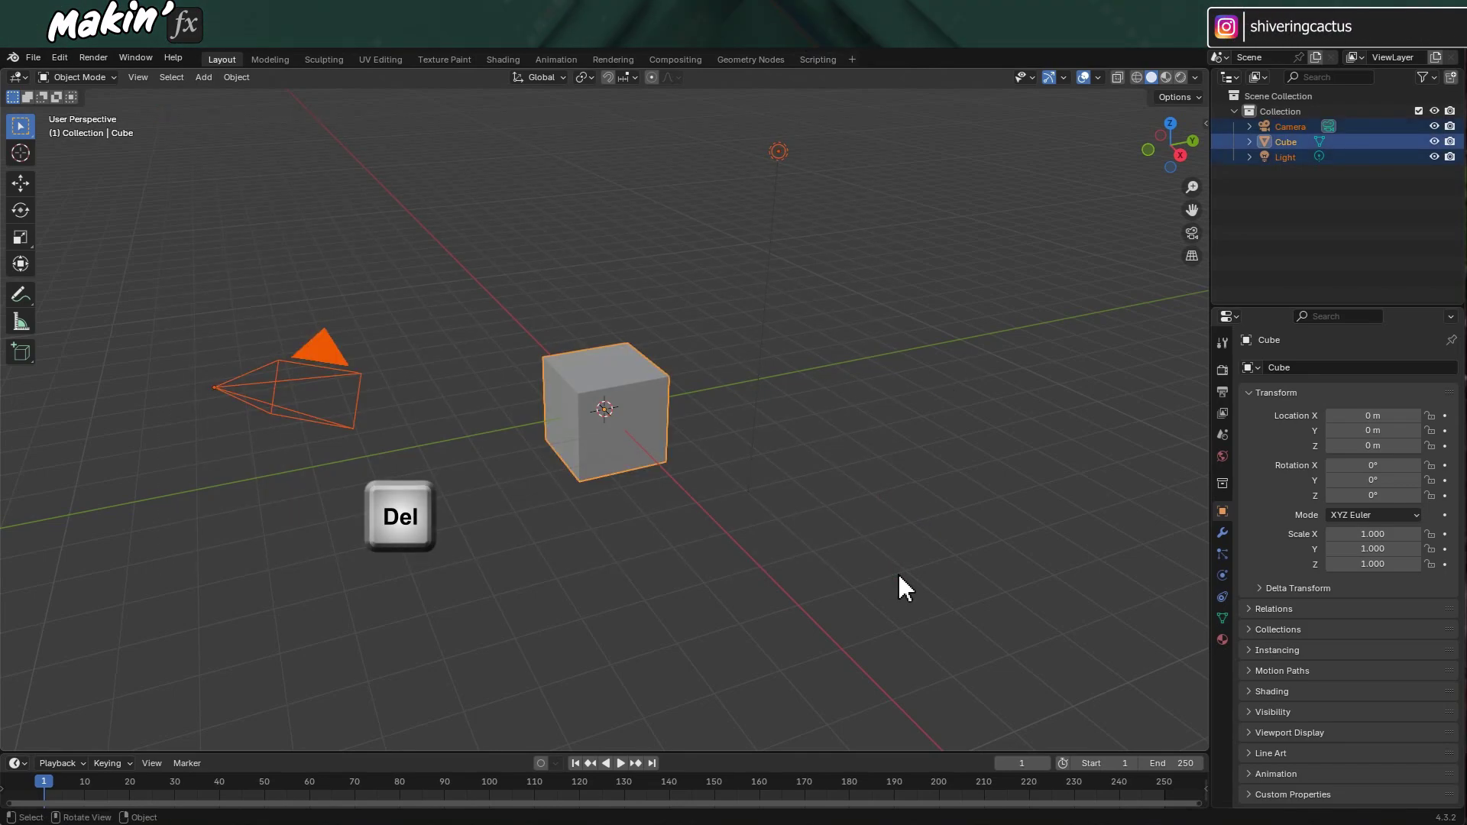
pyautogui.press('Delete')
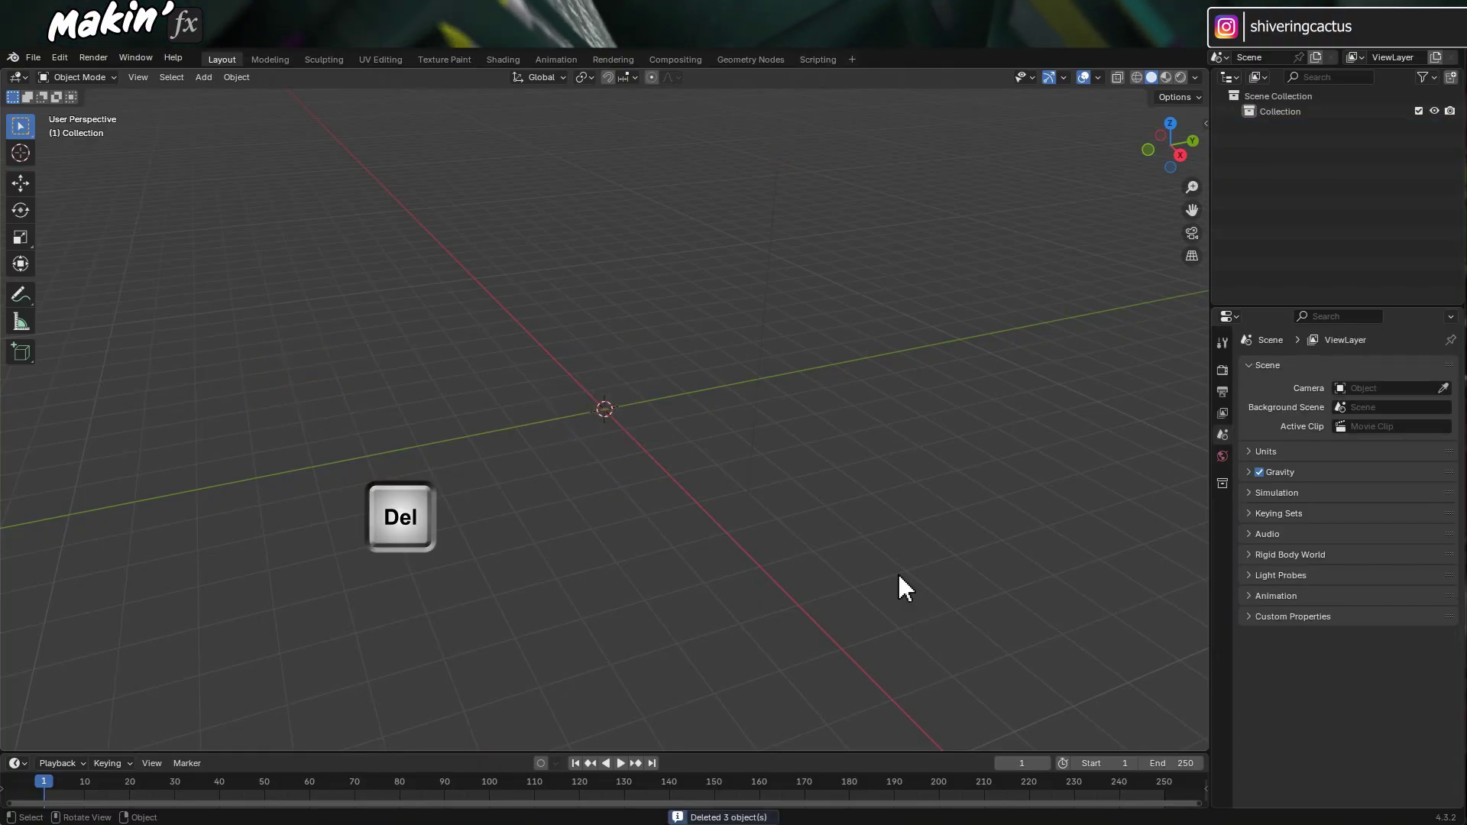
# Add a UV sphere with 96 segments and 96 rings
pyautogui.click(204, 77)
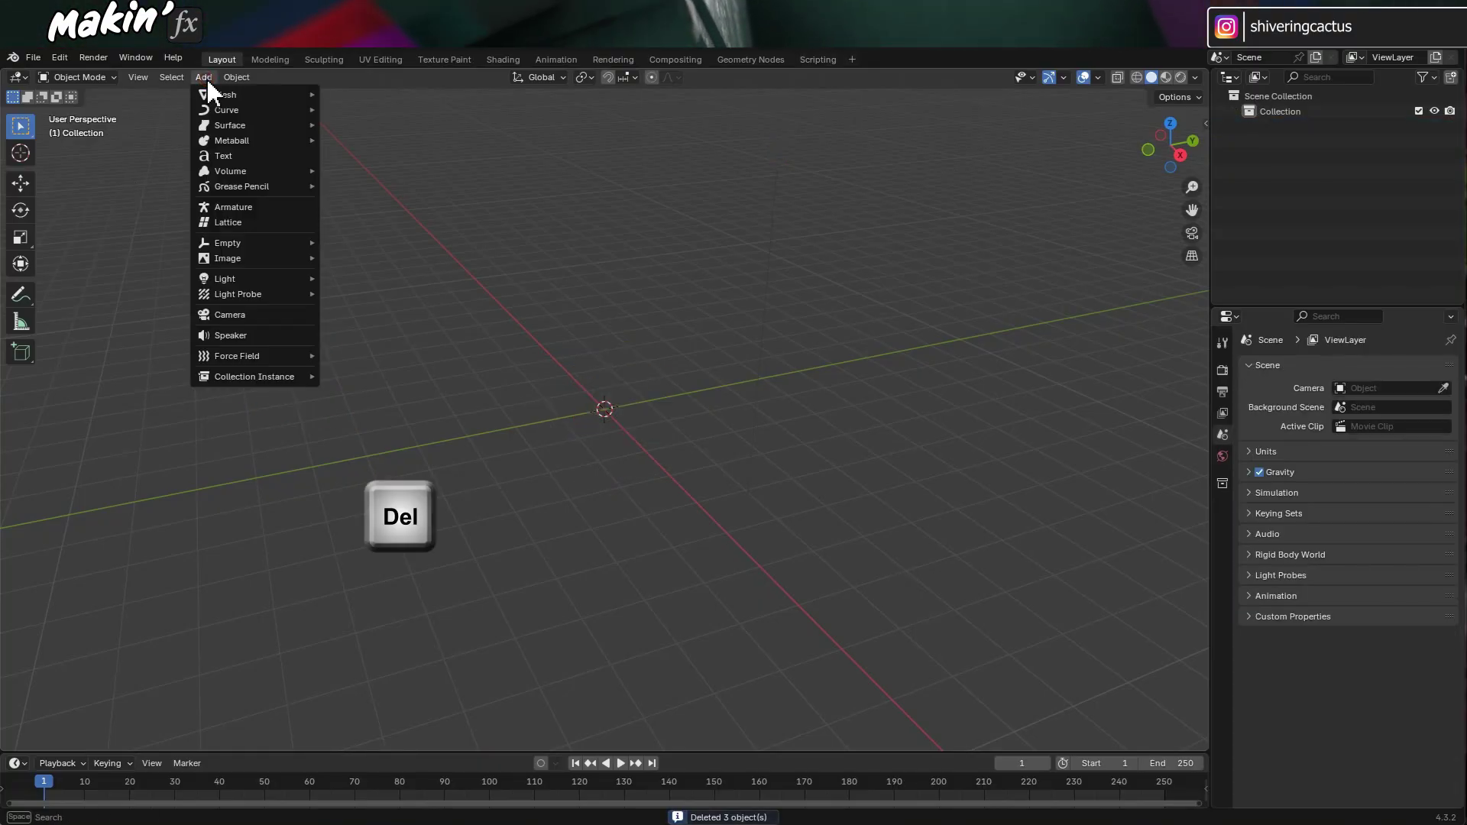
pyautogui.moveTo(210, 94)
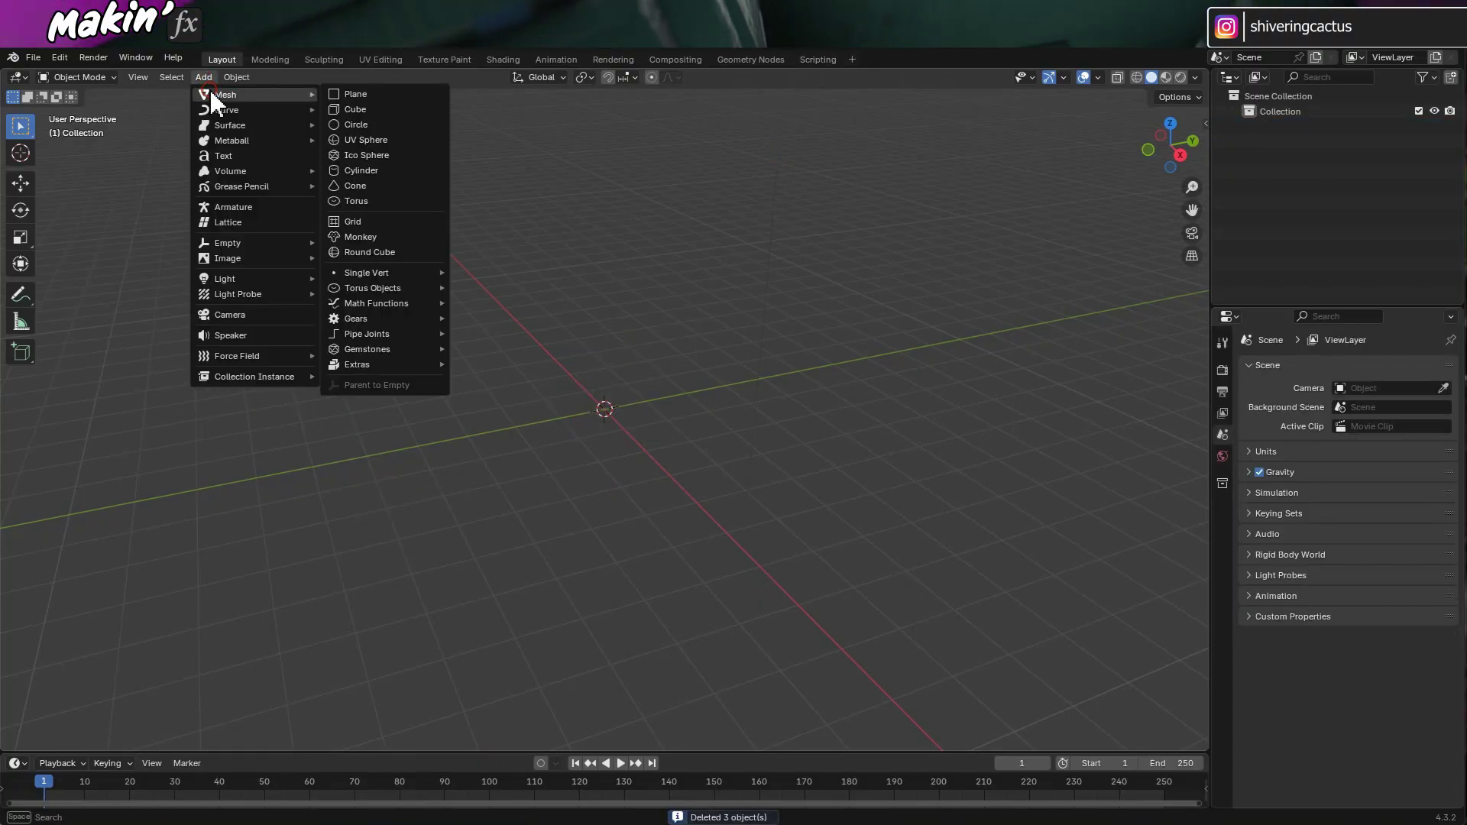
pyautogui.click(400, 142)
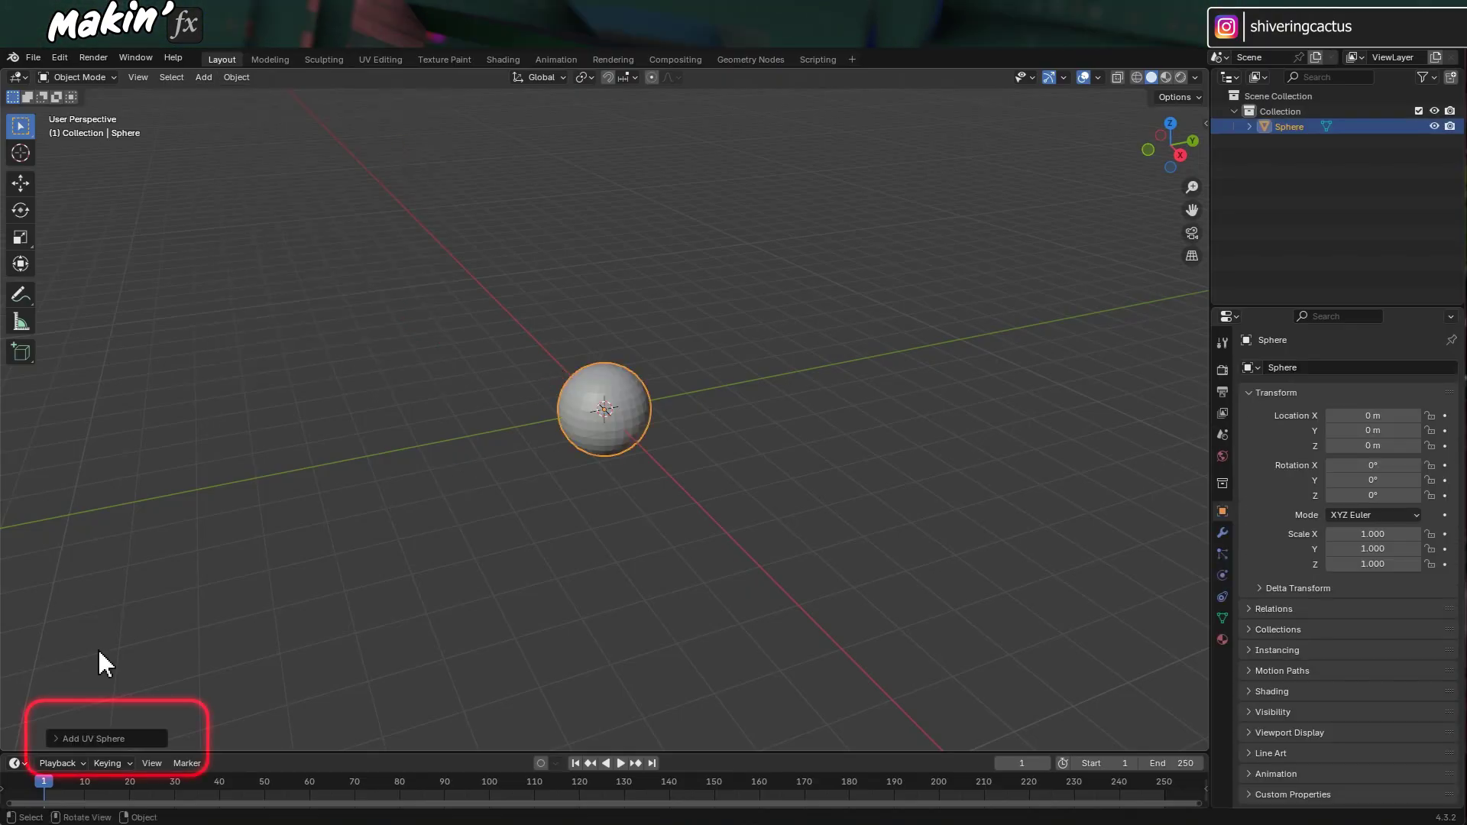
pyautogui.click(137, 738)
pyautogui.click(196, 571)
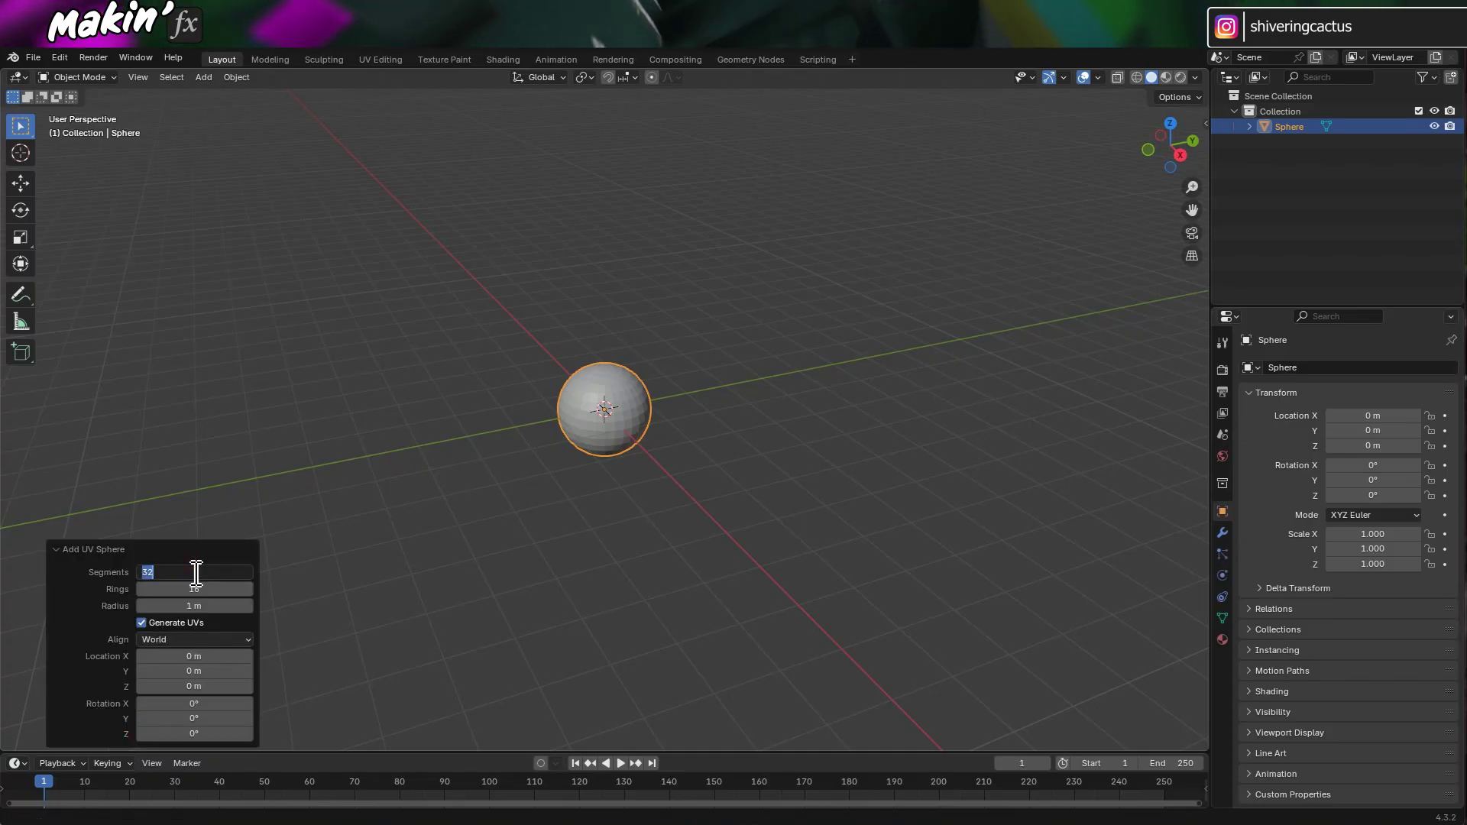
pyautogui.write('96')
pyautogui.click(214, 590)
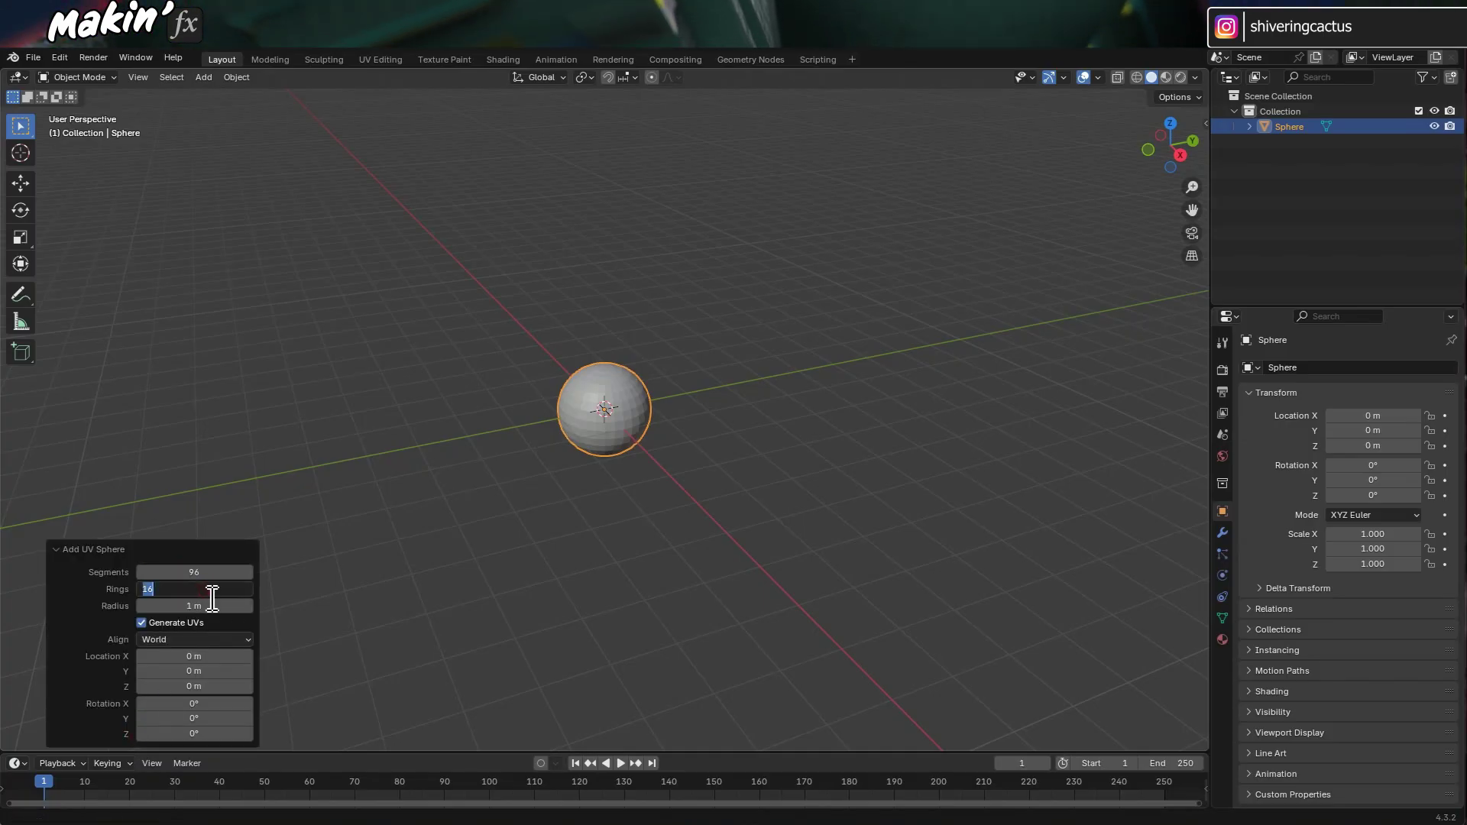
pyautogui.write('96')
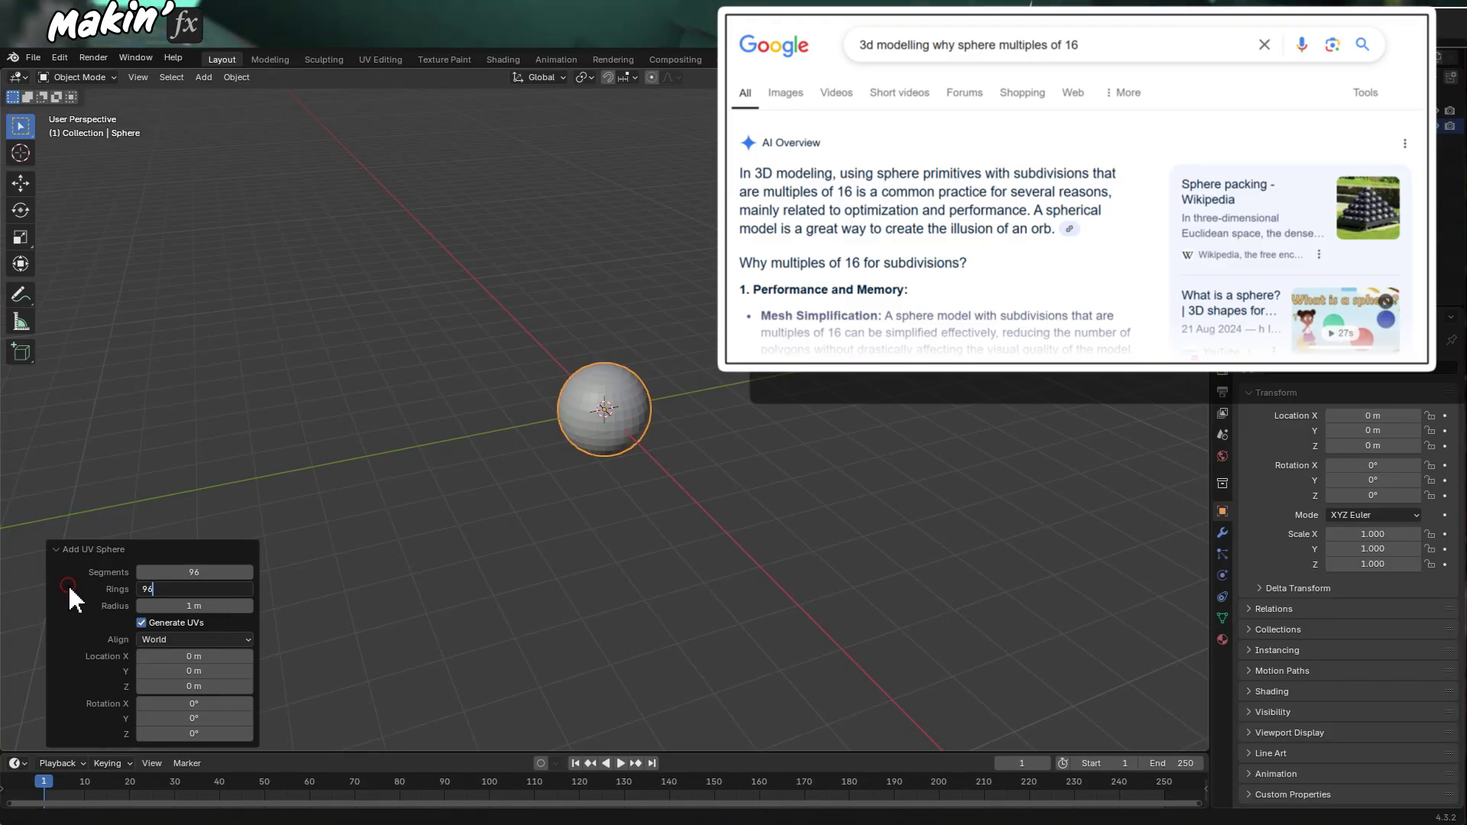
pyautogui.press('Return')
# Apply Shade Auto Smooth to the sphere
pyautogui.click(529, 543)
pyautogui.scroll(10, 620, 492)
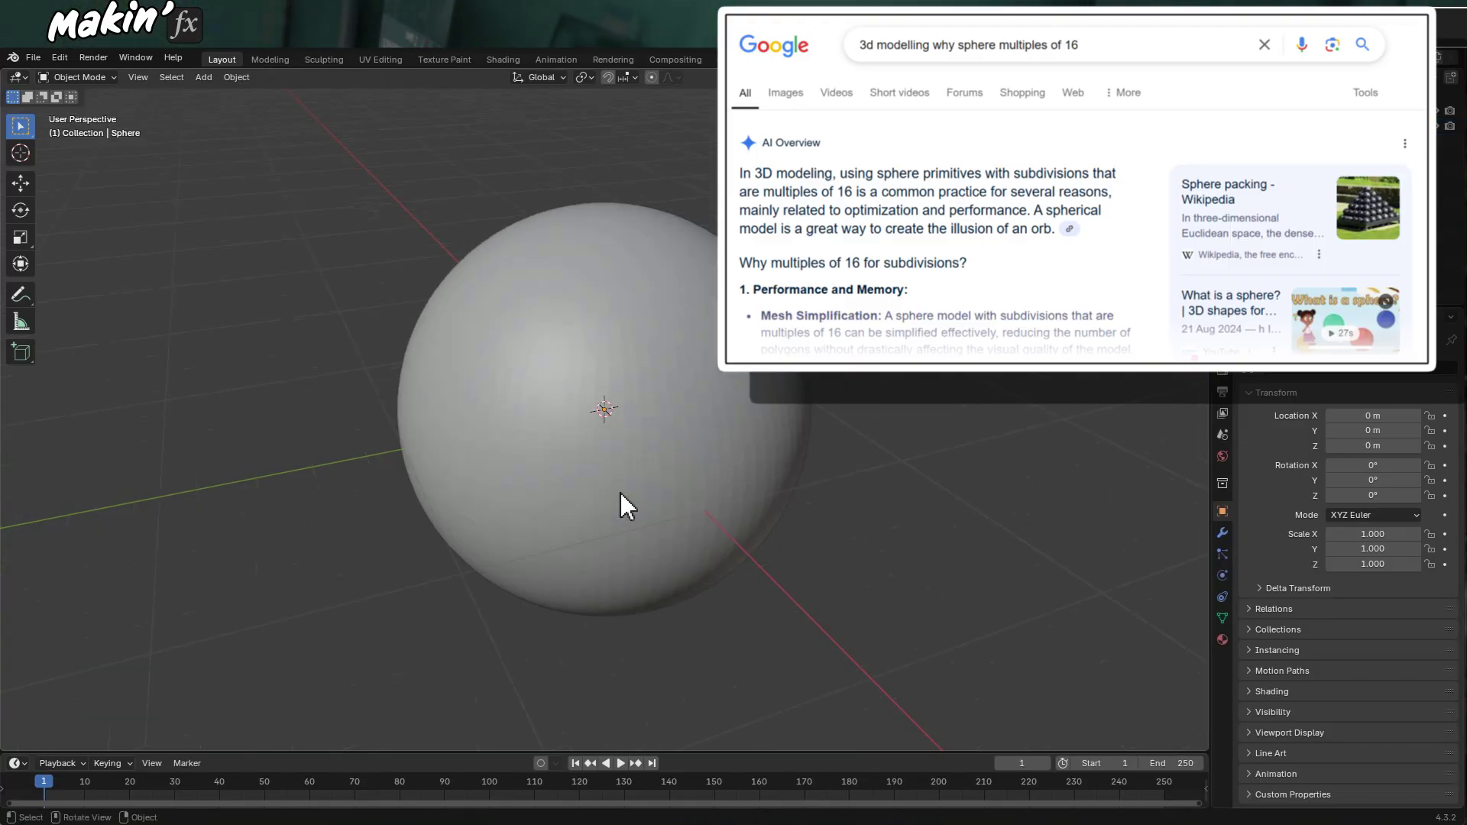
pyautogui.scroll(-1, 663, 453)
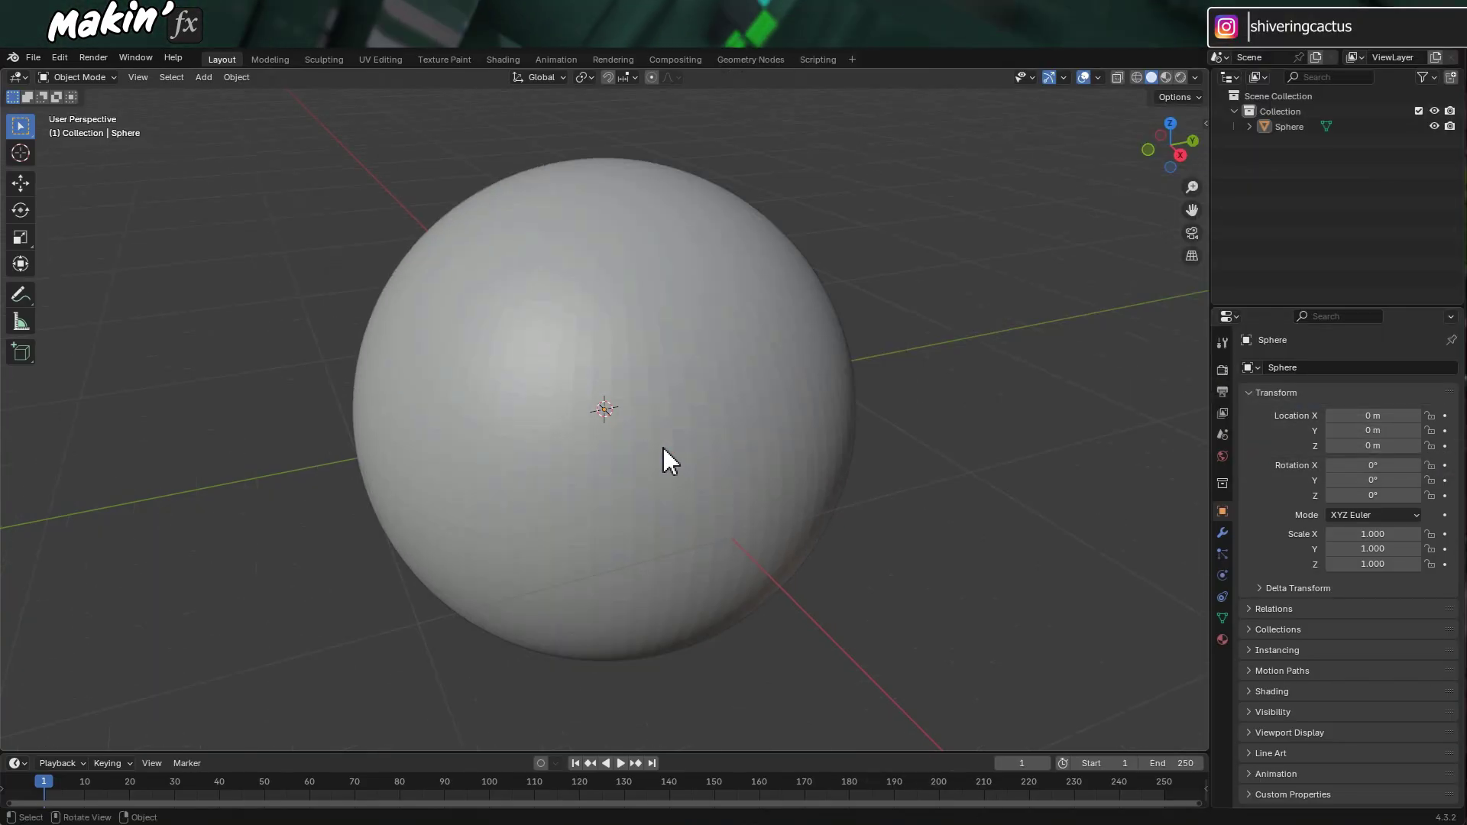
pyautogui.rightClick(649, 324)
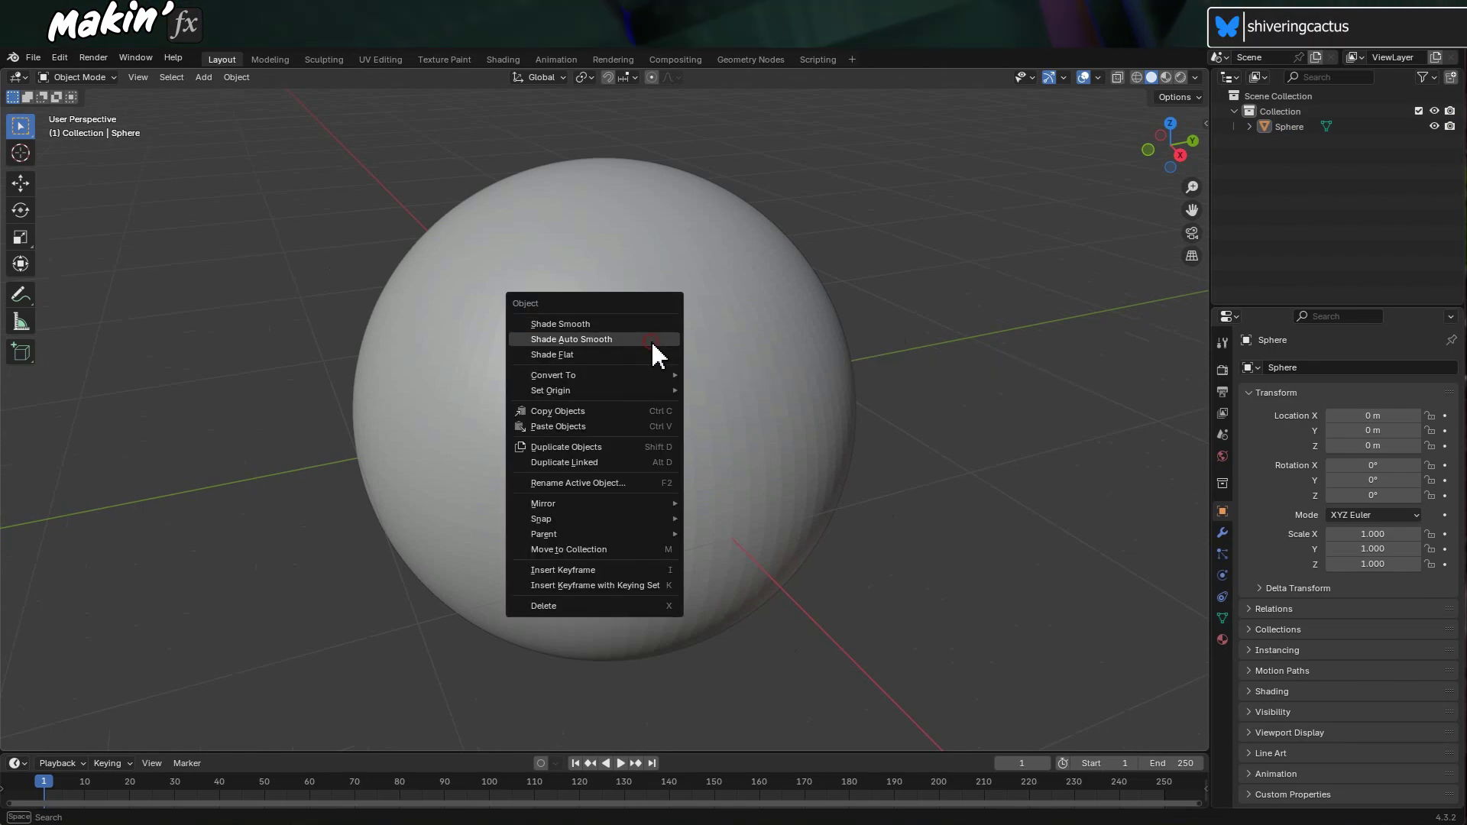
pyautogui.click(653, 344)
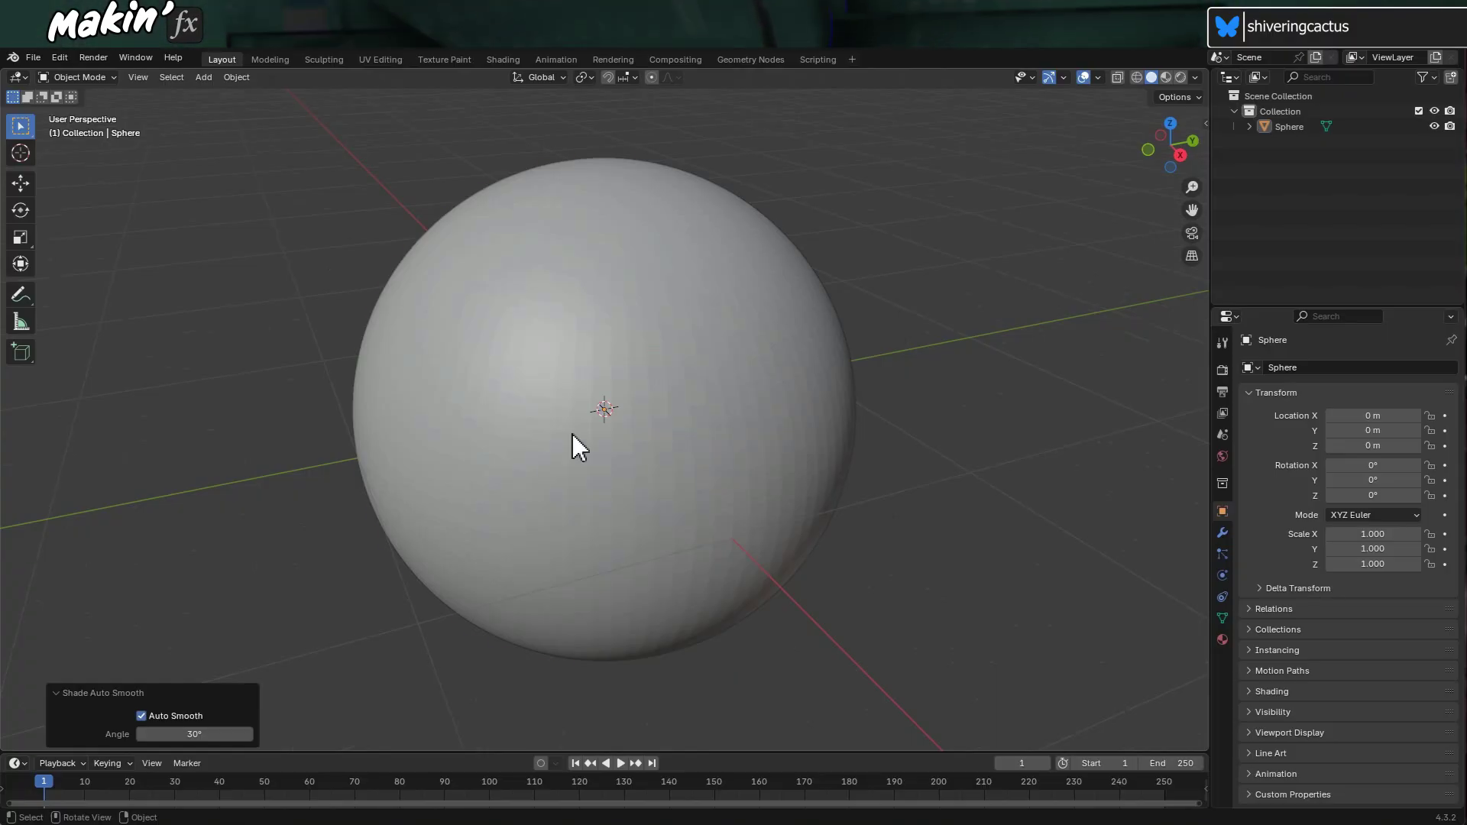
# Select the sphere, switch to the Shading workspace and centre it in view
pyautogui.click(620, 432)
pyautogui.click(502, 59)
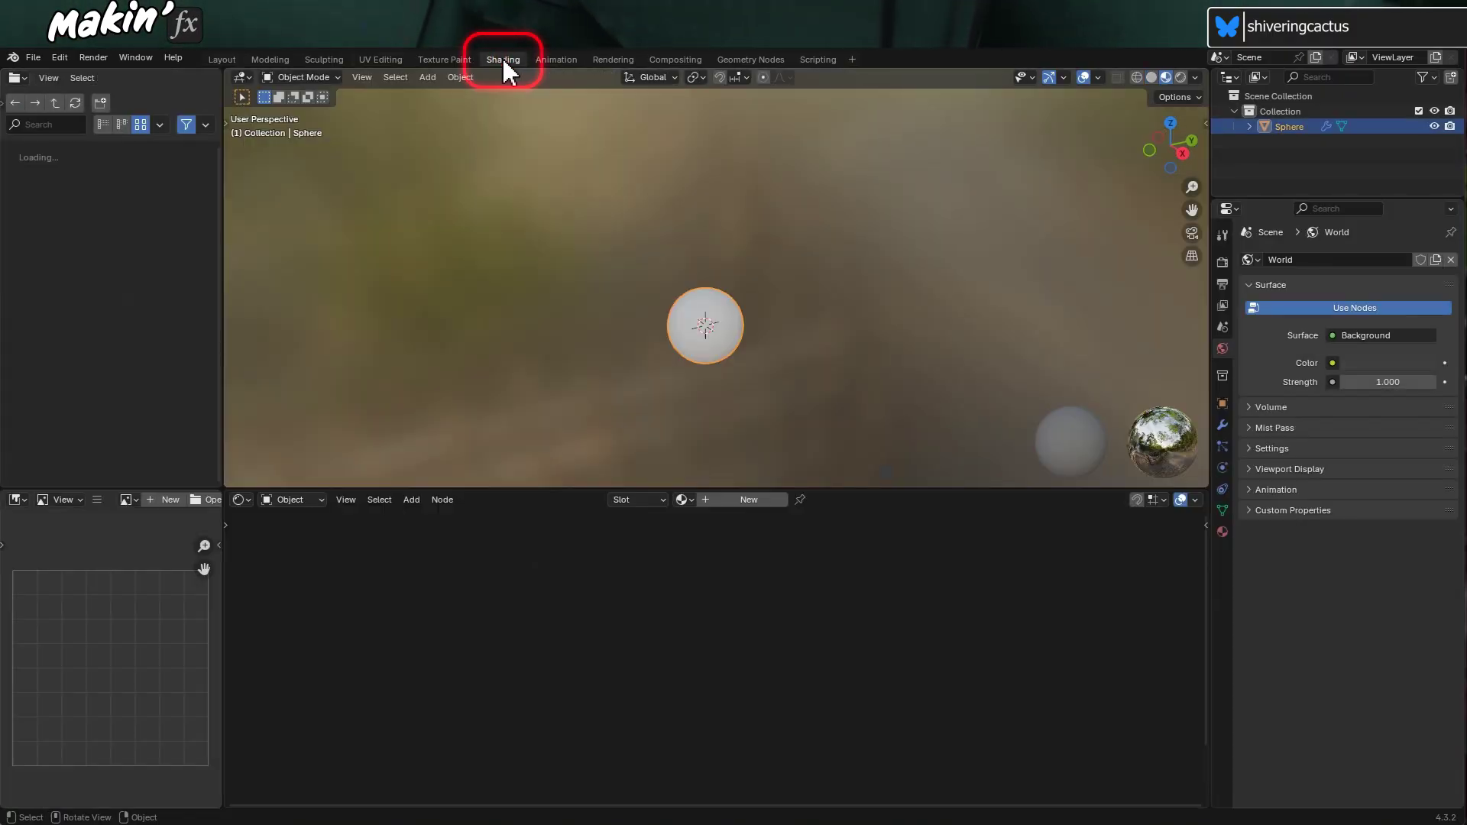
pyautogui.scroll(5, 784, 391)
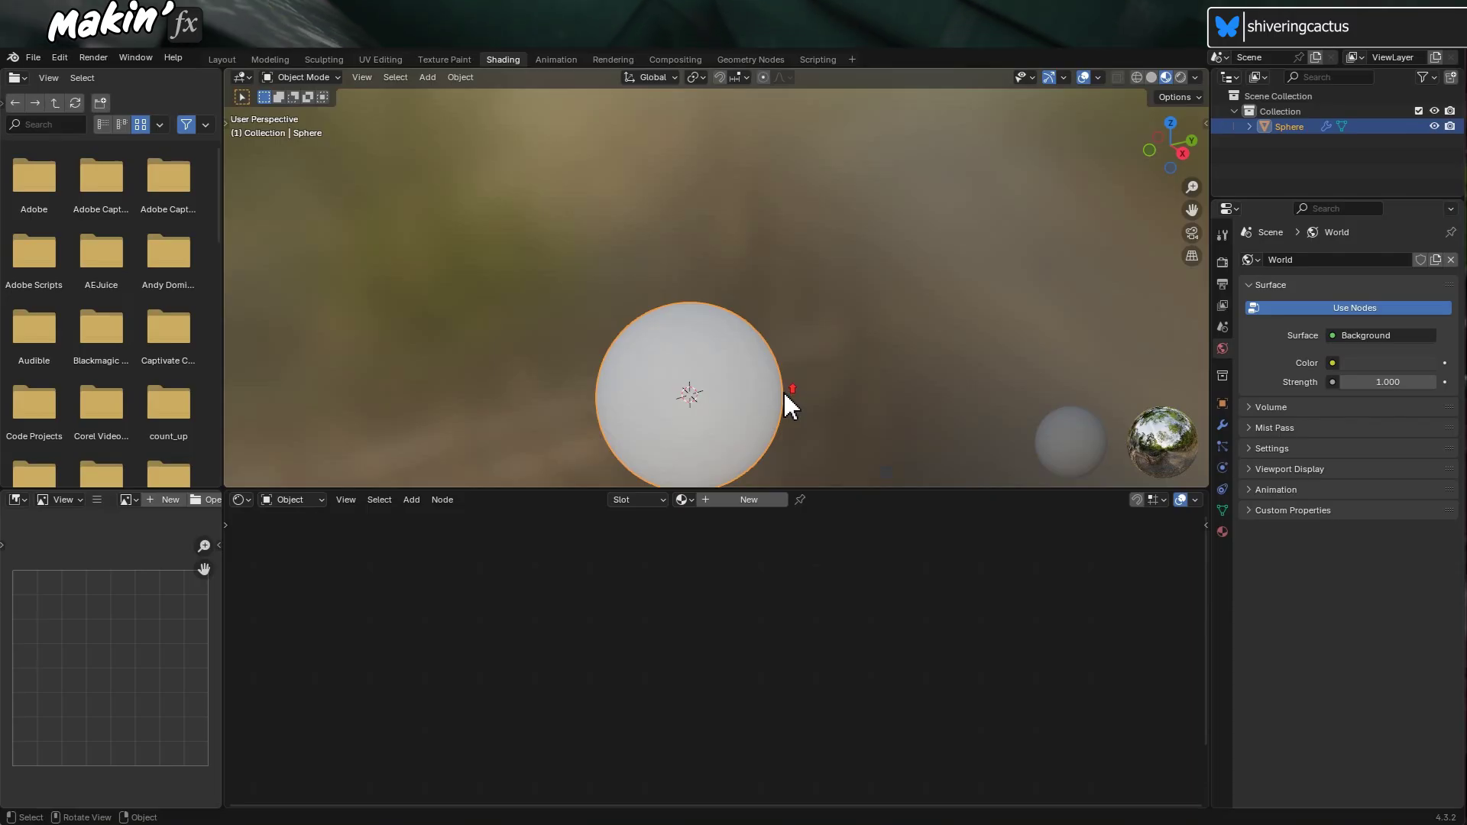
pyautogui.keyDown('shift'); pyautogui.moveTo(818, 425); pyautogui.dragTo(842, 242, button='middle'); pyautogui.keyUp('shift')
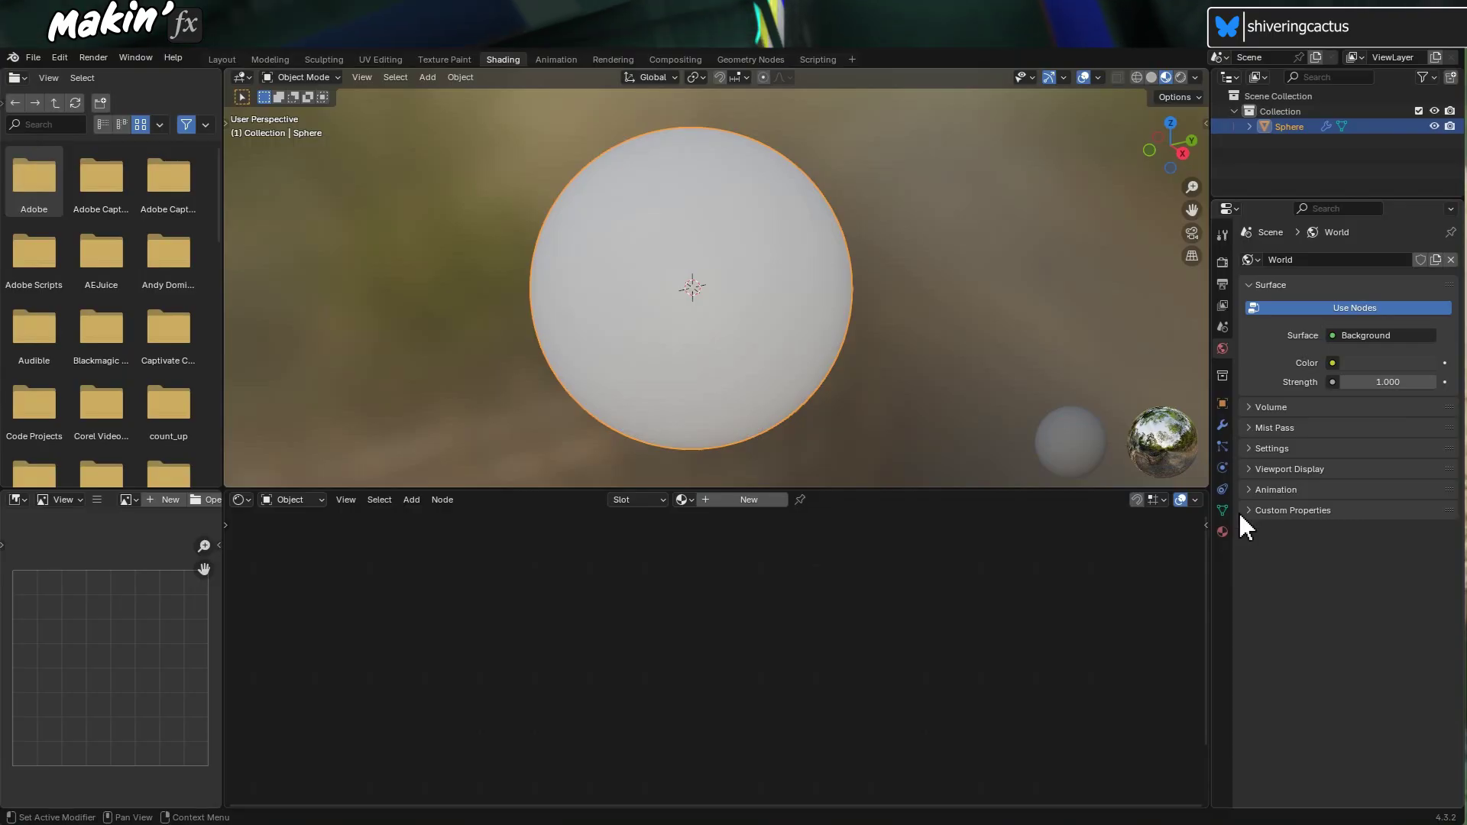
# Create a new material for the sphere named 'Planet' and frame its nodes
pyautogui.click(1222, 532)
pyautogui.click(1412, 324)
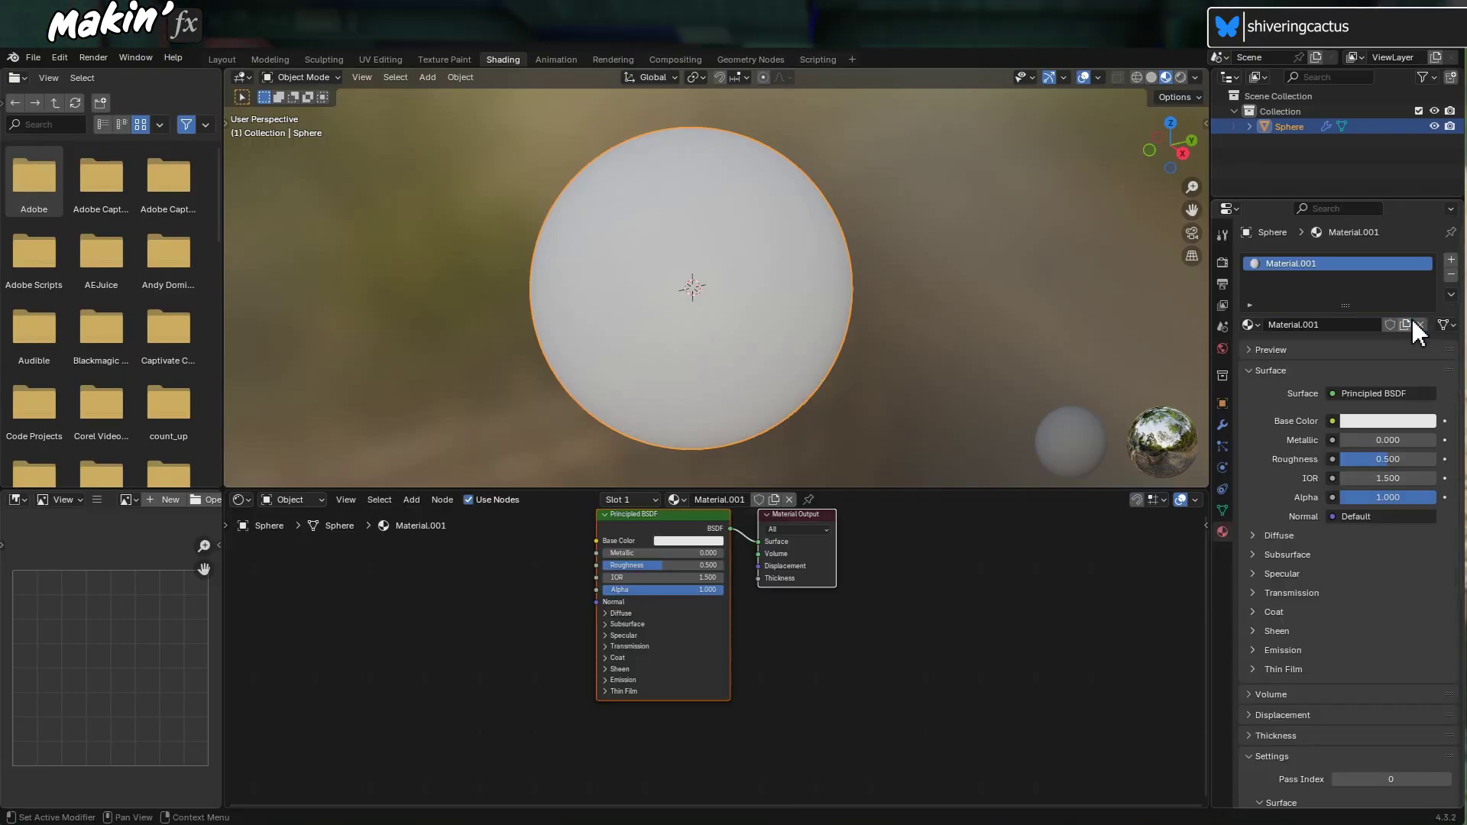
pyautogui.scroll(2, 966, 589)
pyautogui.moveTo(972, 562); pyautogui.dragTo(960, 655, button='middle')
pyautogui.click(1325, 326)
pyautogui.write('Planet')
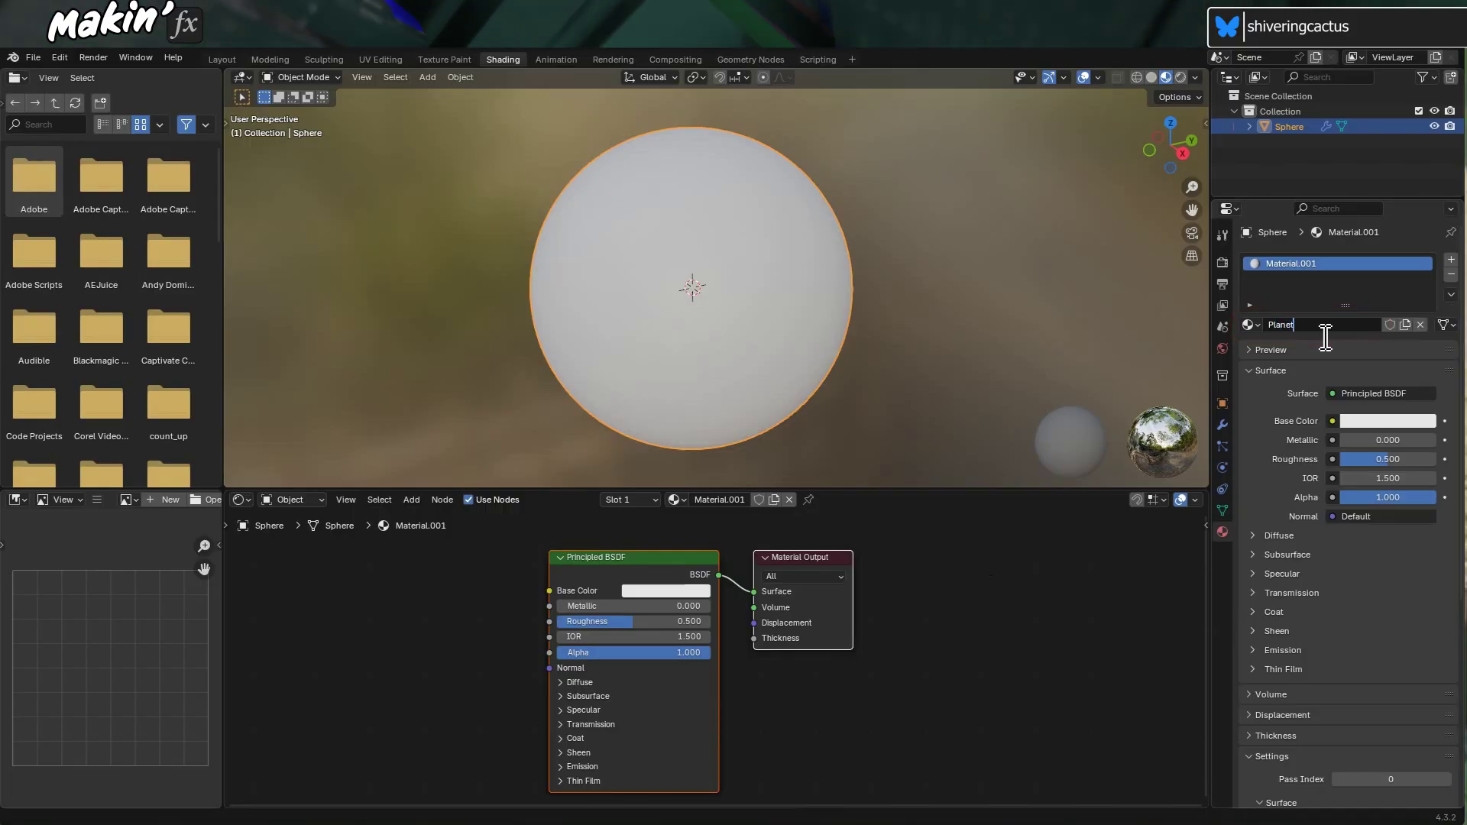
pyautogui.press('Return')
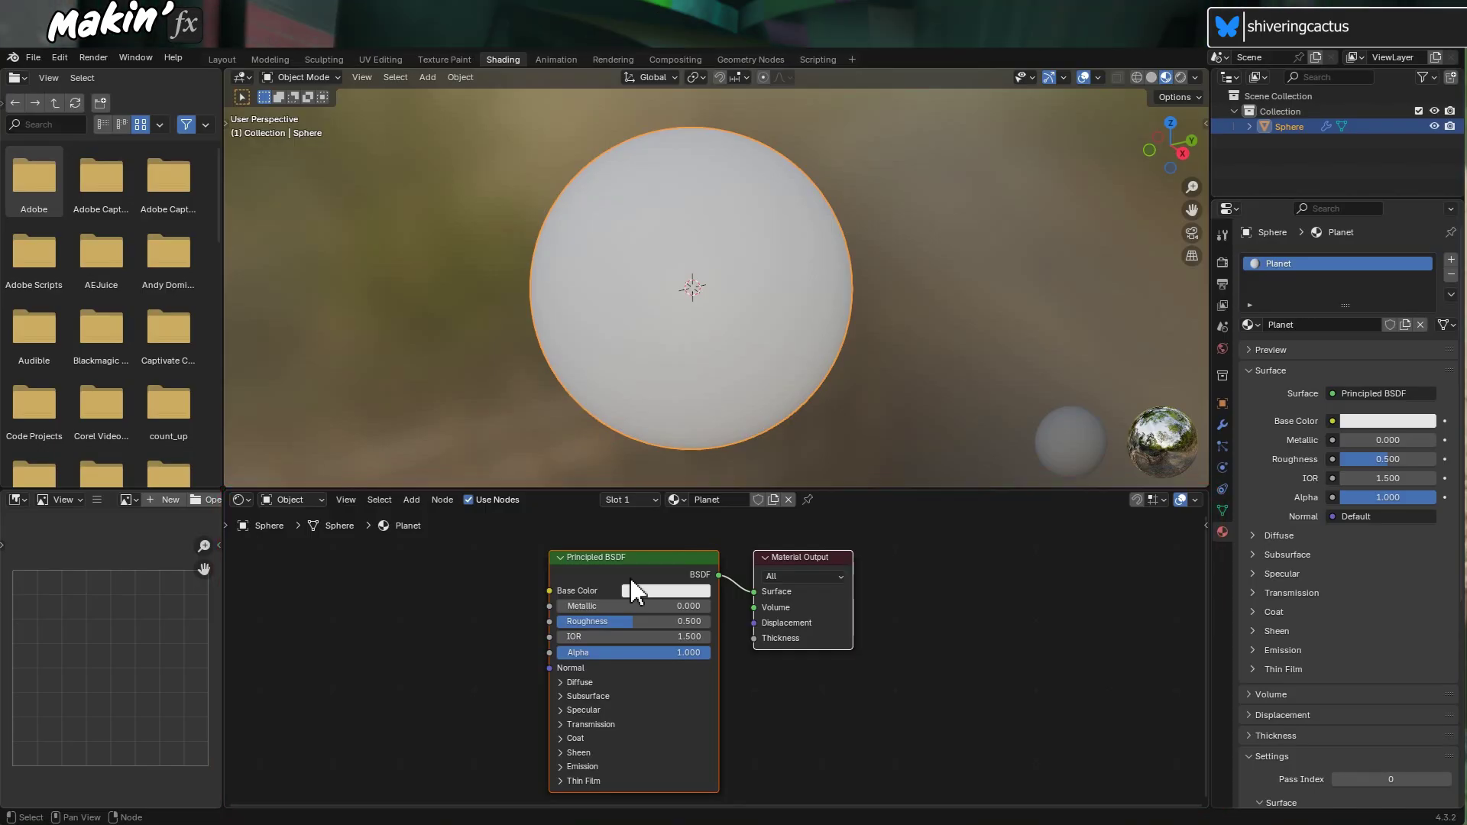
pyautogui.scroll(5, 978, 562)
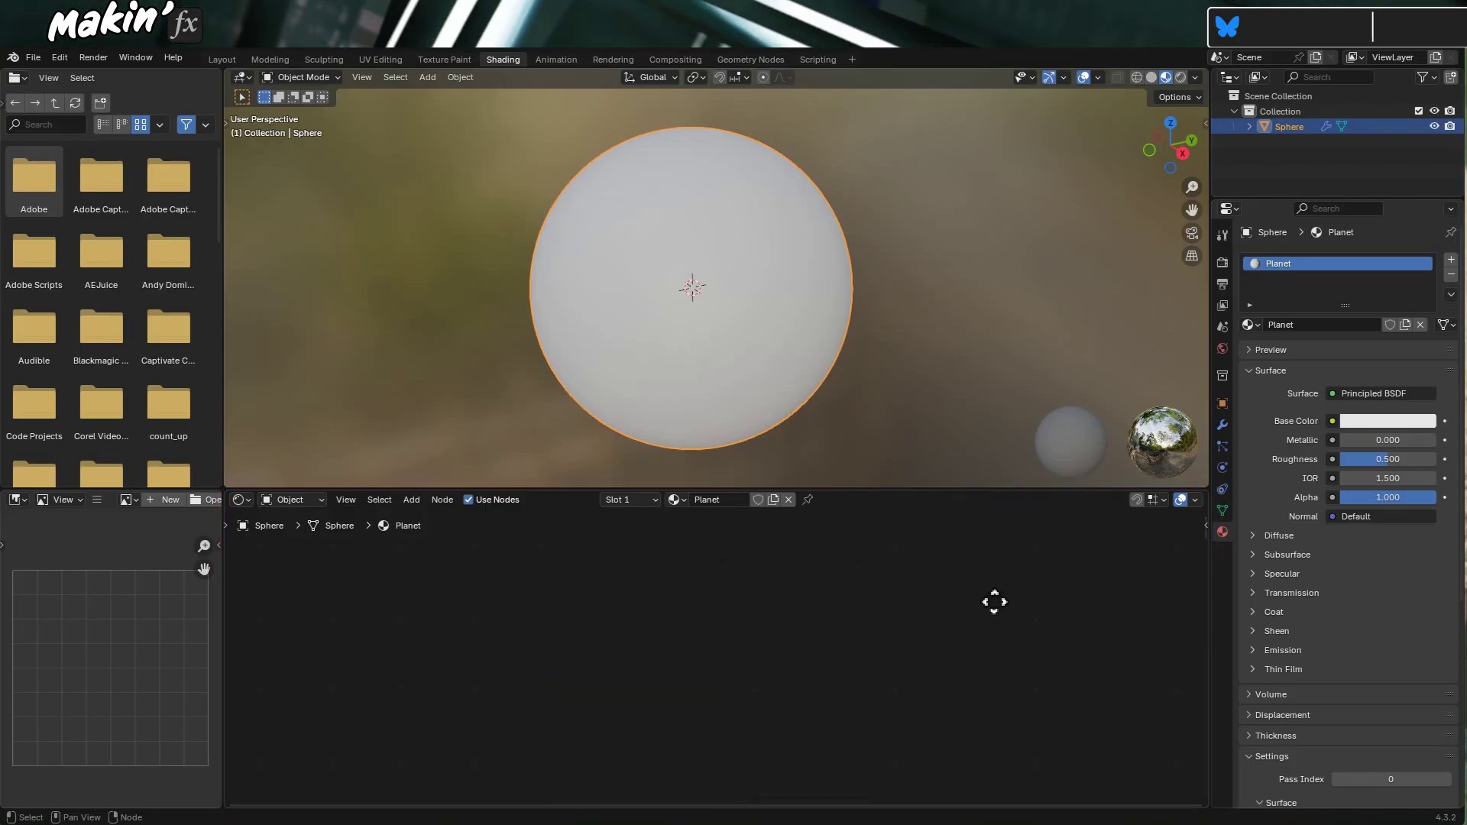
pyautogui.press('Home')
pyautogui.press('Home')
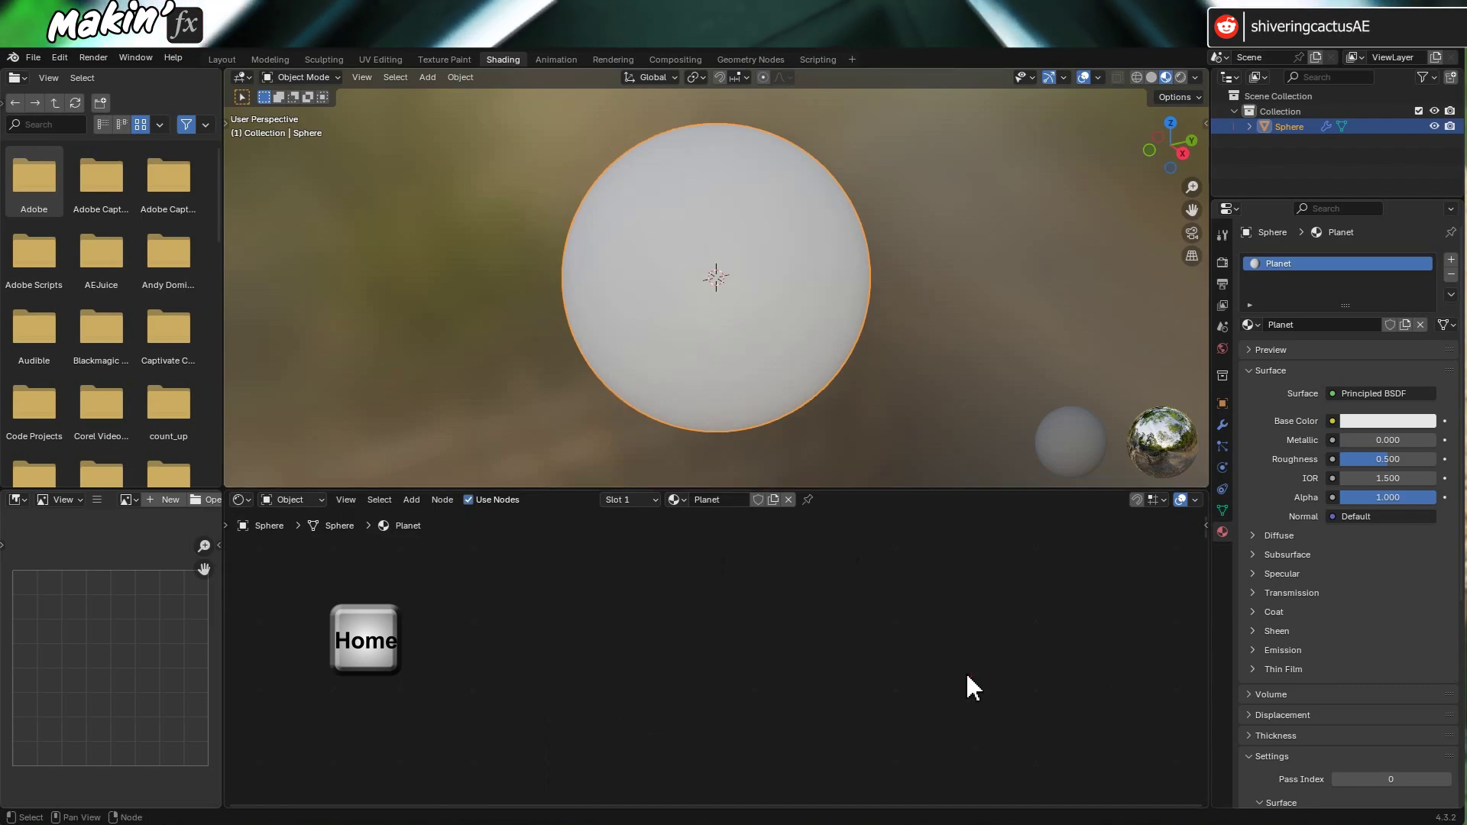
pyautogui.press('Home')
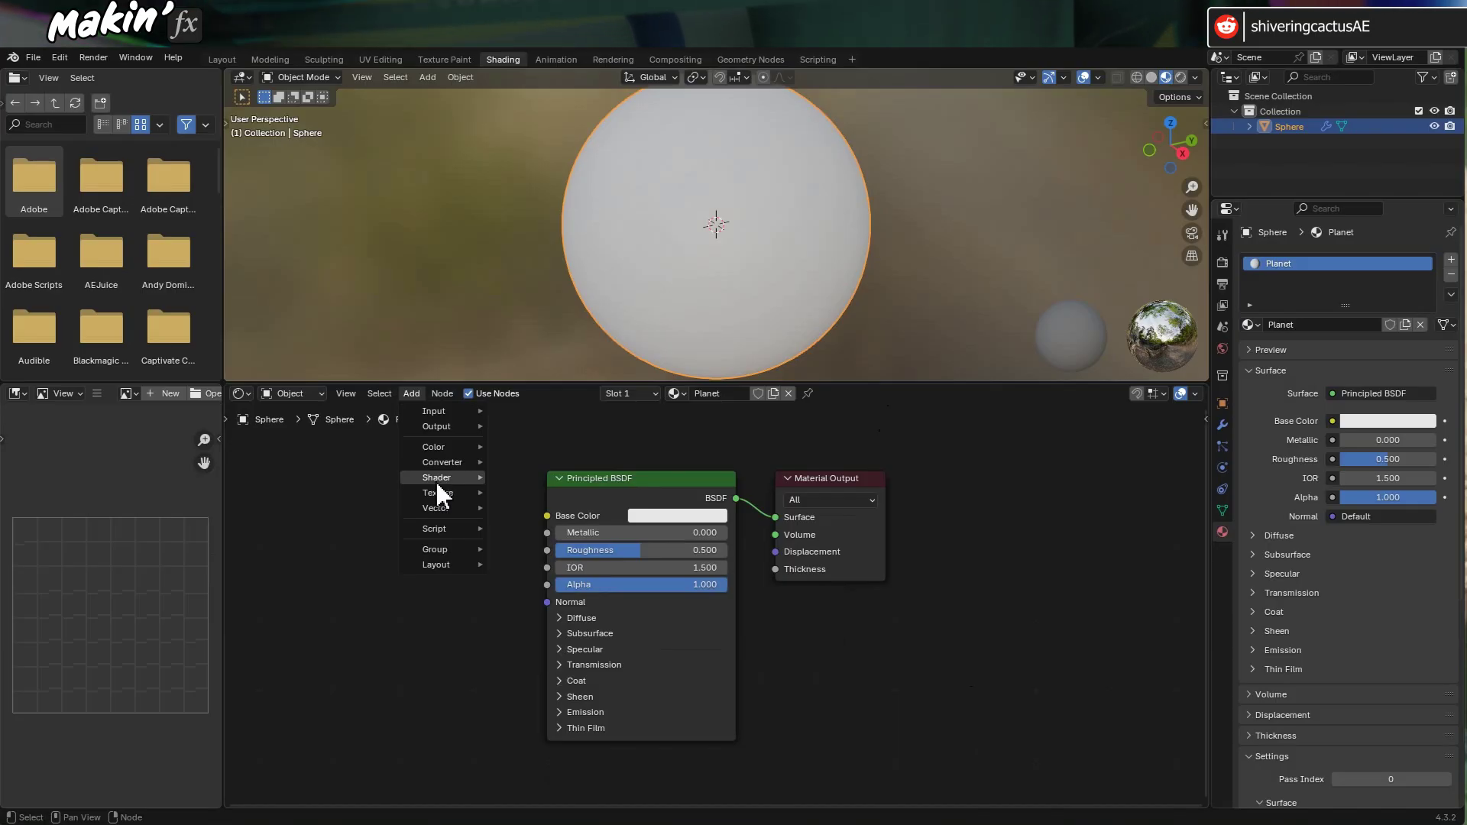
# Add an Image Texture node left of the shader and load Texture_Map.png into it
pyautogui.moveTo(437, 492)
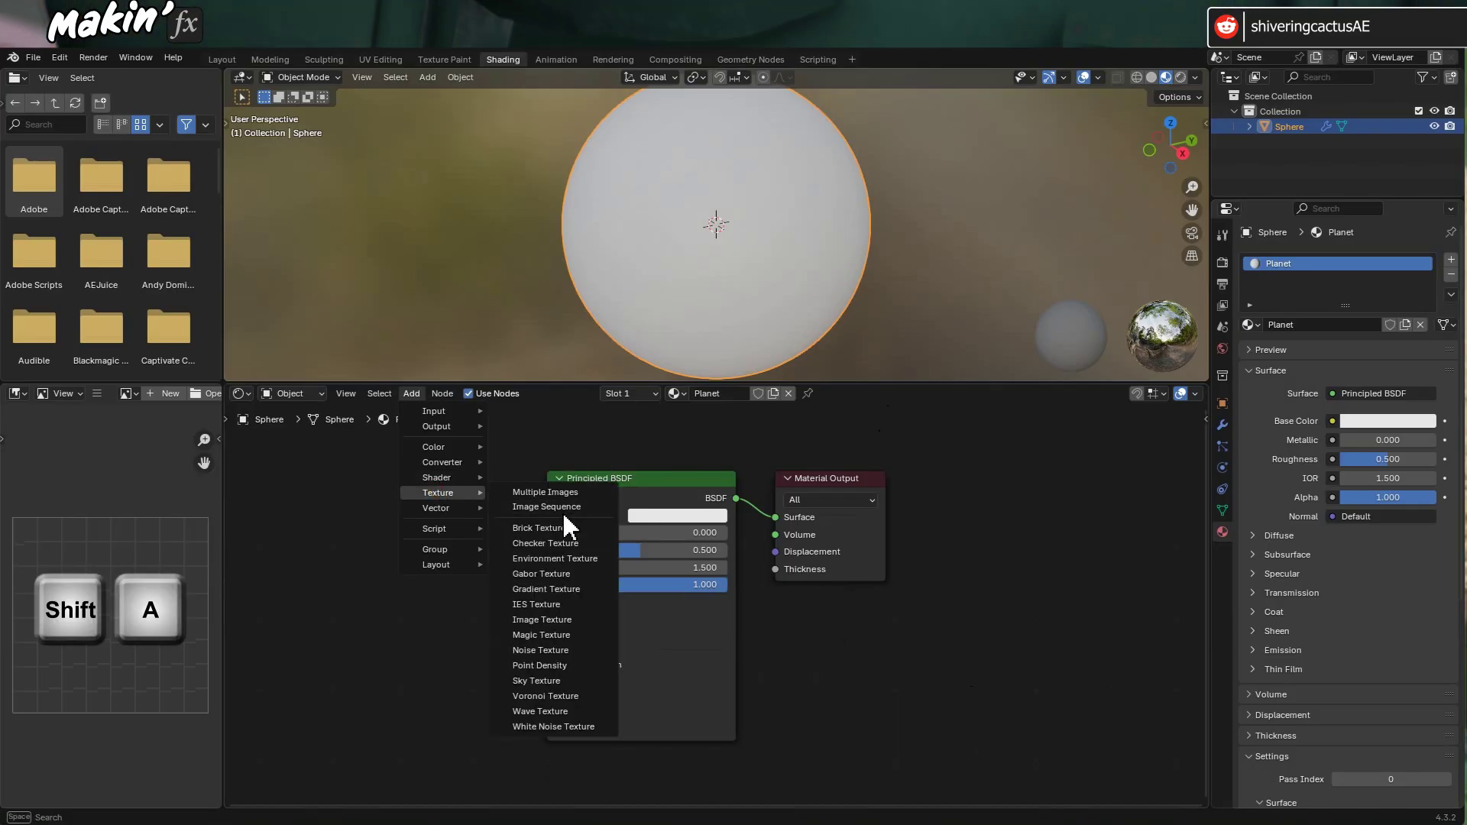
pyautogui.click(574, 622)
pyautogui.click(413, 615)
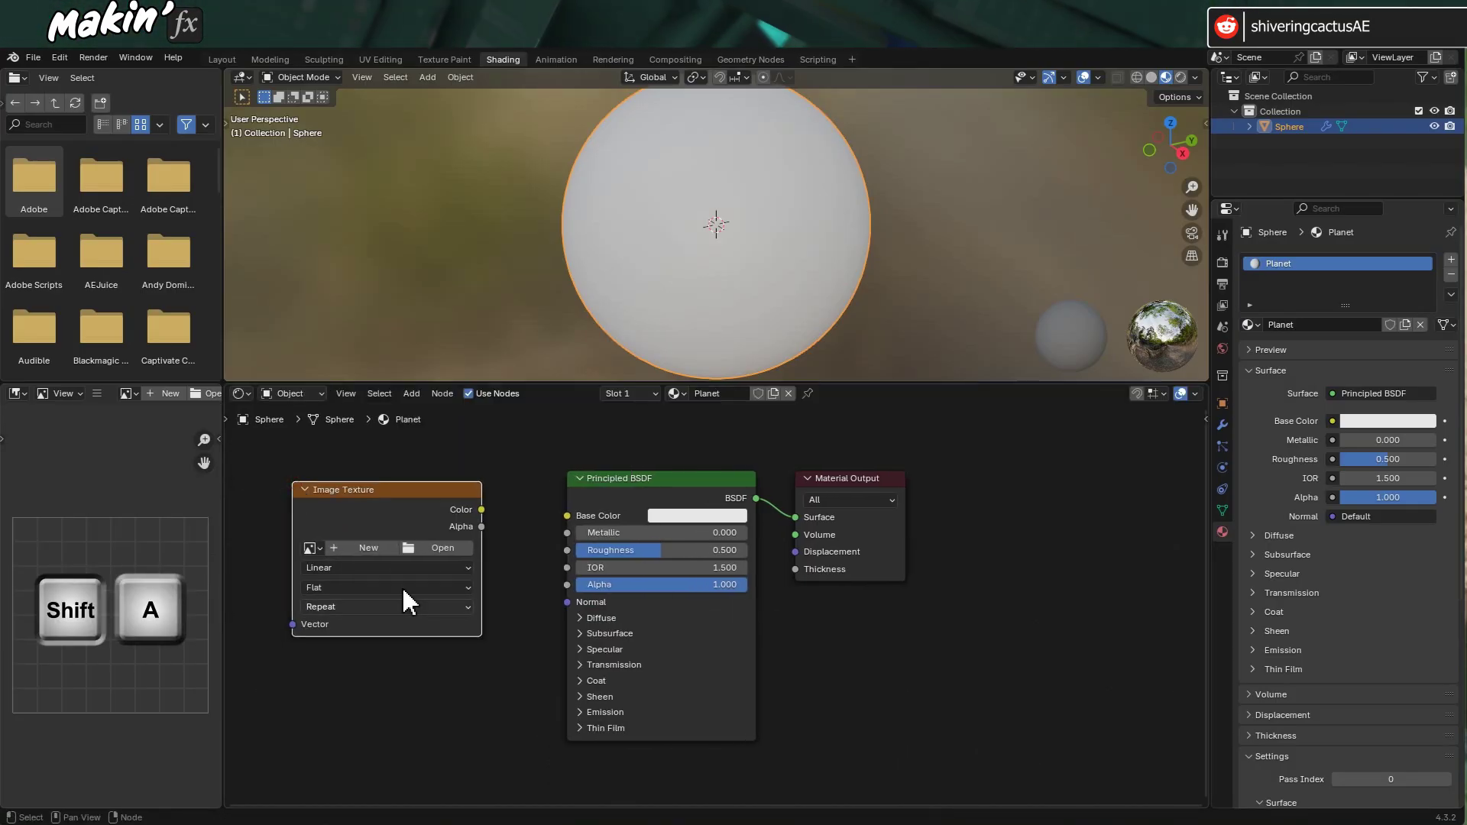
pyautogui.hotkey('shift', 'a')
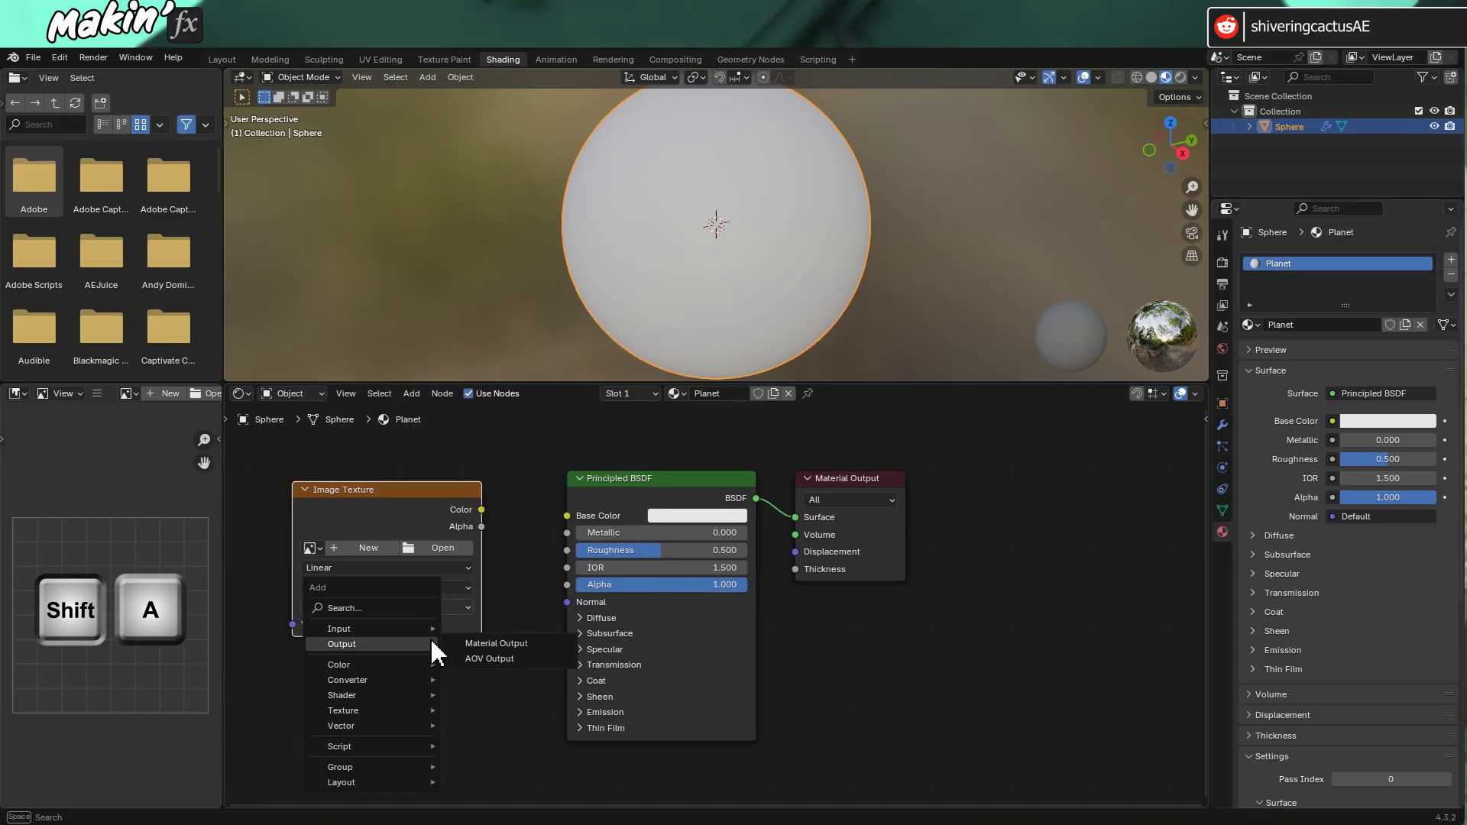
pyautogui.write('image tex')
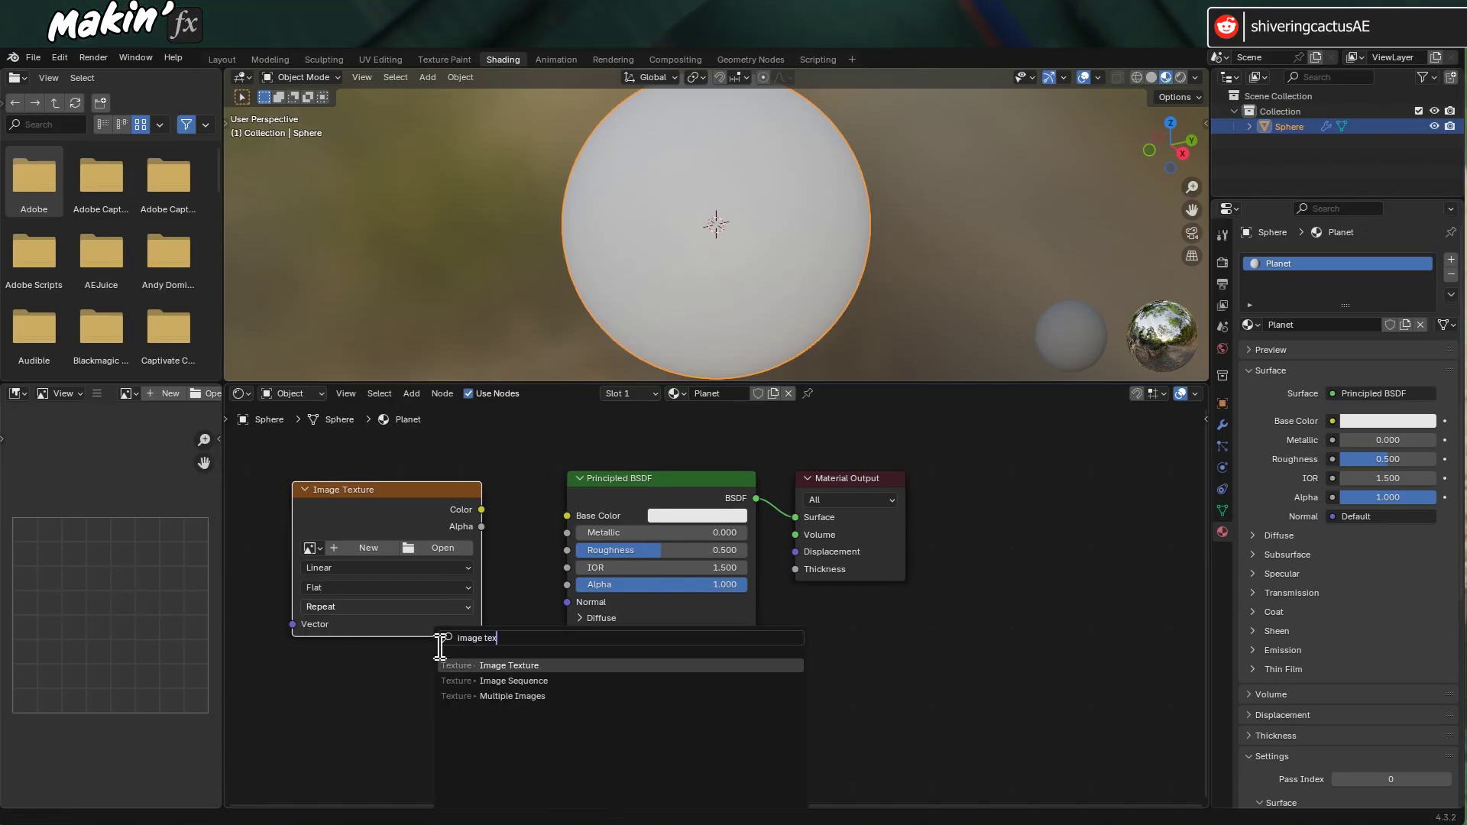
pyautogui.press('Escape')
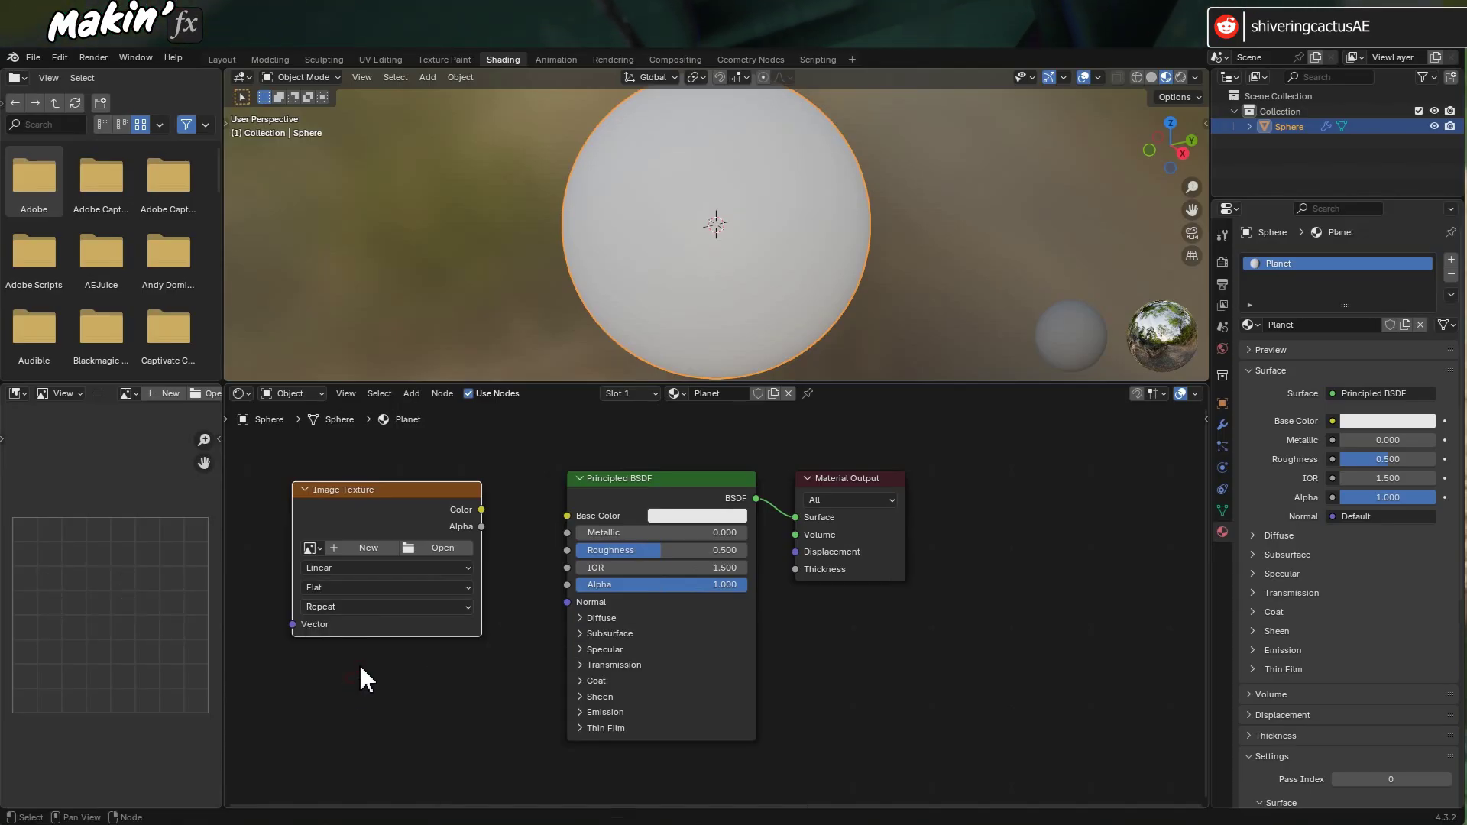
pyautogui.click(468, 558)
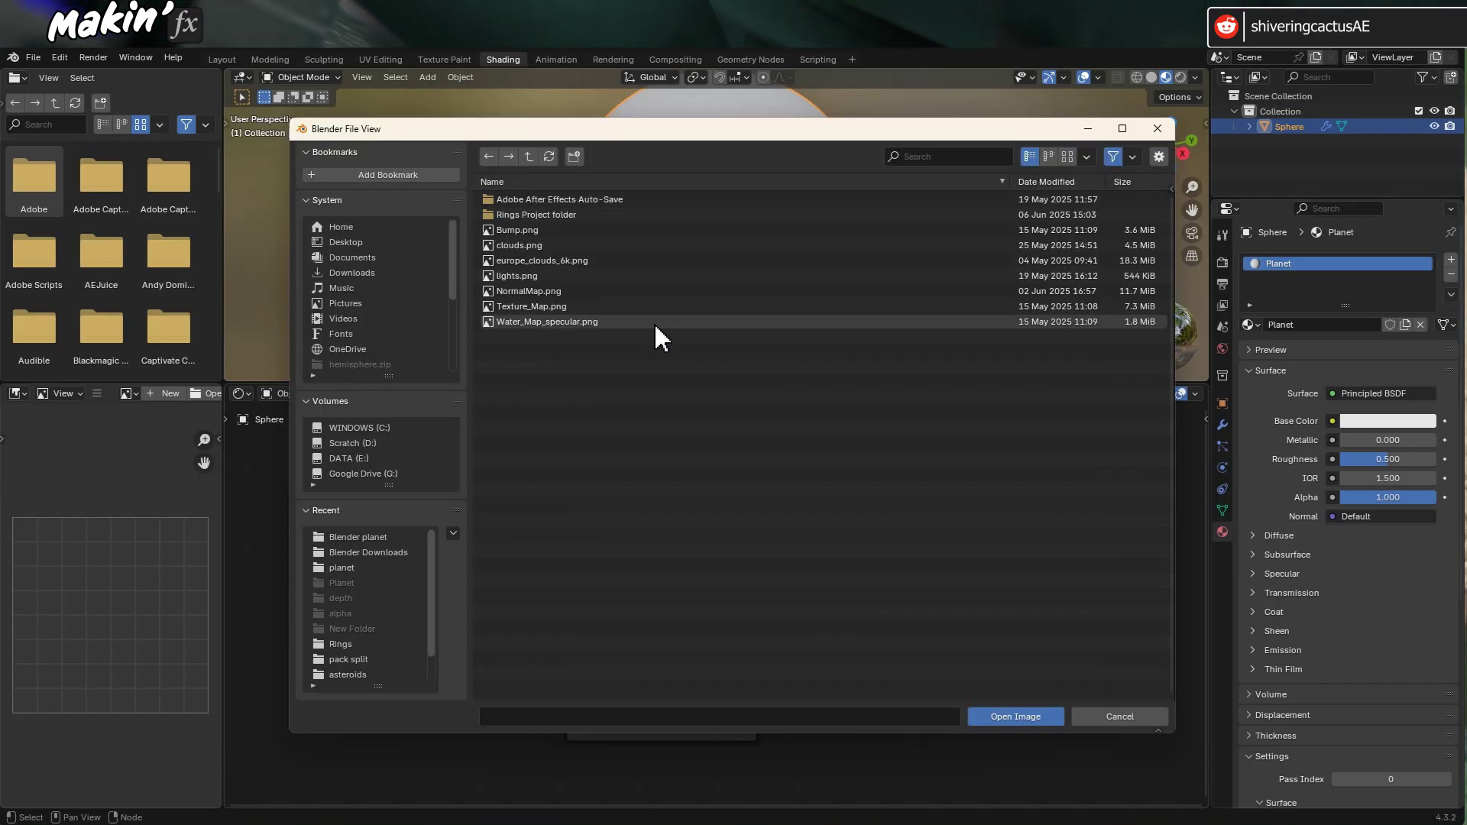
pyautogui.click(579, 307)
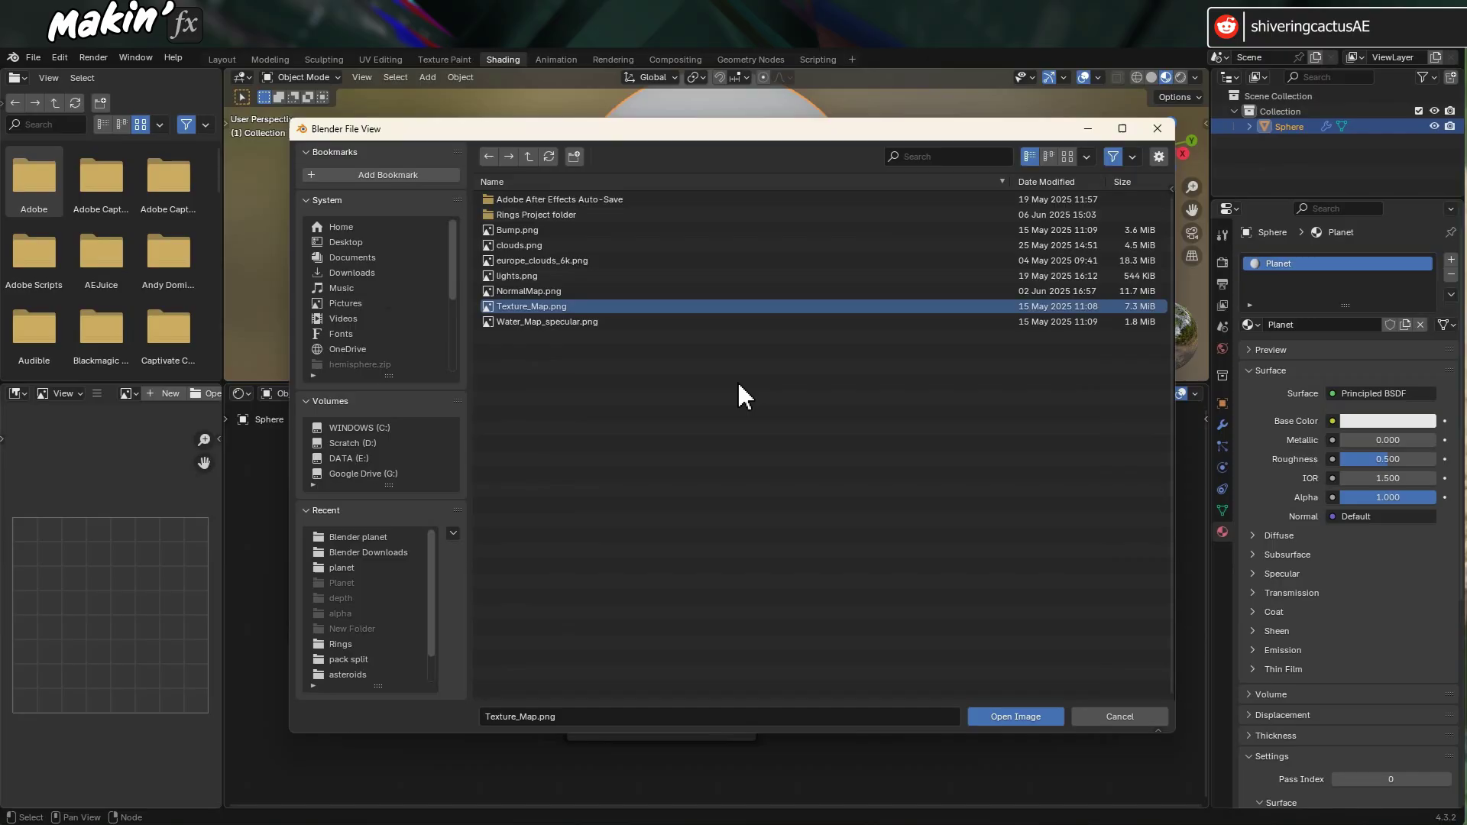
pyautogui.click(1007, 719)
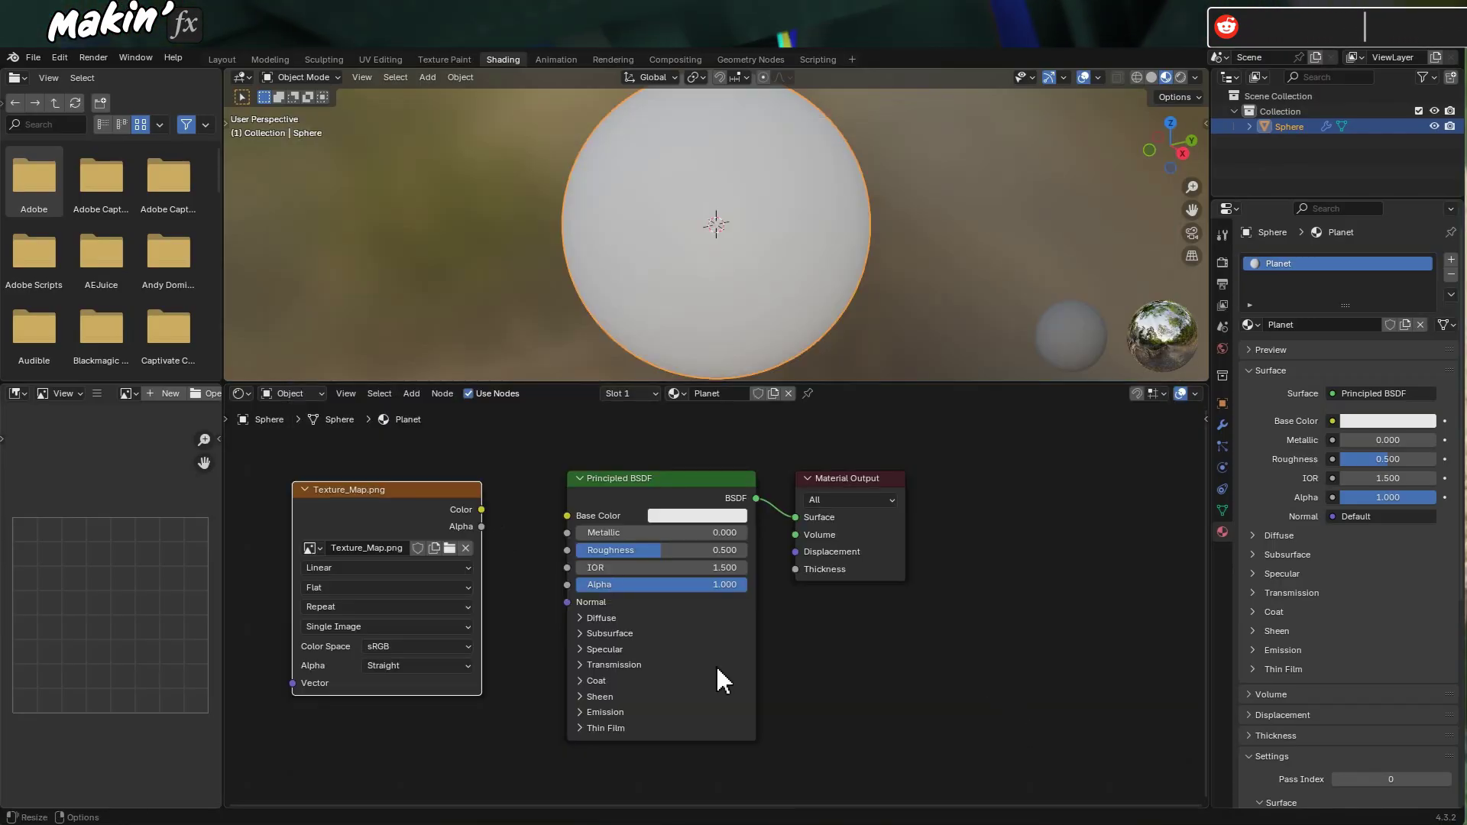
# Add Water_Map_Specular.png and Bump_Map.png nodes and link Texture_Map colour to Base Color
pyautogui.moveTo(471, 676); pyautogui.dragTo(351, 723)
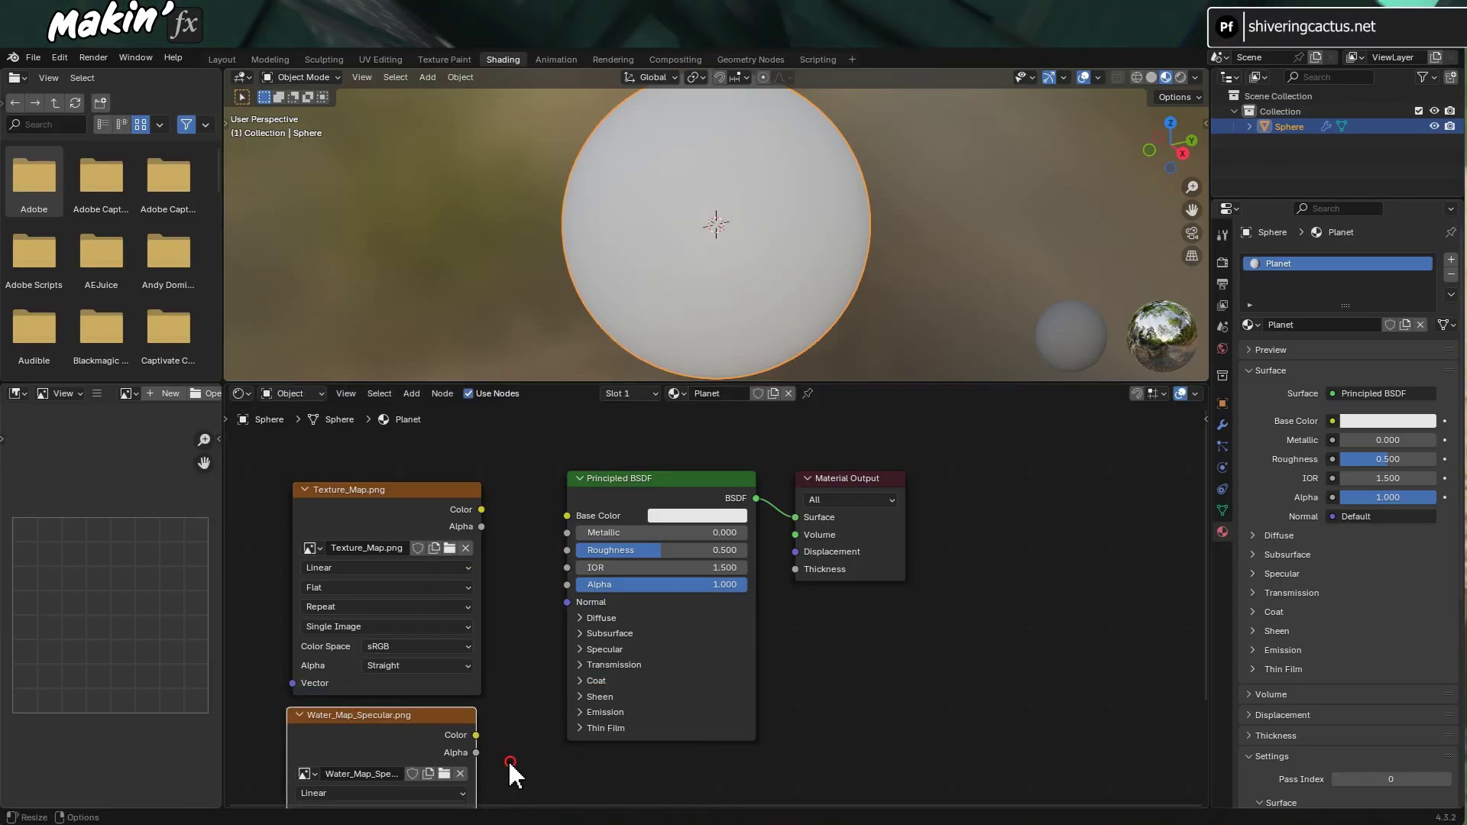
pyautogui.moveTo(514, 776); pyautogui.dragTo(513, 773)
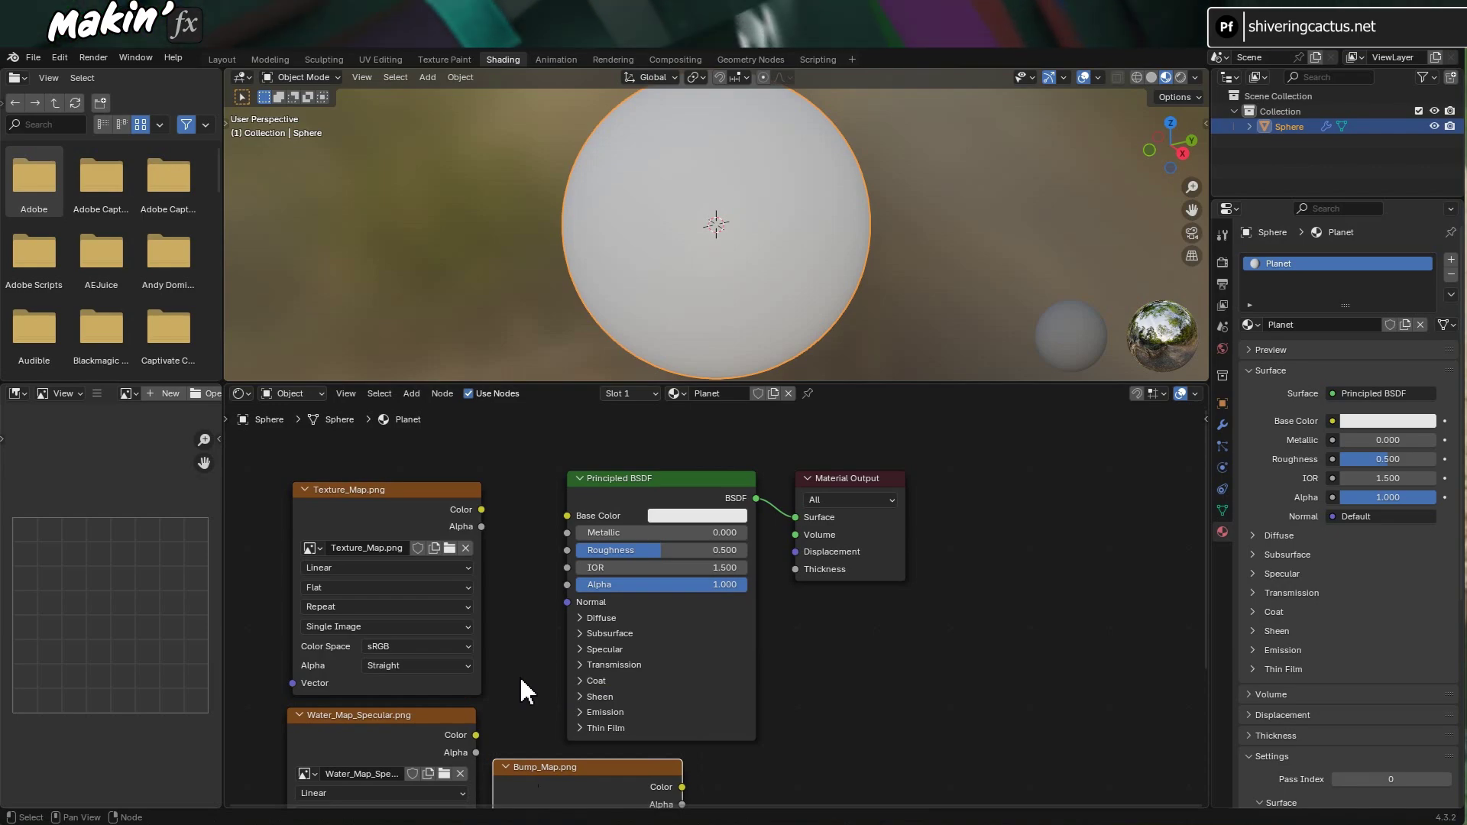
pyautogui.moveTo(482, 511); pyautogui.dragTo(567, 517)
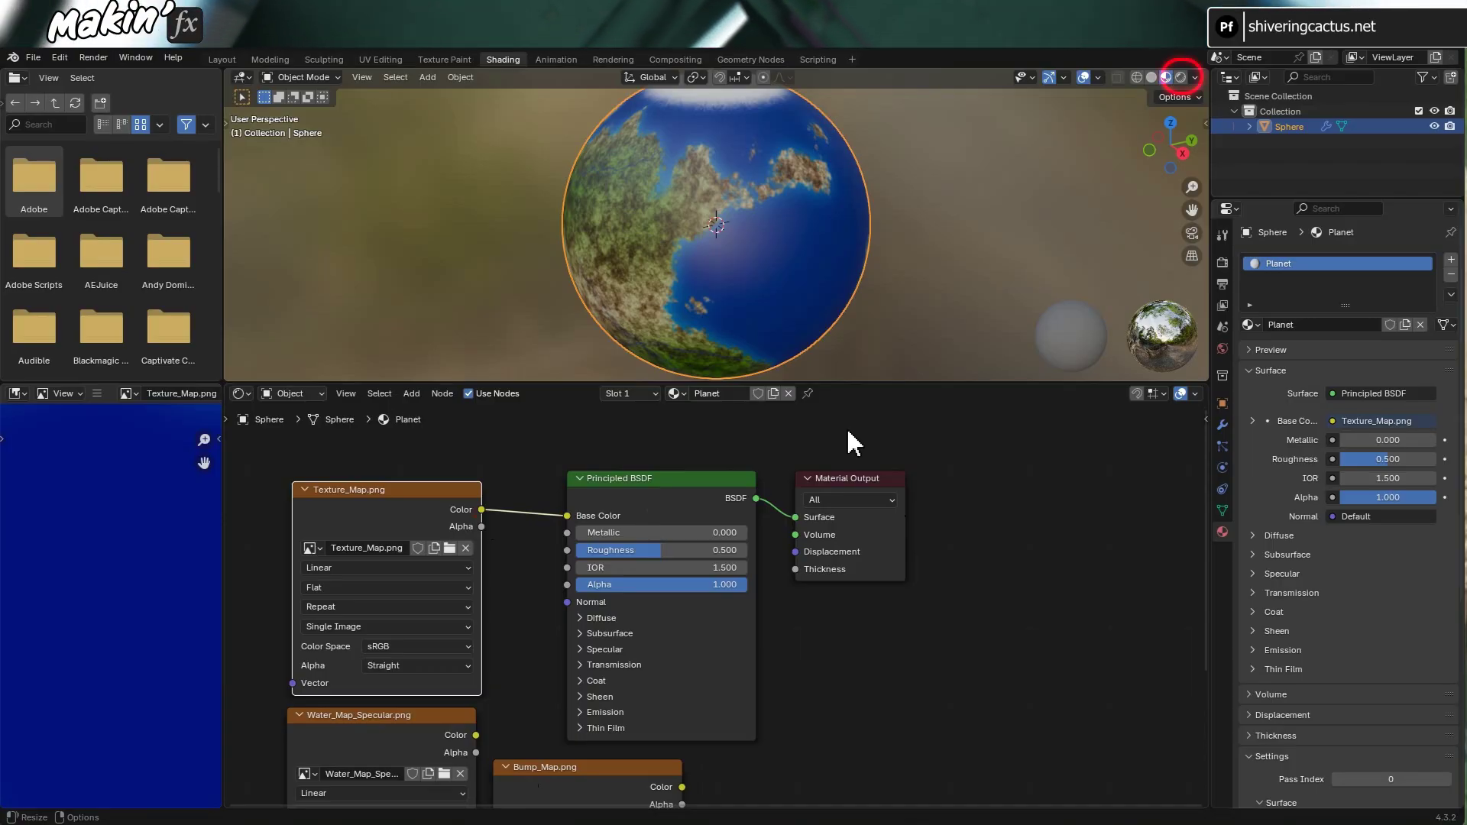
# Preview the planet in Rendered shading and link Water_Map_Specular colour to Roughness
pyautogui.click(1180, 77)
pyautogui.scroll(3, 802, 295)
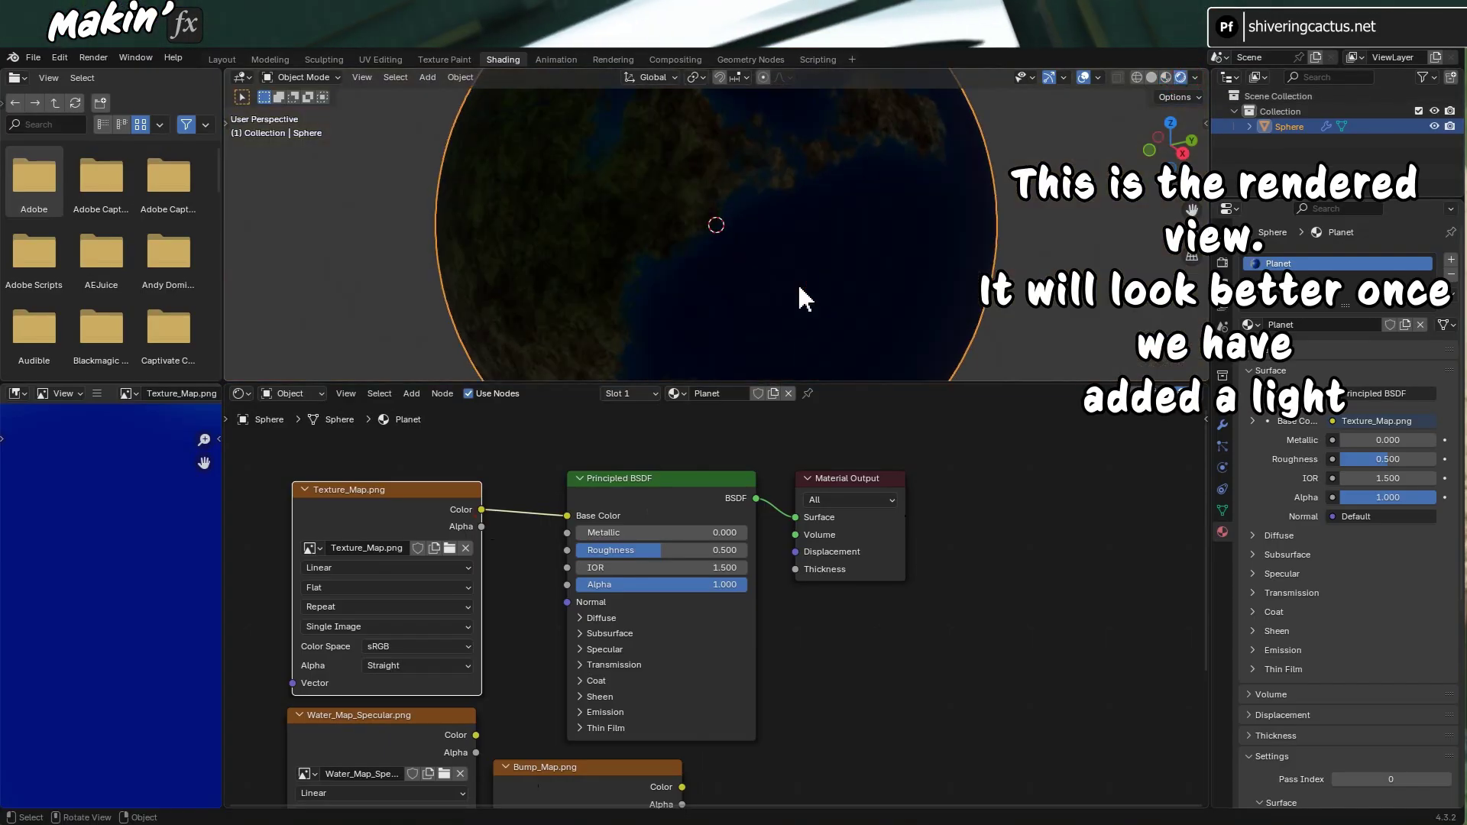
pyautogui.moveTo(802, 295); pyautogui.dragTo(819, 266, button='middle')
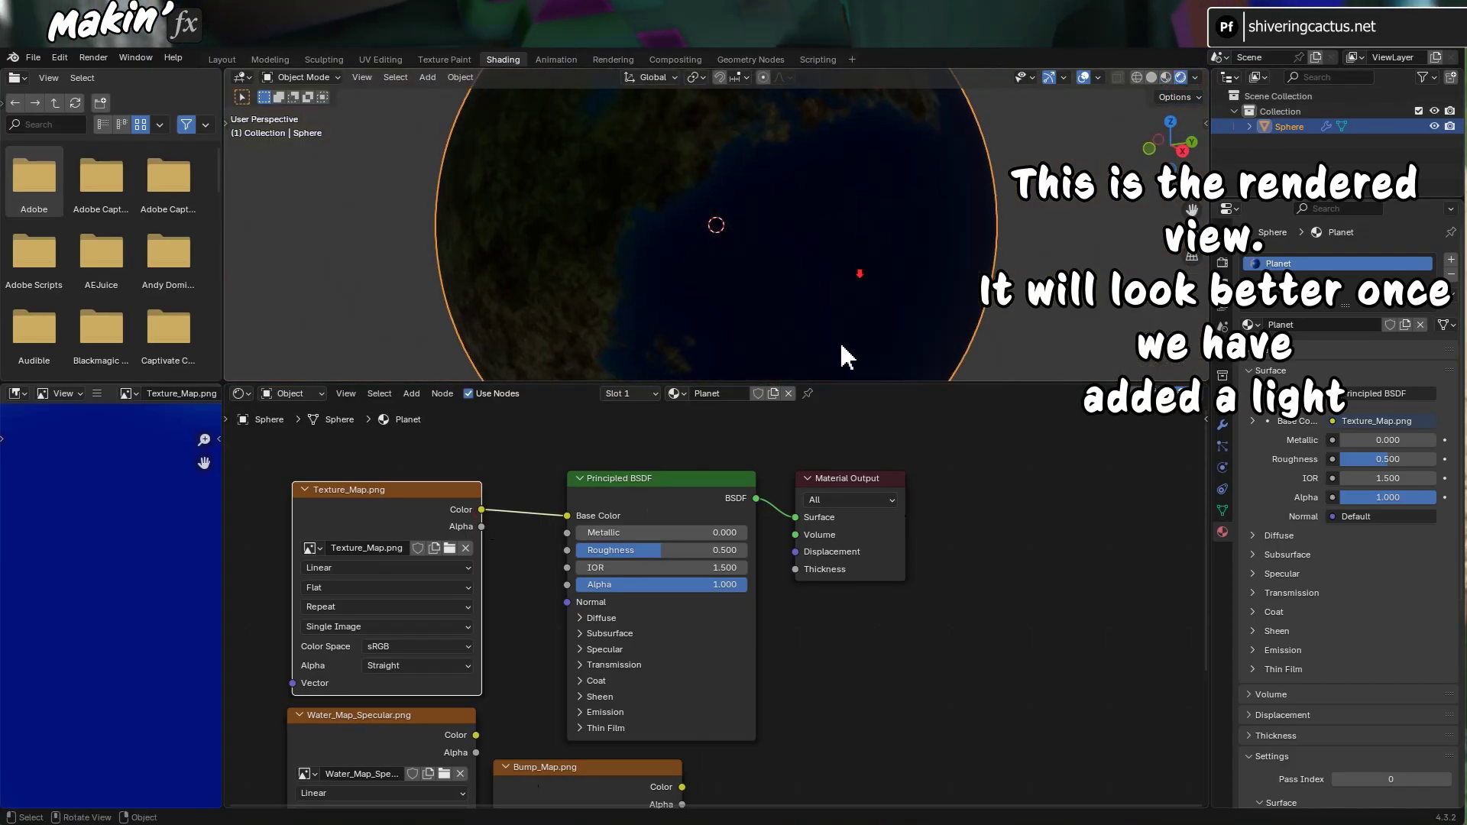
pyautogui.scroll(-2, 841, 354)
pyautogui.moveTo(475, 735); pyautogui.dragTo(567, 549)
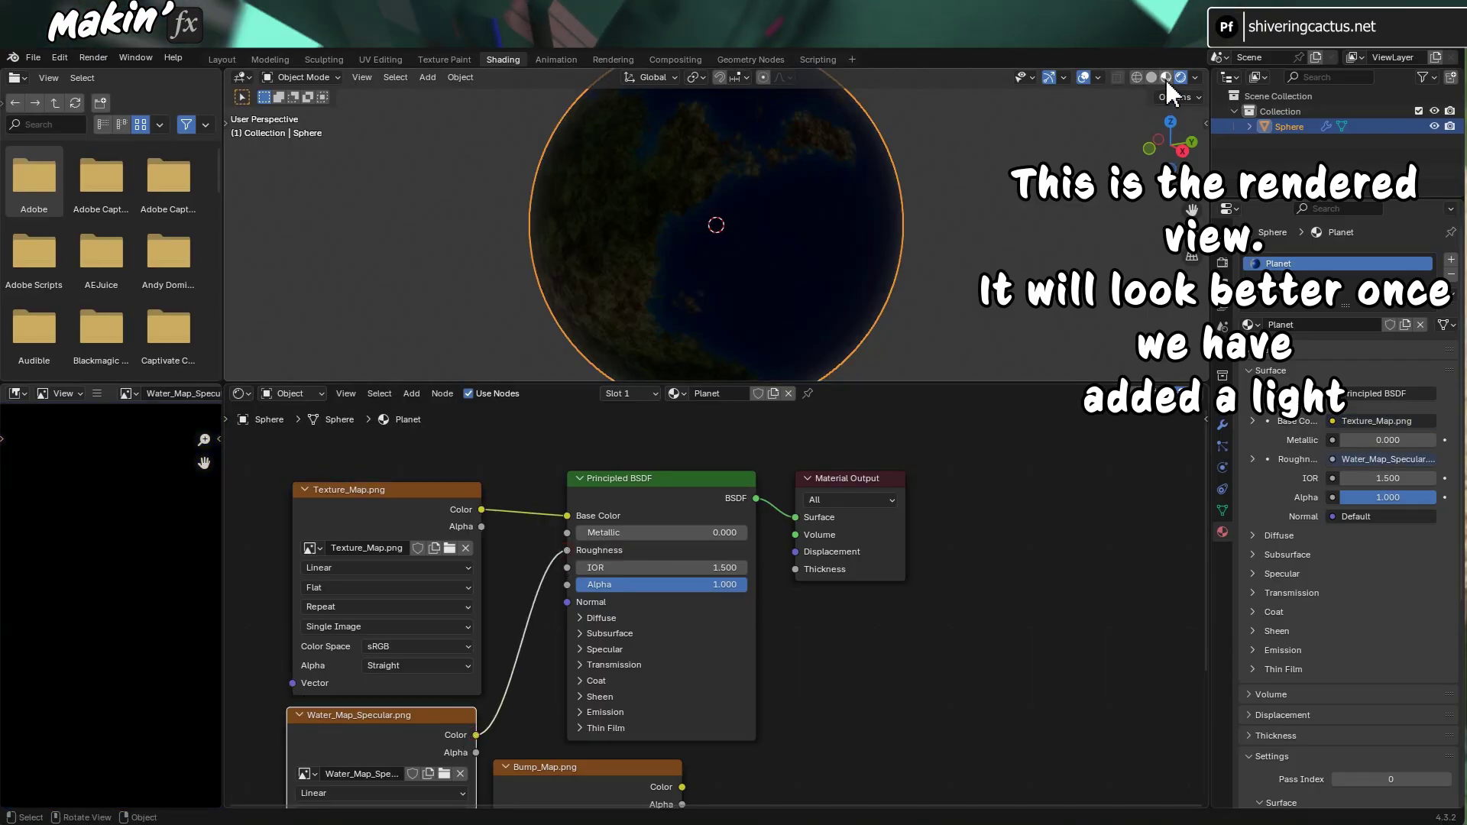
# Switch back to Material Preview and orbit close over a land area with rivers
pyautogui.click(1165, 77)
pyautogui.moveTo(812, 262)
pyautogui.mouseDown(button='middle')
pyautogui.moveTo(895, 229)
pyautogui.moveTo(969, 254)
pyautogui.moveTo(690, 245)
pyautogui.mouseUp(button='middle')
pyautogui.scroll(10, 845, 245)
pyautogui.moveTo(848, 252)
pyautogui.mouseDown(button='middle')
pyautogui.moveTo(777, 263)
pyautogui.moveTo(773, 298)
pyautogui.moveTo(746, 294)
pyautogui.moveTo(832, 300)
pyautogui.moveTo(801, 273)
pyautogui.moveTo(824, 268)
pyautogui.mouseUp(button='middle')
pyautogui.scroll(-8, 829, 295)
pyautogui.scroll(-1, 764, 550)
# Enlarge the node editor and spread out the output, Principled BSDF and three image nodes
pyautogui.moveTo(871, 605); pyautogui.dragTo(872, 541, button='middle')
pyautogui.moveTo(908, 385); pyautogui.dragTo(912, 246)
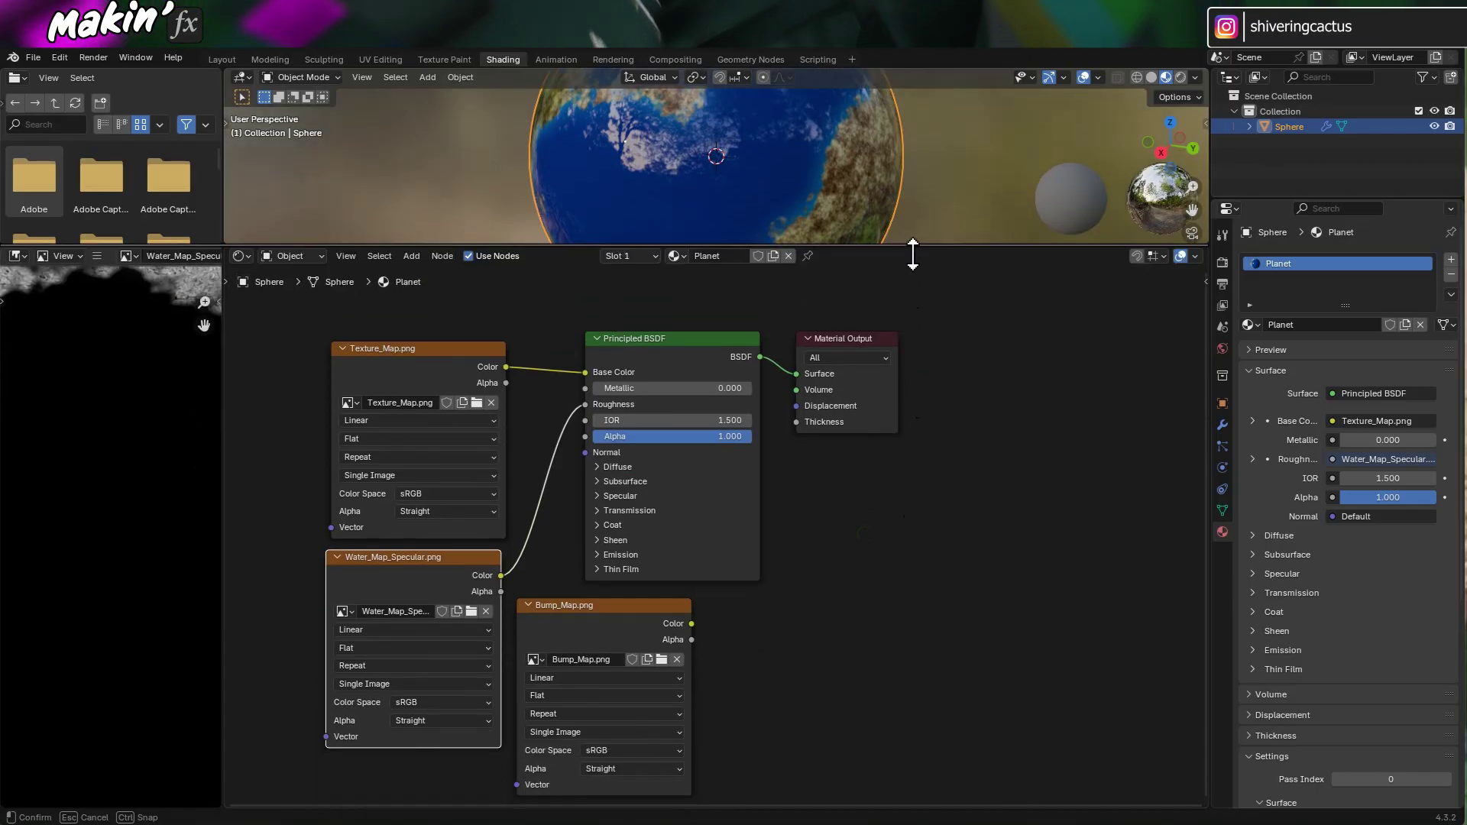
pyautogui.moveTo(848, 341); pyautogui.dragTo(1100, 317)
pyautogui.moveTo(624, 350); pyautogui.dragTo(843, 333)
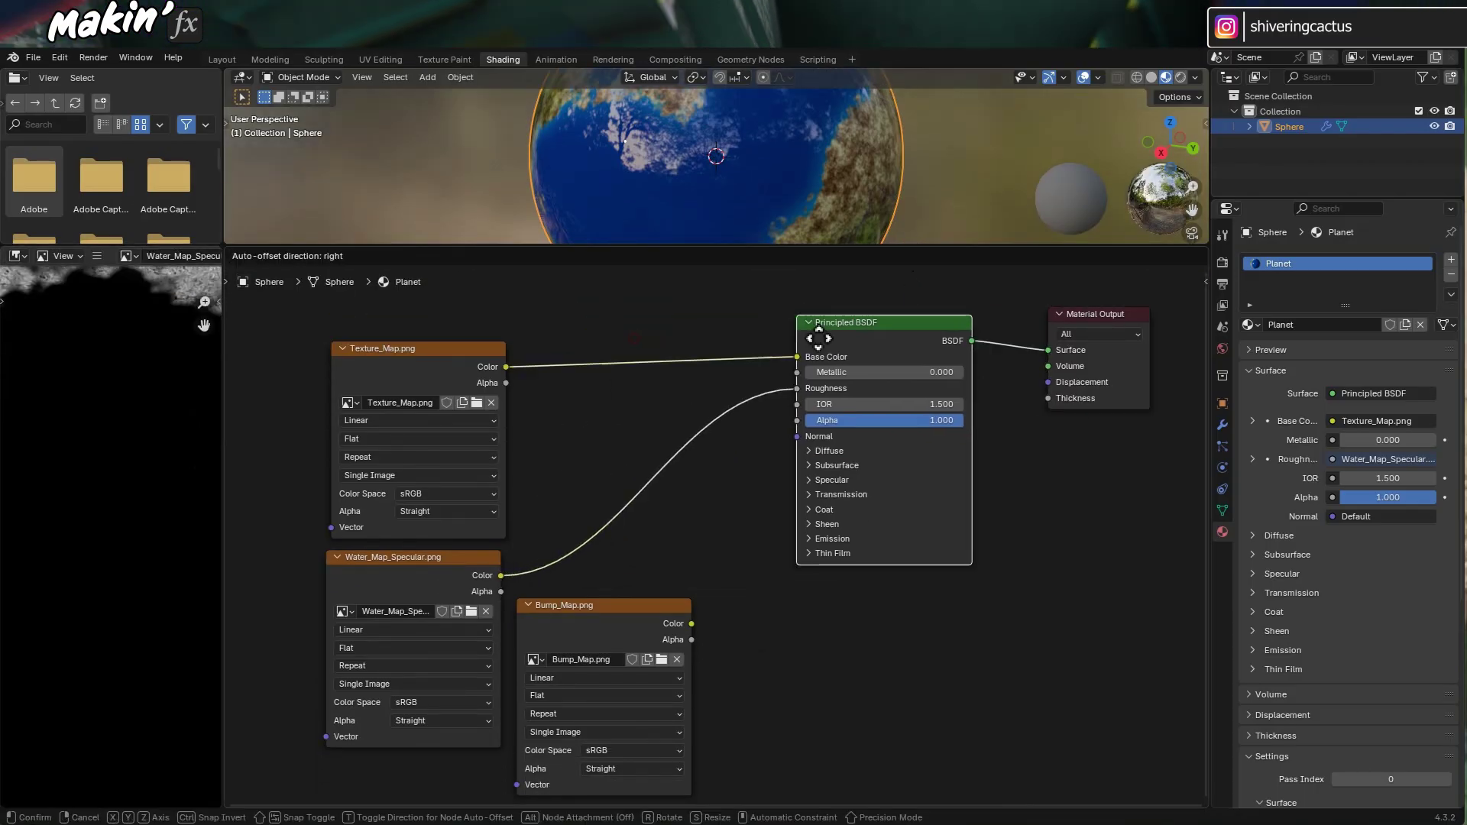
pyautogui.moveTo(428, 350); pyautogui.dragTo(471, 288)
pyautogui.moveTo(480, 604); pyautogui.dragTo(408, 504)
pyautogui.moveTo(593, 664); pyautogui.dragTo(475, 483)
# Add a Bump node fed by Bump_Map.png colour and plug it into the shader's Normal
pyautogui.click(413, 255)
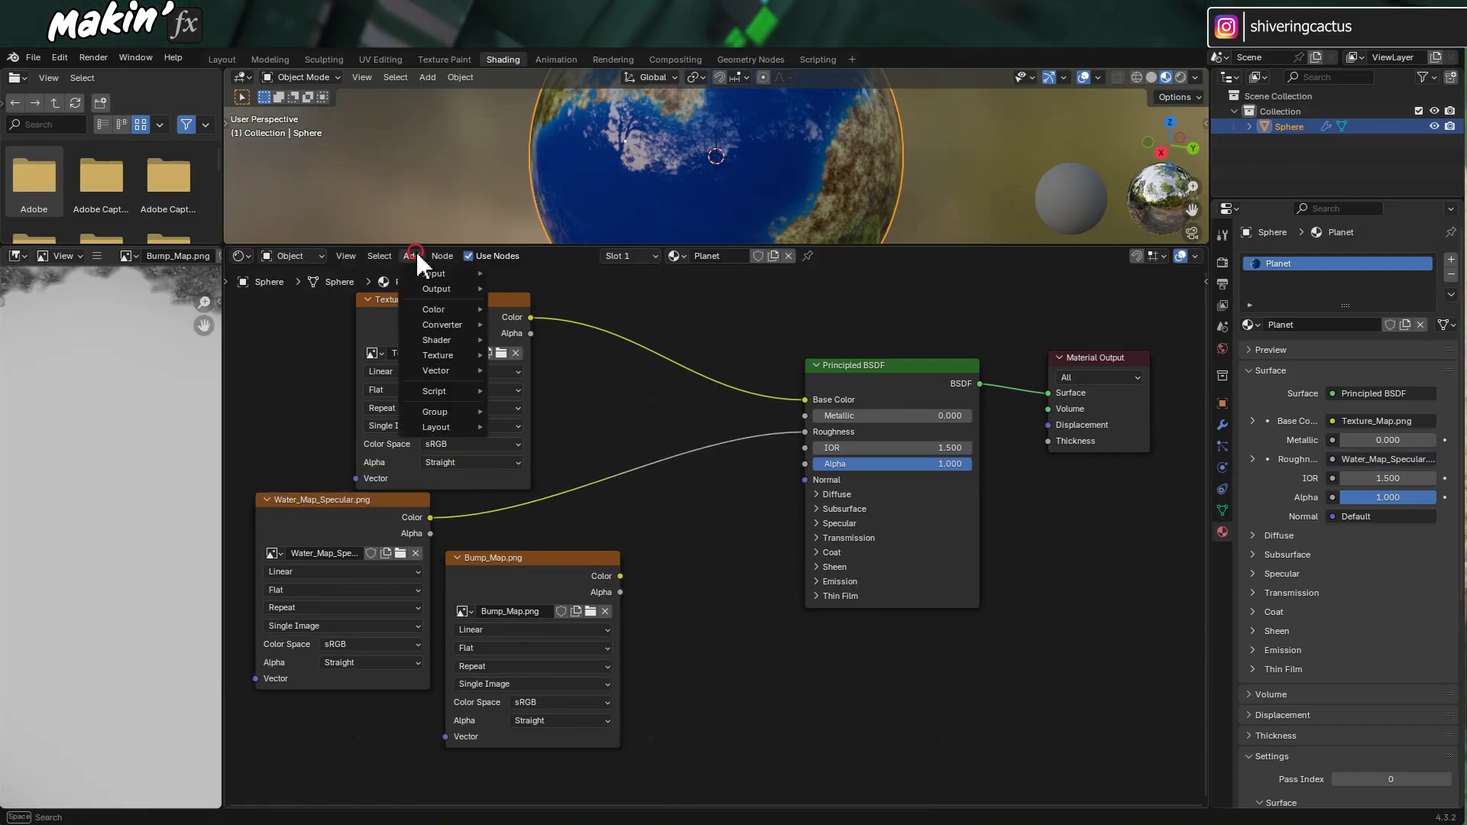
pyautogui.moveTo(439, 371)
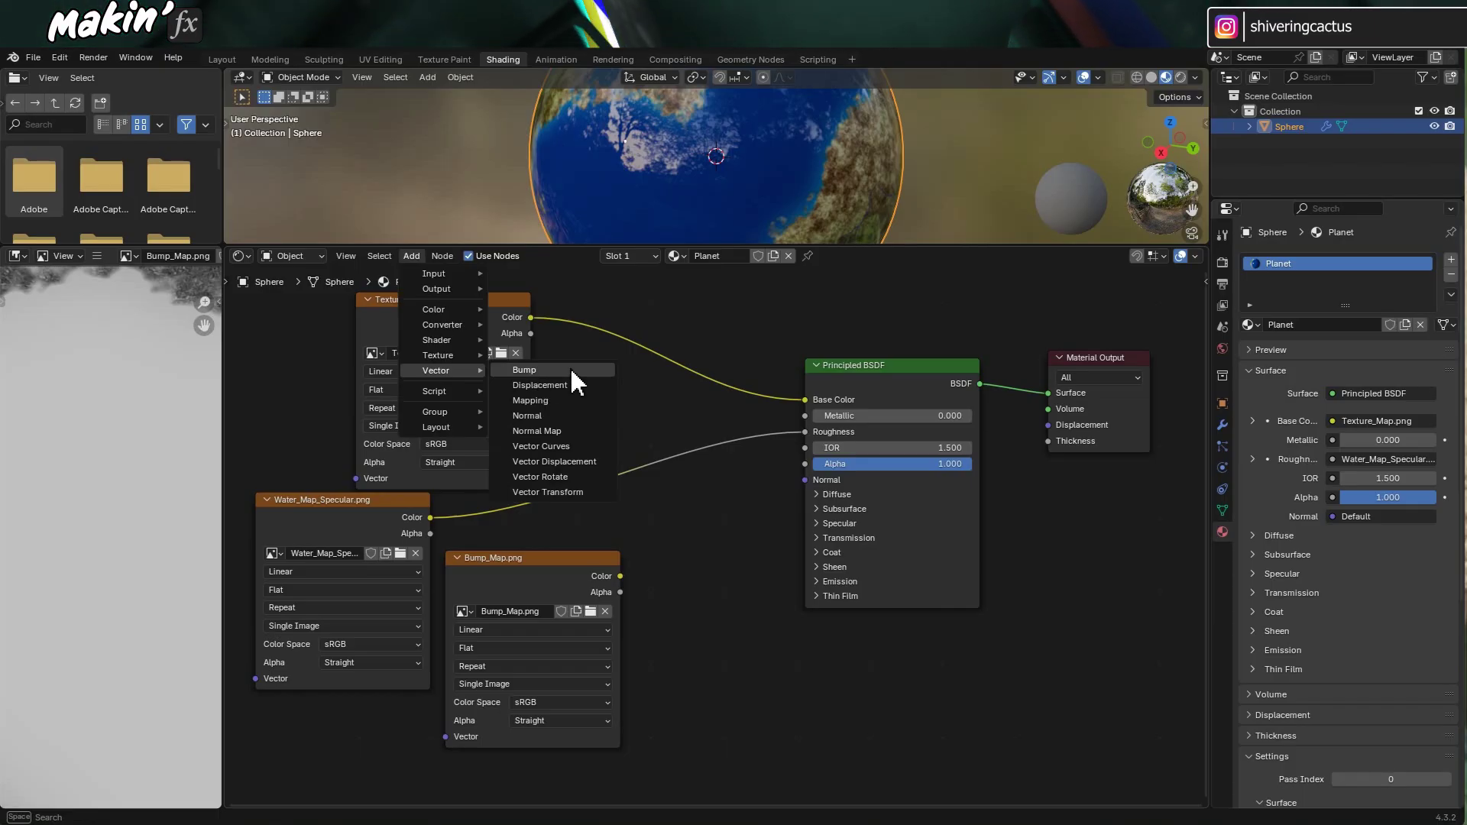
pyautogui.click(571, 371)
pyautogui.click(650, 505)
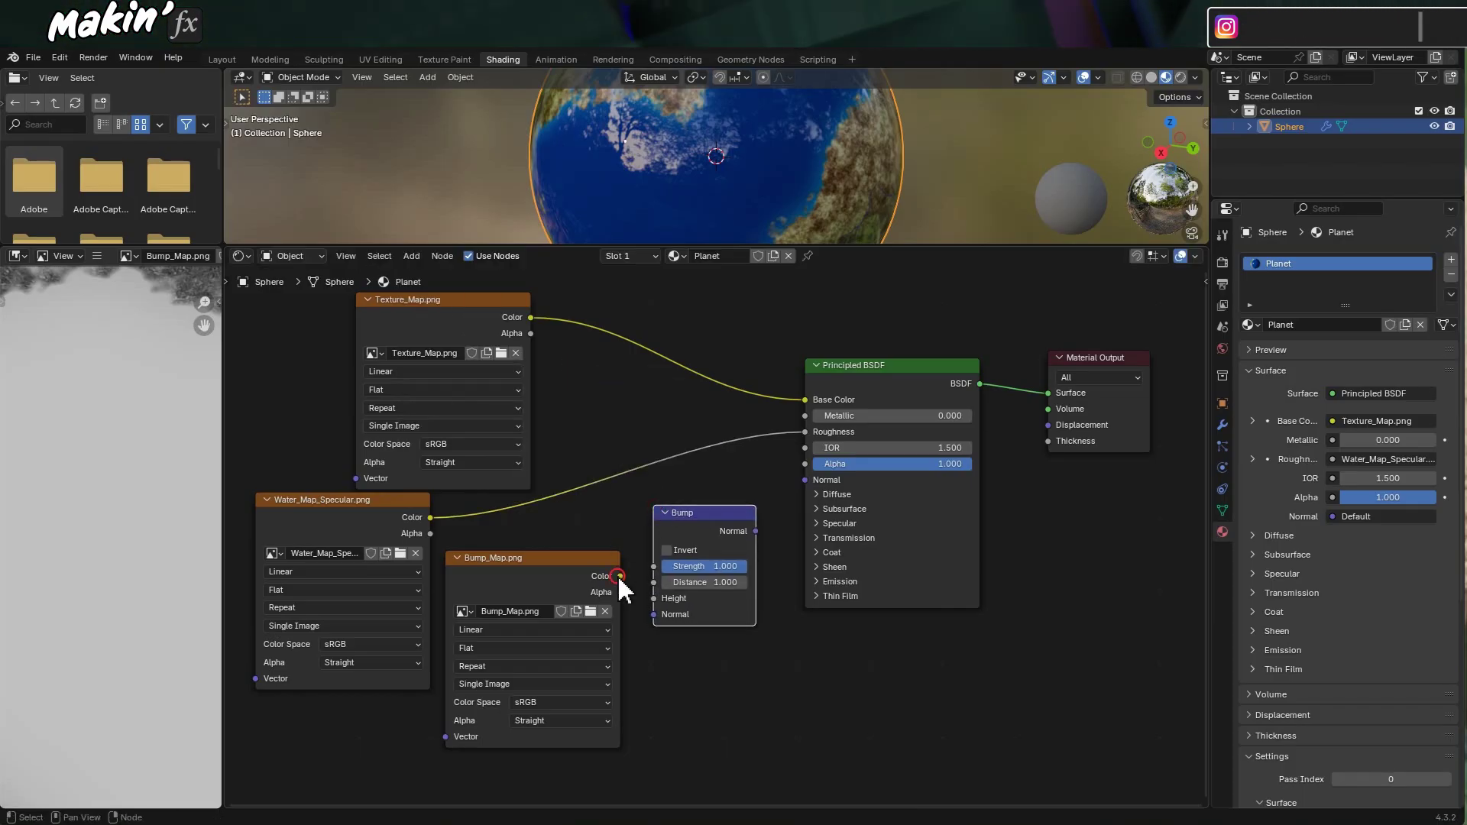
pyautogui.moveTo(620, 577); pyautogui.dragTo(637, 598)
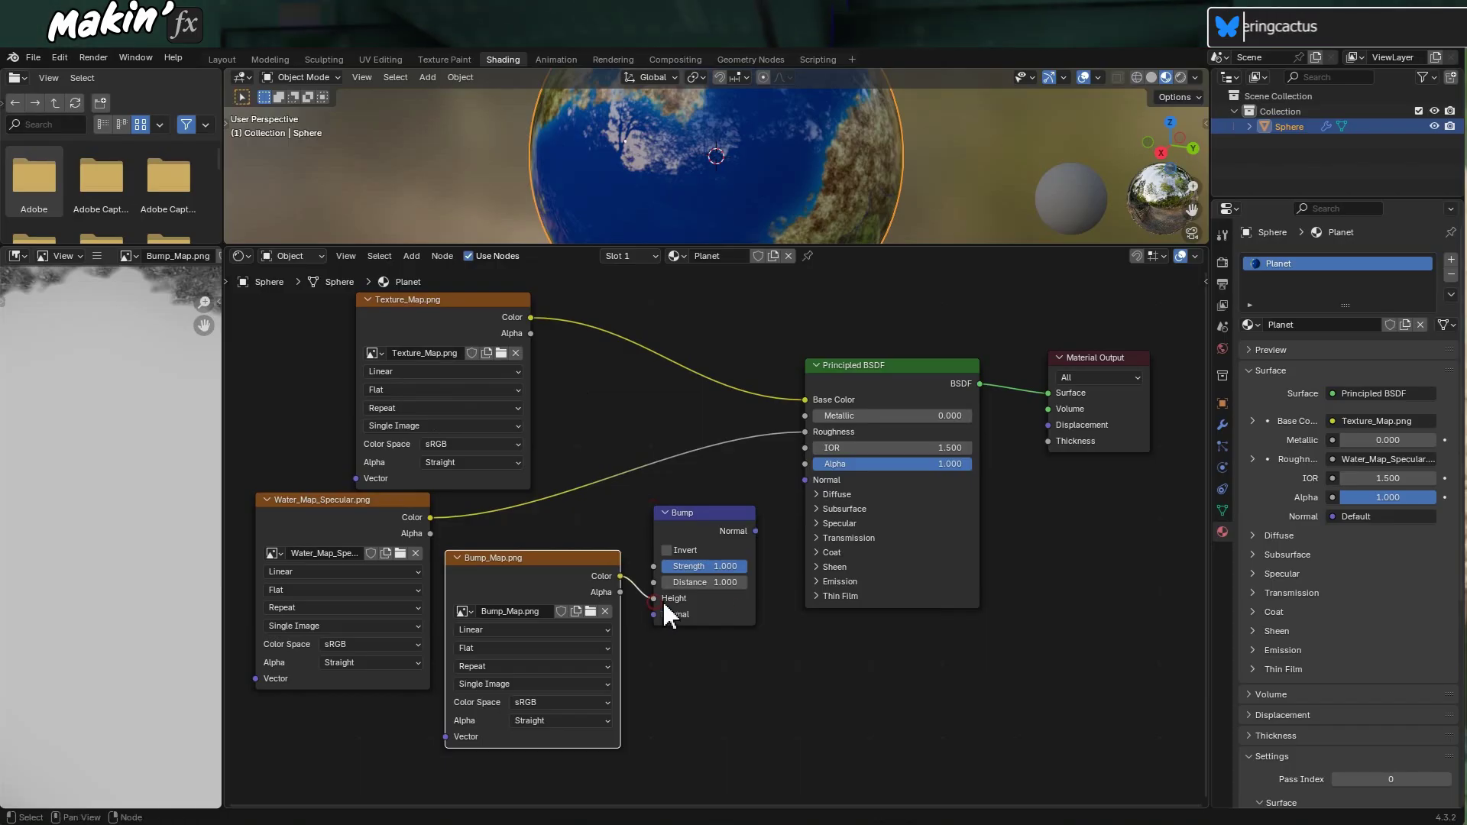
pyautogui.click(755, 533)
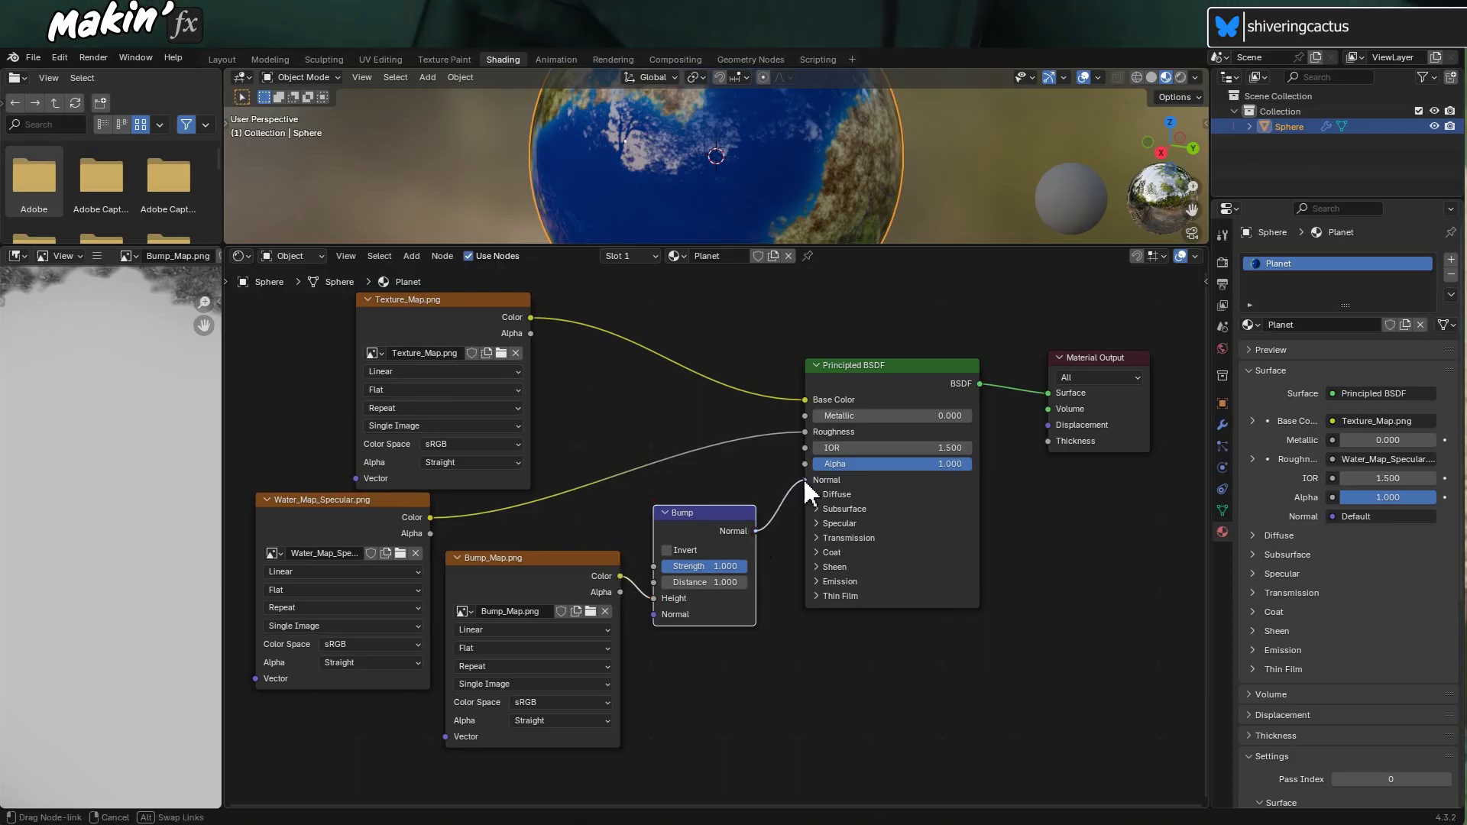
pyautogui.moveTo(804, 480); pyautogui.dragTo(804, 481)
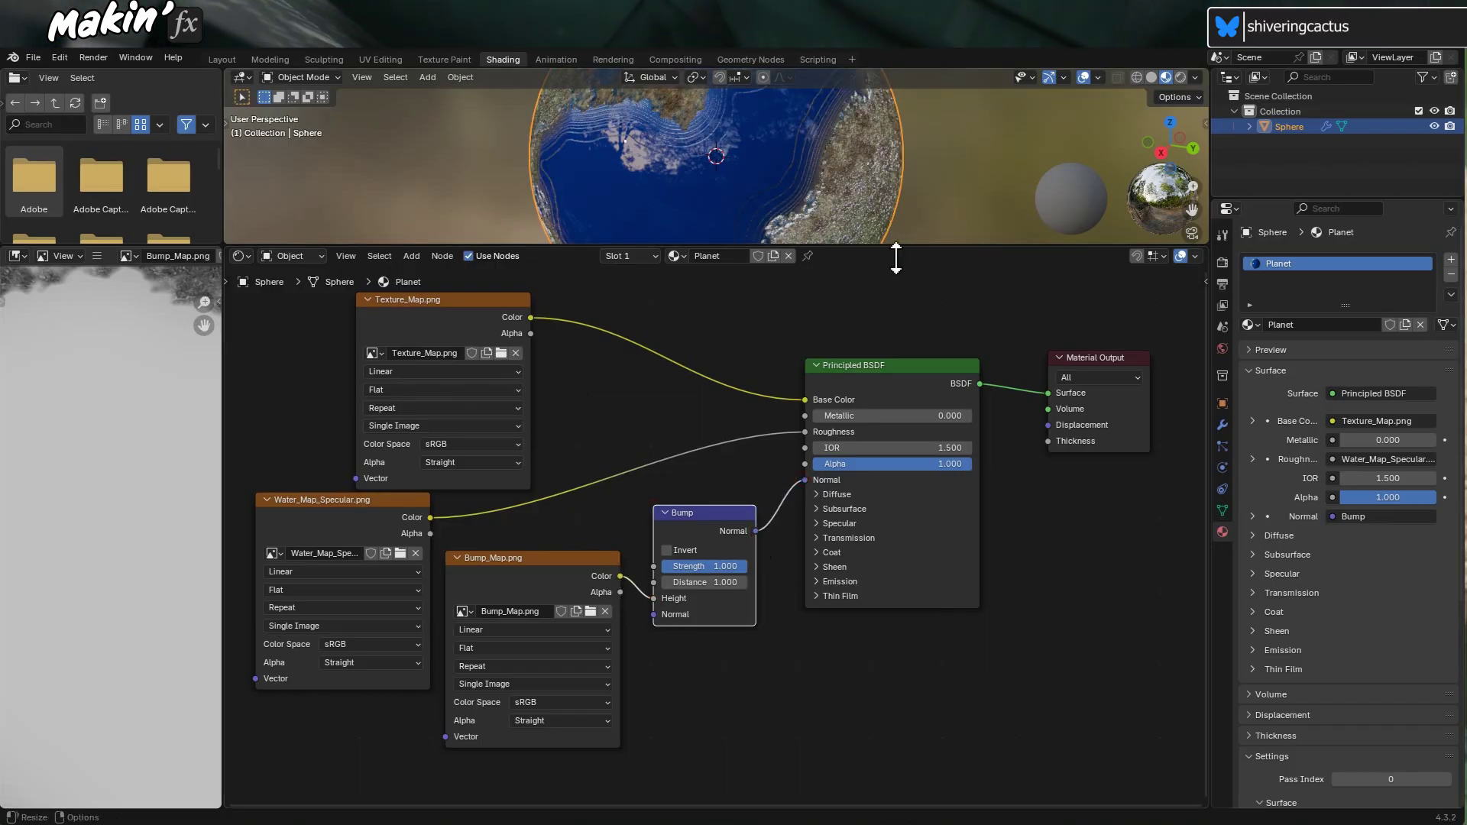
# Turn on Invert and set the bump Strength to 0.1, checking the globe
pyautogui.moveTo(896, 259); pyautogui.dragTo(877, 452)
pyautogui.scroll(3, 713, 327)
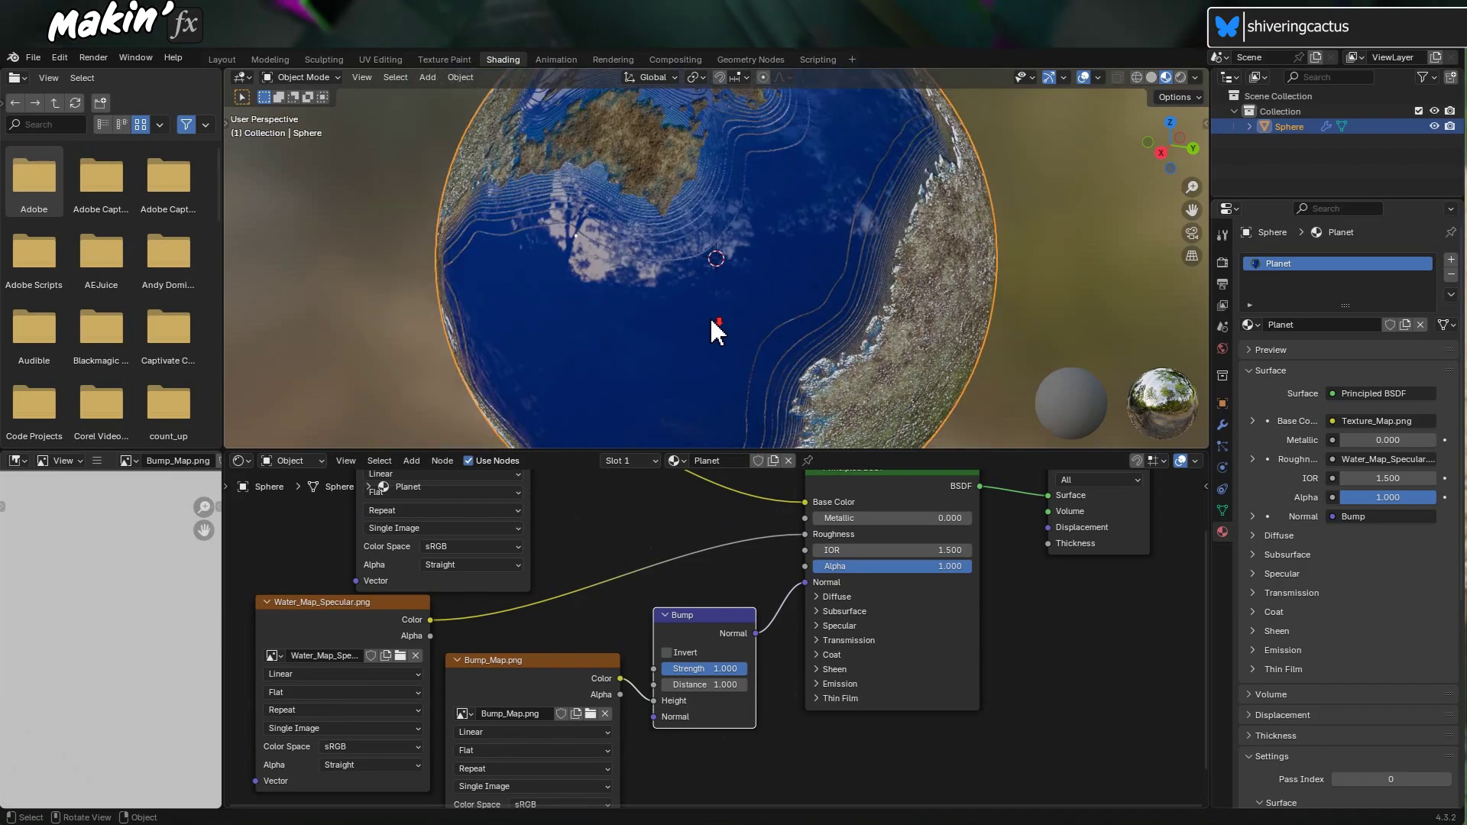
pyautogui.moveTo(711, 321); pyautogui.dragTo(687, 340, button='middle')
pyautogui.click(666, 653)
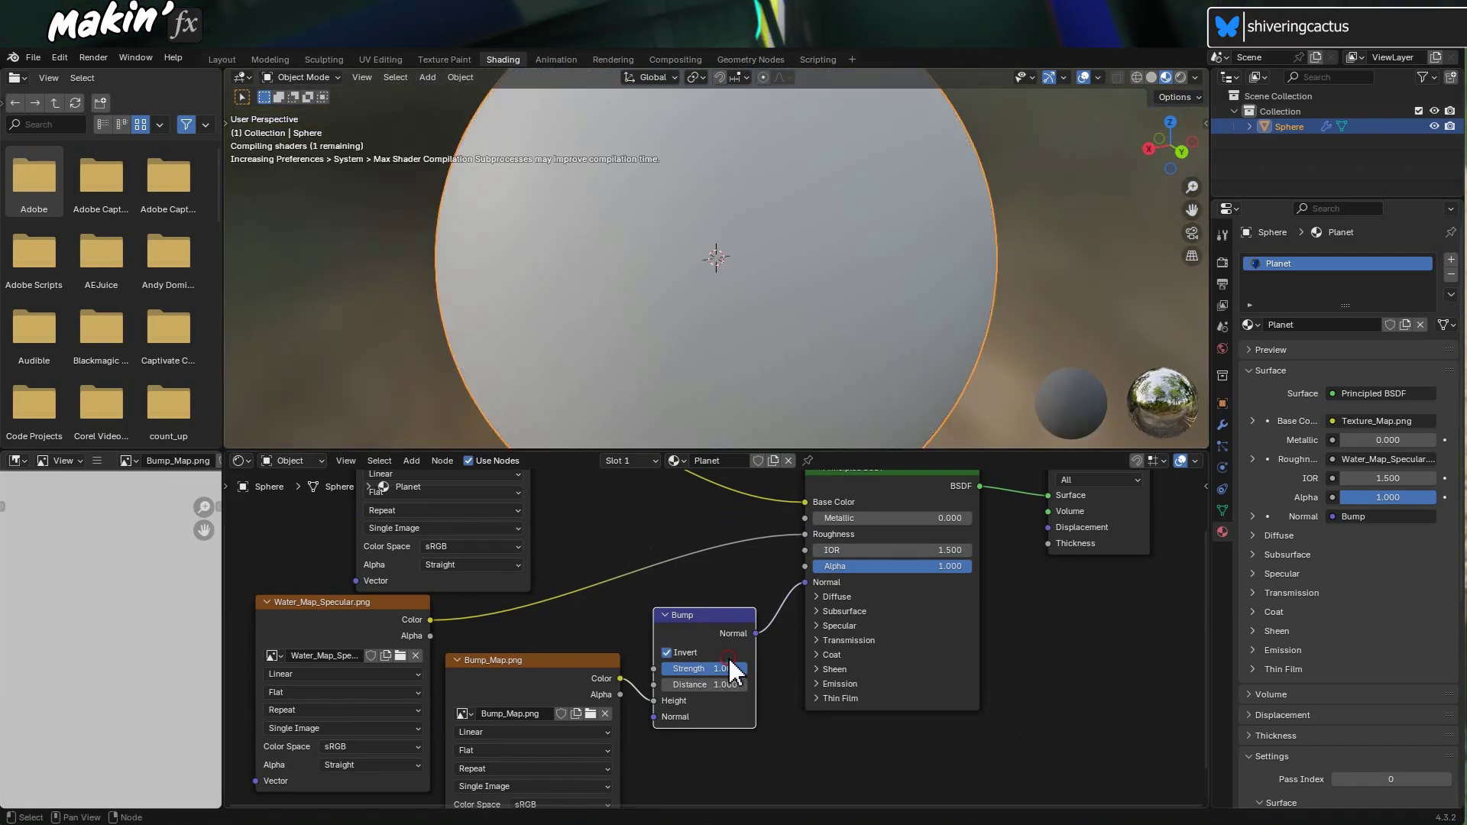
pyautogui.click(732, 669)
pyautogui.press('Return')
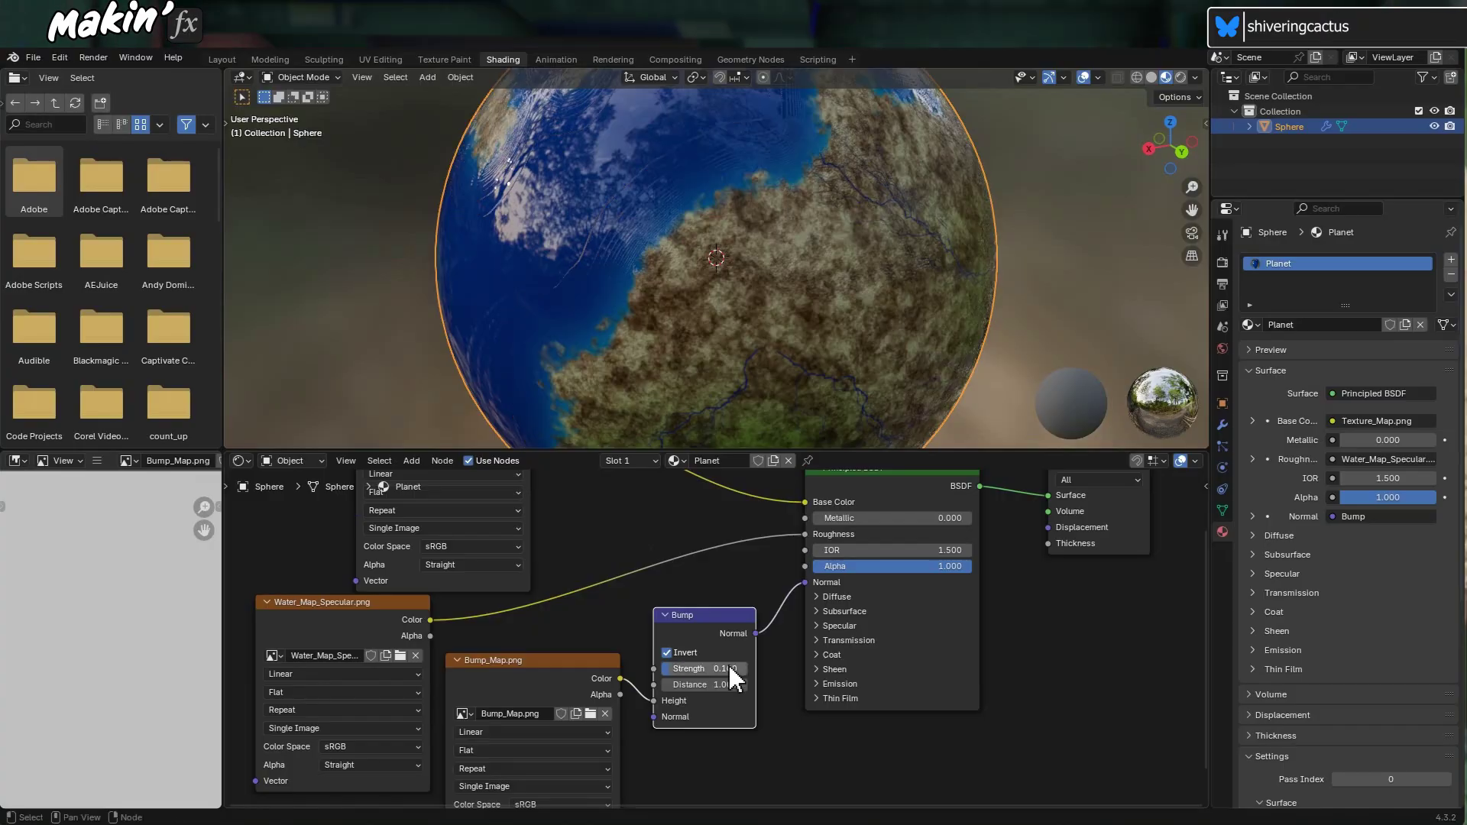
pyautogui.moveTo(713, 262); pyautogui.dragTo(756, 261, button='middle')
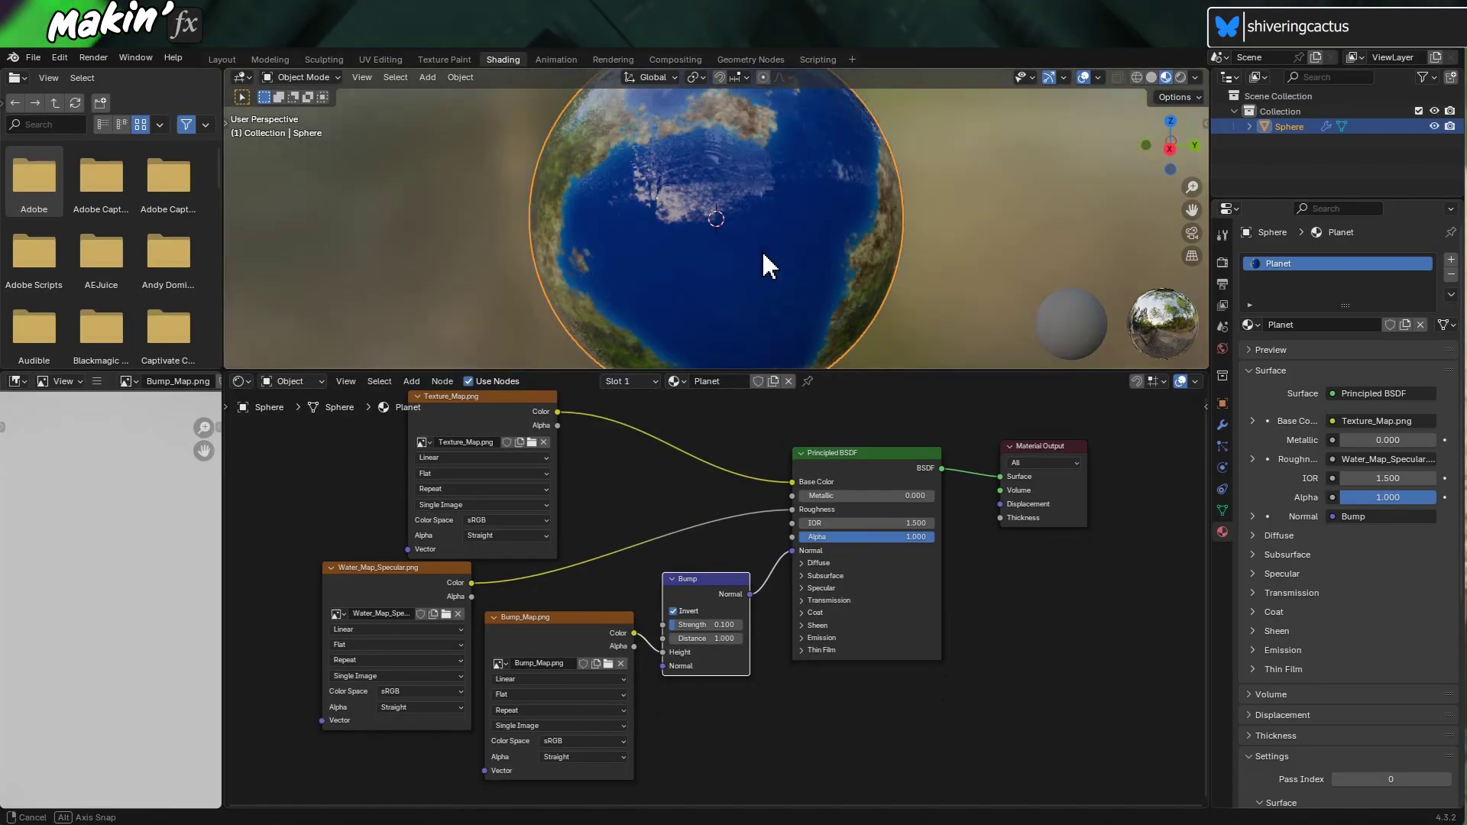
pyautogui.moveTo(767, 262); pyautogui.dragTo(671, 163, button='middle')
pyautogui.scroll(-1, 878, 243)
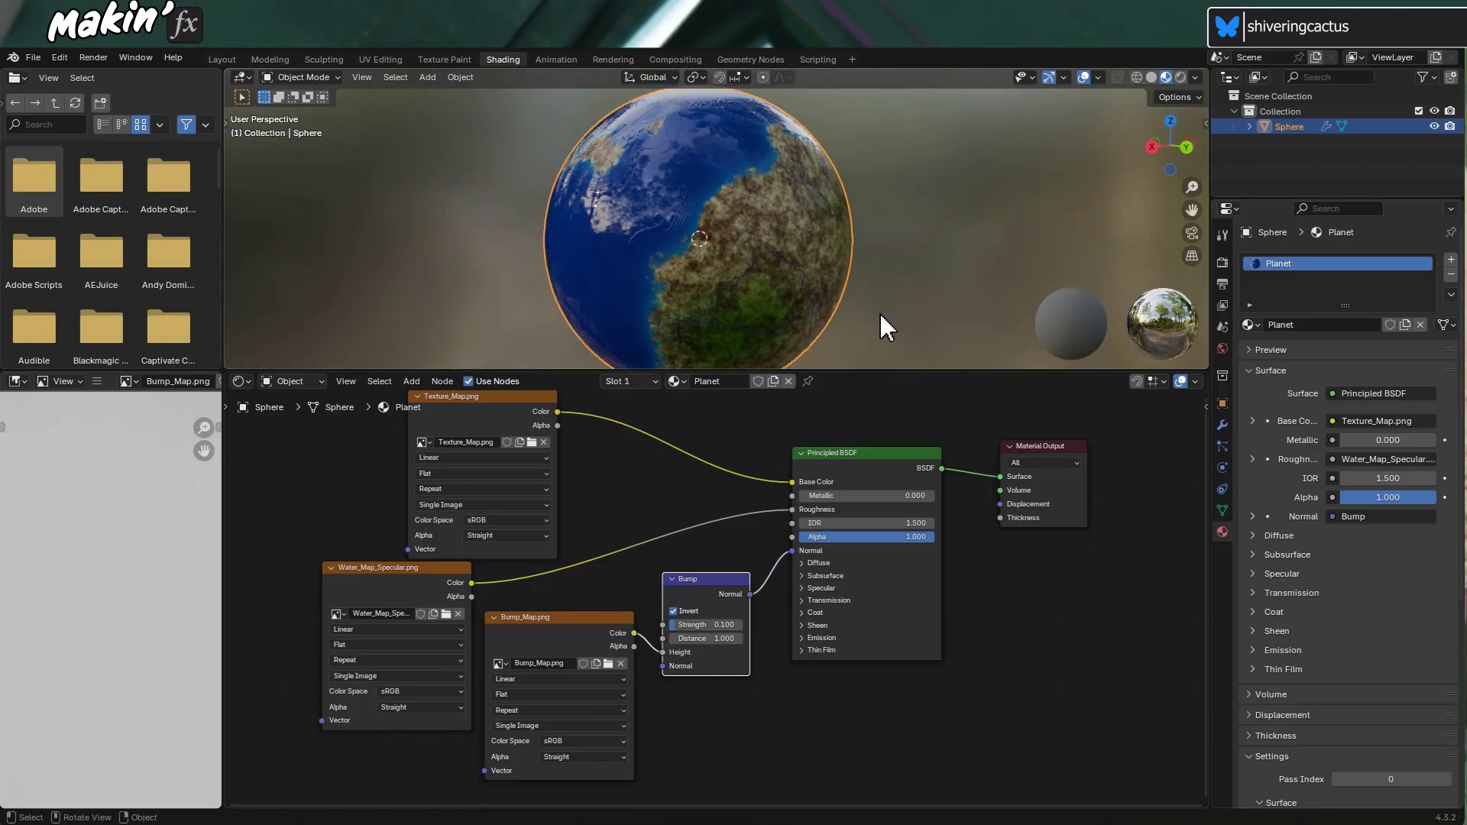
# Rename the Sphere object to 'Planet' in the Outliner
pyautogui.doubleClick(1284, 127)
pyautogui.write('Planet')
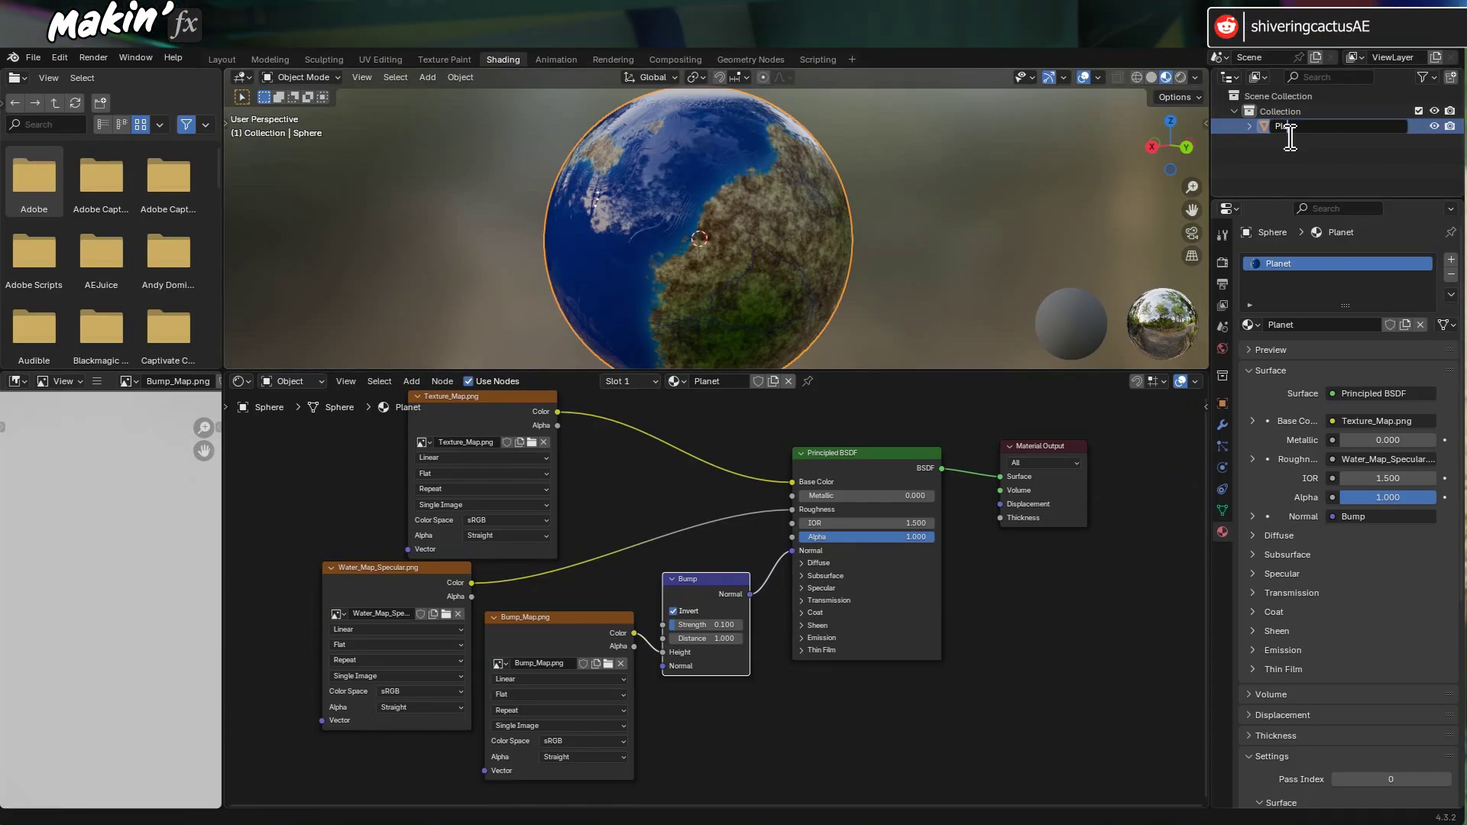
pyautogui.press('Return')
# Copy and paste the planet, naming the duplicate 'Clouds'
pyautogui.hotkey('ctrl', 'c')
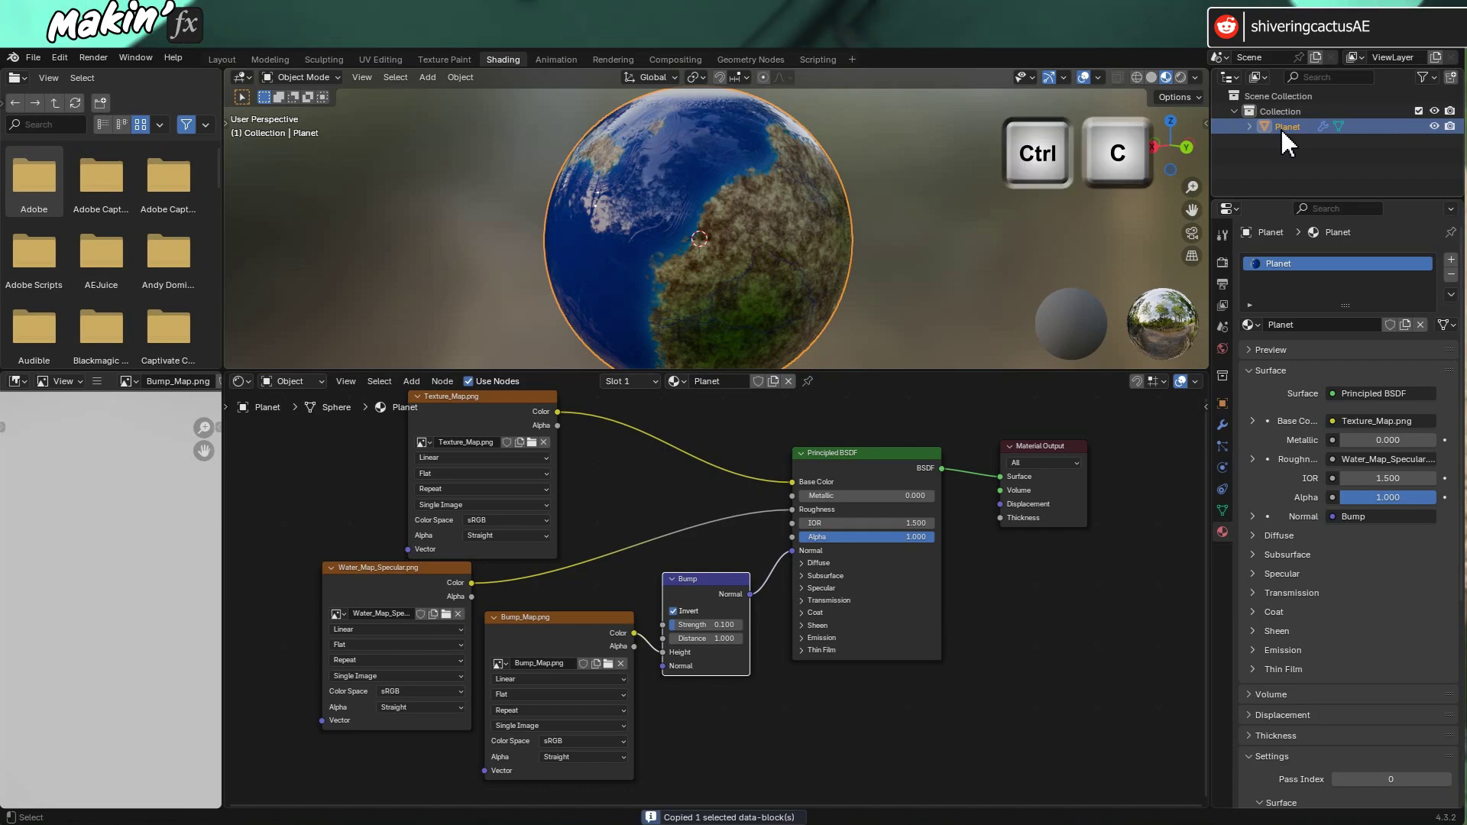
pyautogui.hotkey('ctrl', 'v')
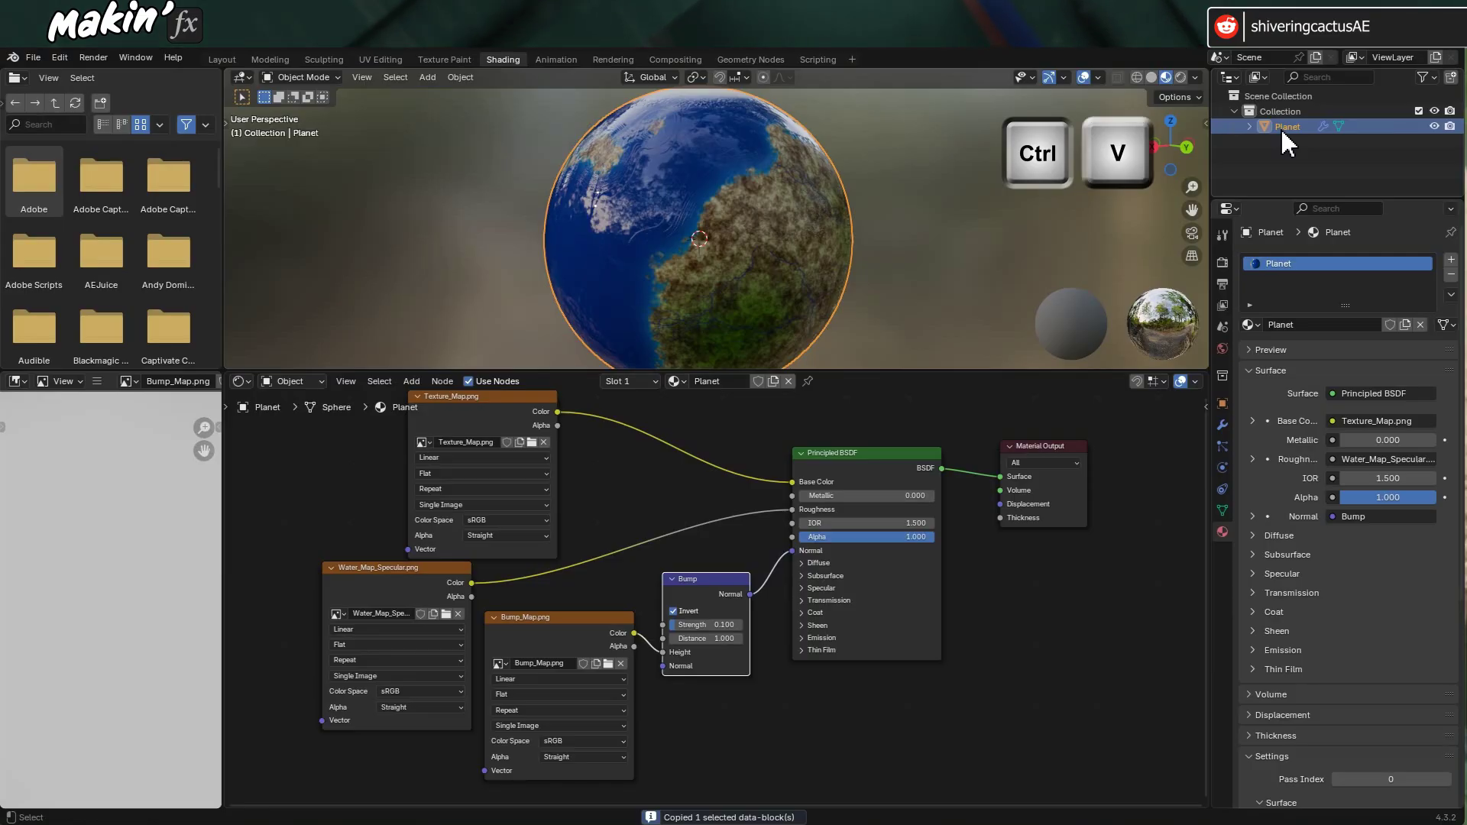
pyautogui.doubleClick(1291, 143)
pyautogui.write('Cl')
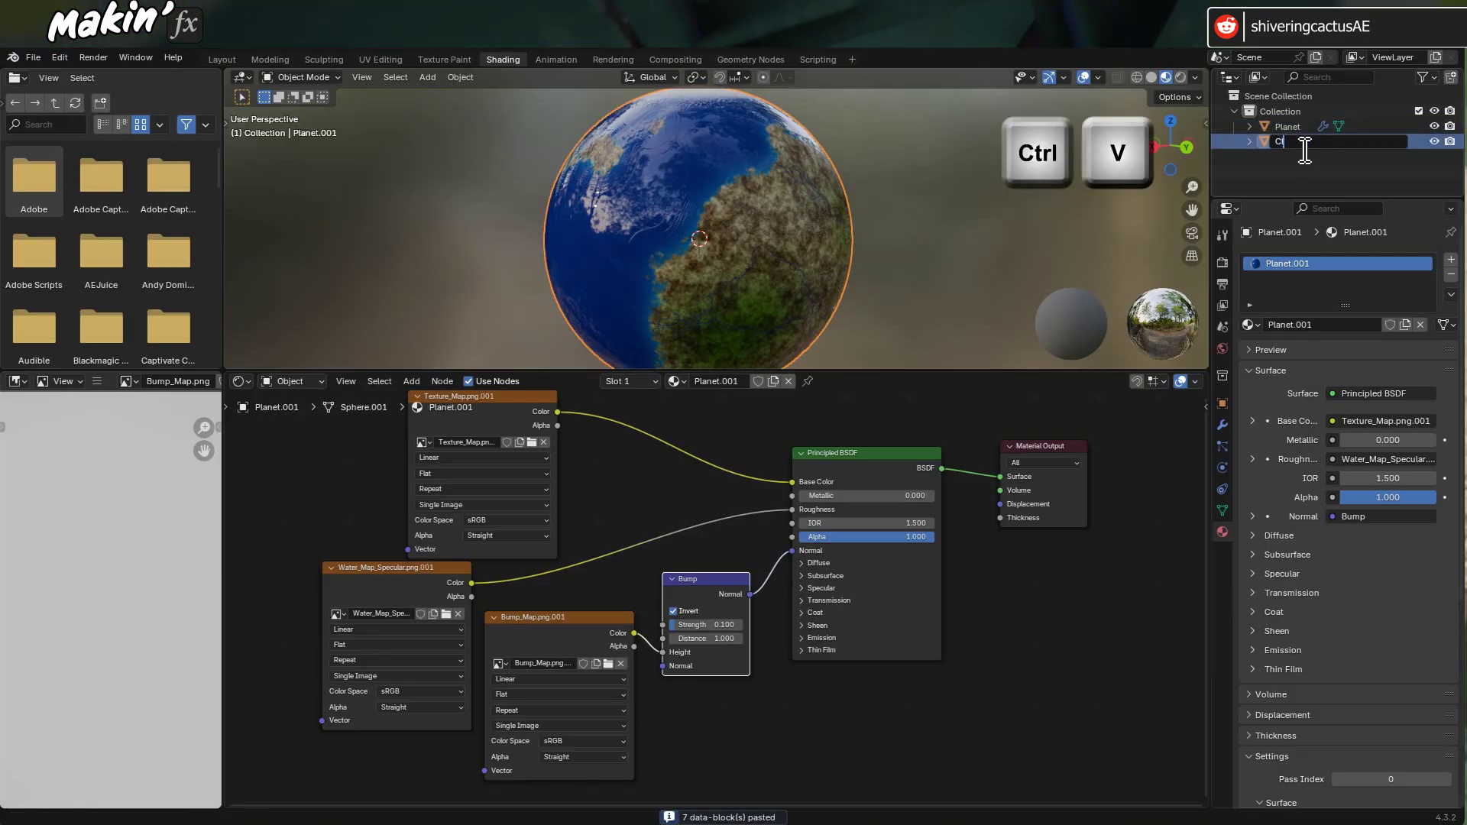
pyautogui.write('ouds')
pyautogui.press('Return')
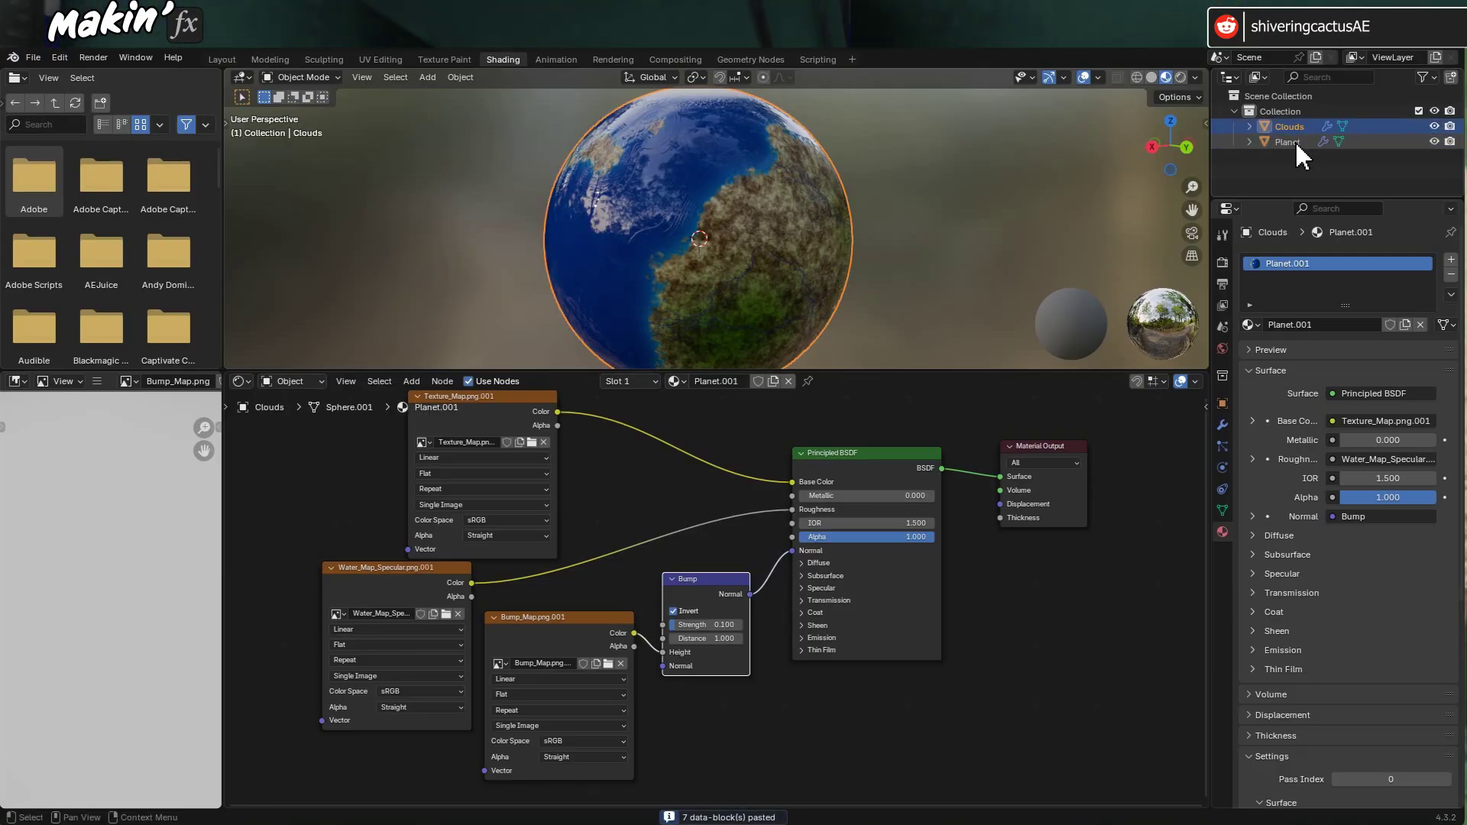
# Scale the Clouds object to 1.01 on X, Y and Z
pyautogui.click(1222, 402)
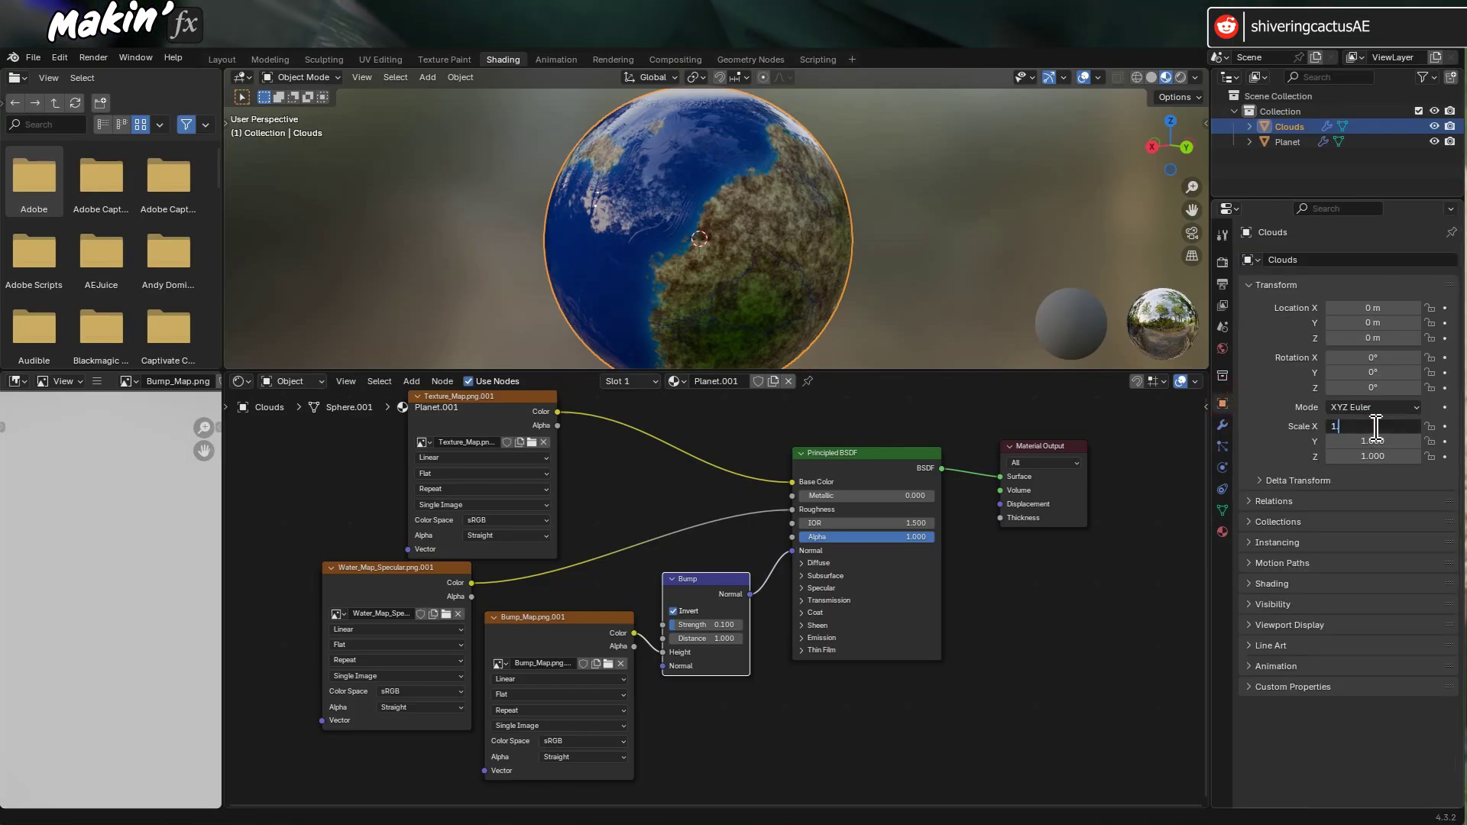
pyautogui.press('Return')
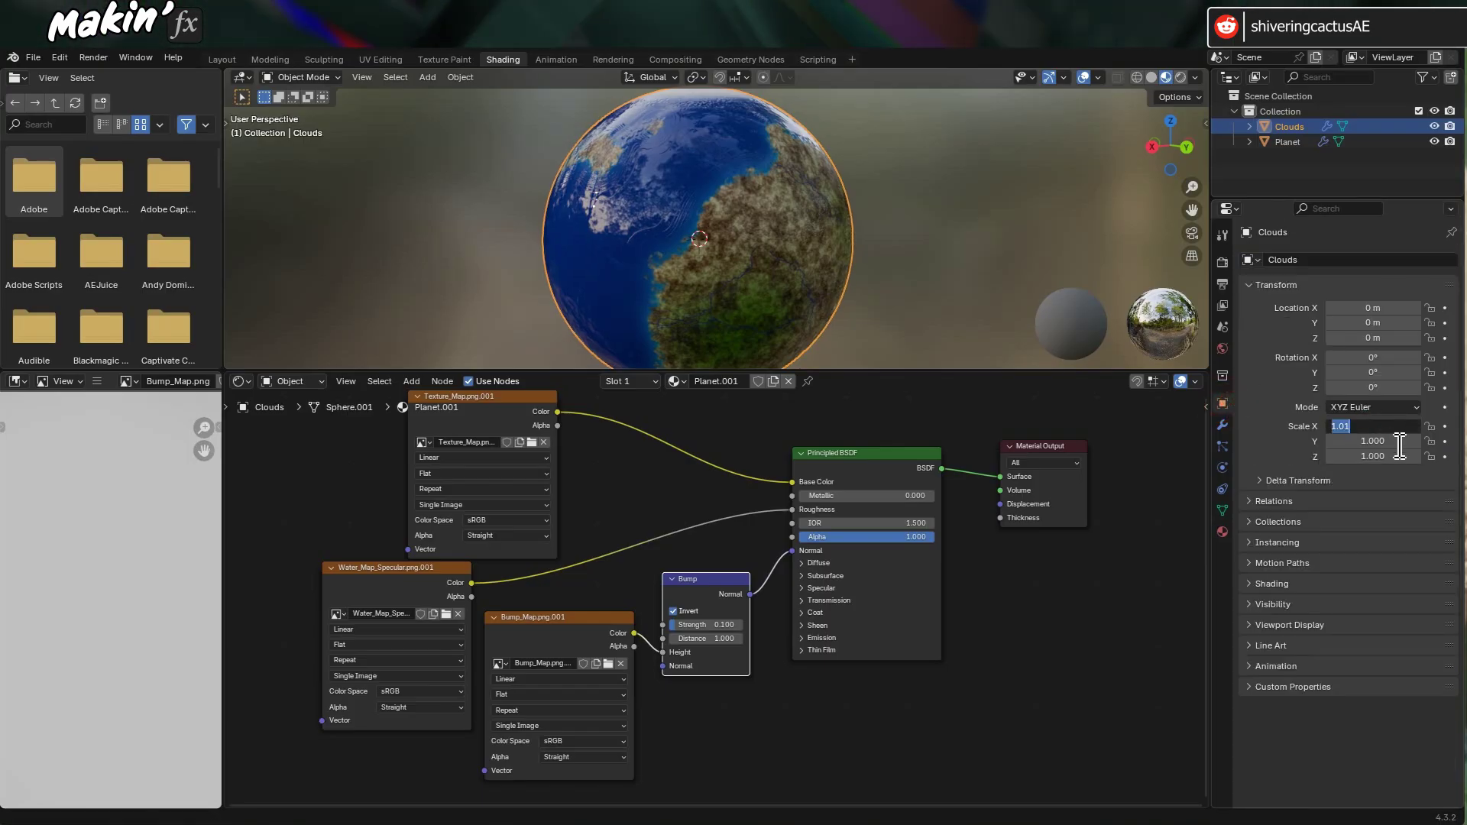
pyautogui.press('Return')
pyautogui.write('1.01')
pyautogui.press('Return')
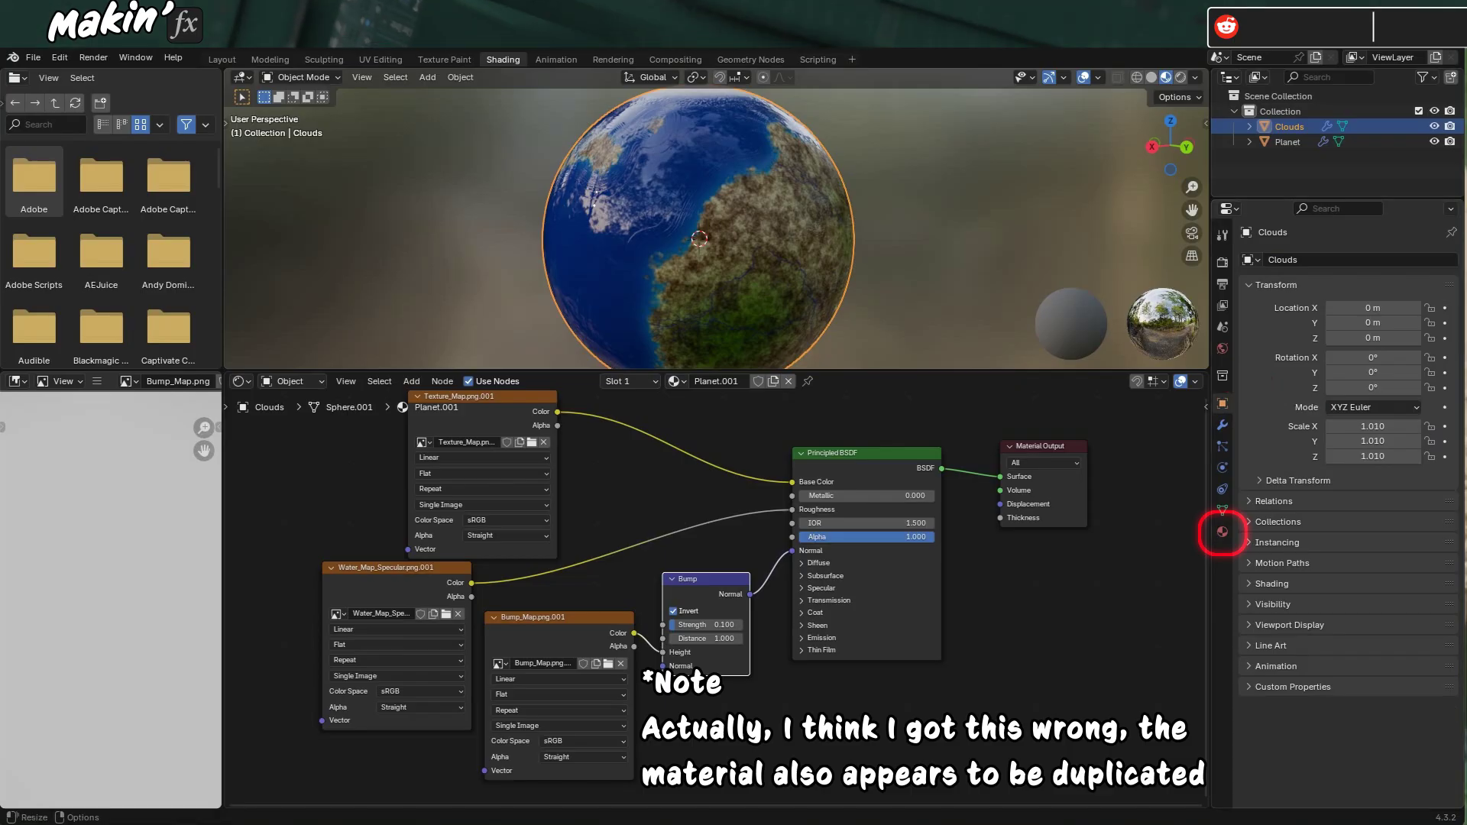
# Unlink the copied Planet.001 material from Clouds and create a fresh one
pyautogui.click(1223, 533)
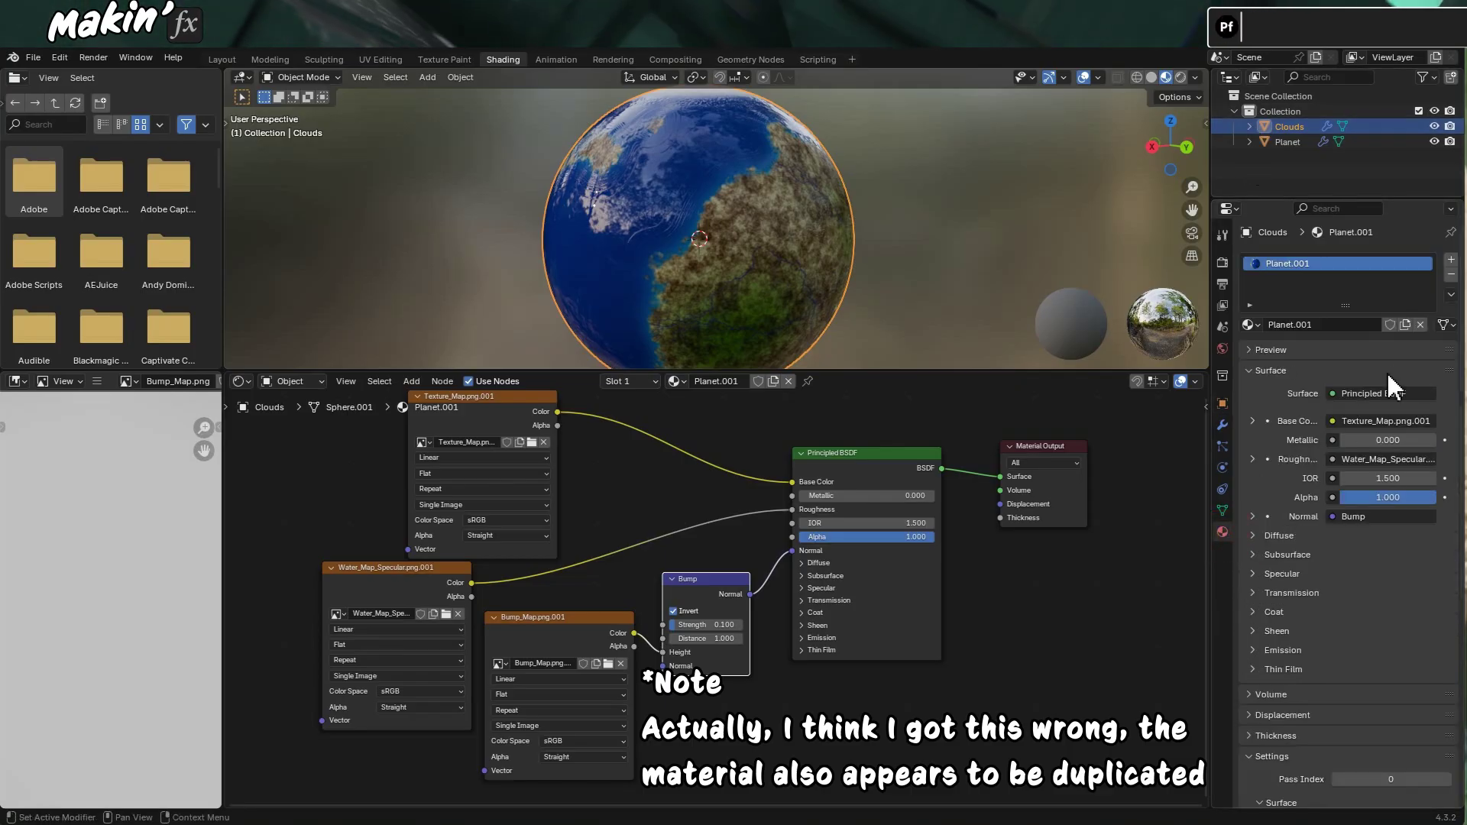
pyautogui.click(1420, 325)
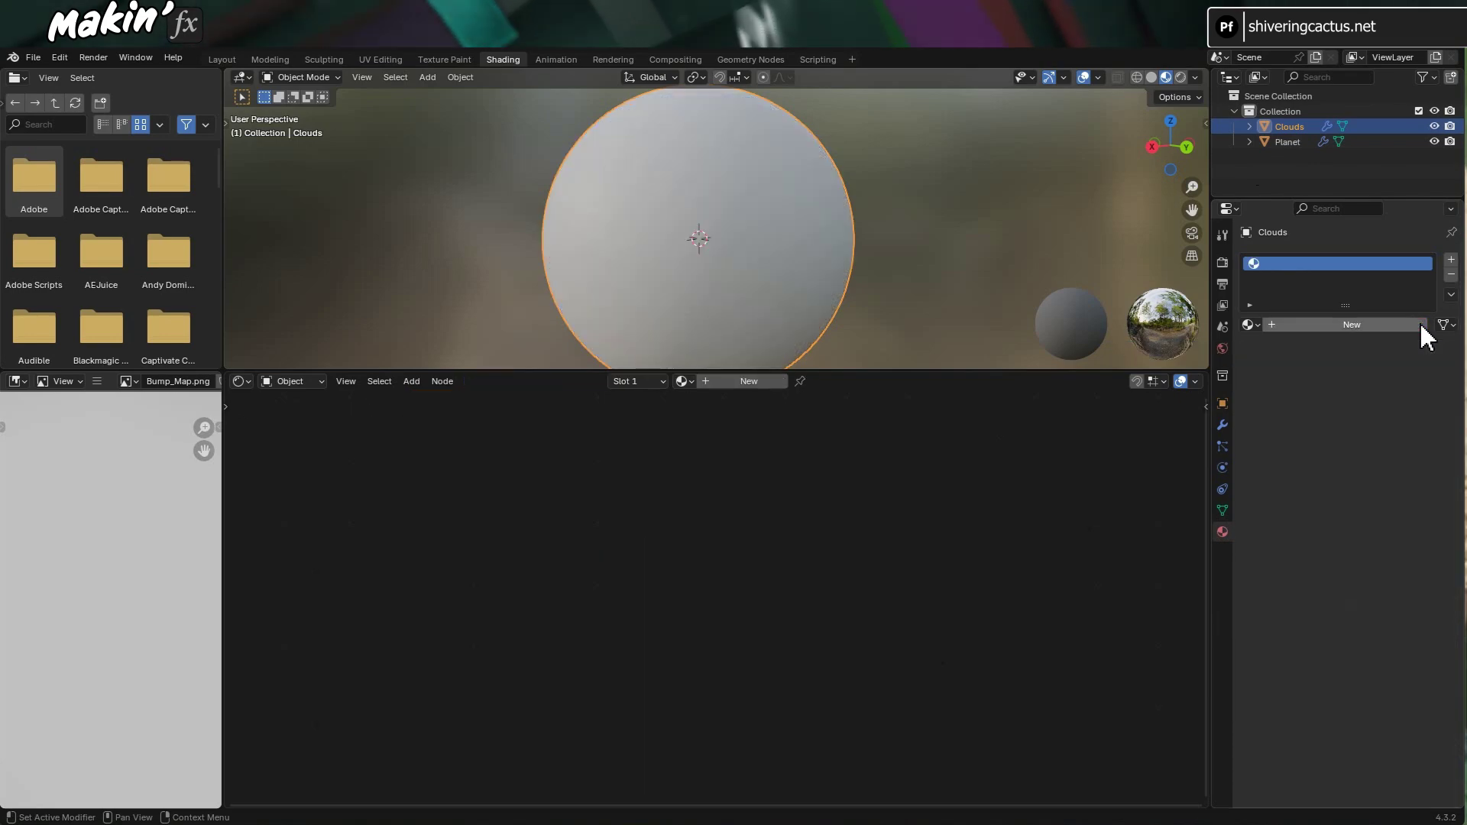
pyautogui.click(1357, 324)
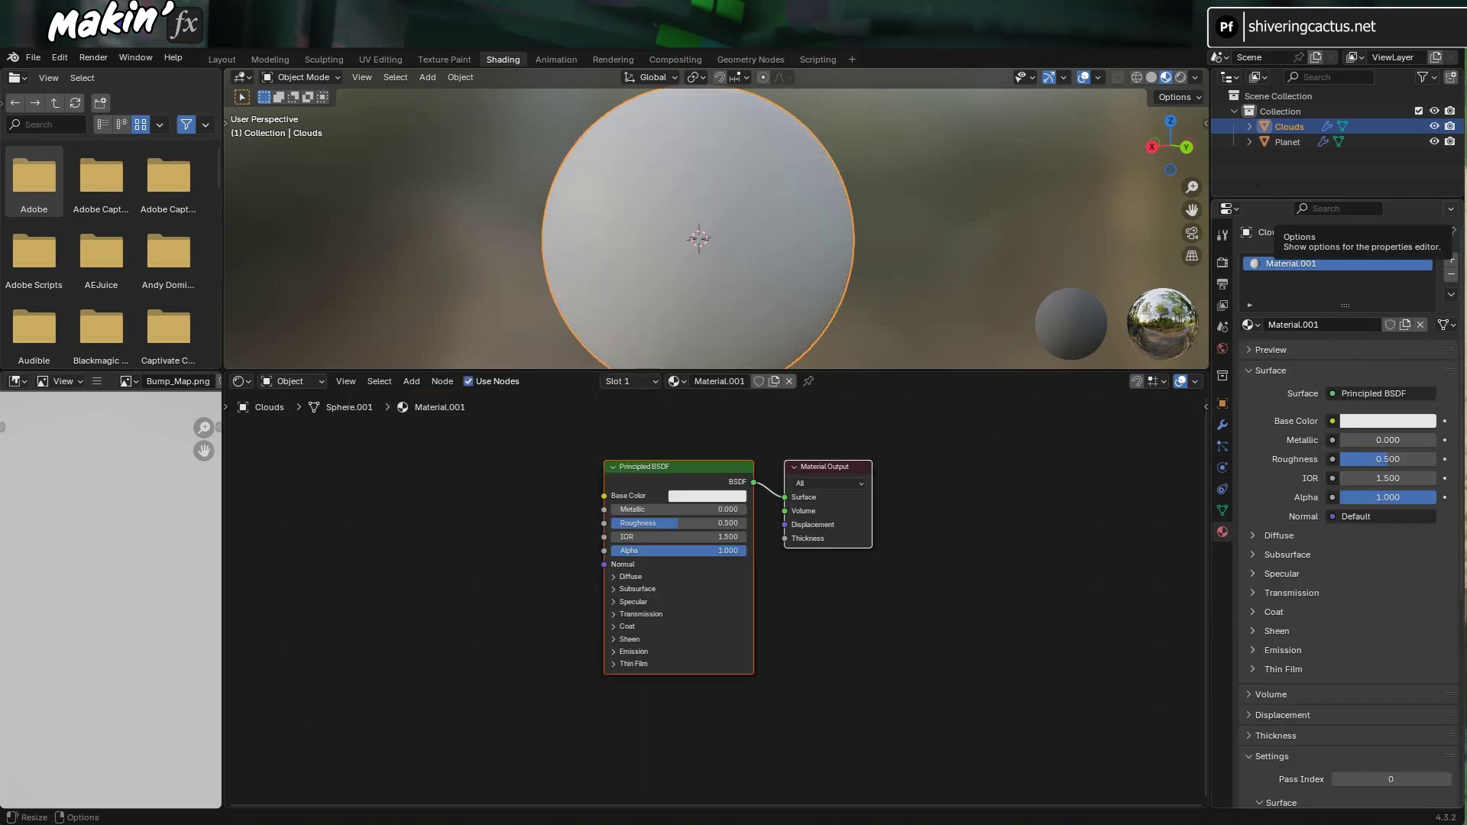
# Add clouds_2k.jpg as an image node driving Alpha and set a white Base Color
pyautogui.moveTo(433, 512); pyautogui.dragTo(365, 500)
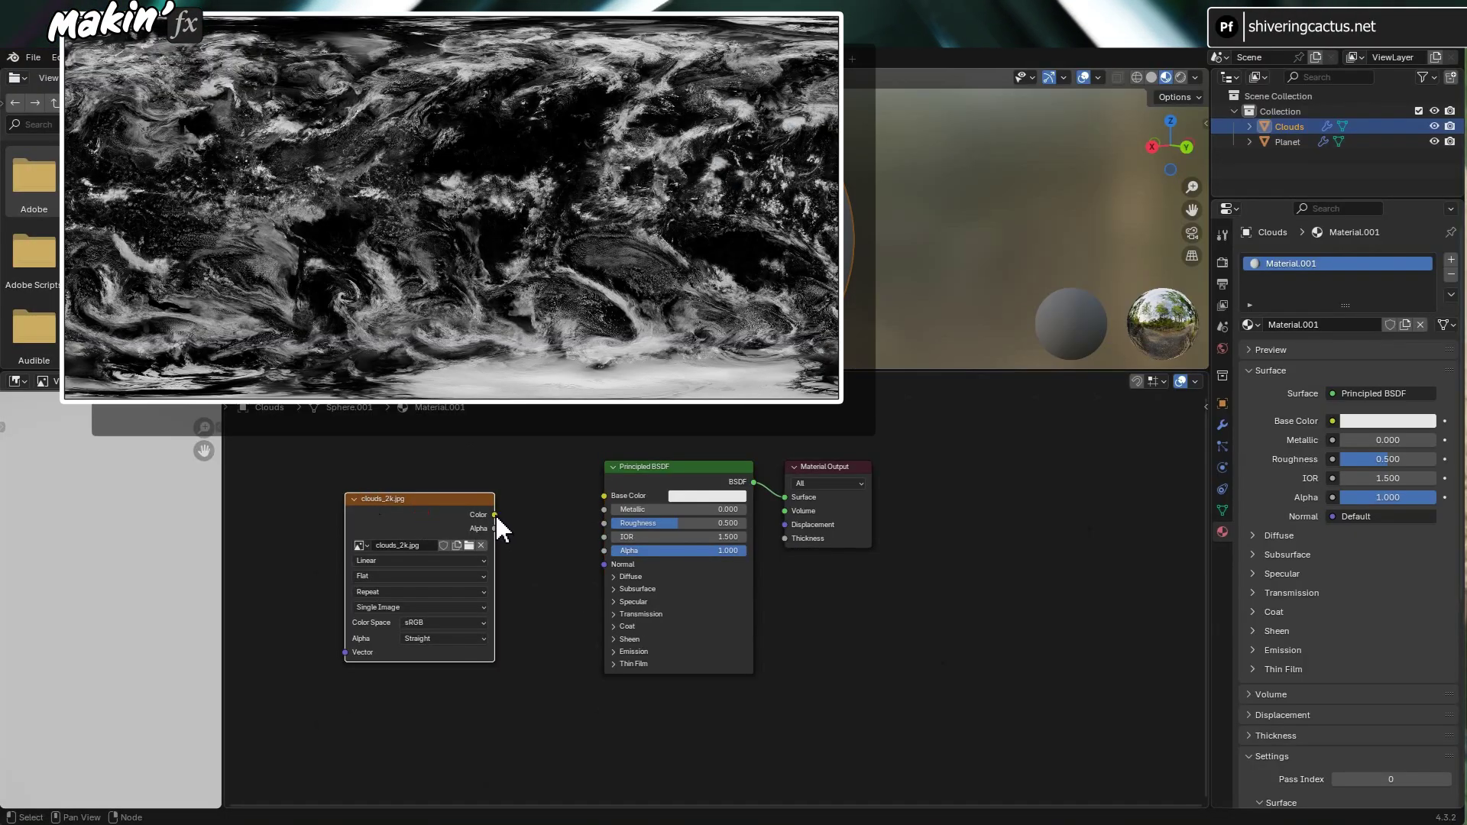
pyautogui.moveTo(495, 515); pyautogui.dragTo(609, 553)
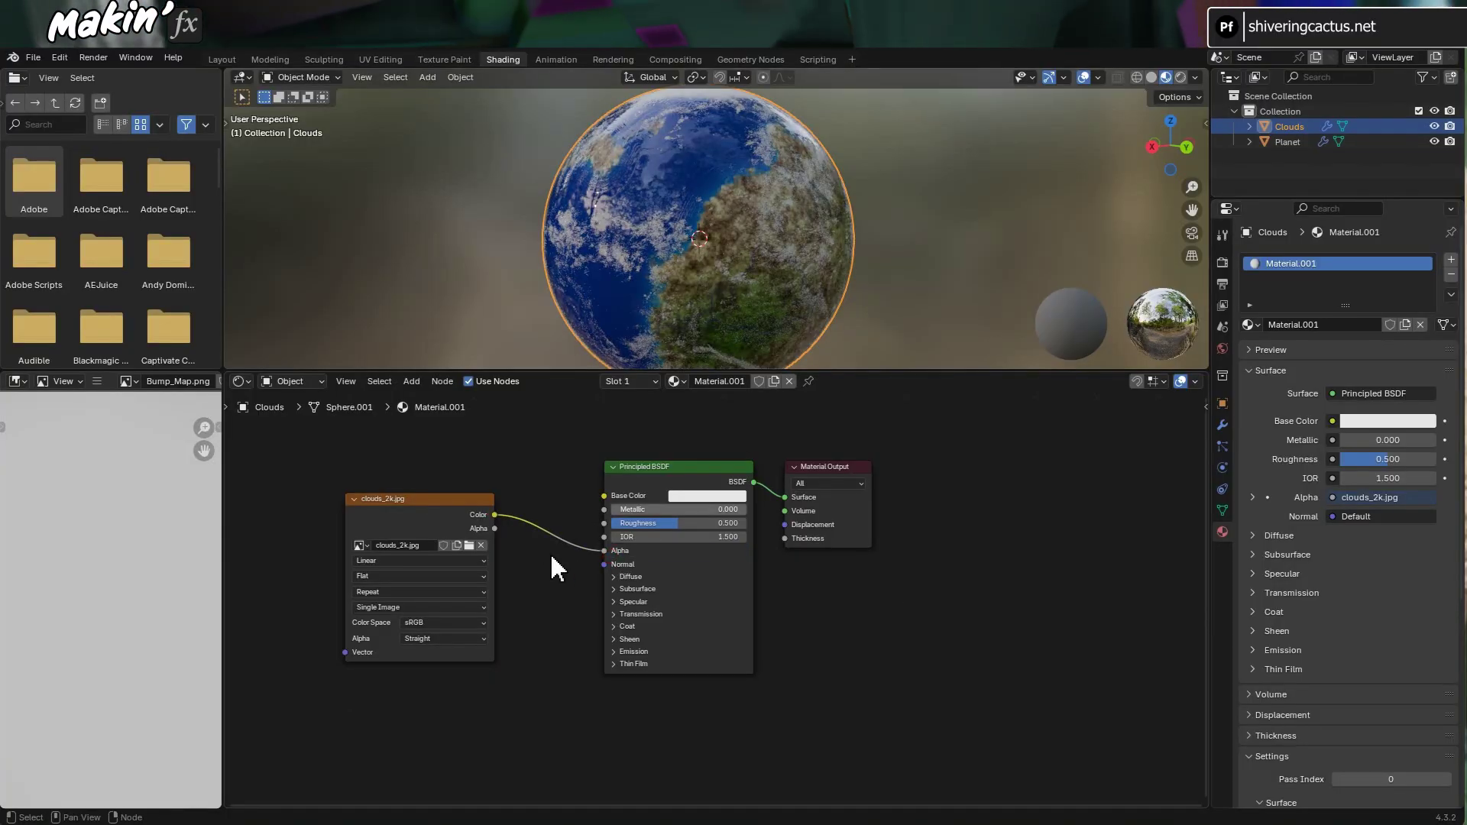
pyautogui.click(730, 497)
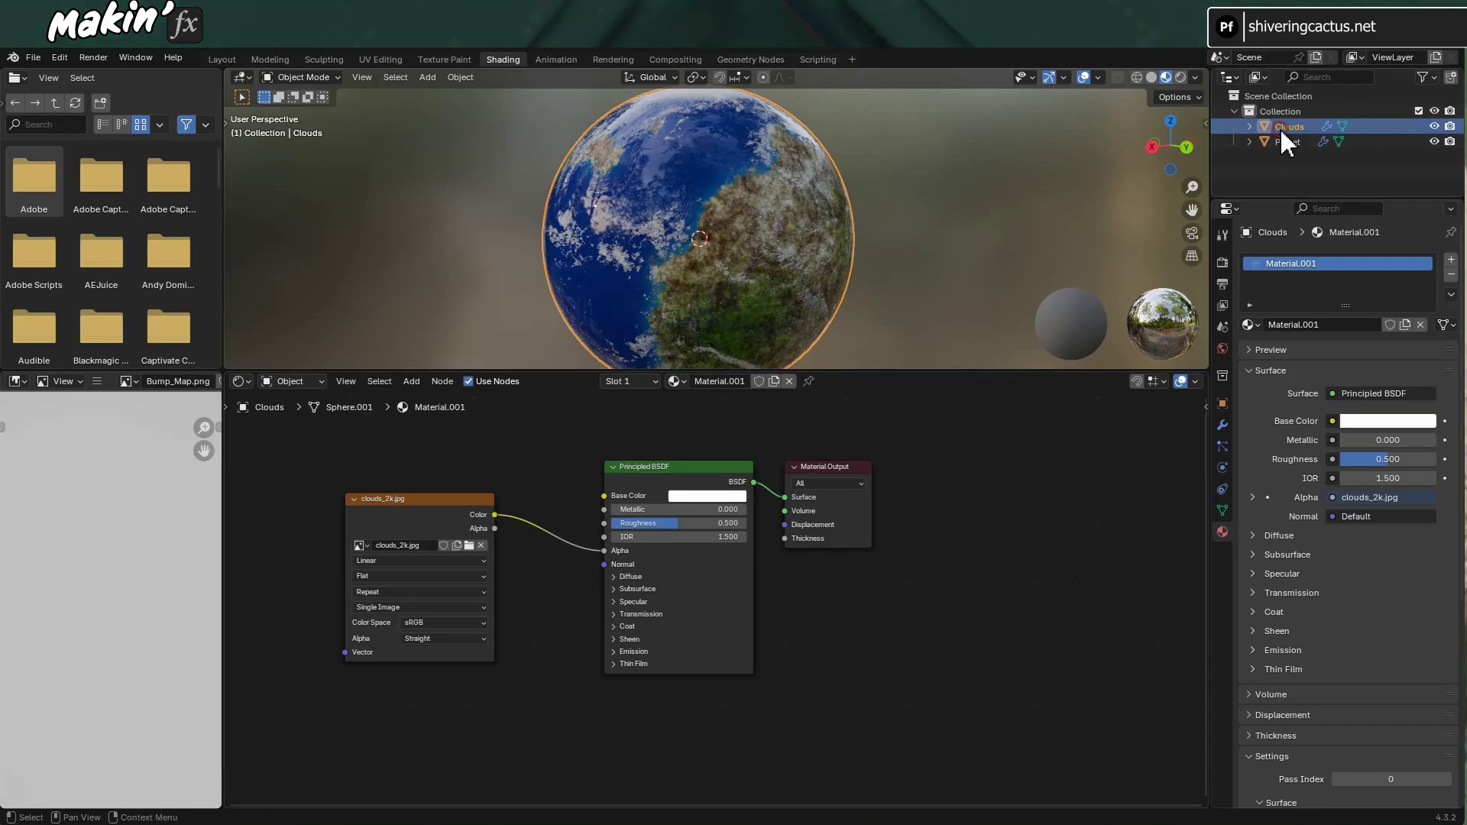
# Paste another copy of the clouds sphere and rename it 'Atmosphere'
pyautogui.hotkey('ctrl', 'v')
pyautogui.click(1295, 141)
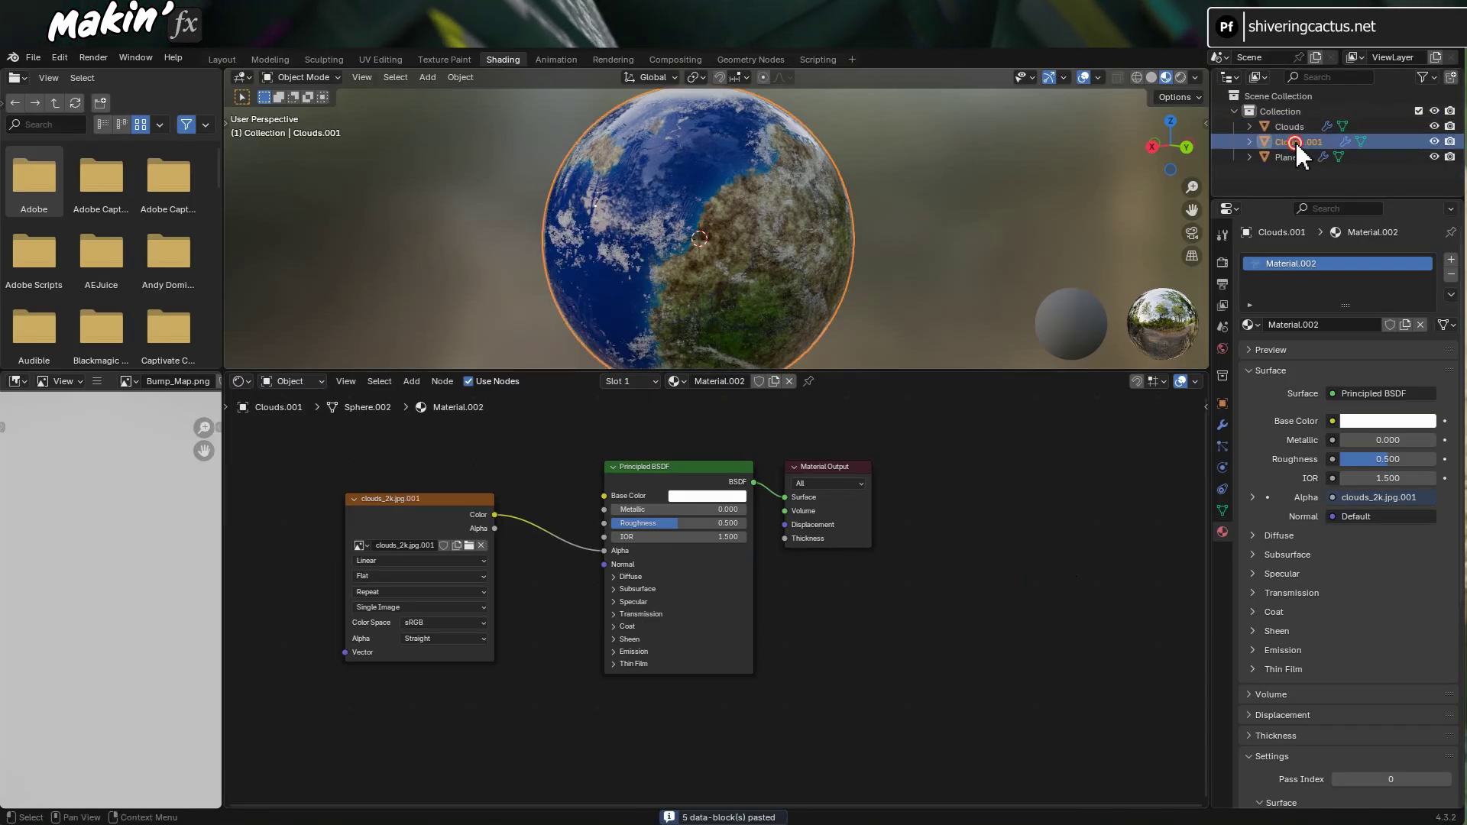
pyautogui.doubleClick(1295, 140)
pyautogui.write('Atmosphere')
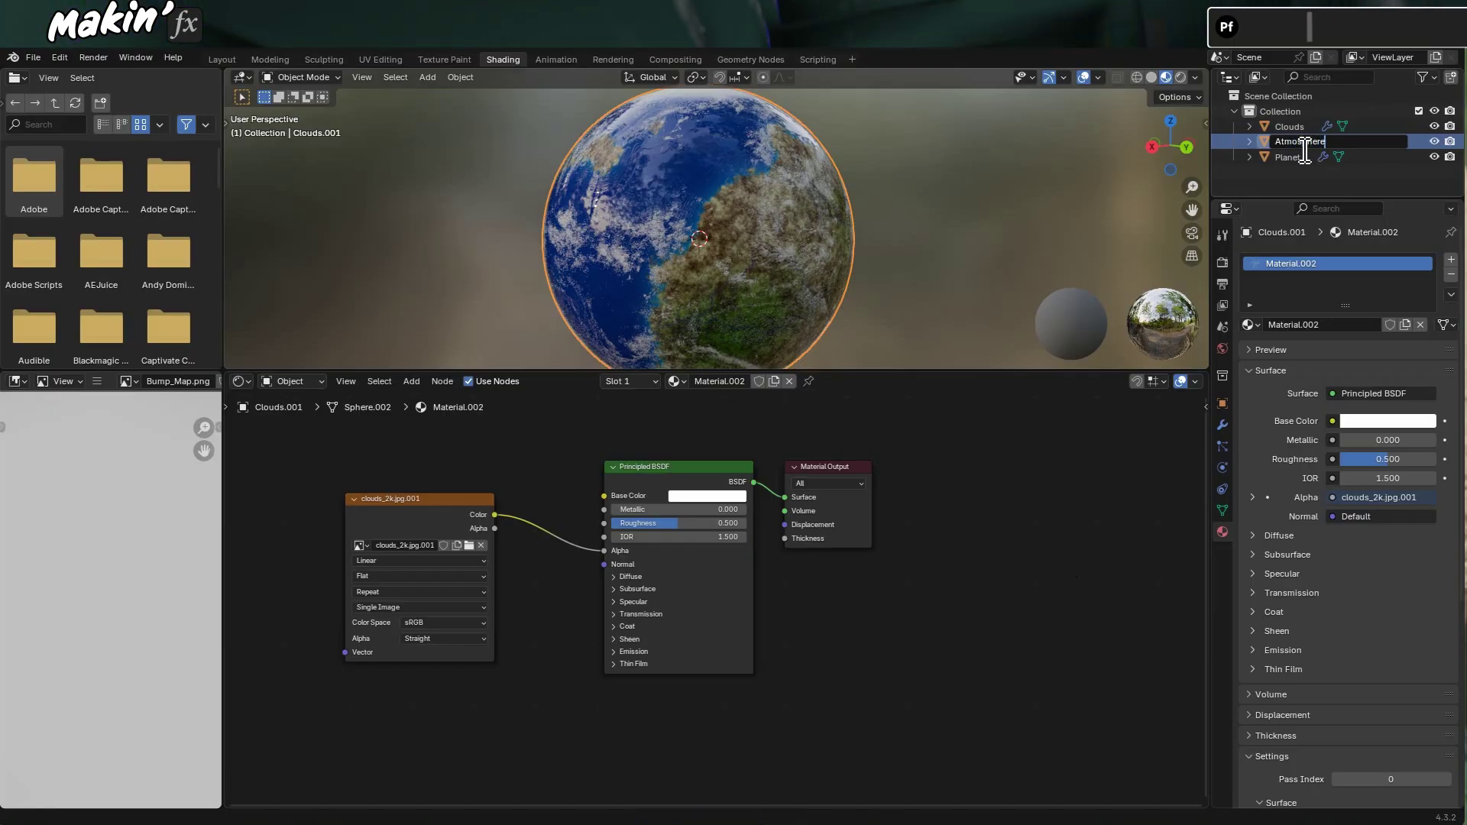
pyautogui.press('Return')
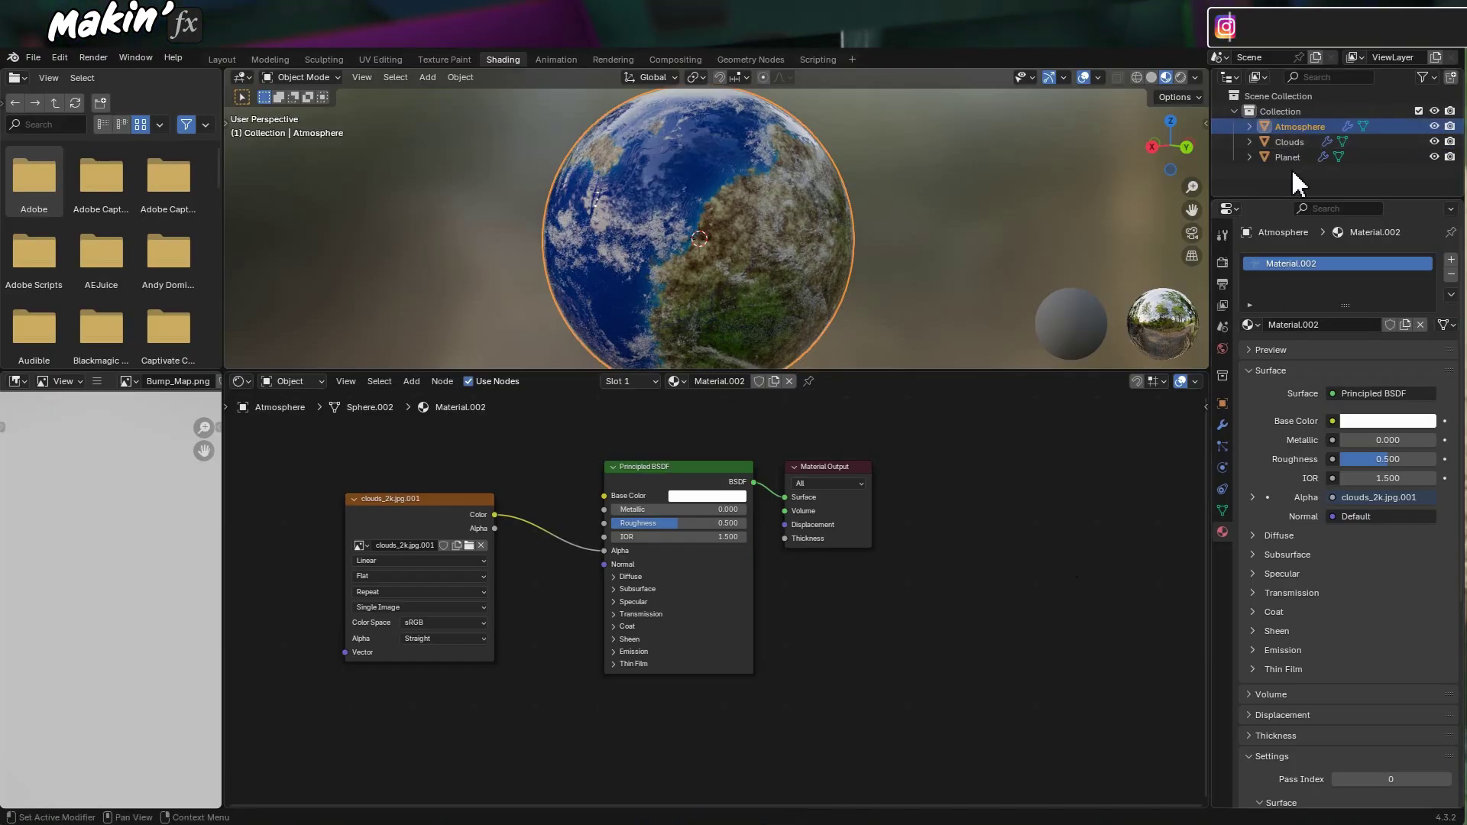
# Scale the Atmosphere object to 1.02 on X, Y and Z
pyautogui.click(1222, 404)
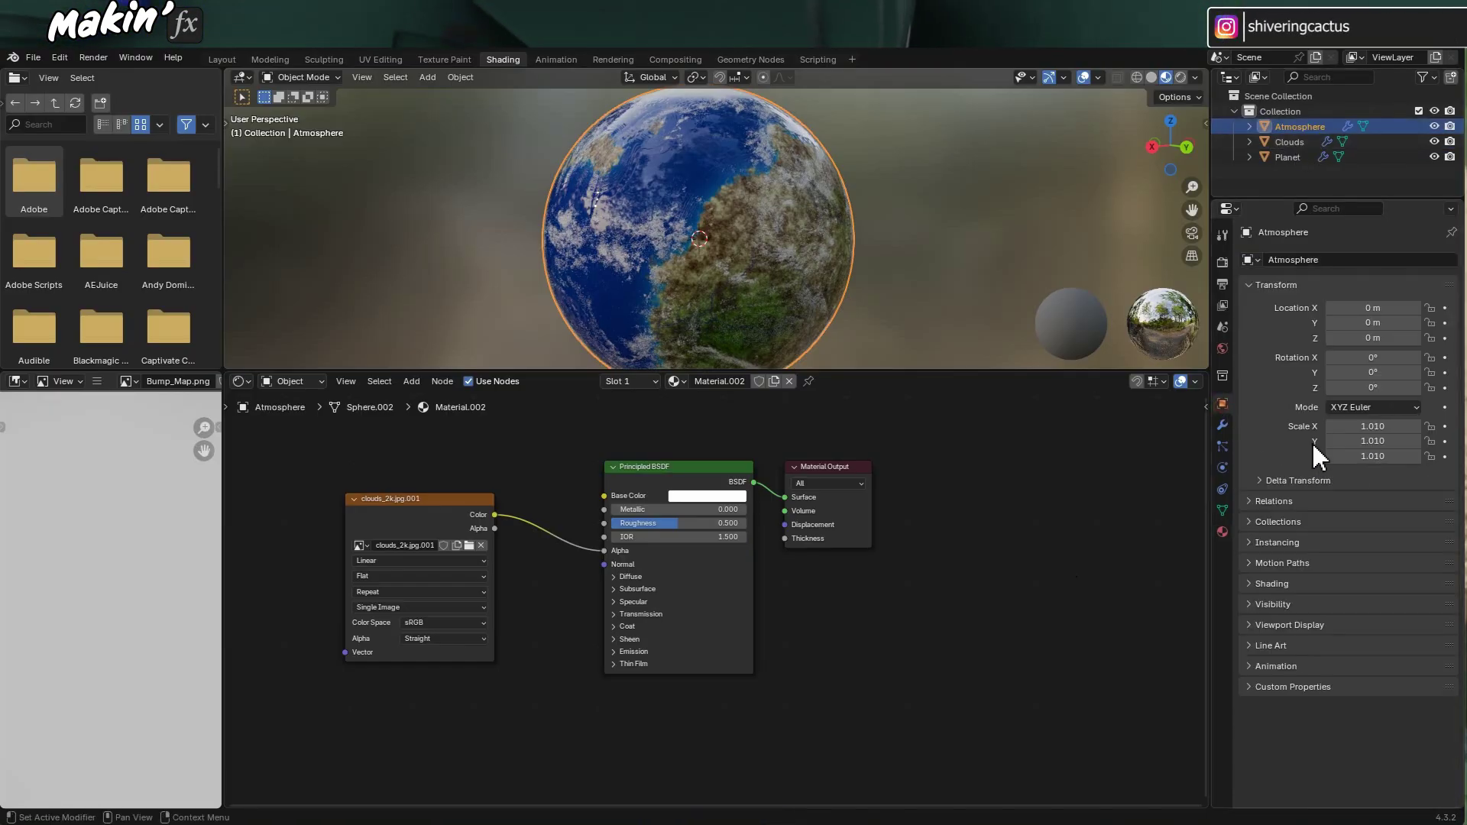
pyautogui.click(1385, 431)
pyautogui.write('1.02')
pyautogui.press('Return')
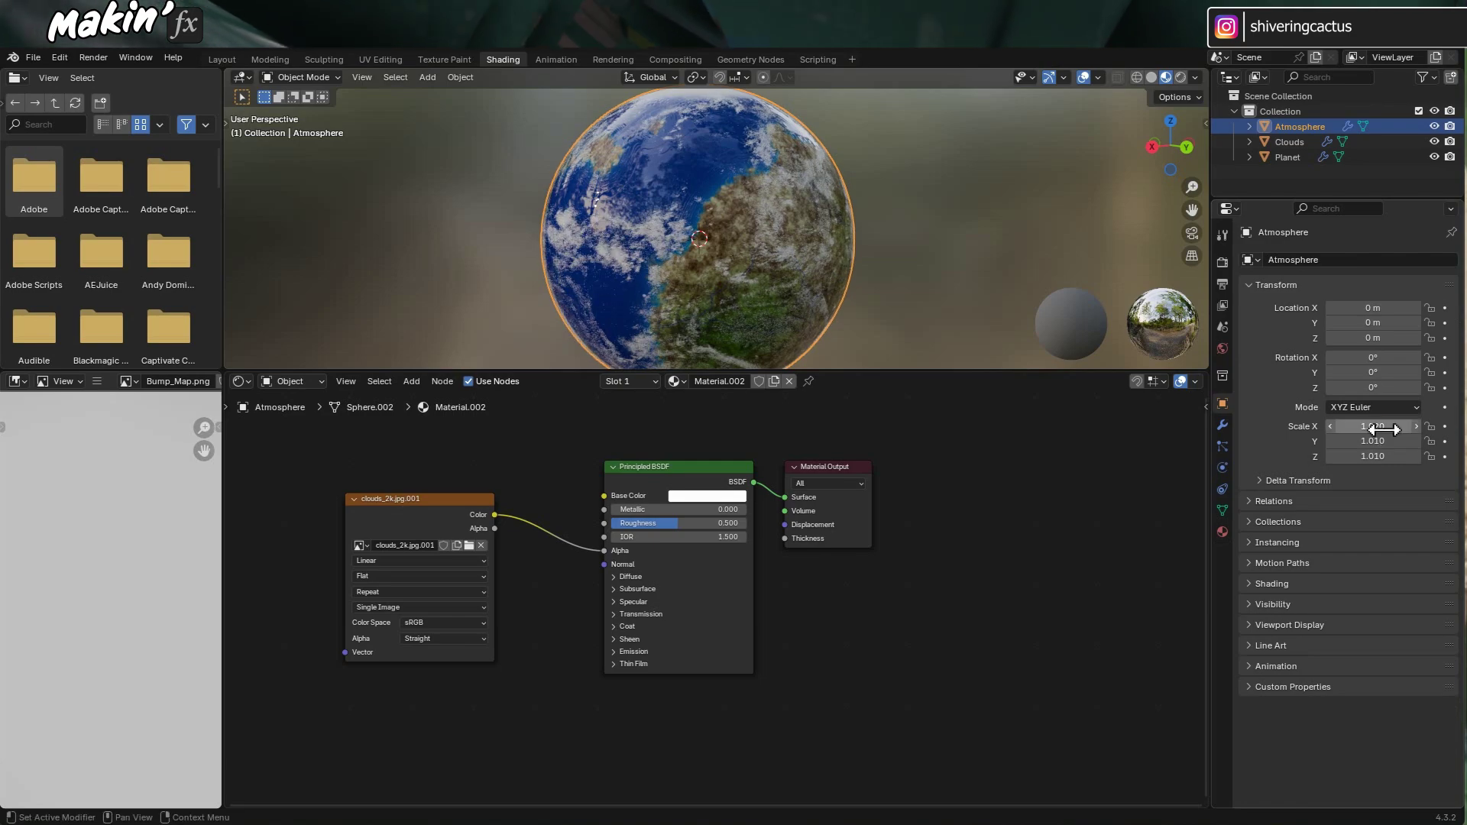
pyautogui.press('Return')
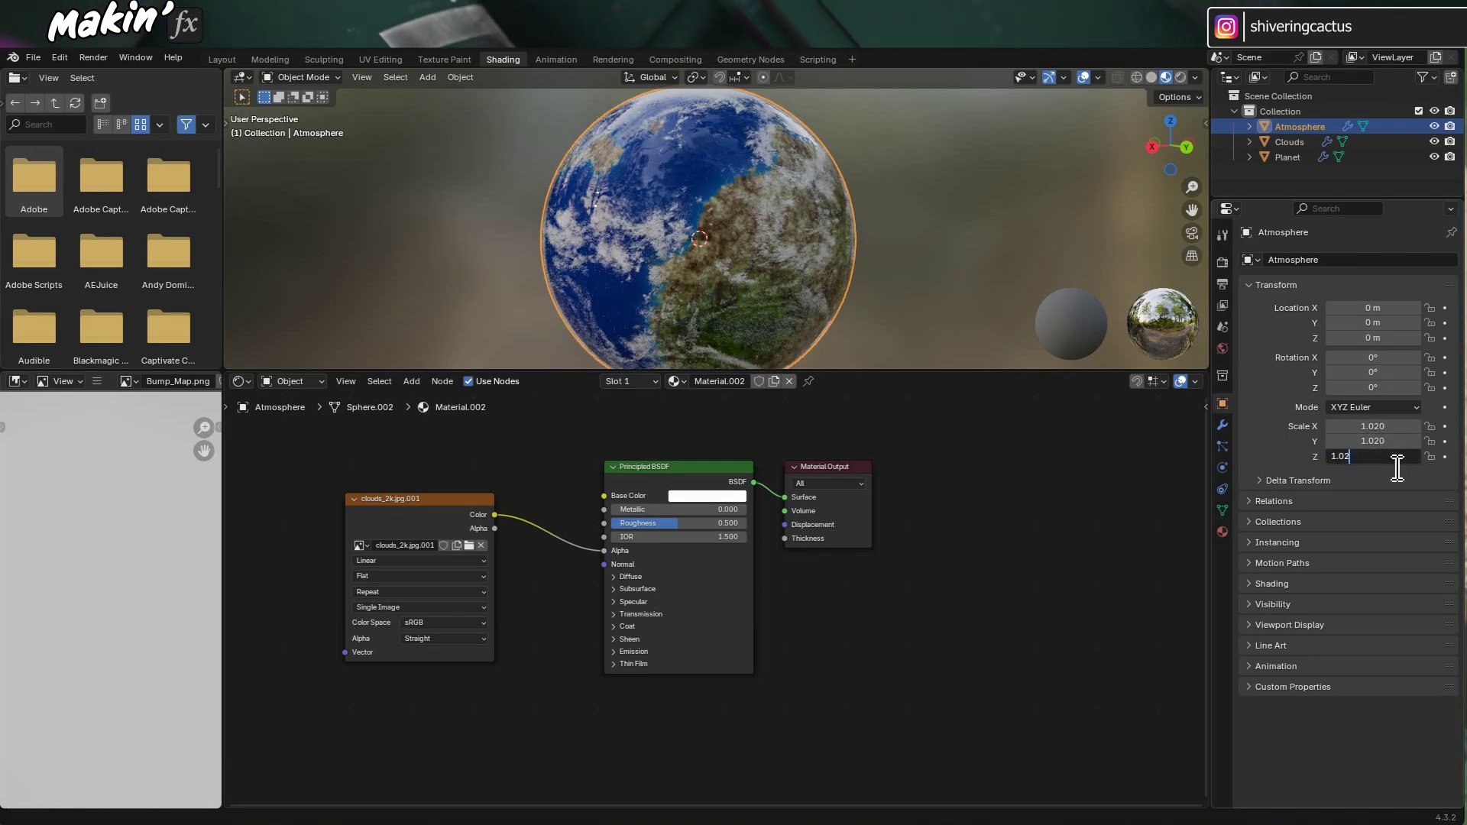
pyautogui.write('1.02')
pyautogui.press('Return')
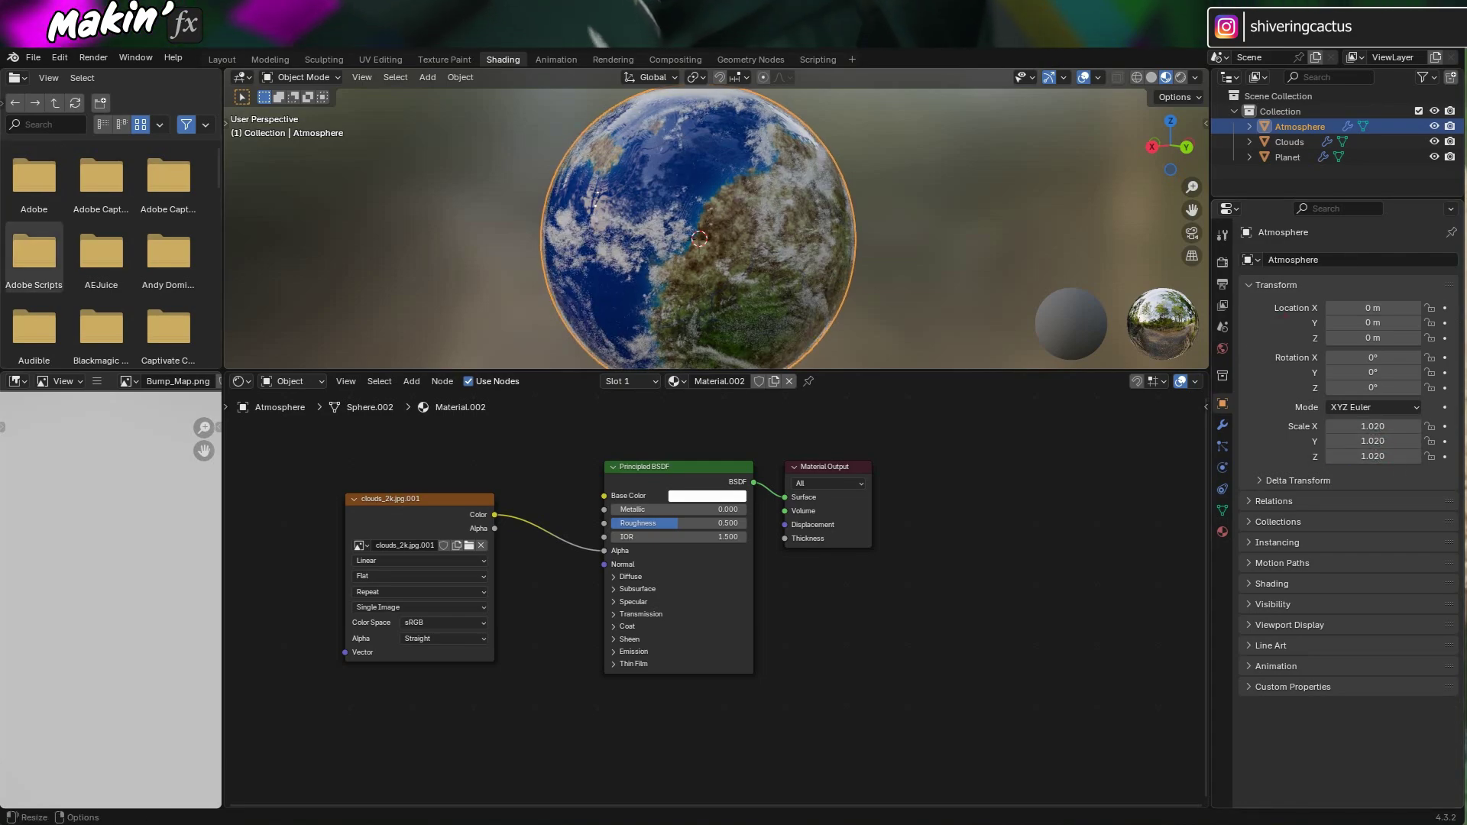
# Replace the copied cloud material with a new material named 'Atmos'
pyautogui.click(1251, 126)
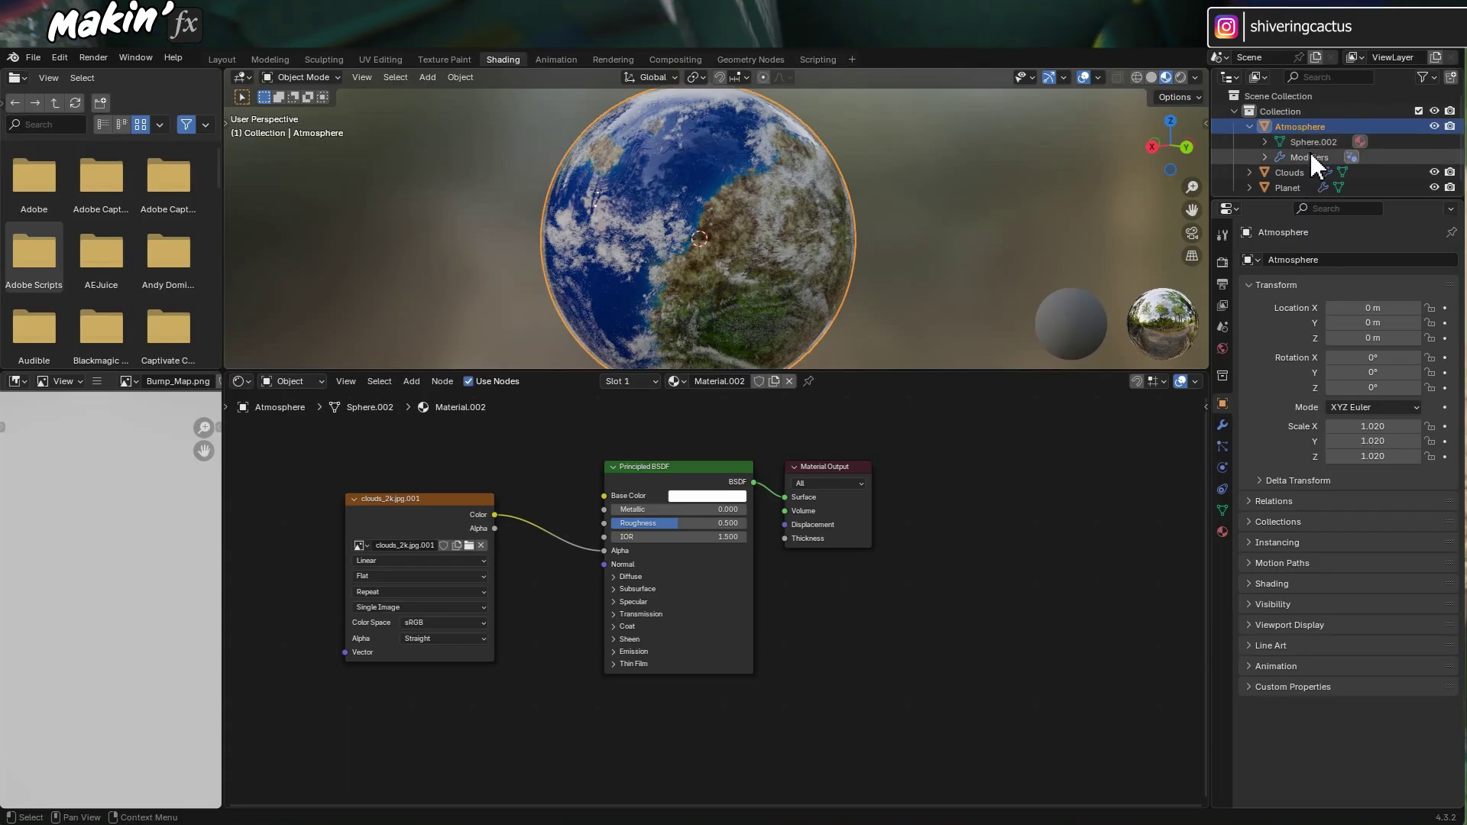
pyautogui.click(1361, 142)
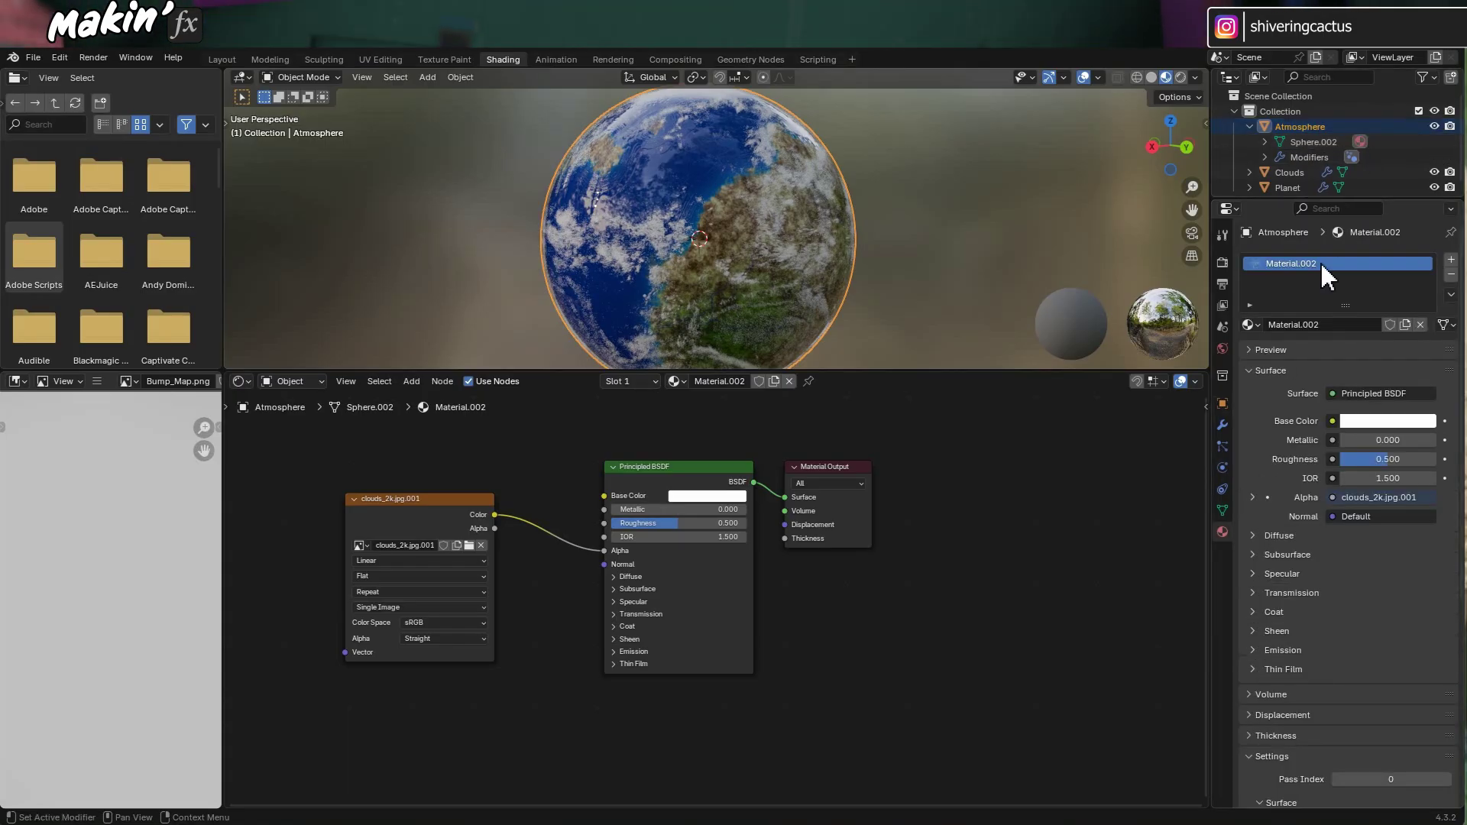
pyautogui.click(1421, 325)
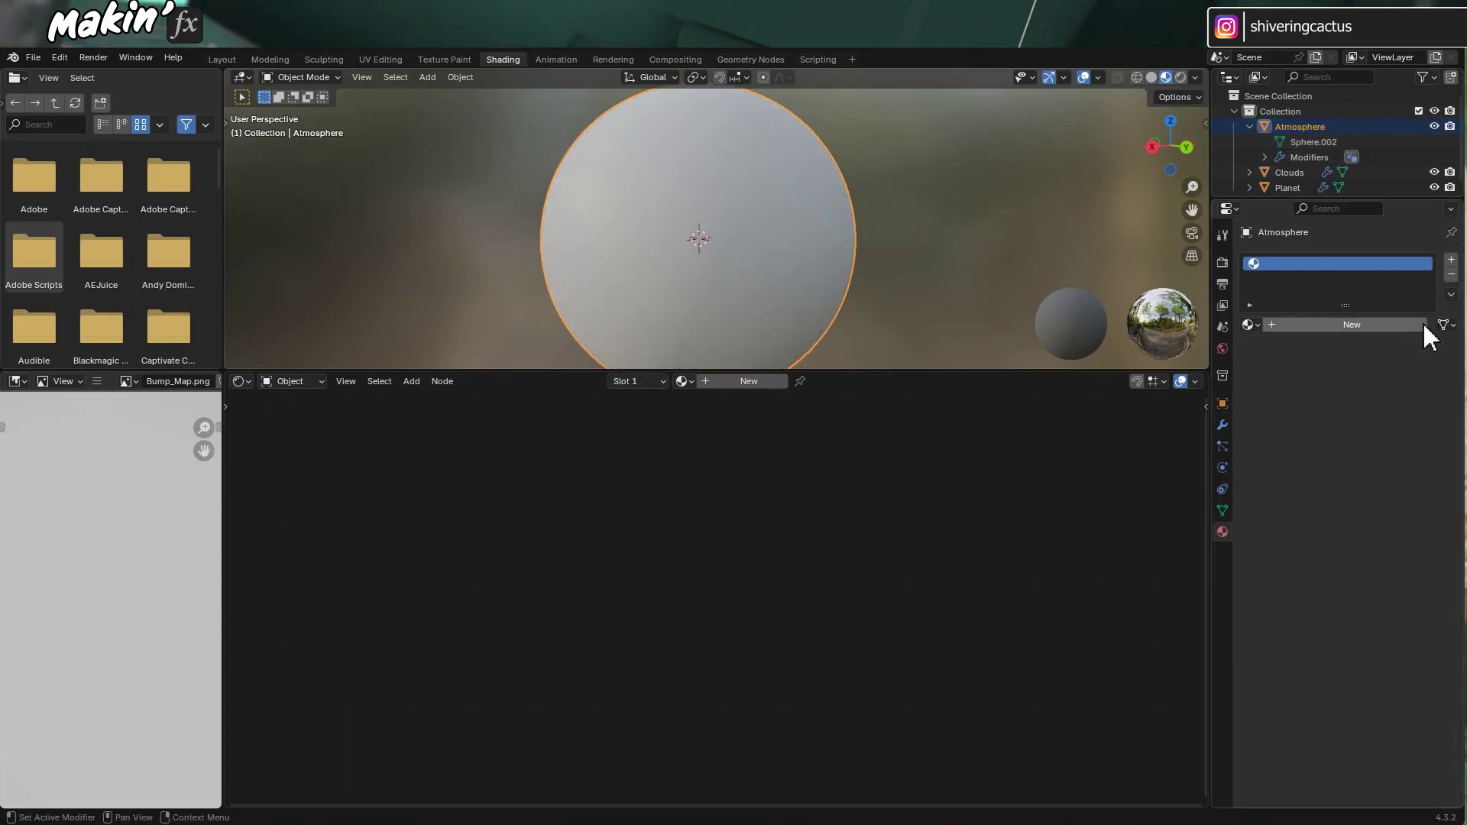
pyautogui.click(1377, 326)
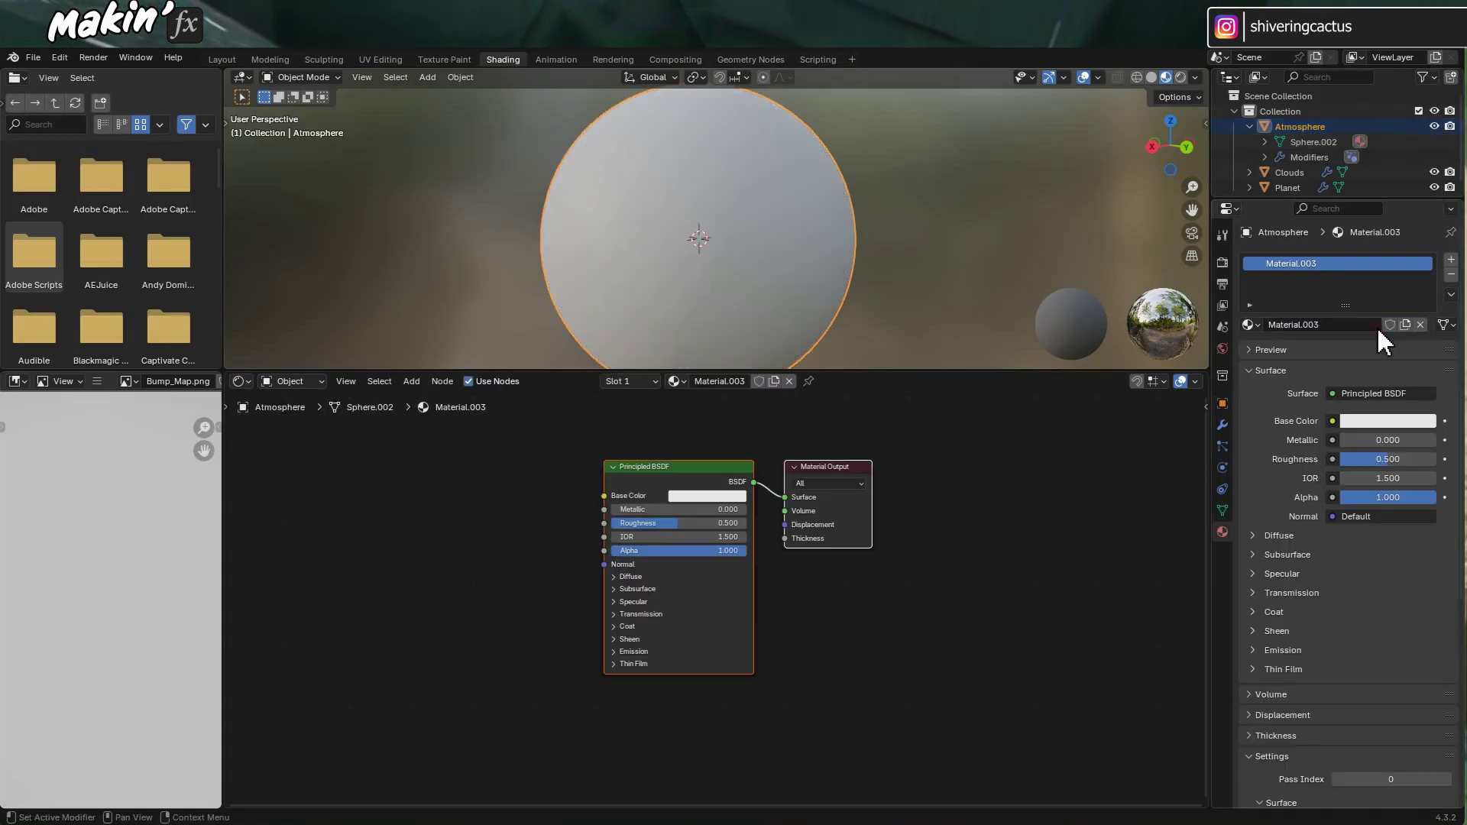
pyautogui.click(1337, 329)
pyautogui.write('Atmos')
pyautogui.press('Return')
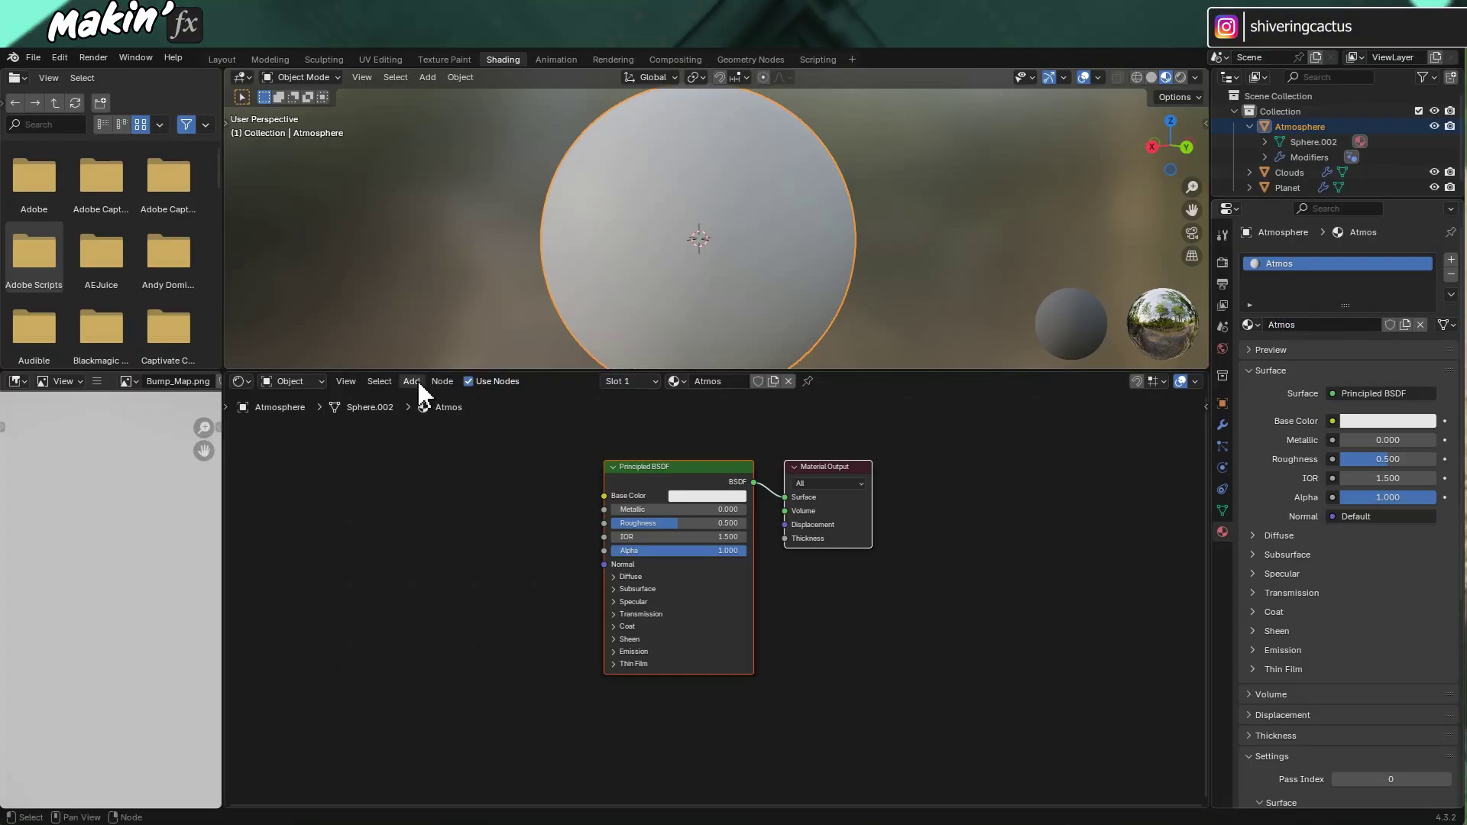
# Replace the Principled BSDF with a Volume Scatter node linked to the Volume output
pyautogui.click(676, 464)
pyautogui.press('Delete')
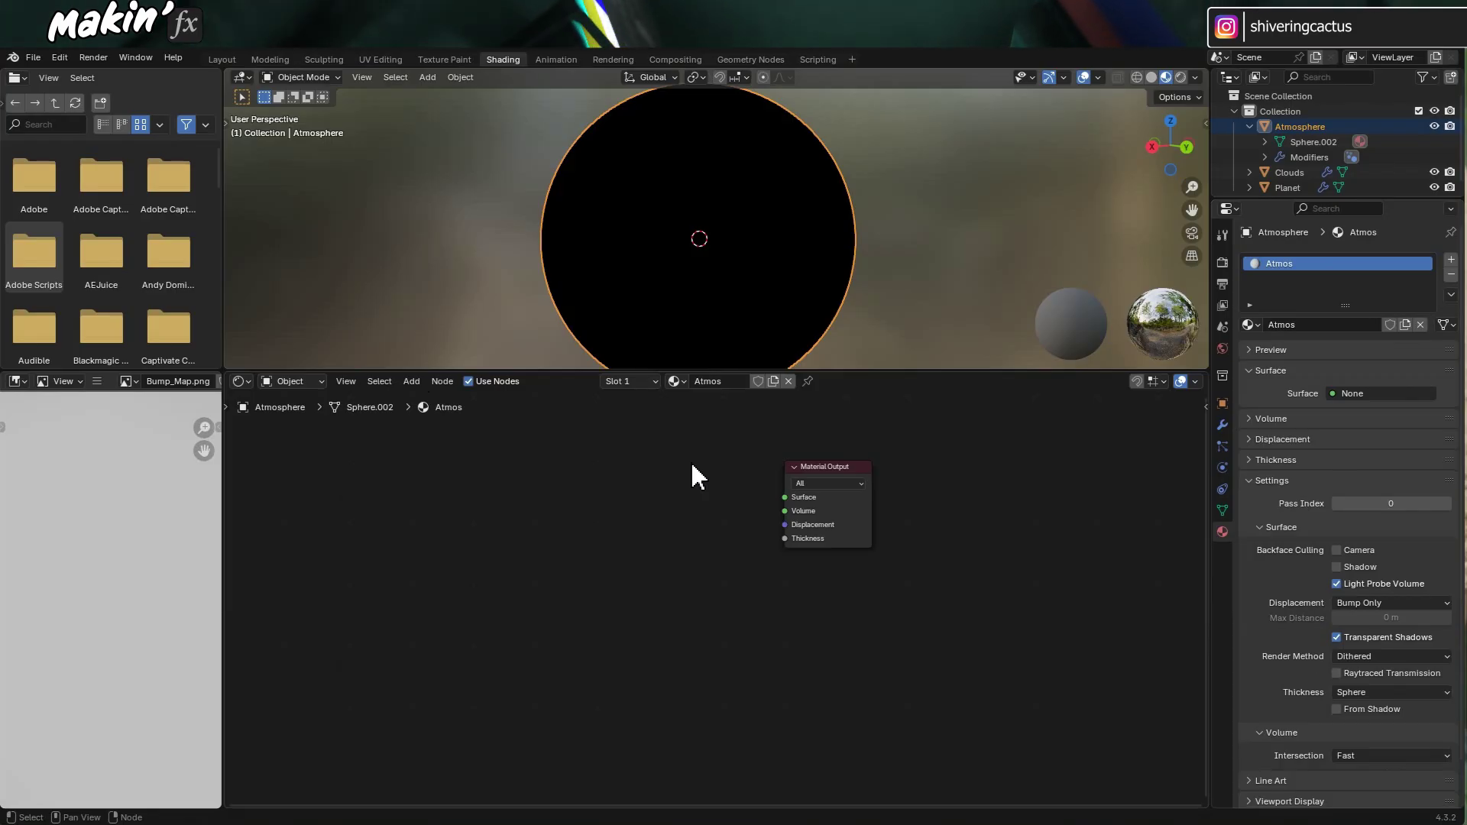
pyautogui.click(411, 381)
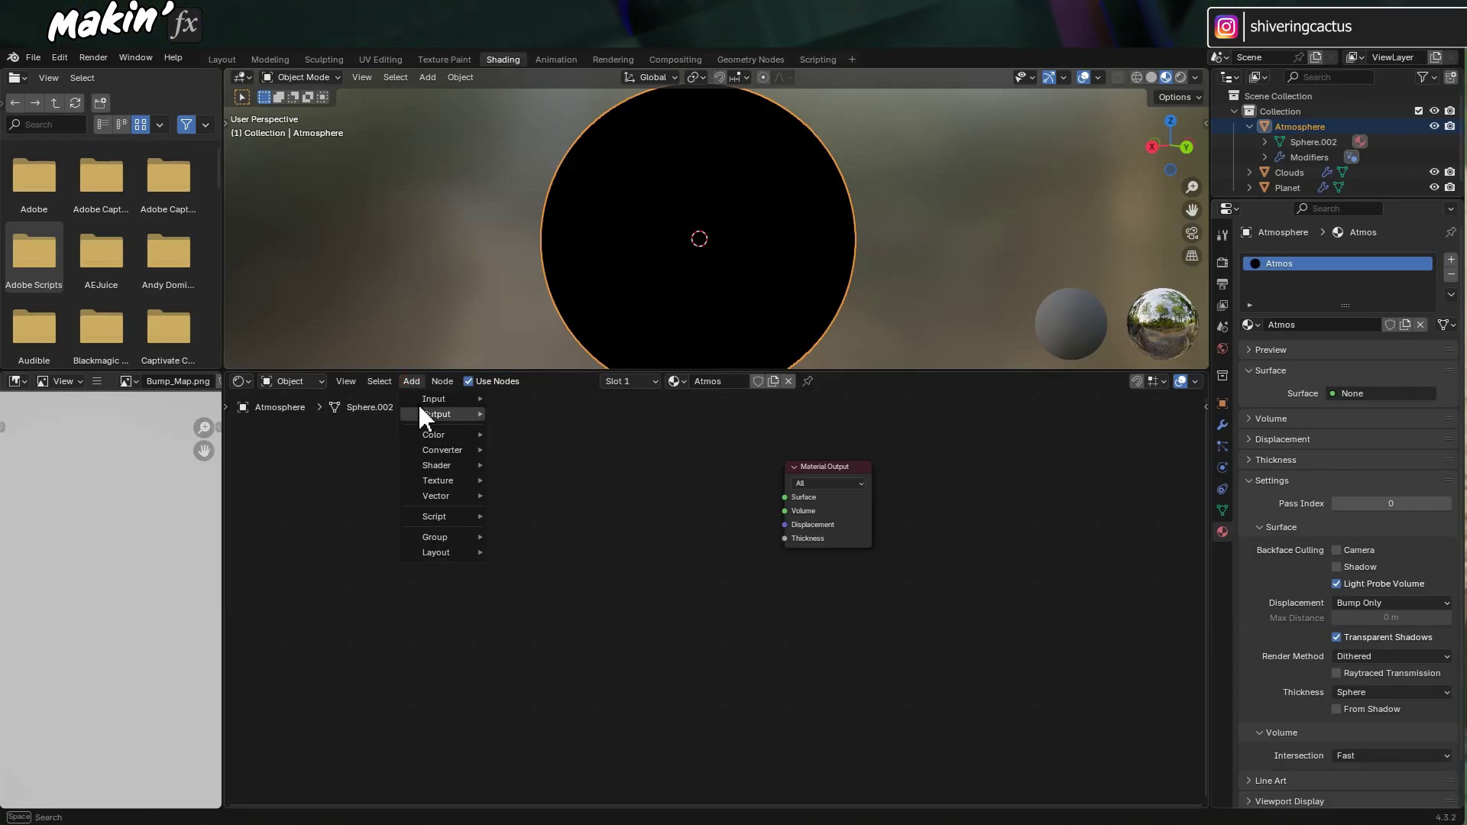
pyautogui.moveTo(452, 467)
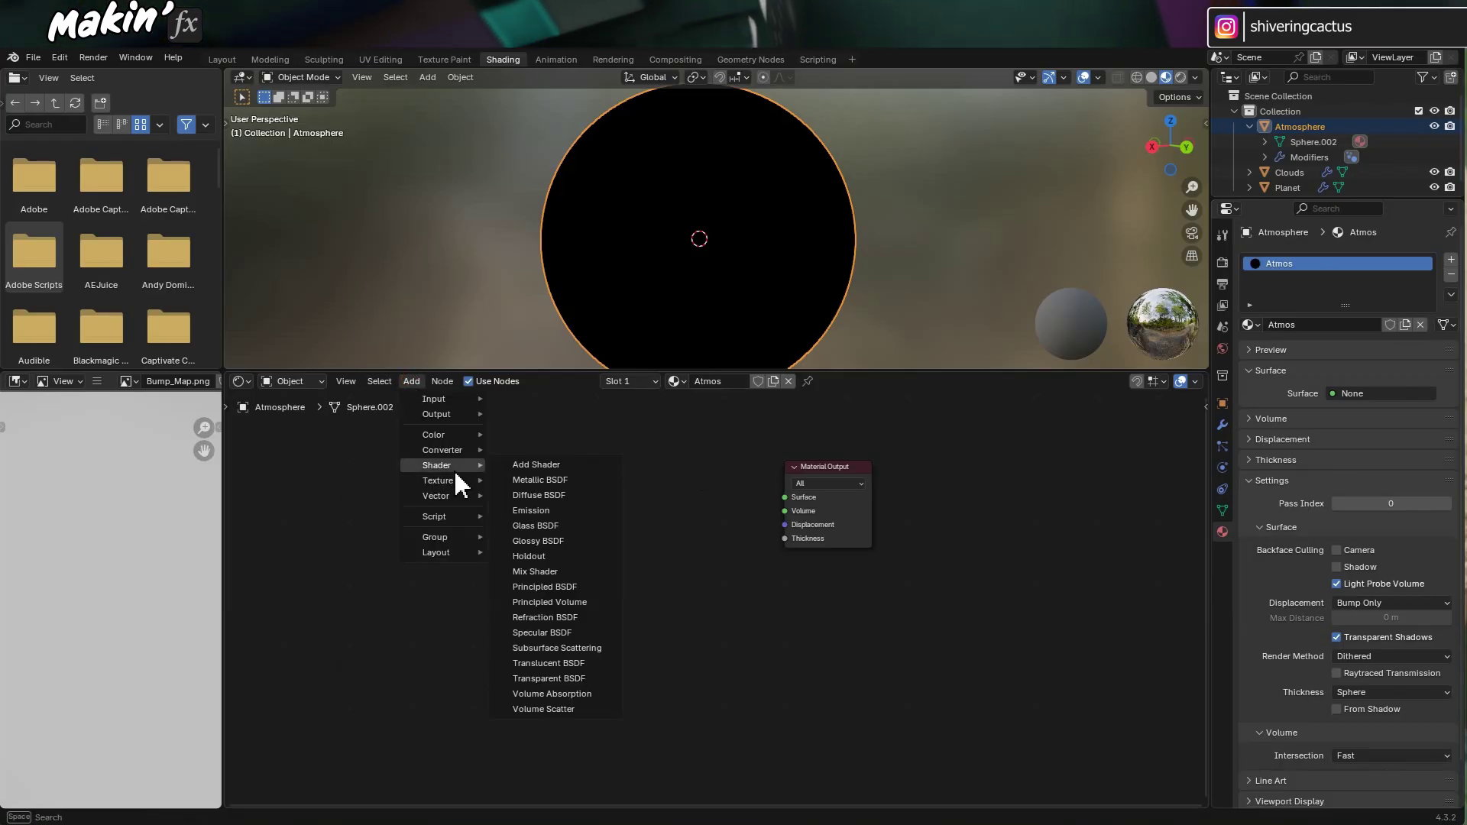
pyautogui.click(578, 708)
pyautogui.click(726, 464)
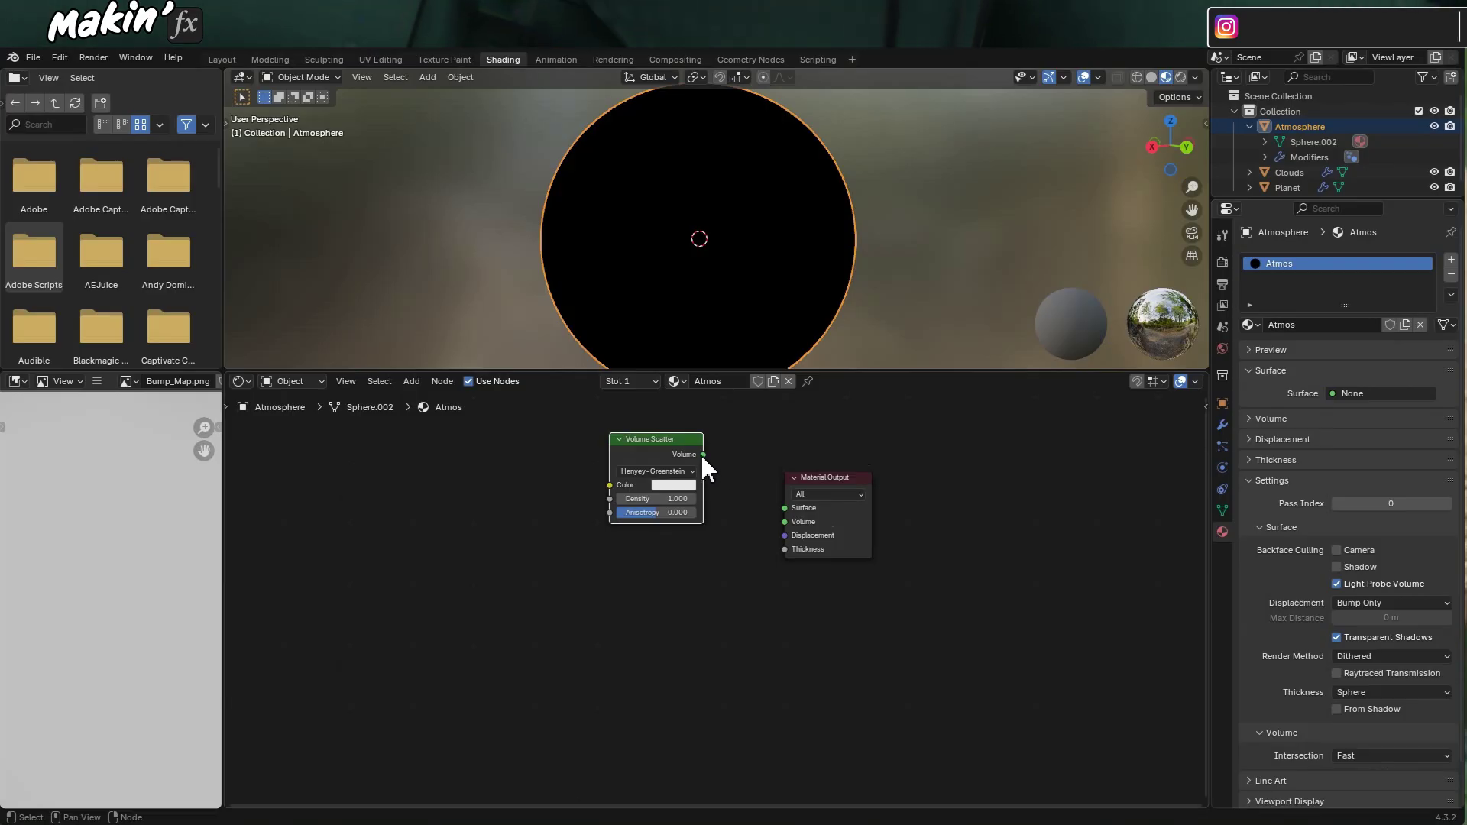
pyautogui.moveTo(703, 455); pyautogui.dragTo(785, 521)
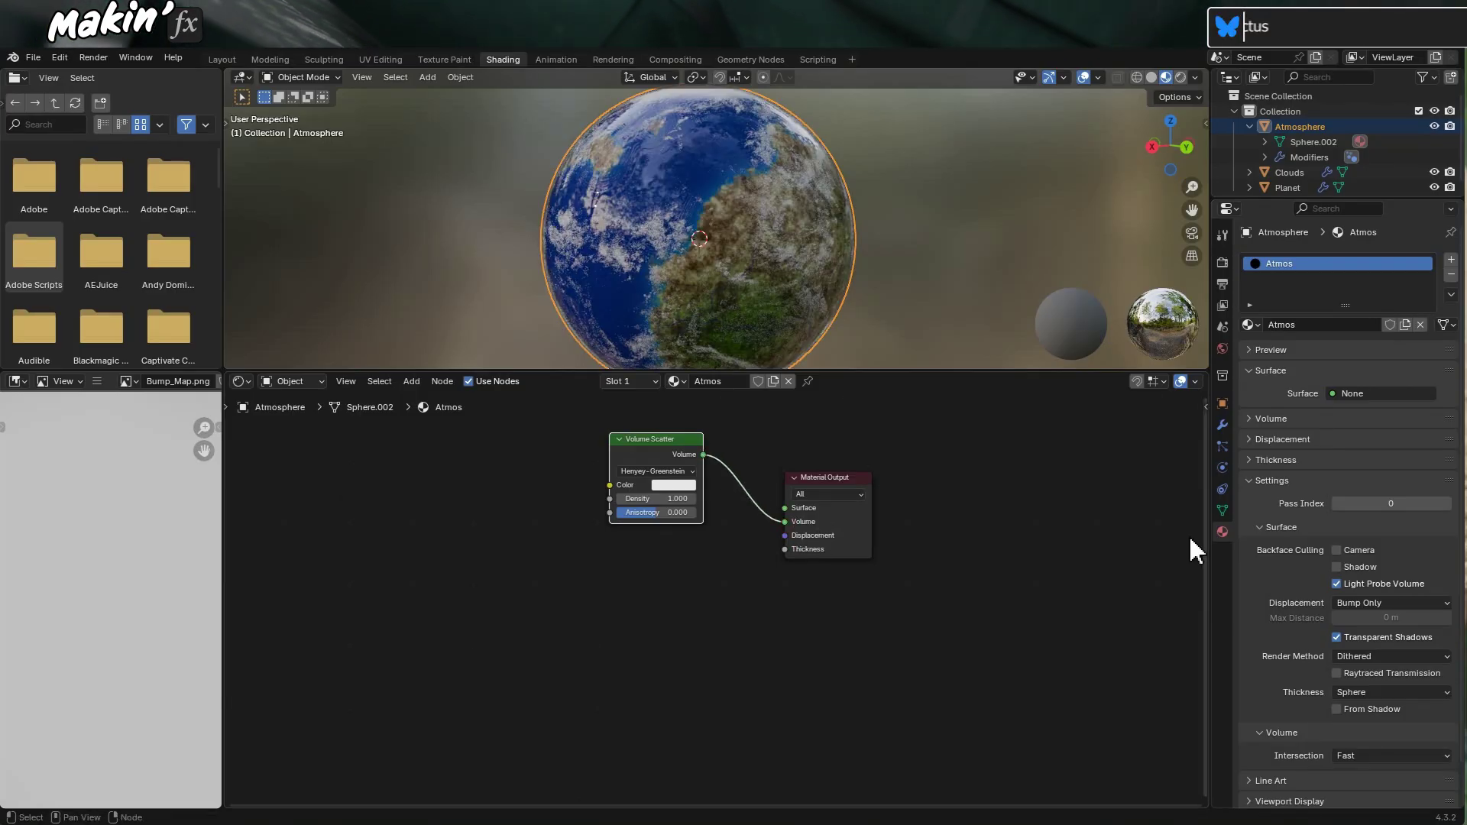
# Make the scatter colour blue with density 15 and view it in Rendered shading
pyautogui.click(672, 484)
pyautogui.click(680, 360)
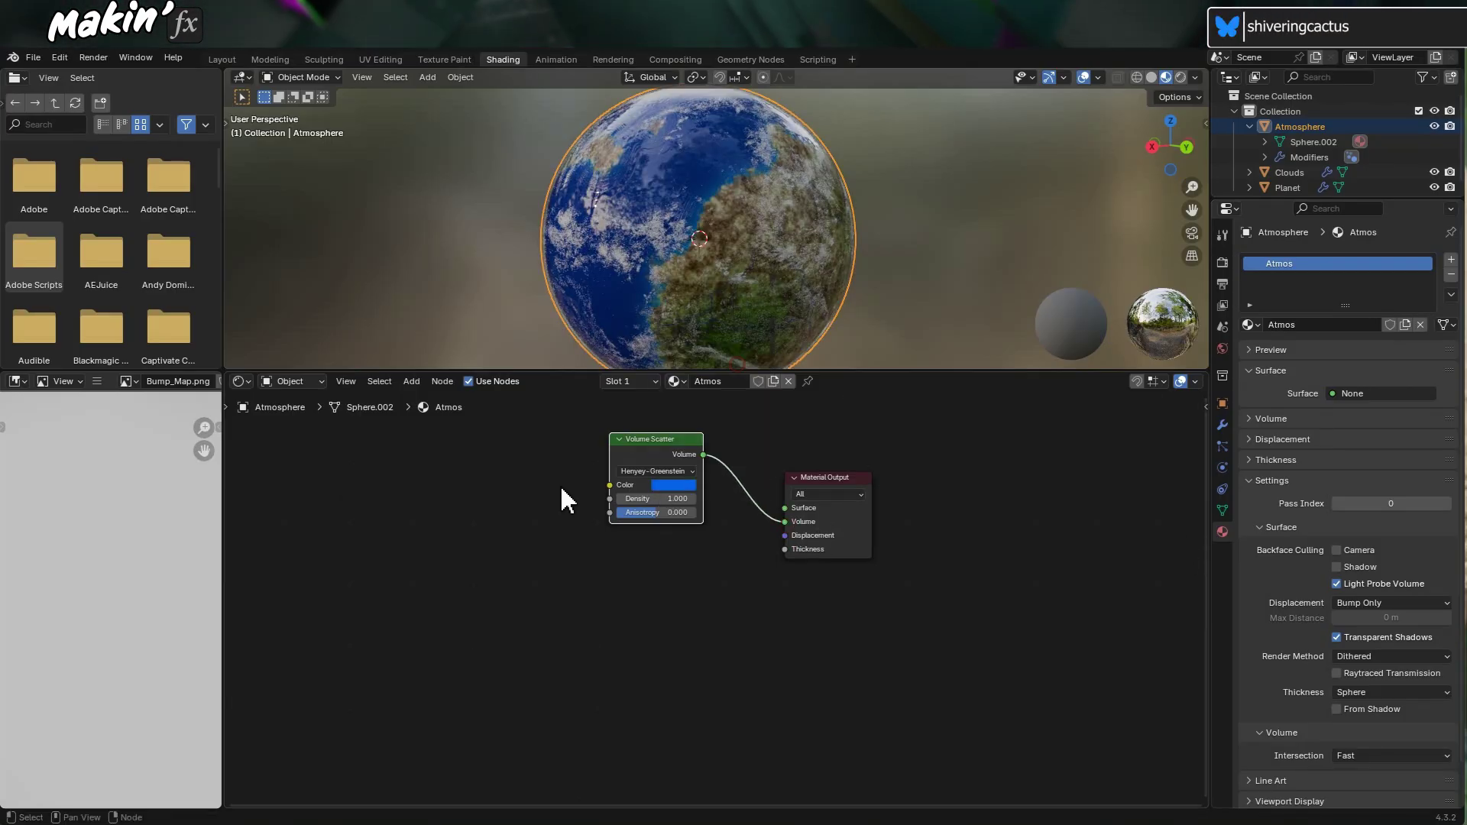
pyautogui.moveTo(677, 499)
pyautogui.mouseDown()
pyautogui.moveTo(711, 499)
pyautogui.moveTo(677, 499)
pyautogui.mouseUp()
pyautogui.moveTo(882, 372); pyautogui.dragTo(891, 541)
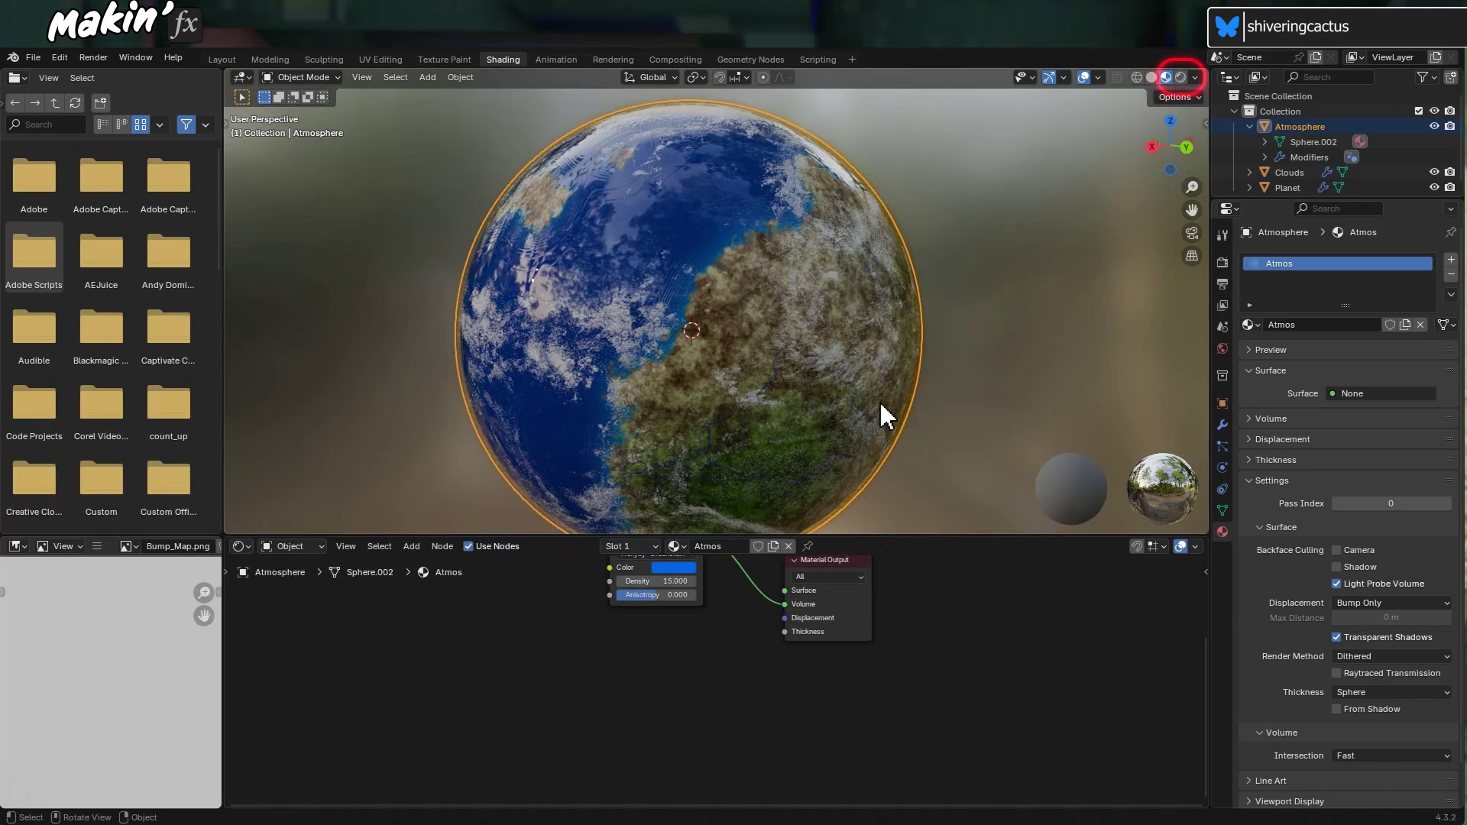
pyautogui.click(1182, 76)
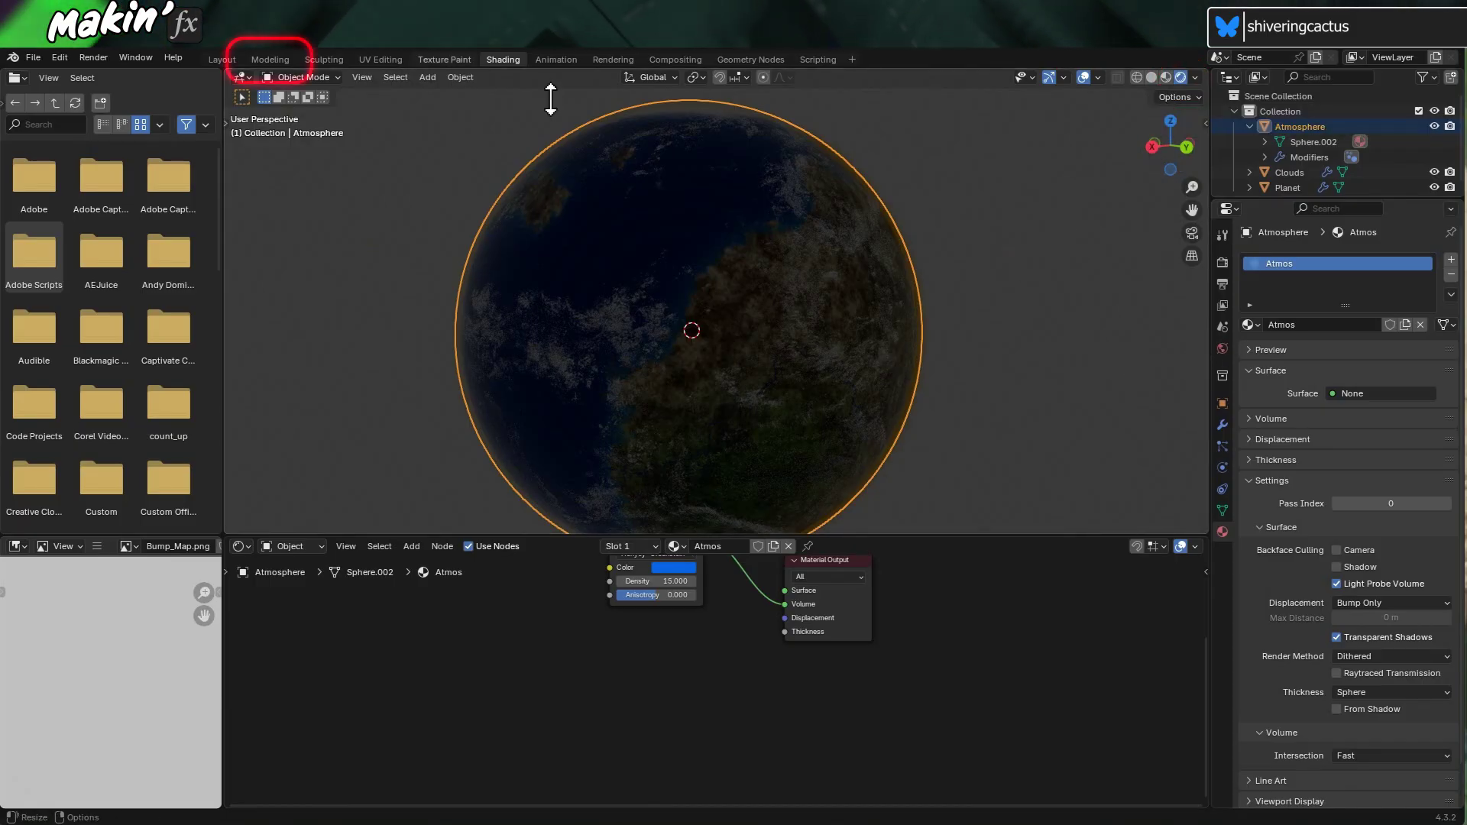
# In Object Mode of the Modeling workspace, add a Point light and move it about 3.93 m along Y
pyautogui.click(279, 60)
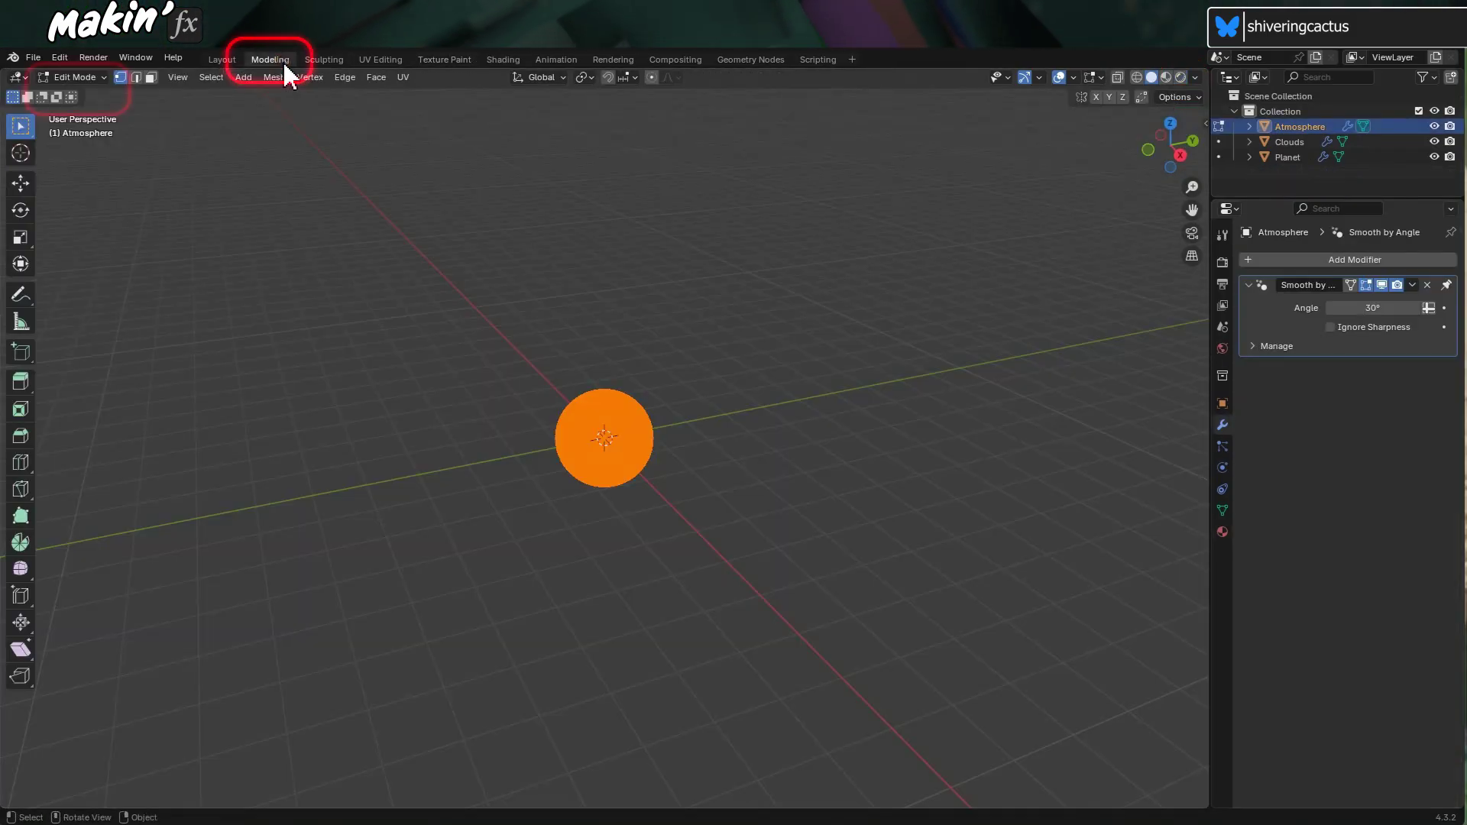
pyautogui.click(95, 81)
pyautogui.click(93, 92)
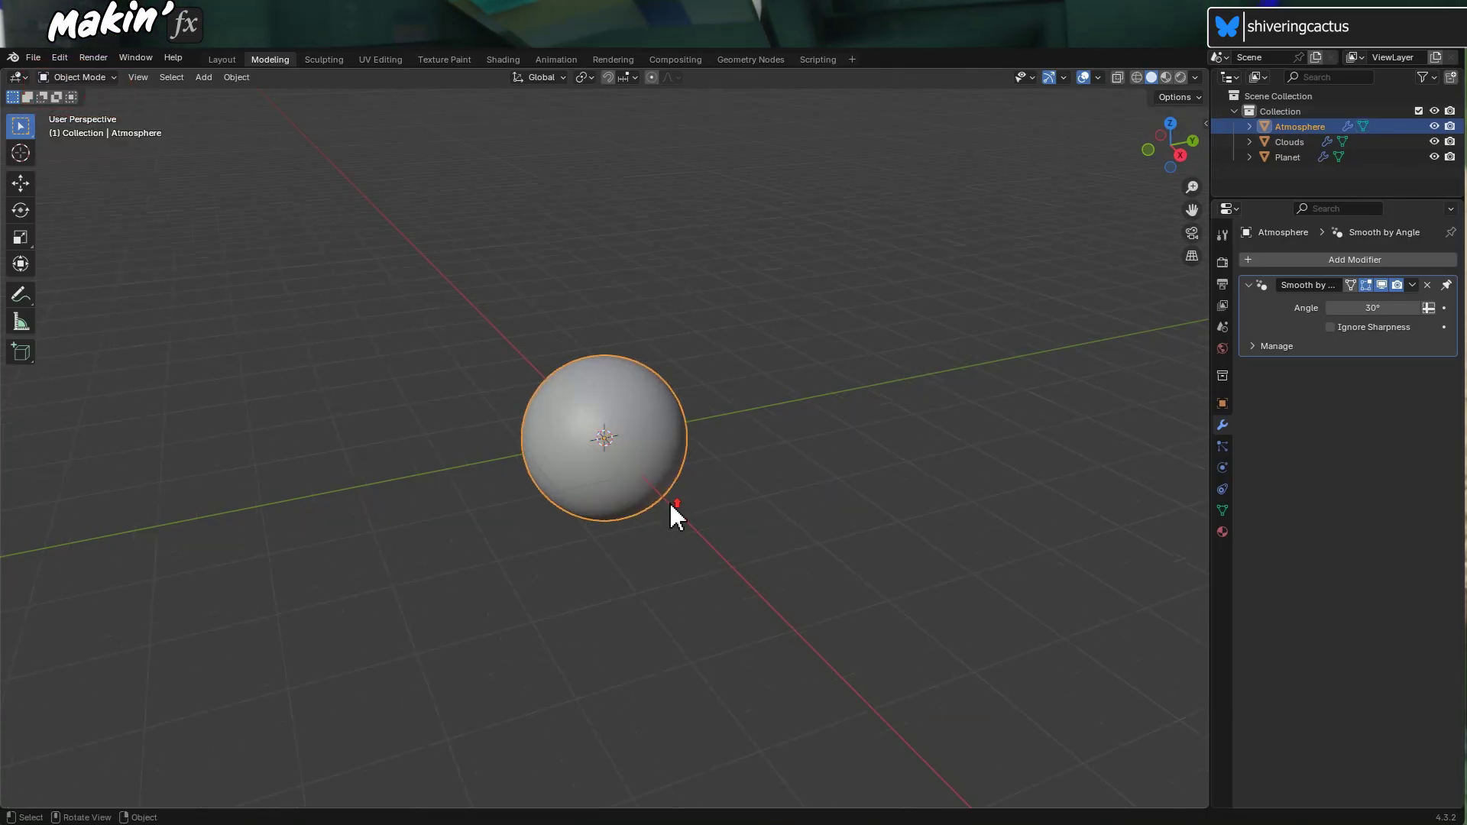
pyautogui.scroll(3, 671, 513)
pyautogui.click(201, 77)
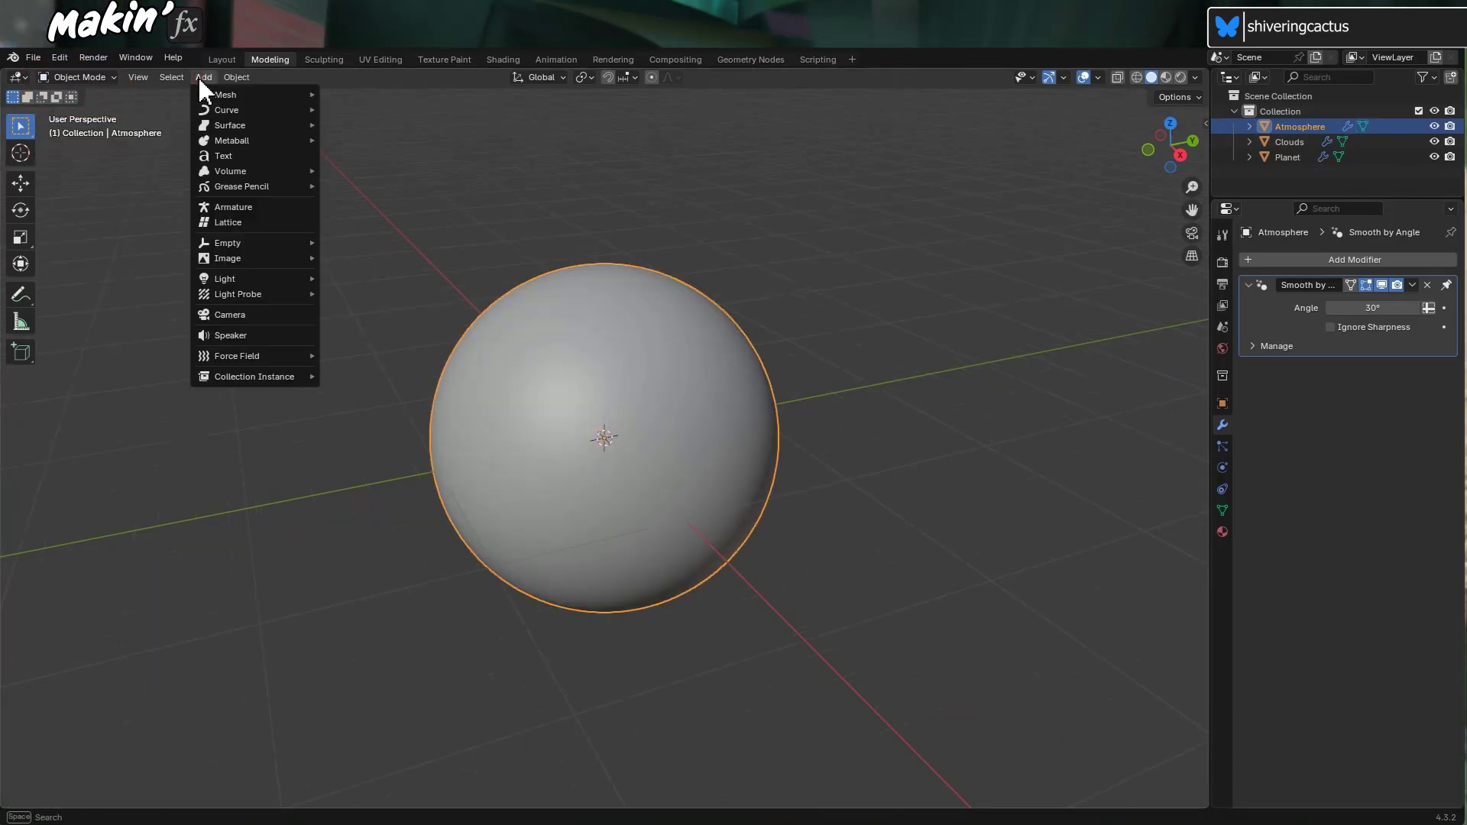
pyautogui.moveTo(249, 275)
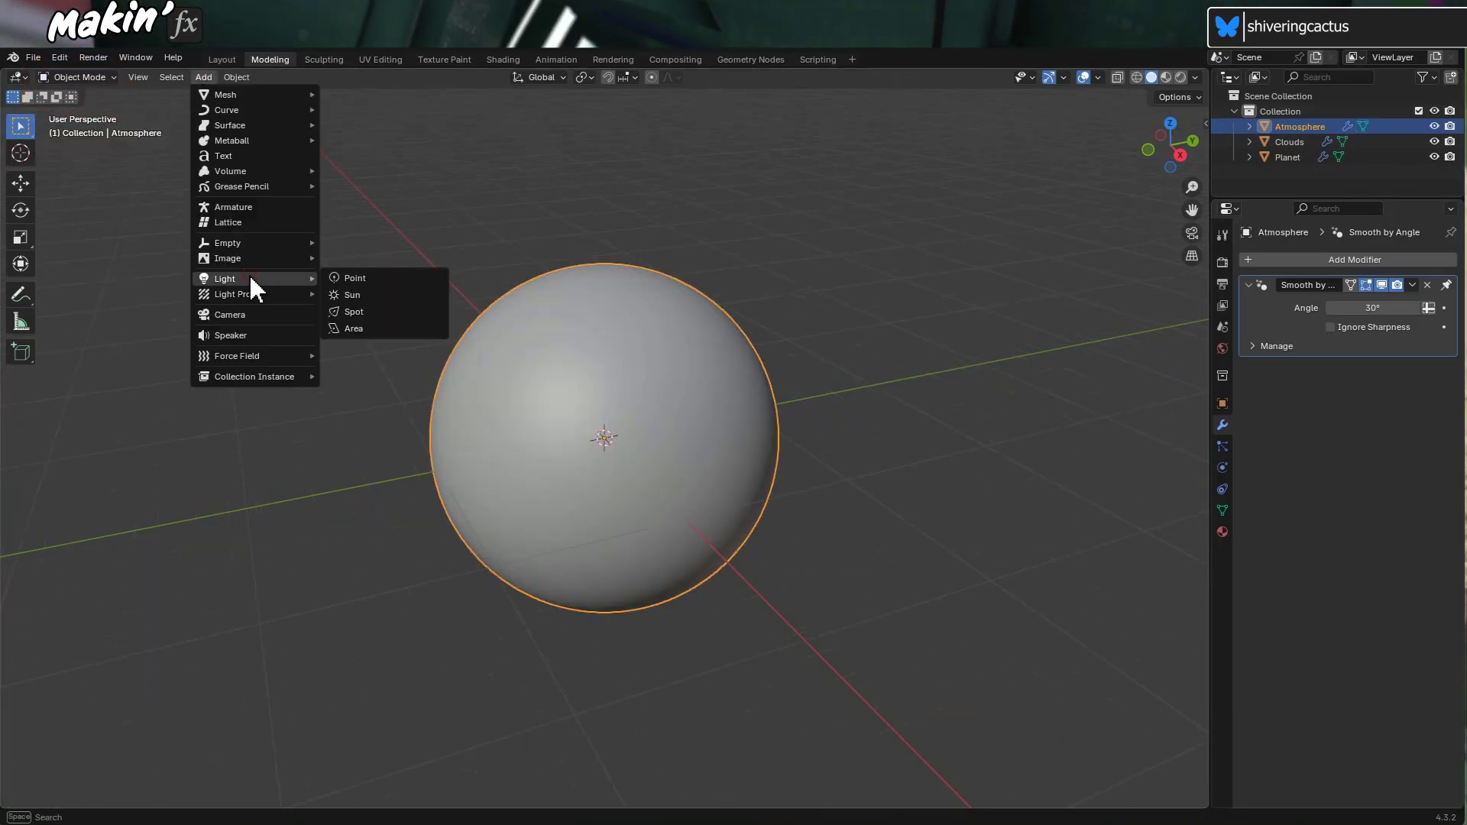
pyautogui.click(356, 278)
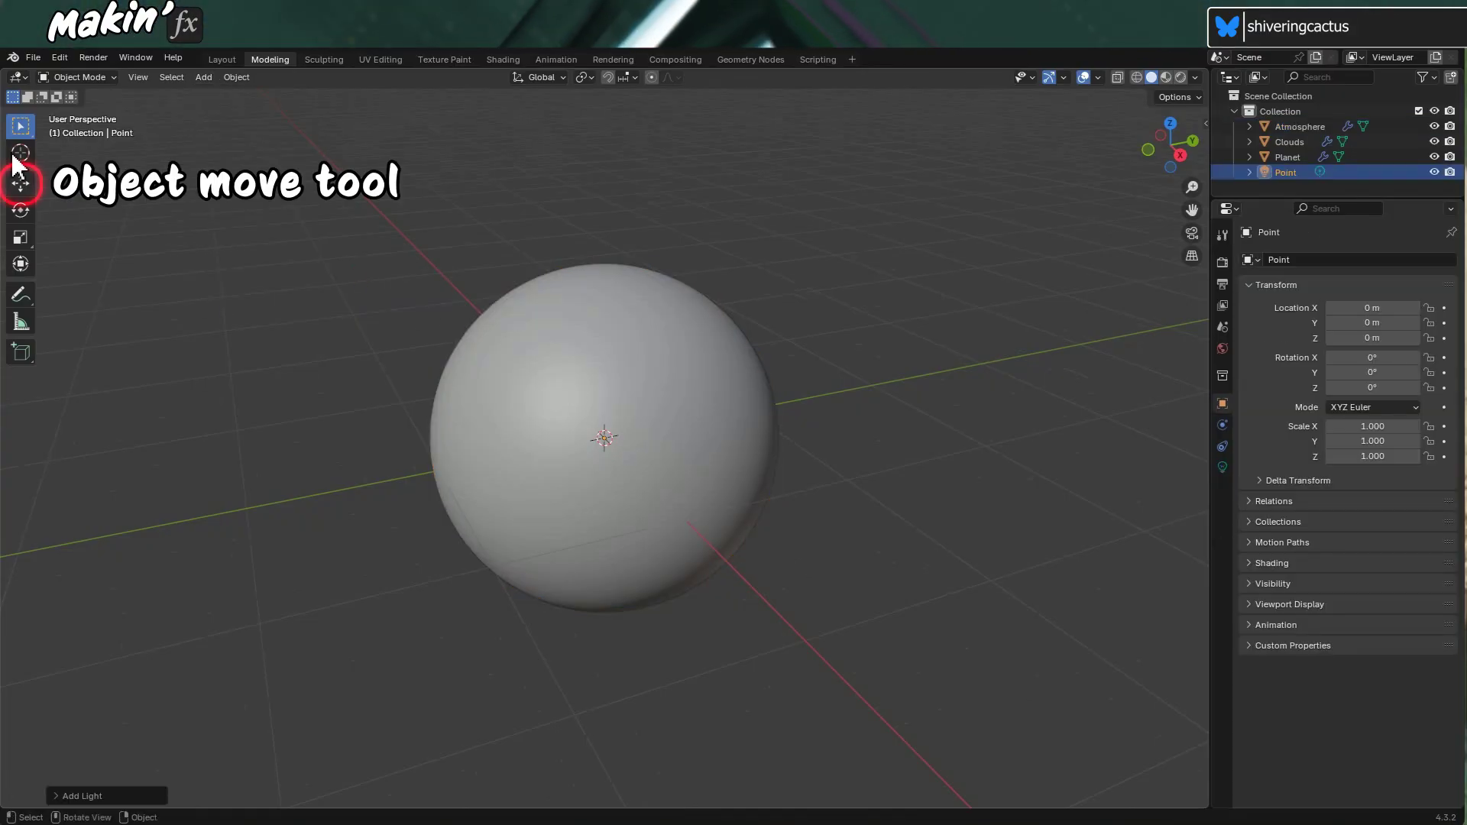
pyautogui.click(20, 184)
pyautogui.moveTo(658, 428)
pyautogui.mouseDown()
pyautogui.moveTo(71, 314)
pyautogui.moveTo(1139, 343)
pyautogui.mouseUp()
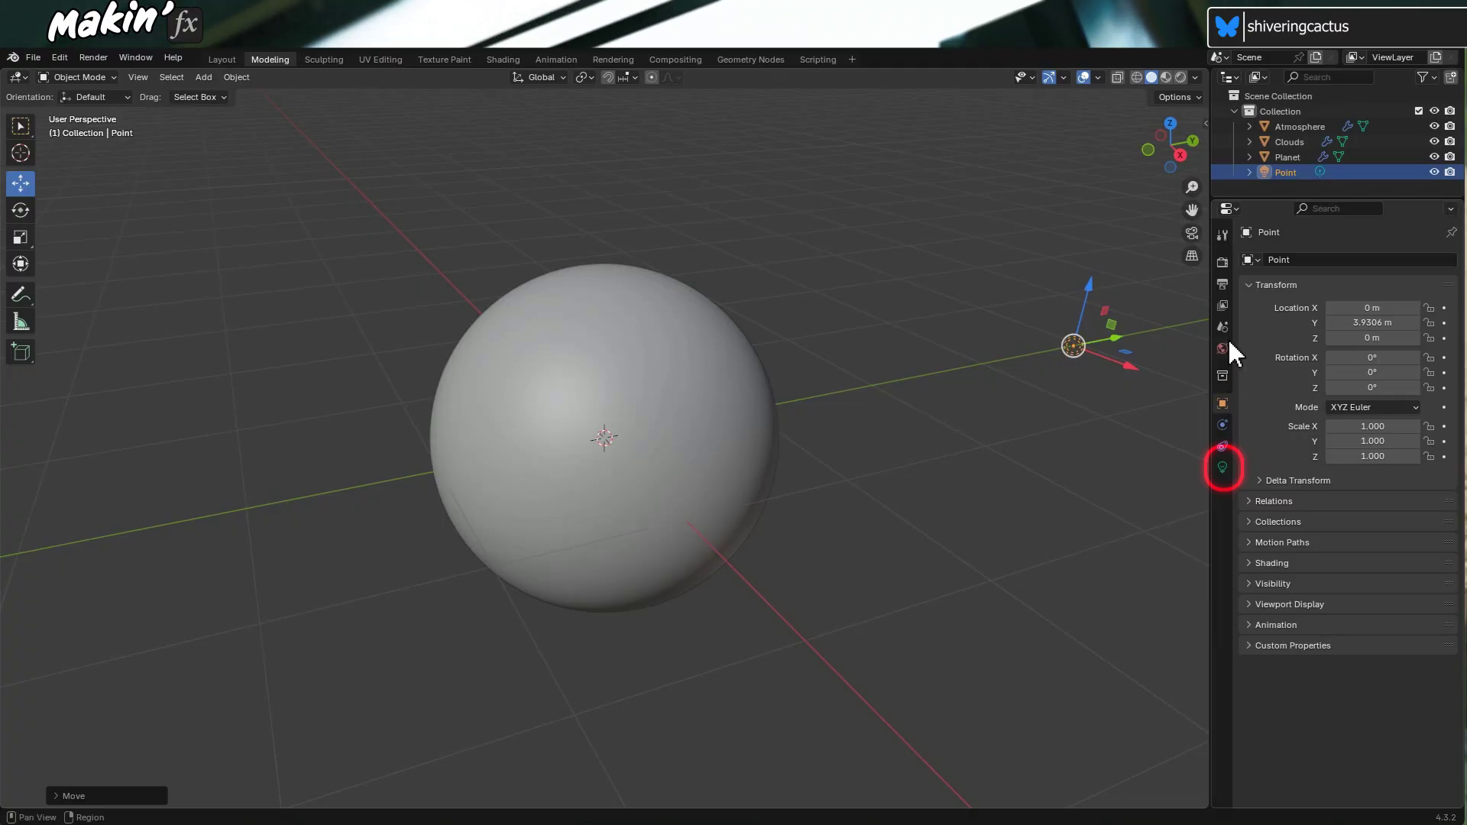
# Set the point light's Power to 1000 W, enable Rendered shading, and nudge the light's position
pyautogui.click(1224, 467)
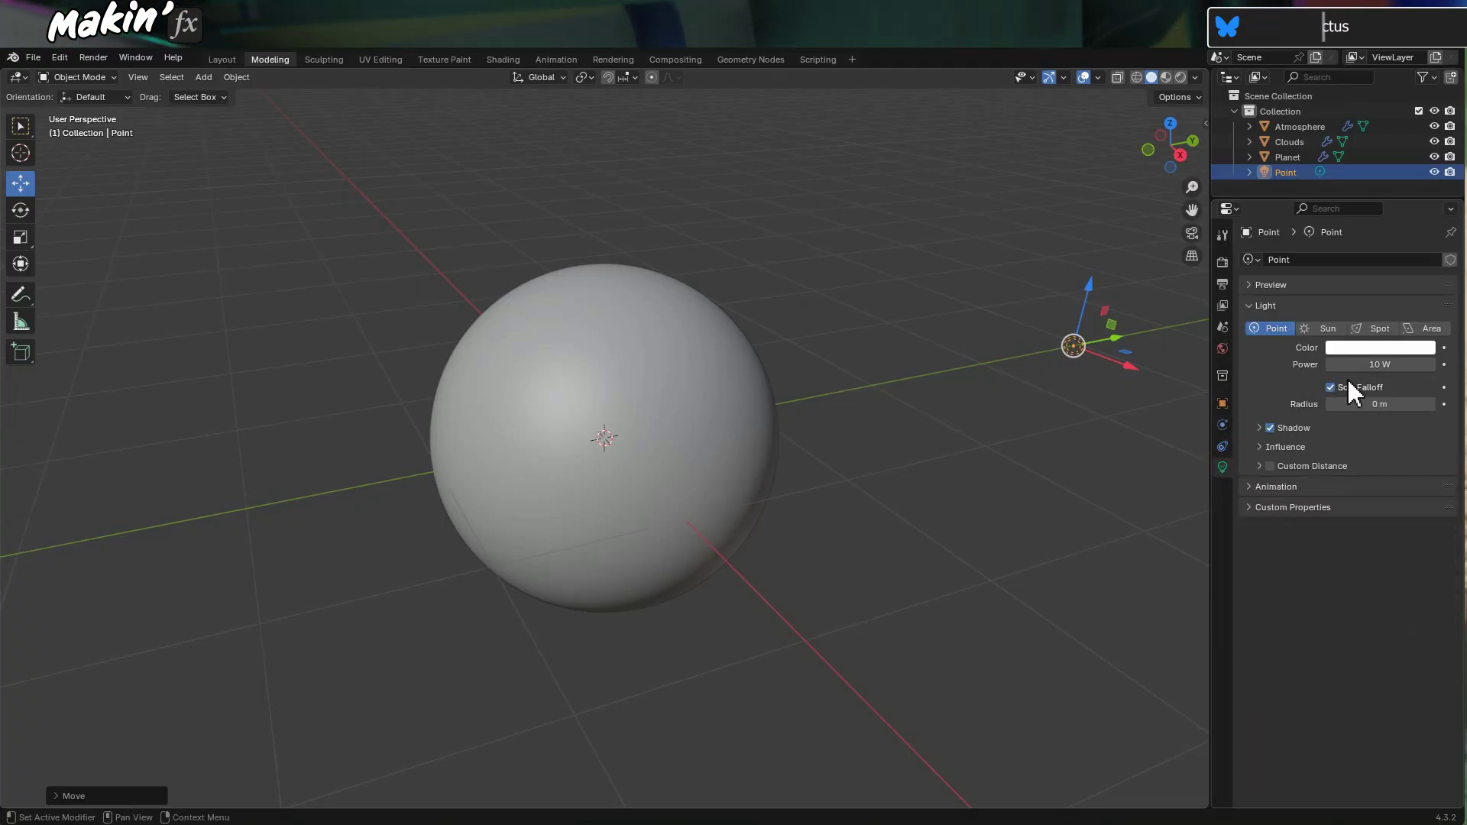
pyautogui.click(1375, 364)
pyautogui.write('100')
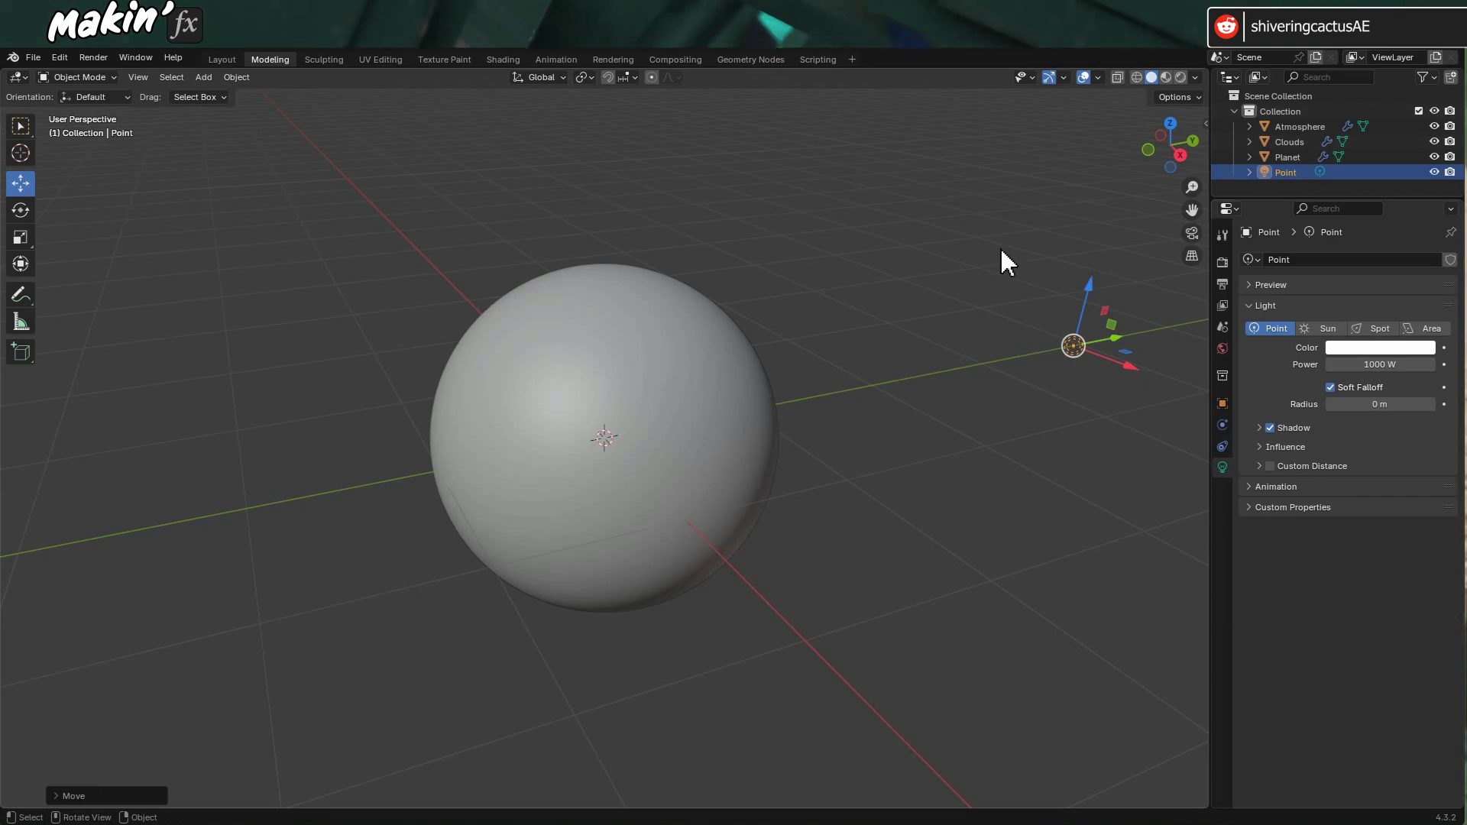
pyautogui.click(1180, 77)
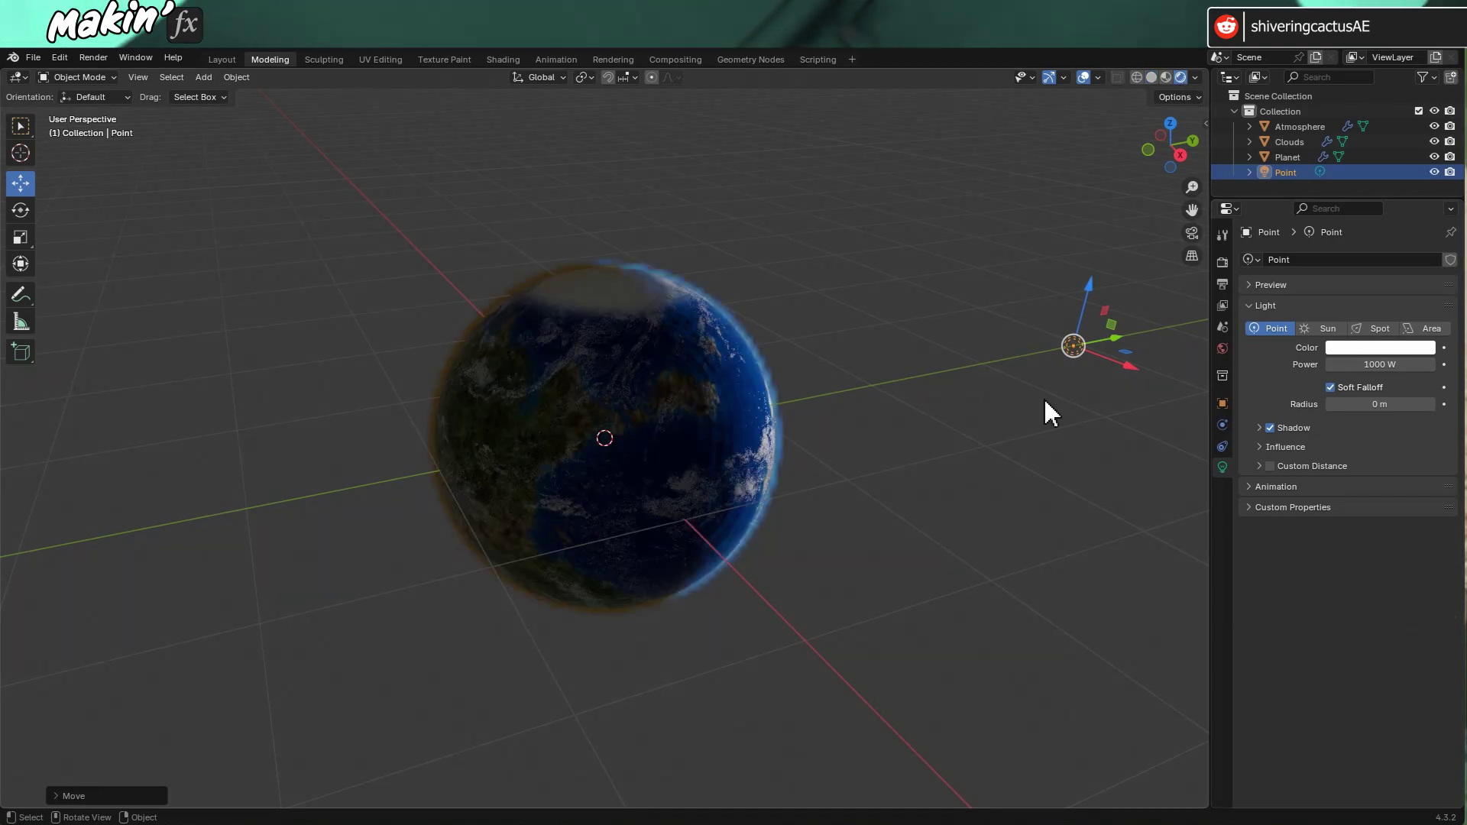
pyautogui.press('g')
pyautogui.click(1038, 425)
# Reposition the point light to shift the lit side, then set the render engine to Cycles
pyautogui.moveTo(759, 468); pyautogui.dragTo(782, 474, button='middle')
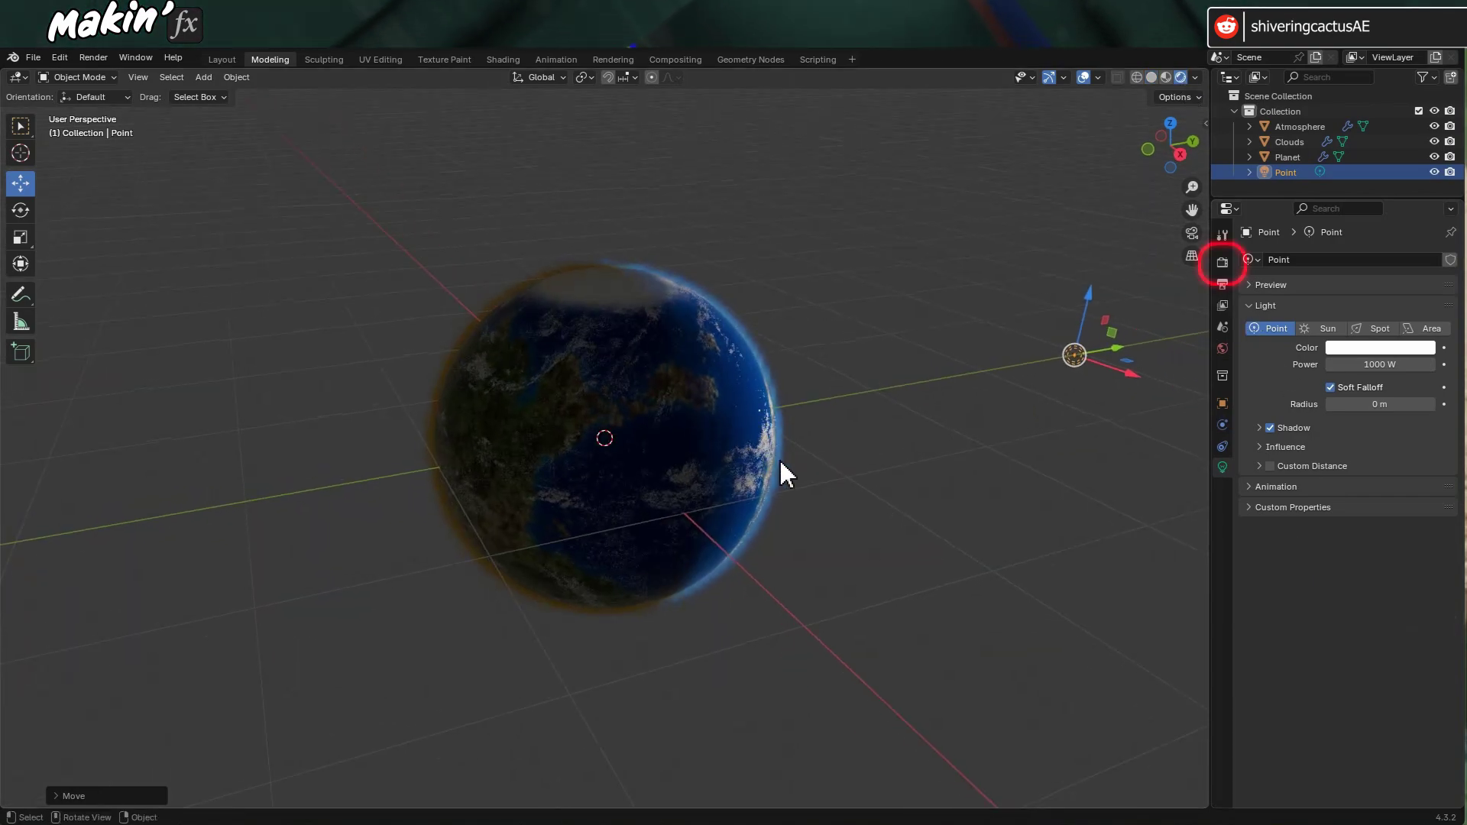
pyautogui.click(1224, 263)
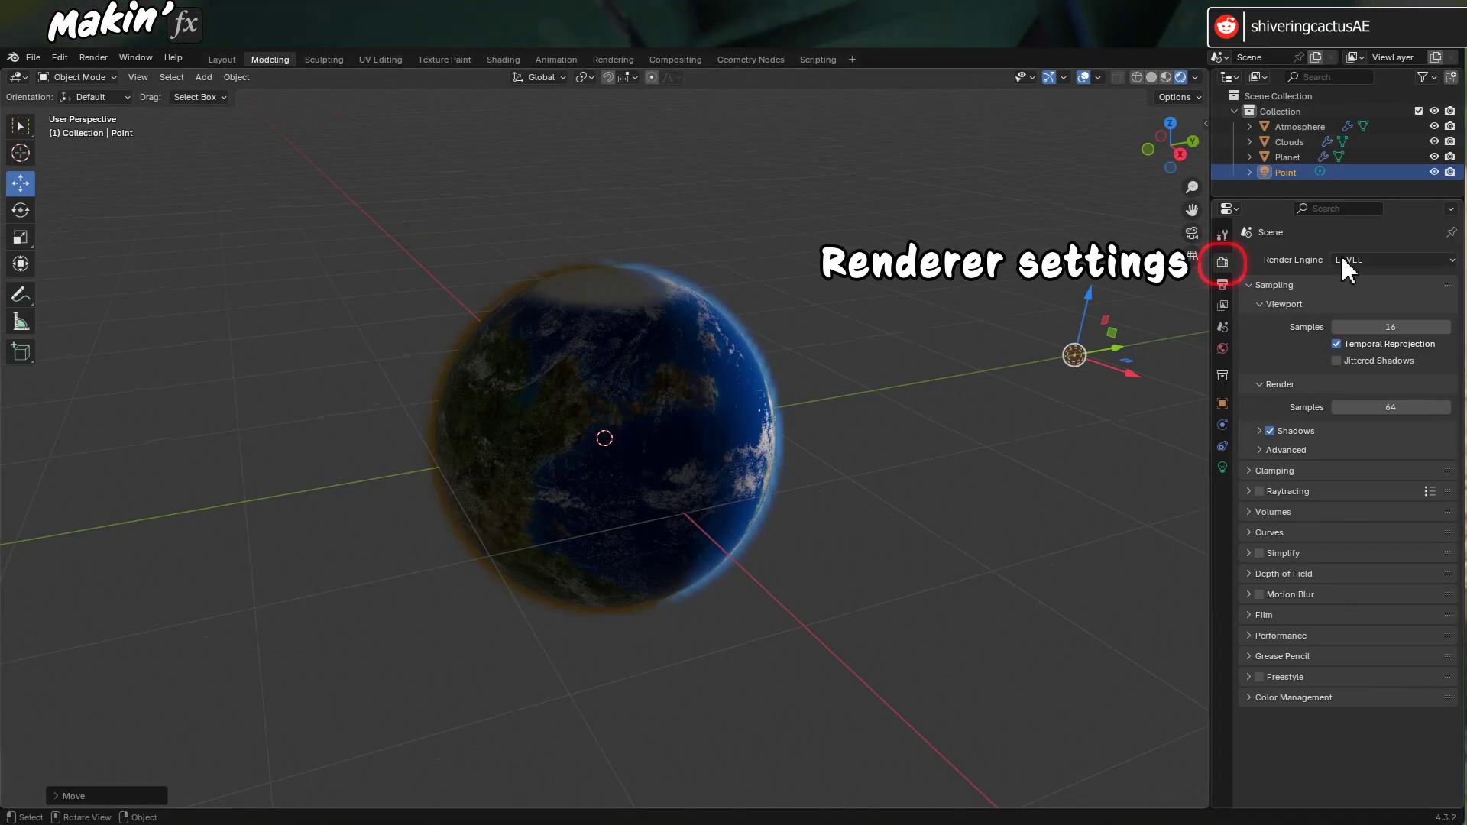
pyautogui.press('g')
pyautogui.moveTo(922, 458); pyautogui.dragTo(799, 430, button='middle')
pyautogui.click(1386, 260)
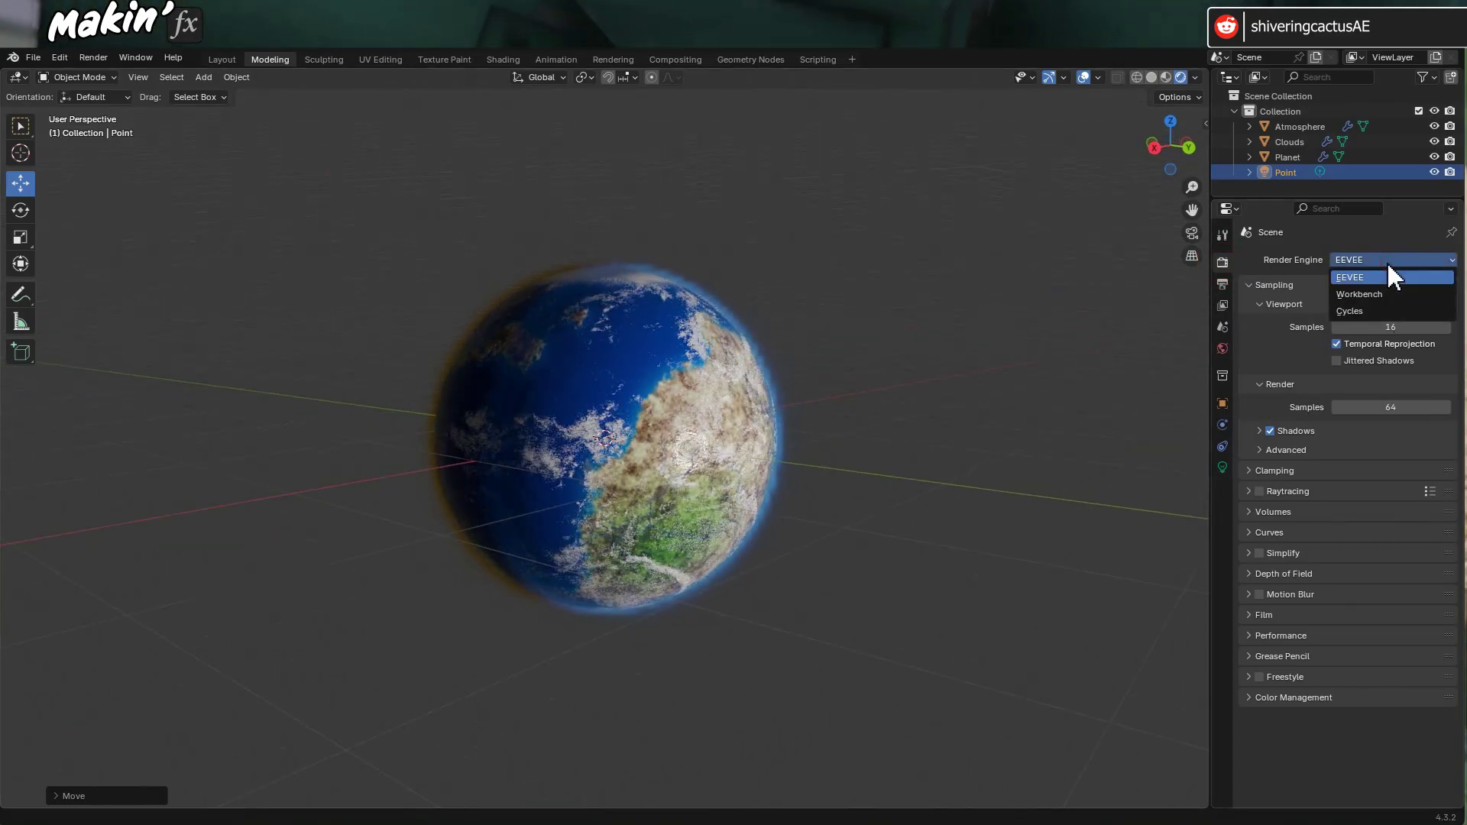
pyautogui.click(1377, 310)
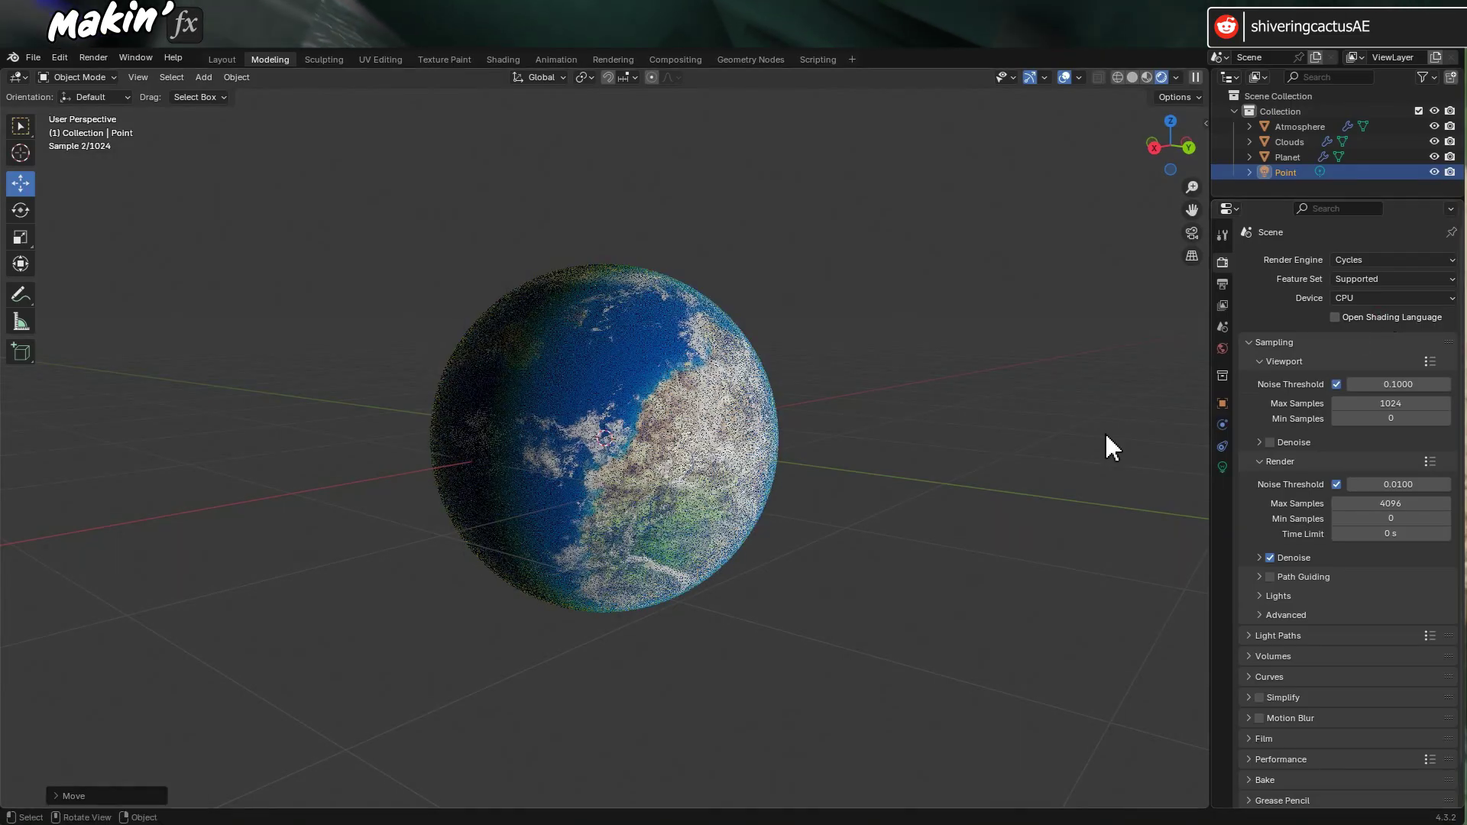
pyautogui.scroll(5, 879, 571)
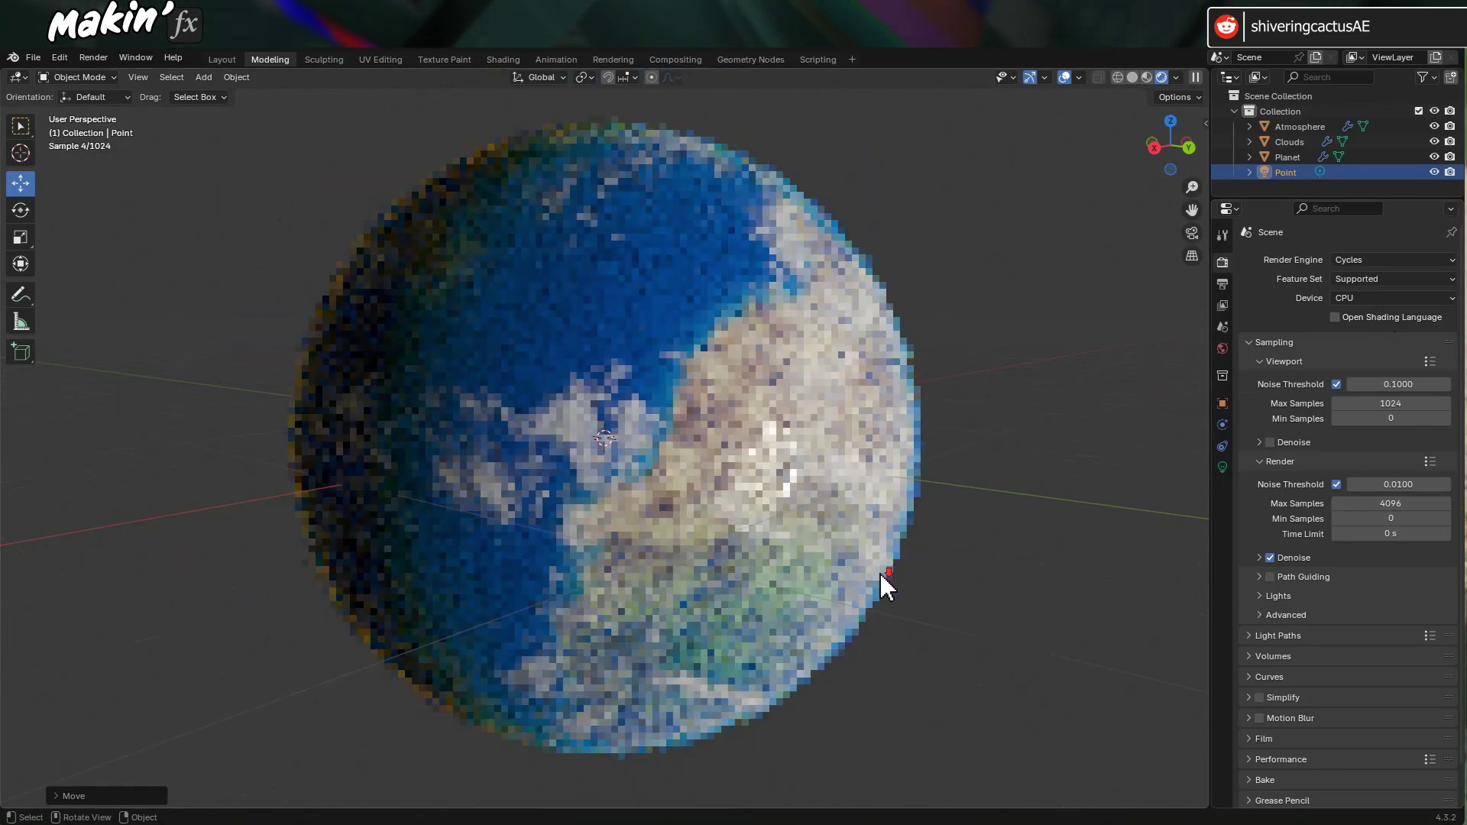
pyautogui.scroll(-2, 1156, 482)
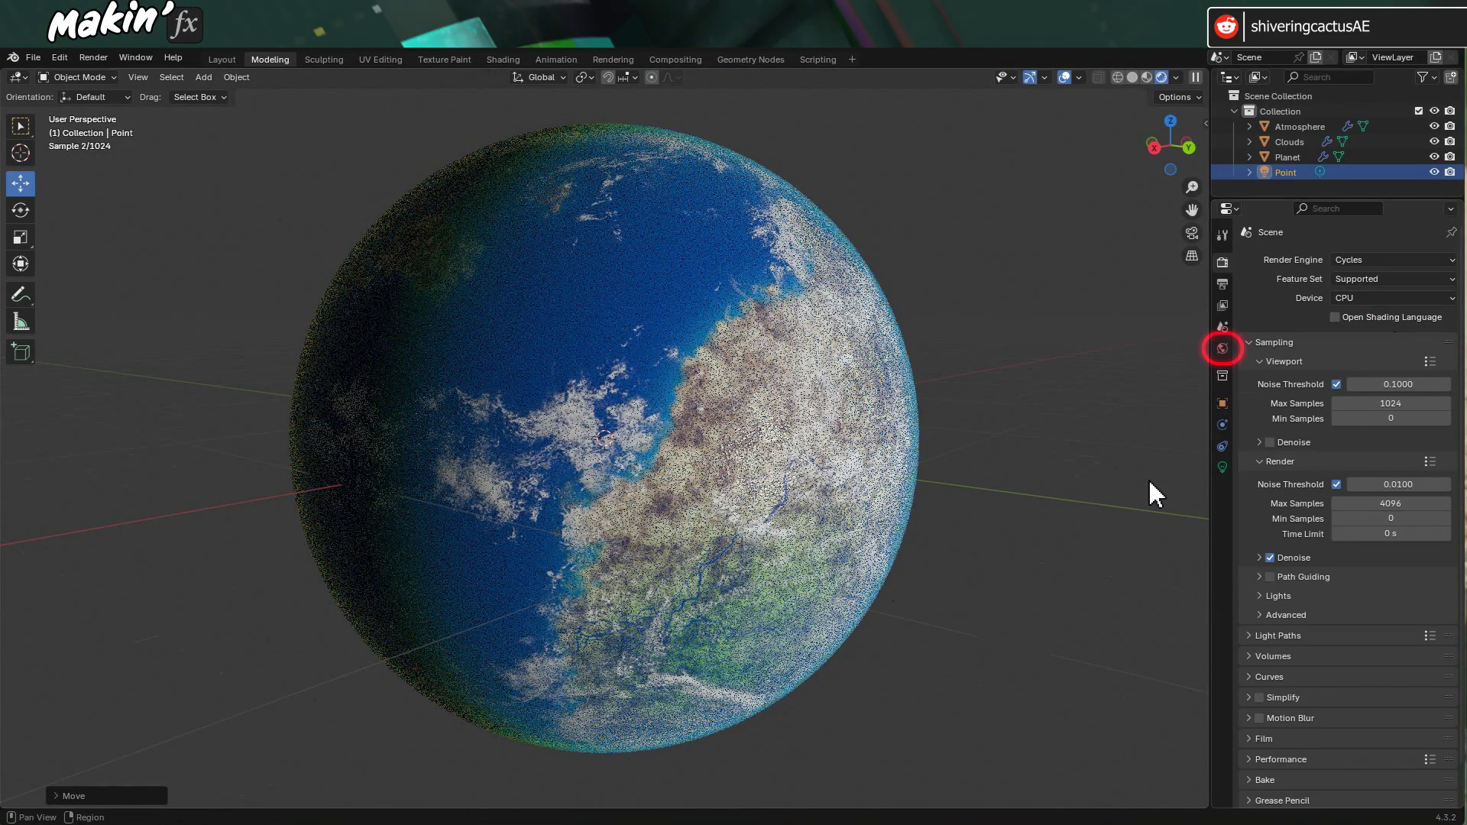
# Set the world background Color value to 0 for pure black, then open the render Device options
pyautogui.click(1223, 348)
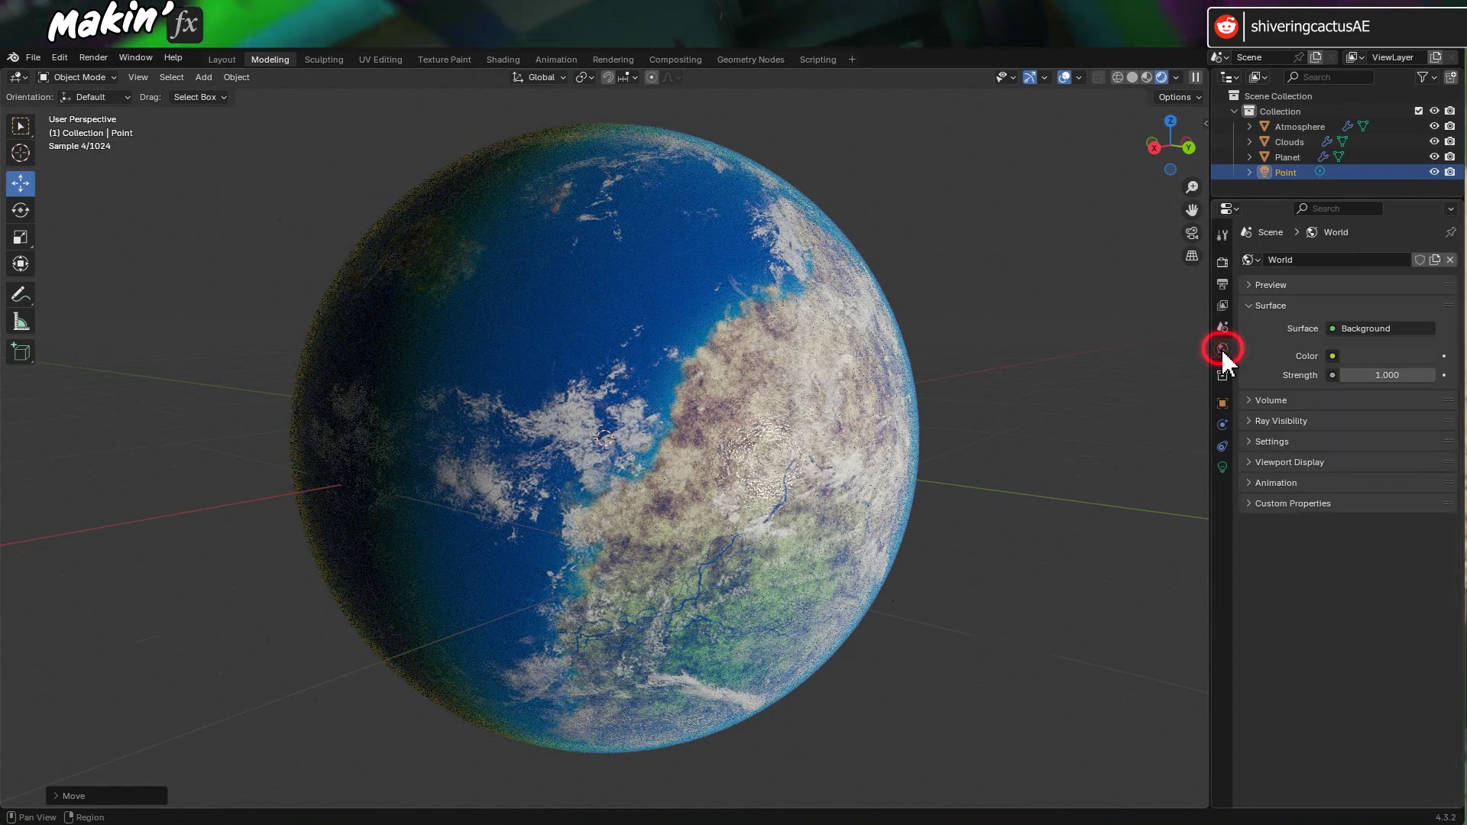
pyautogui.click(1422, 357)
pyautogui.moveTo(1410, 203); pyautogui.dragTo(1411, 227)
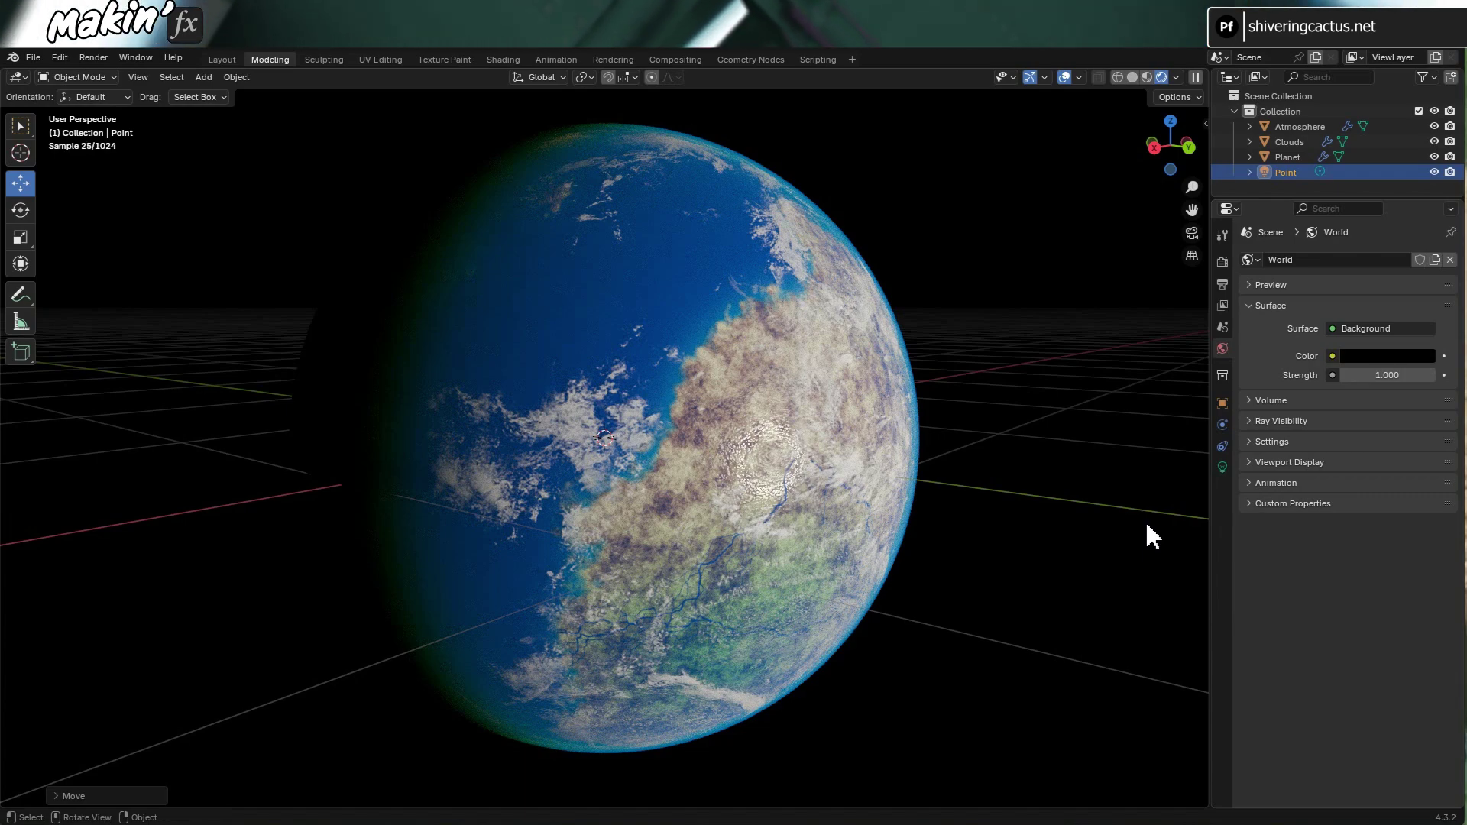
pyautogui.click(1224, 263)
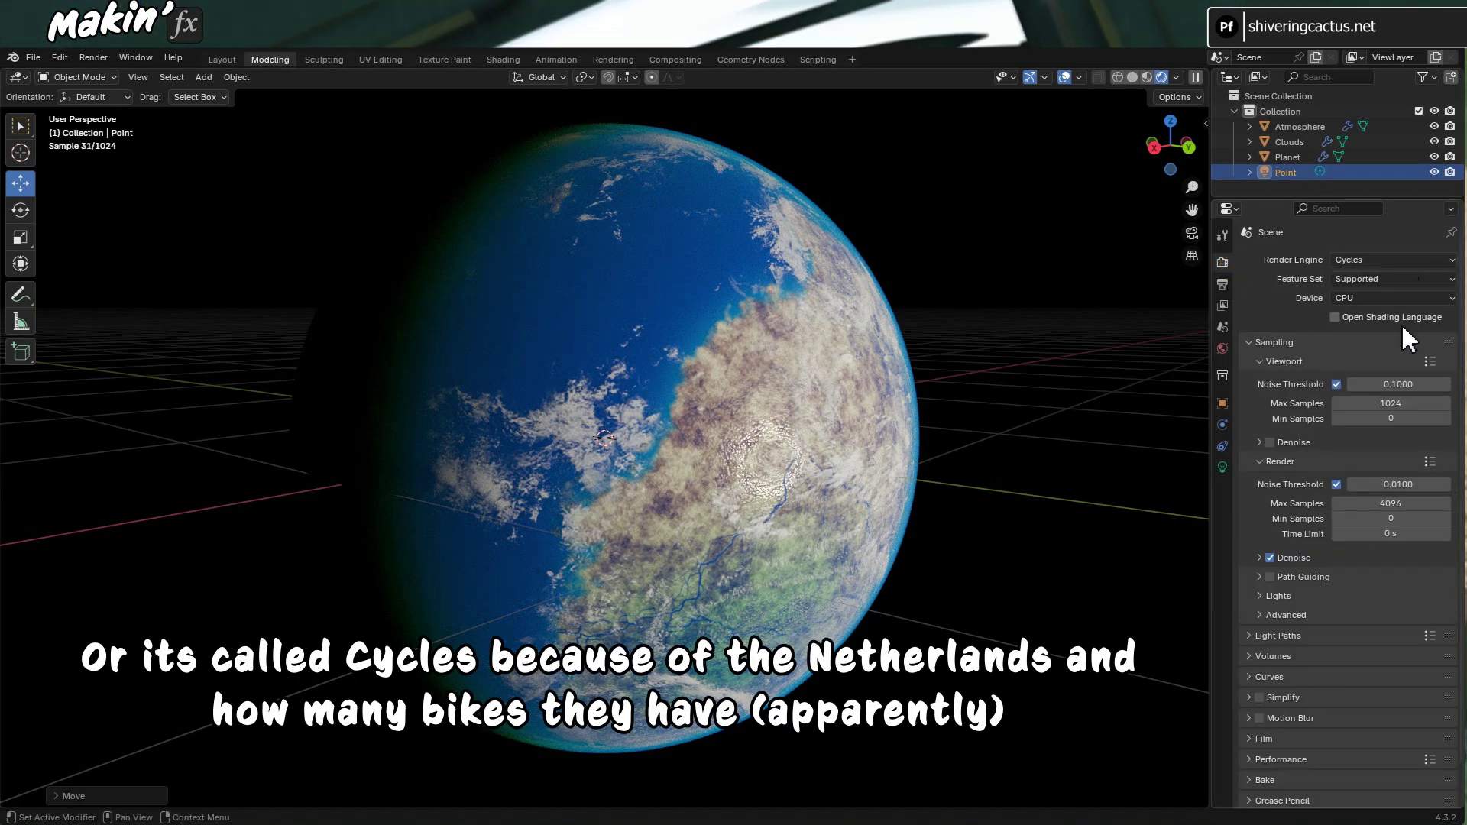
pyautogui.click(1425, 298)
# Choose GPU Compute as the render device and show World shader nodes in the Shading workspace
pyautogui.click(1426, 334)
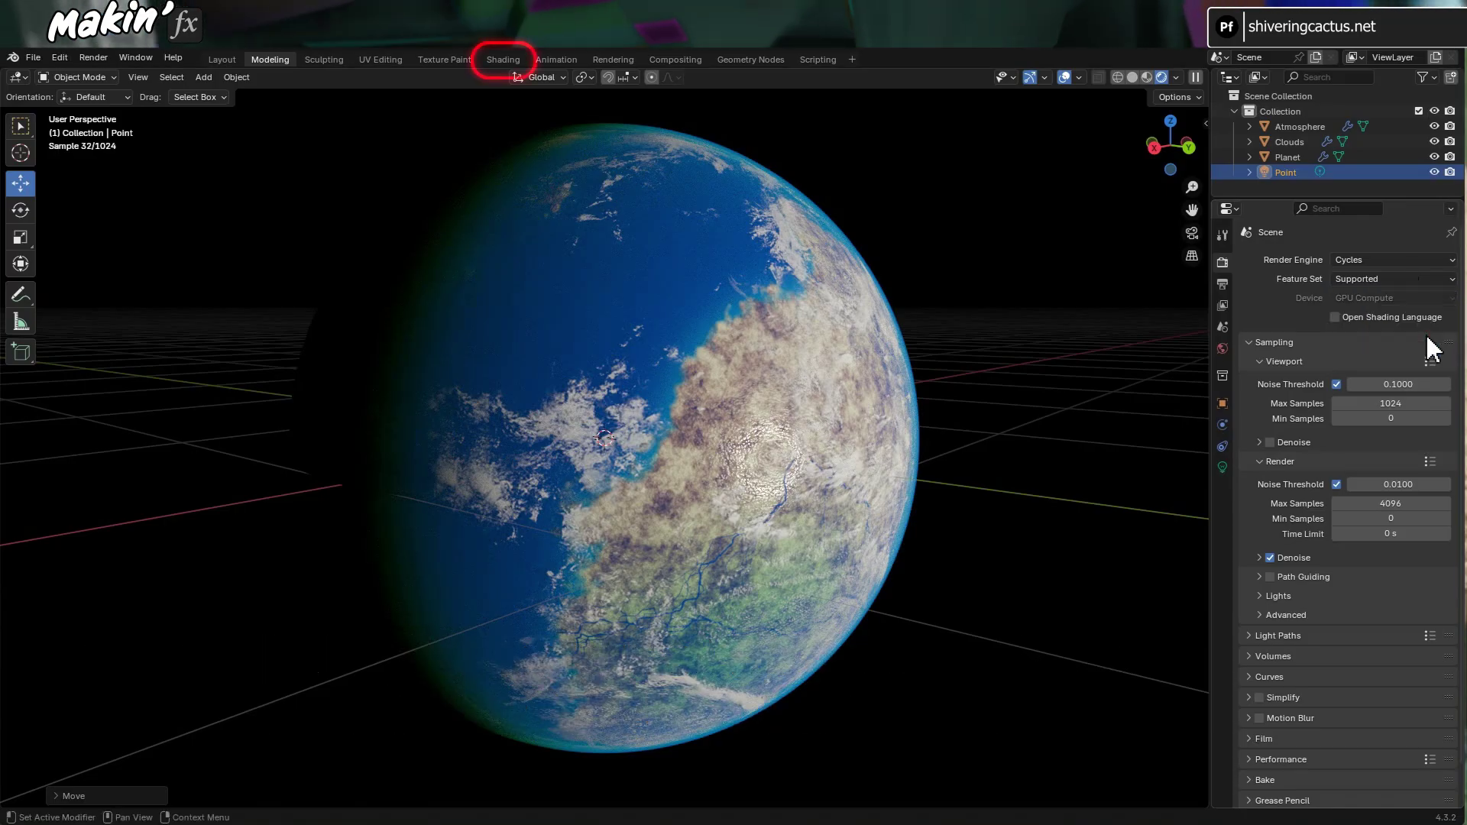
pyautogui.click(499, 61)
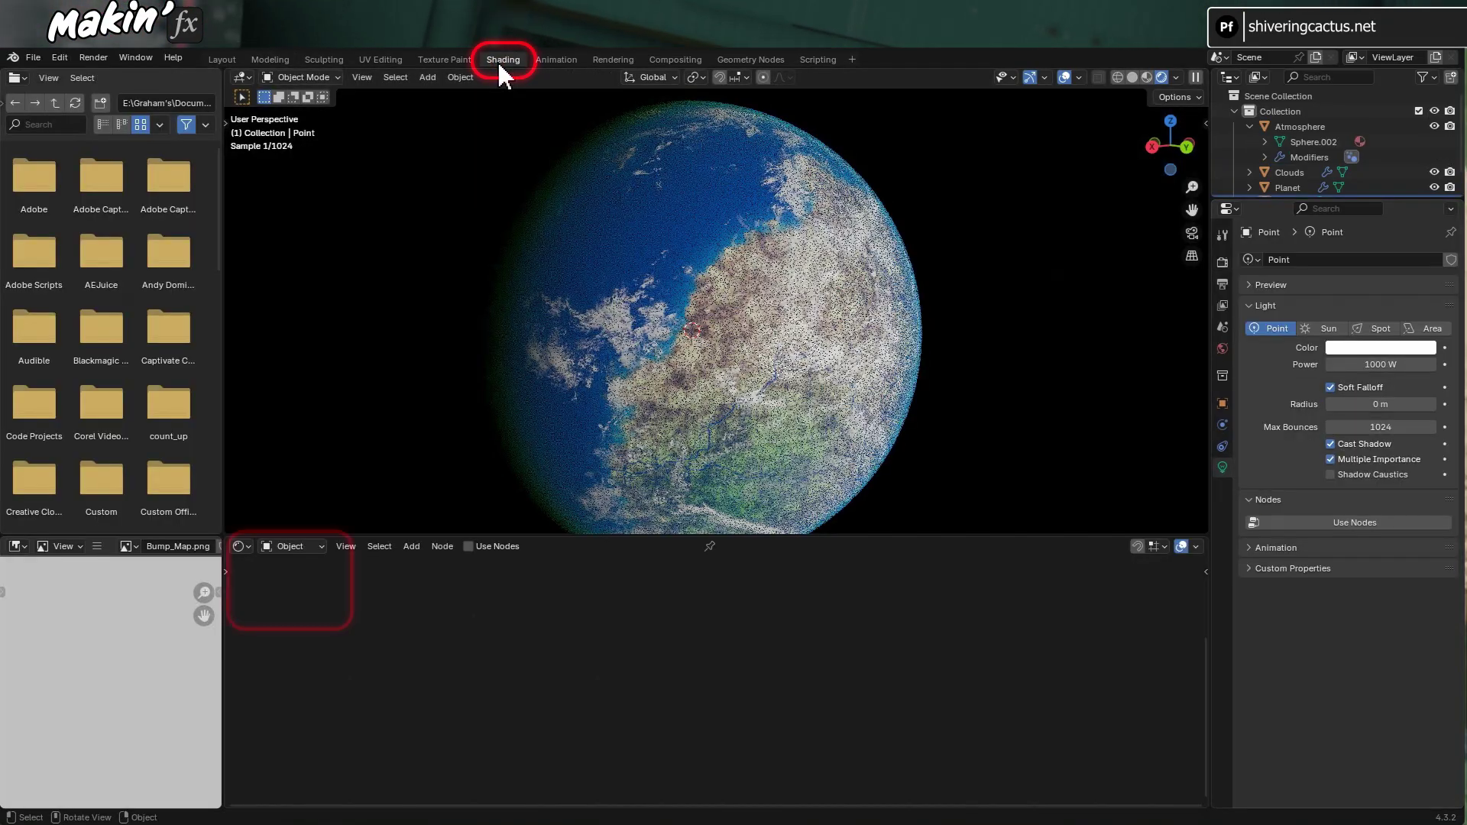
pyautogui.click(311, 548)
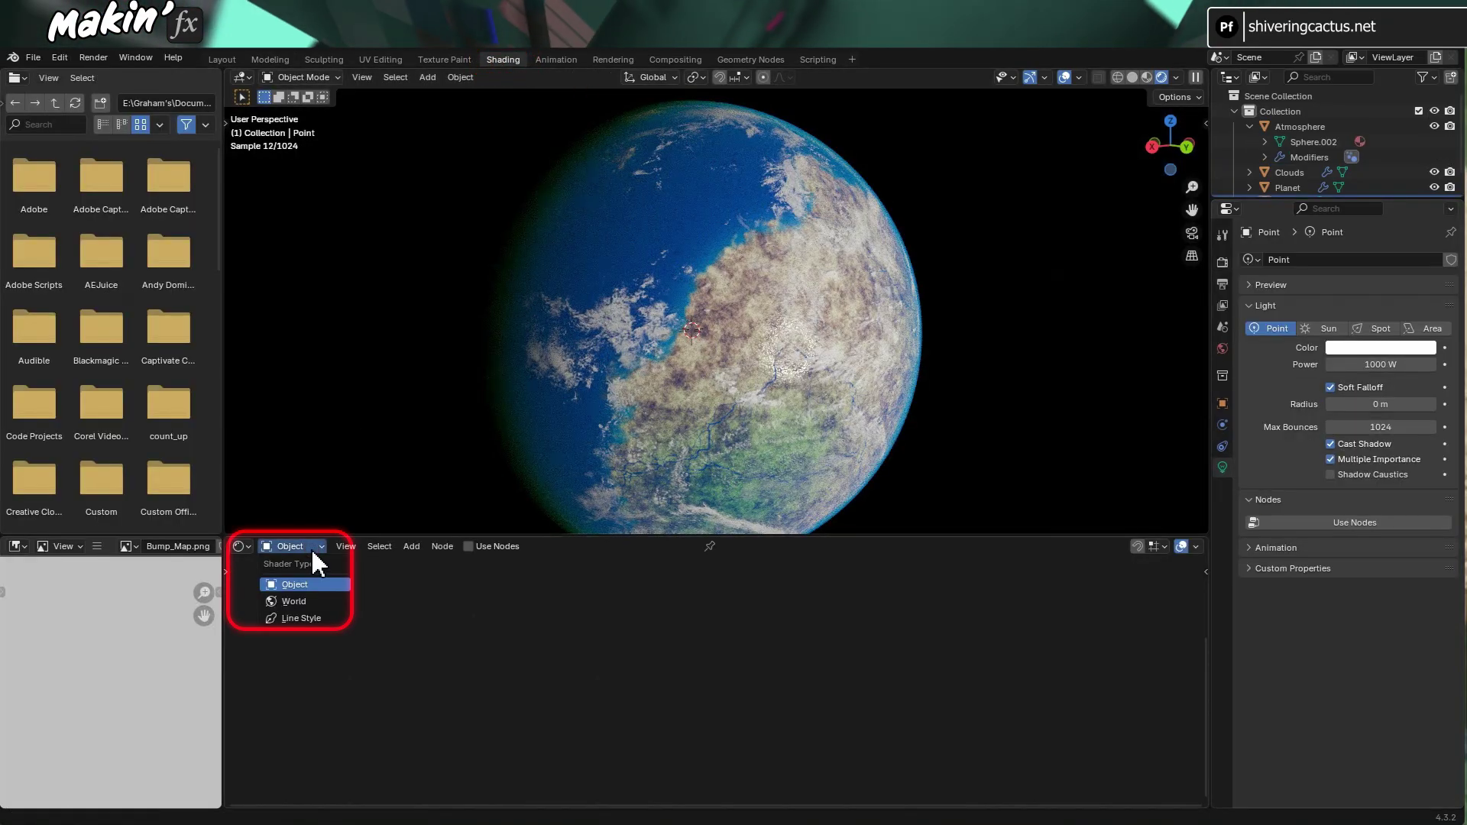
pyautogui.click(319, 601)
pyautogui.moveTo(722, 681); pyautogui.dragTo(749, 735, button='middle')
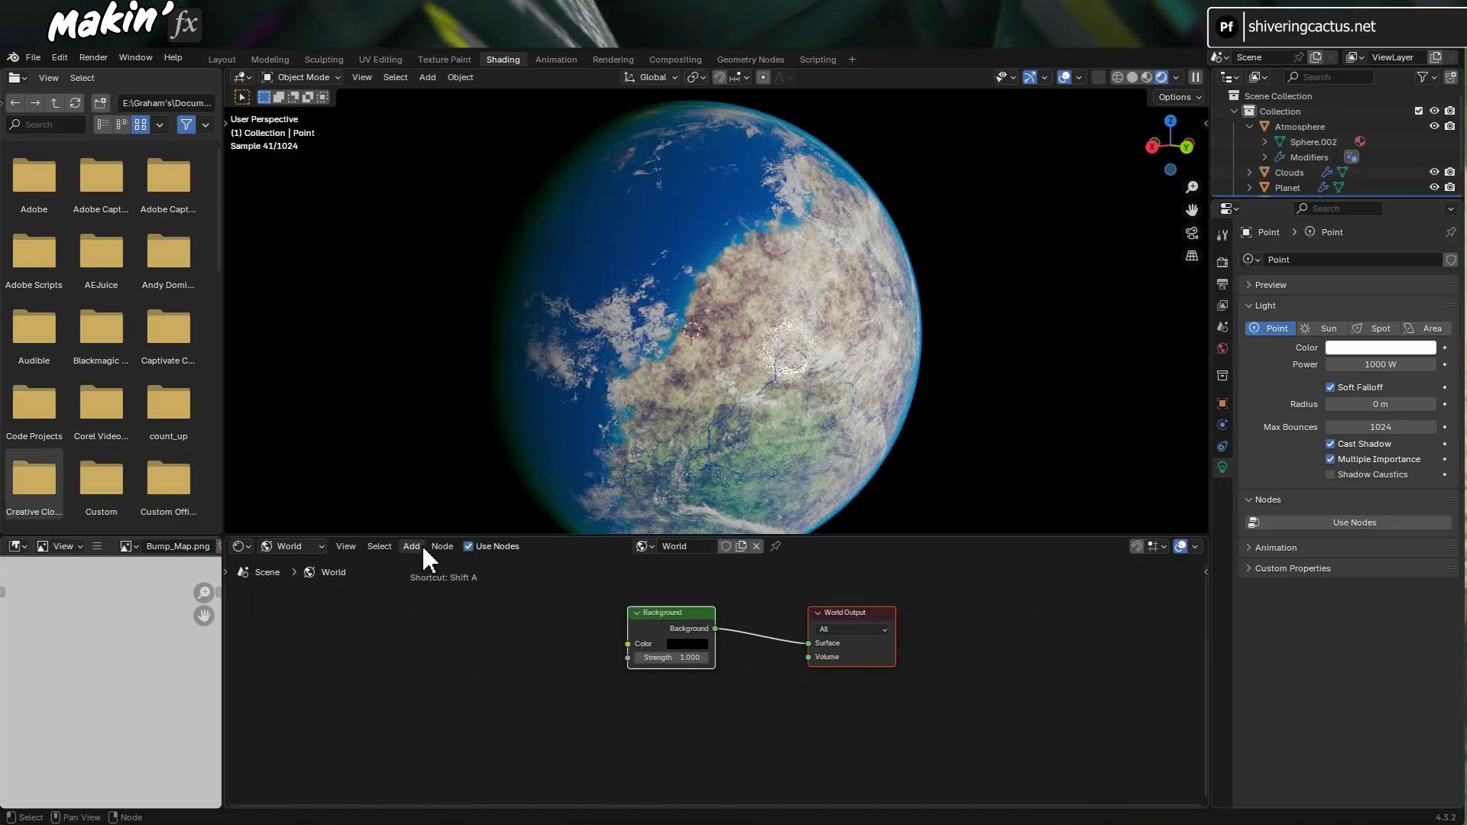
# Add a Noise Texture with Scale 500 whose Color feeds the Background Color
pyautogui.click(421, 548)
pyautogui.moveTo(452, 646)
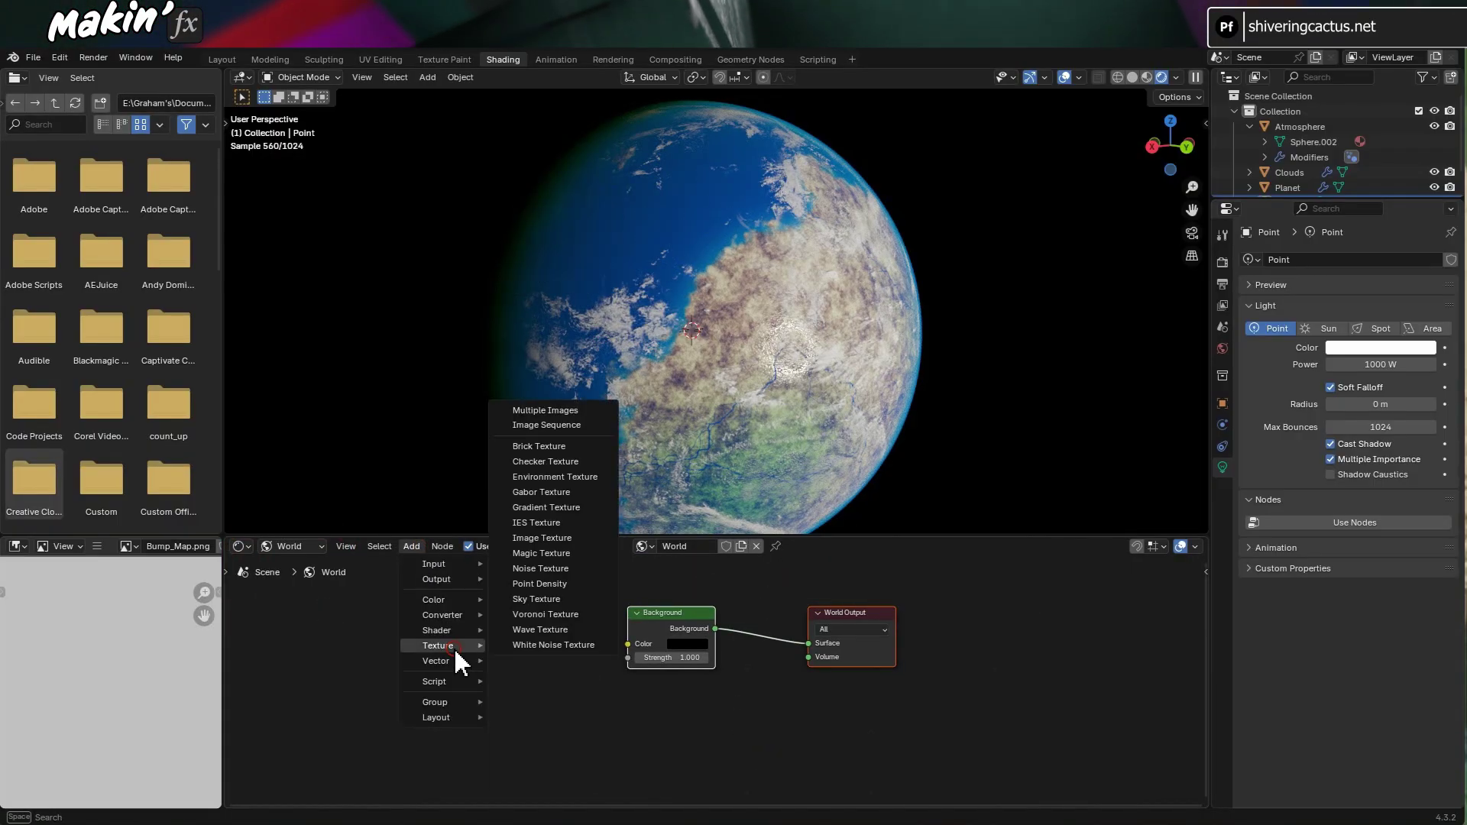
pyautogui.click(540, 568)
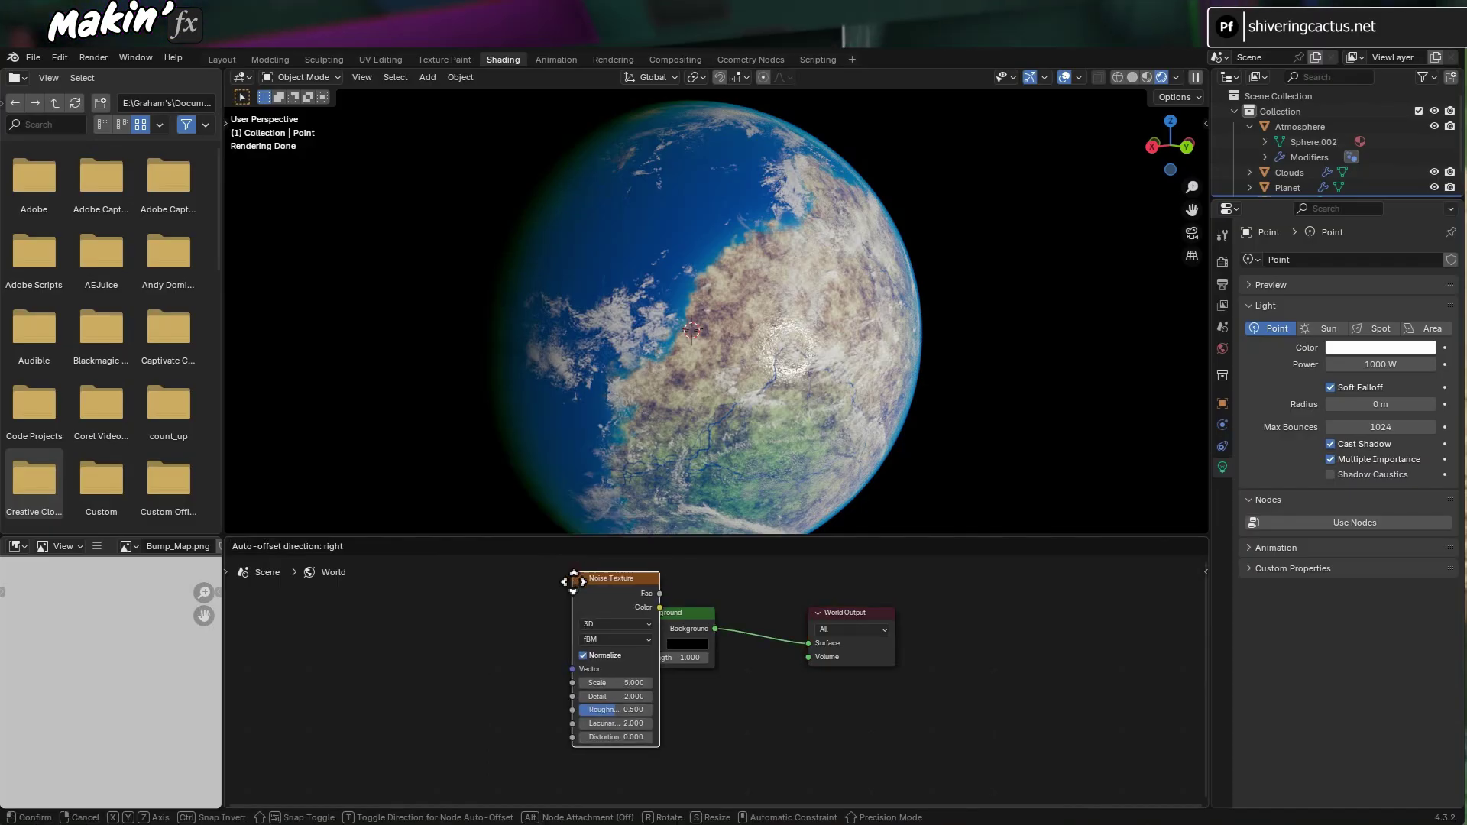
pyautogui.click(386, 595)
pyautogui.moveTo(551, 541); pyautogui.dragTo(550, 388)
pyautogui.moveTo(468, 554); pyautogui.dragTo(629, 571)
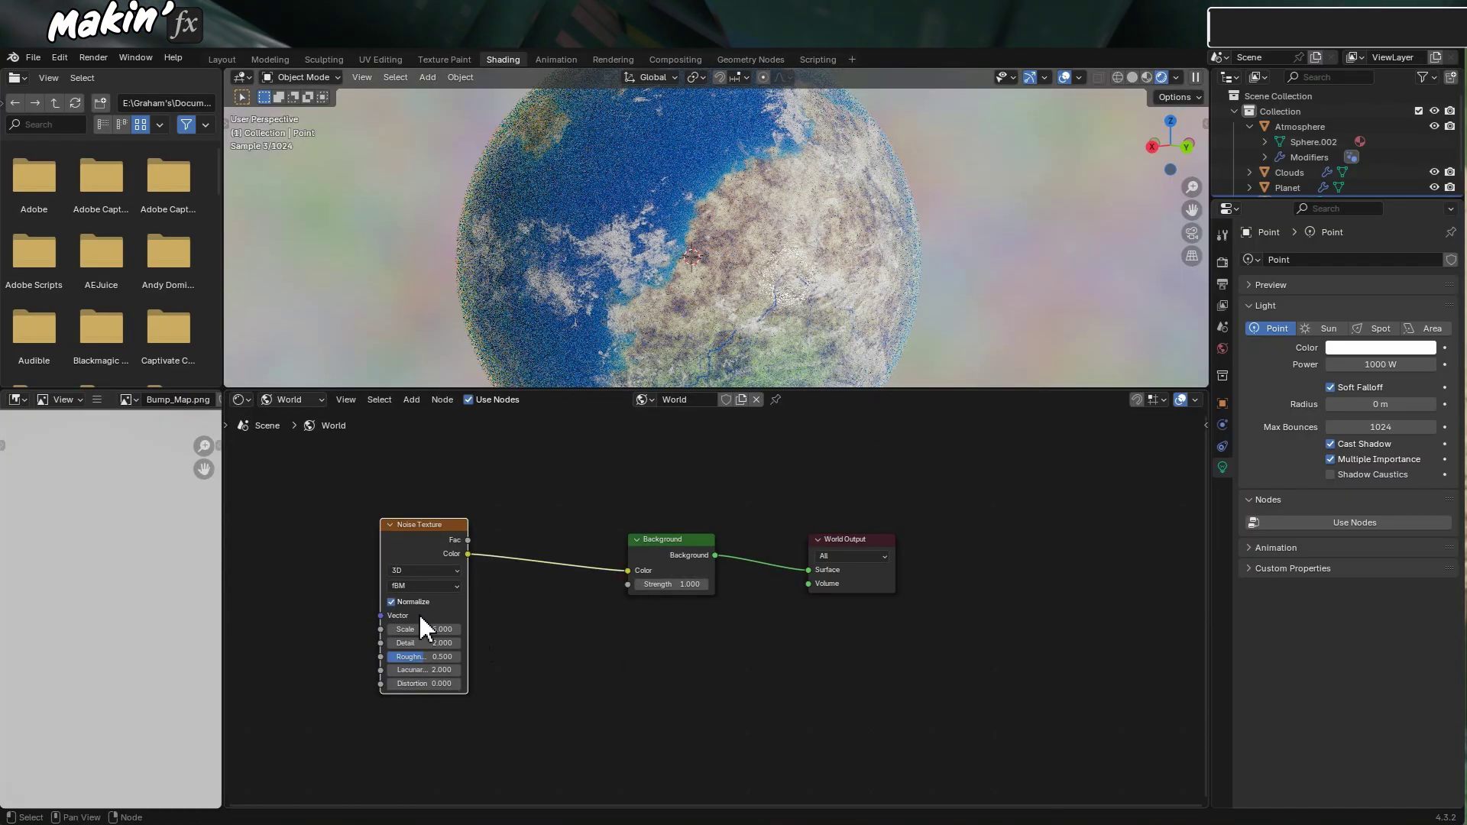
pyautogui.click(443, 630)
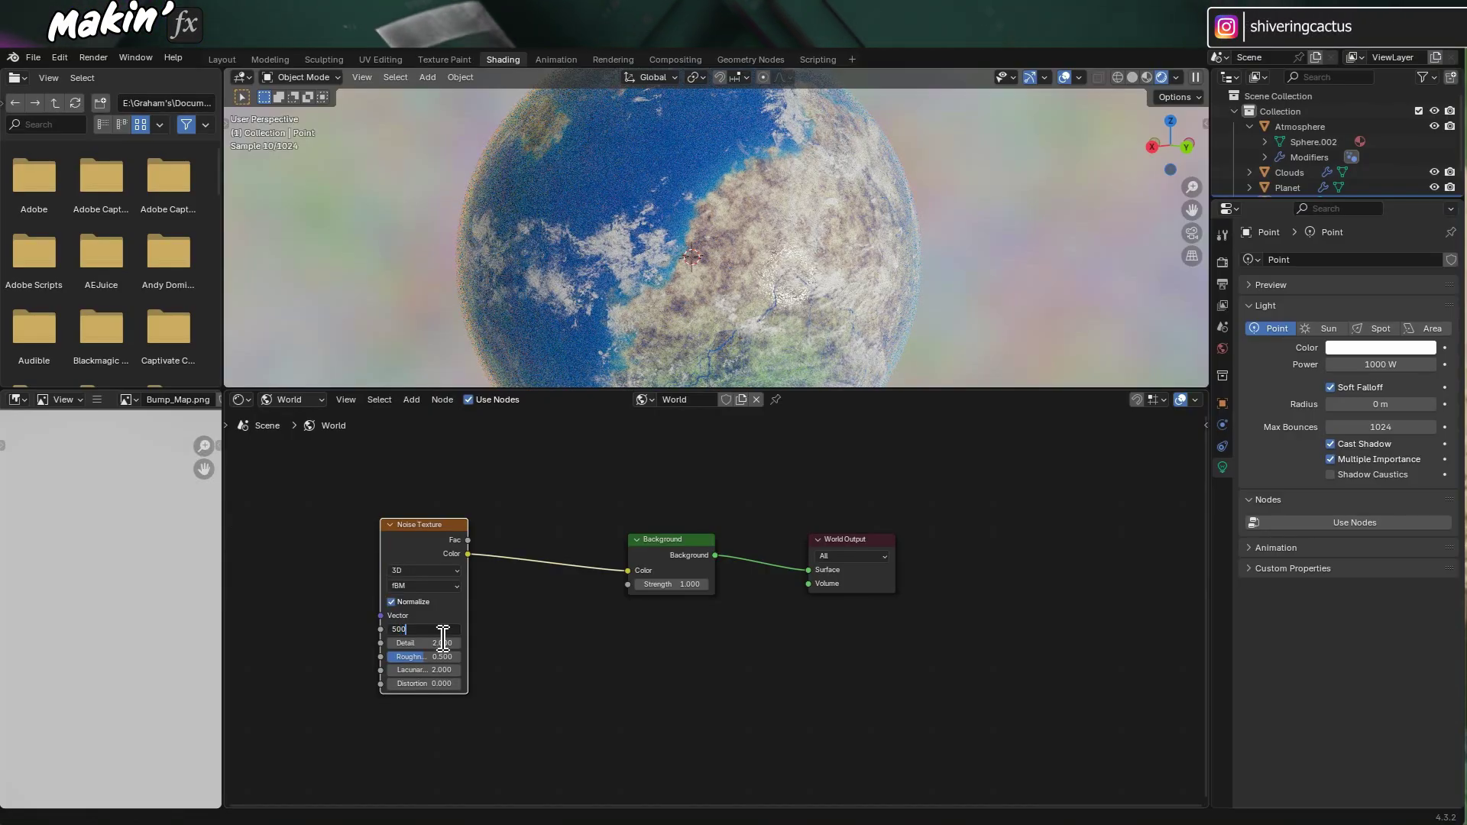
pyautogui.write('500')
pyautogui.press('Return')
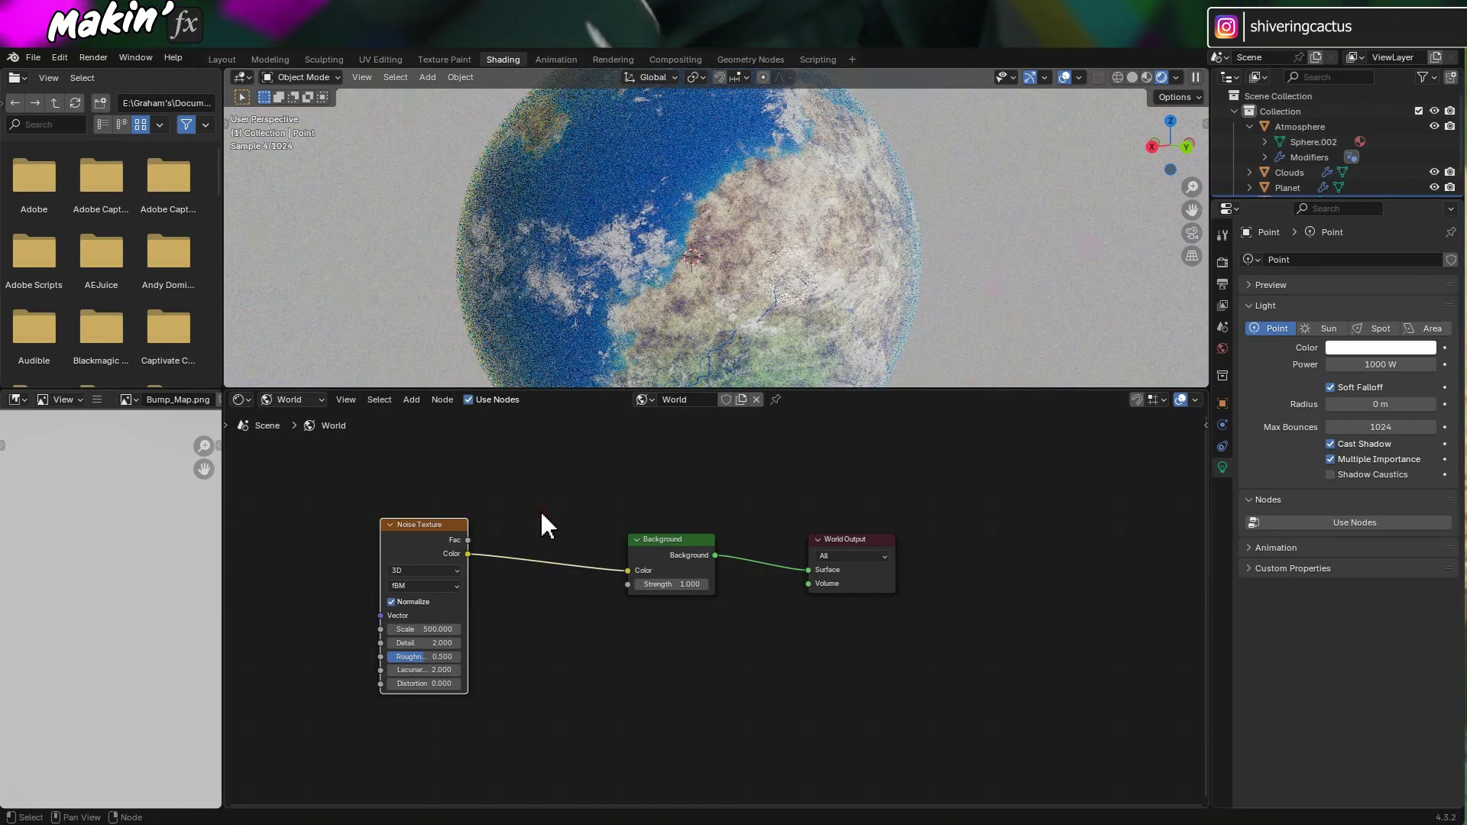
# Insert a Color Ramp node between the Noise Texture and the Background node
pyautogui.click(413, 400)
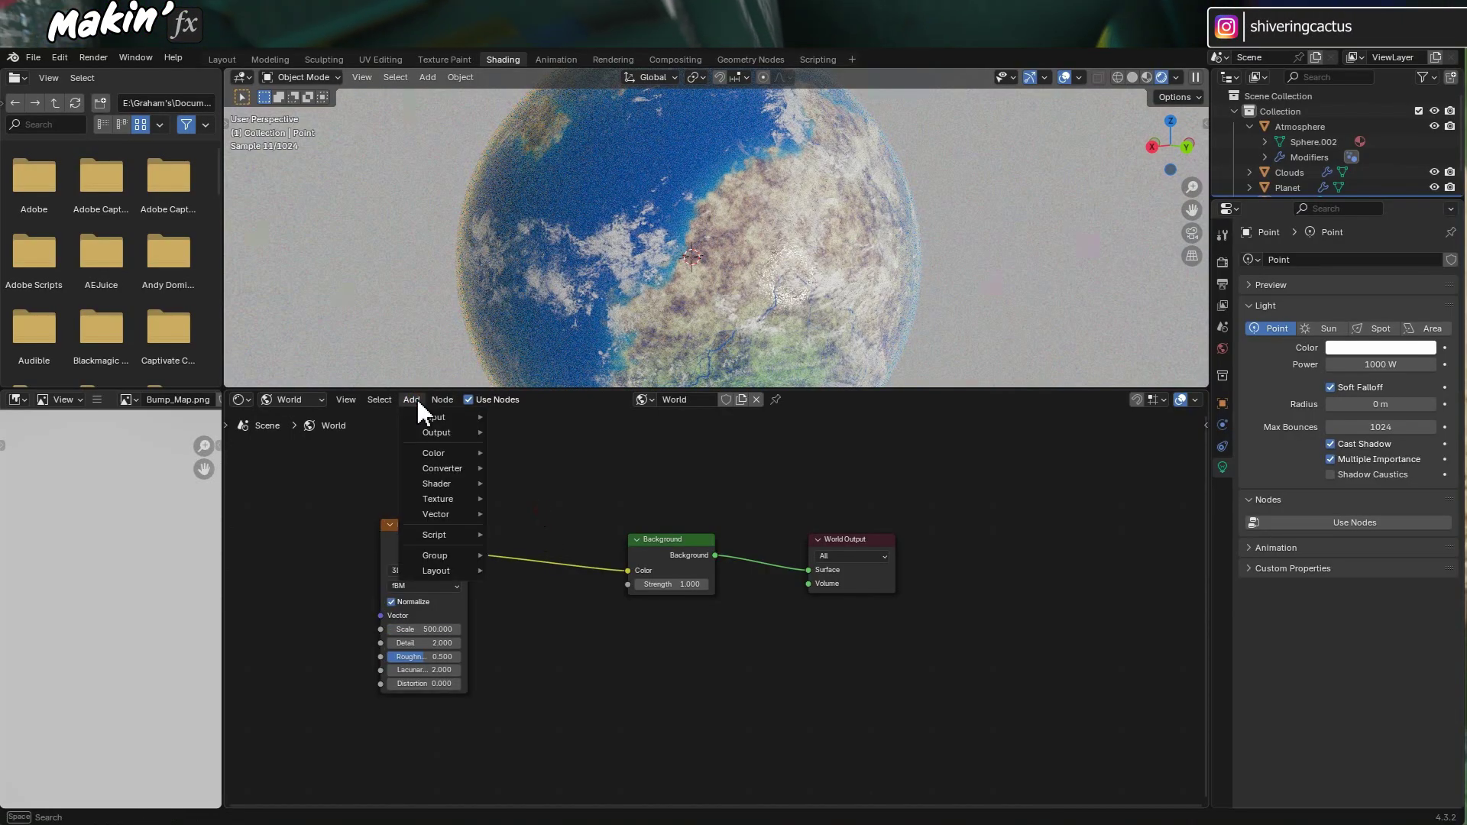
pyautogui.moveTo(442, 468)
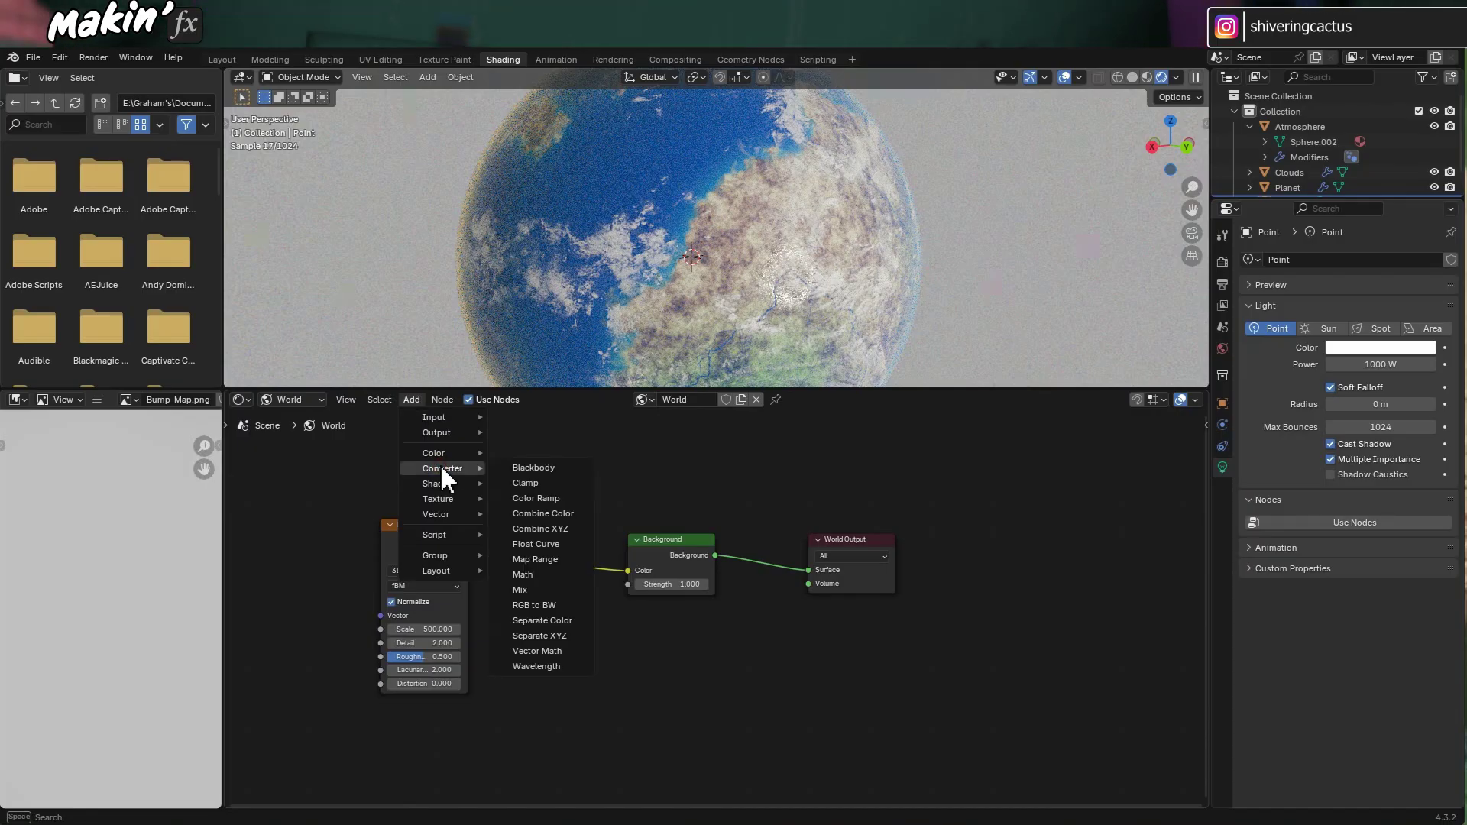
pyautogui.click(536, 498)
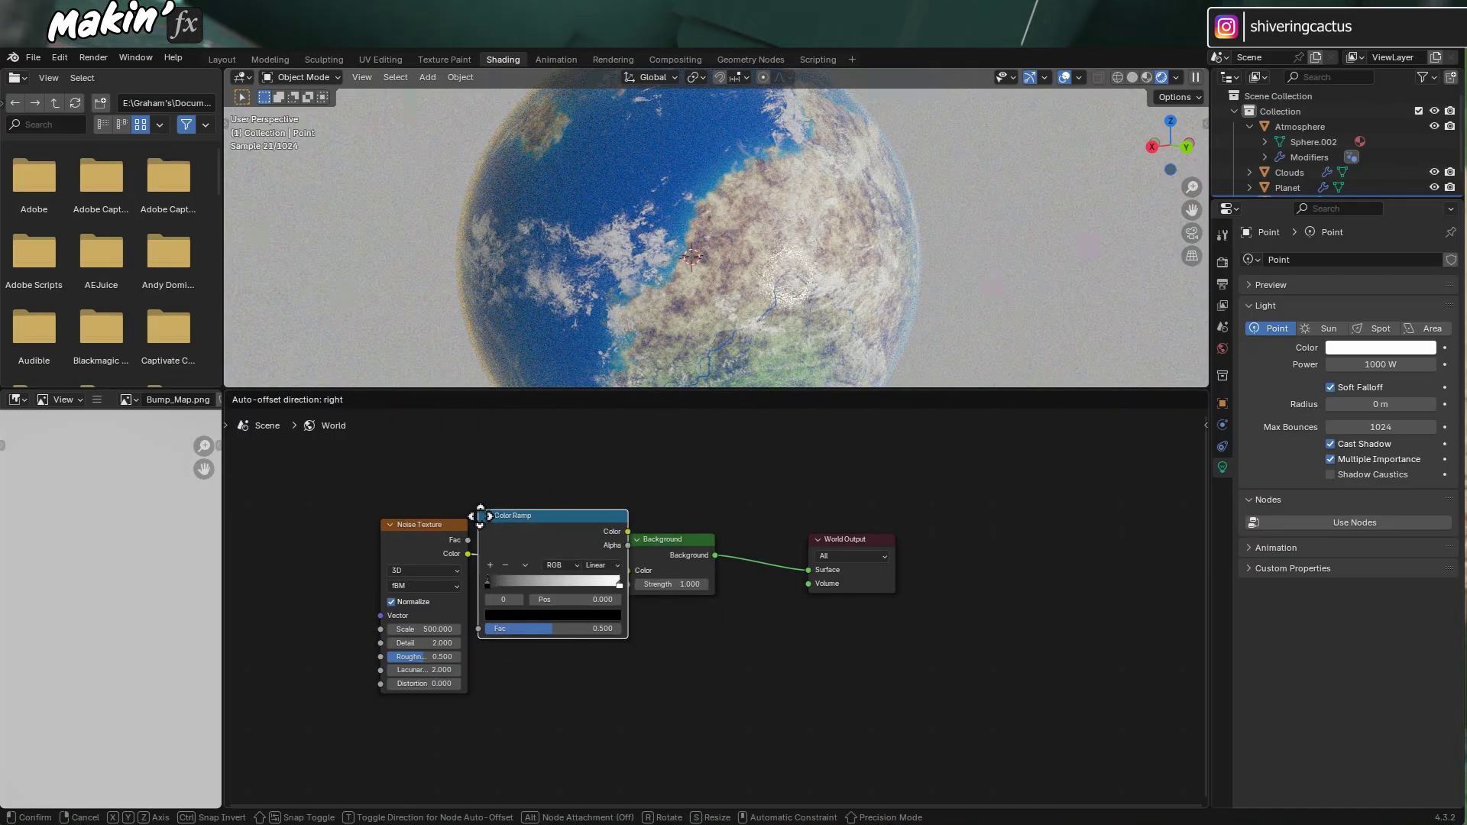
pyautogui.click(481, 524)
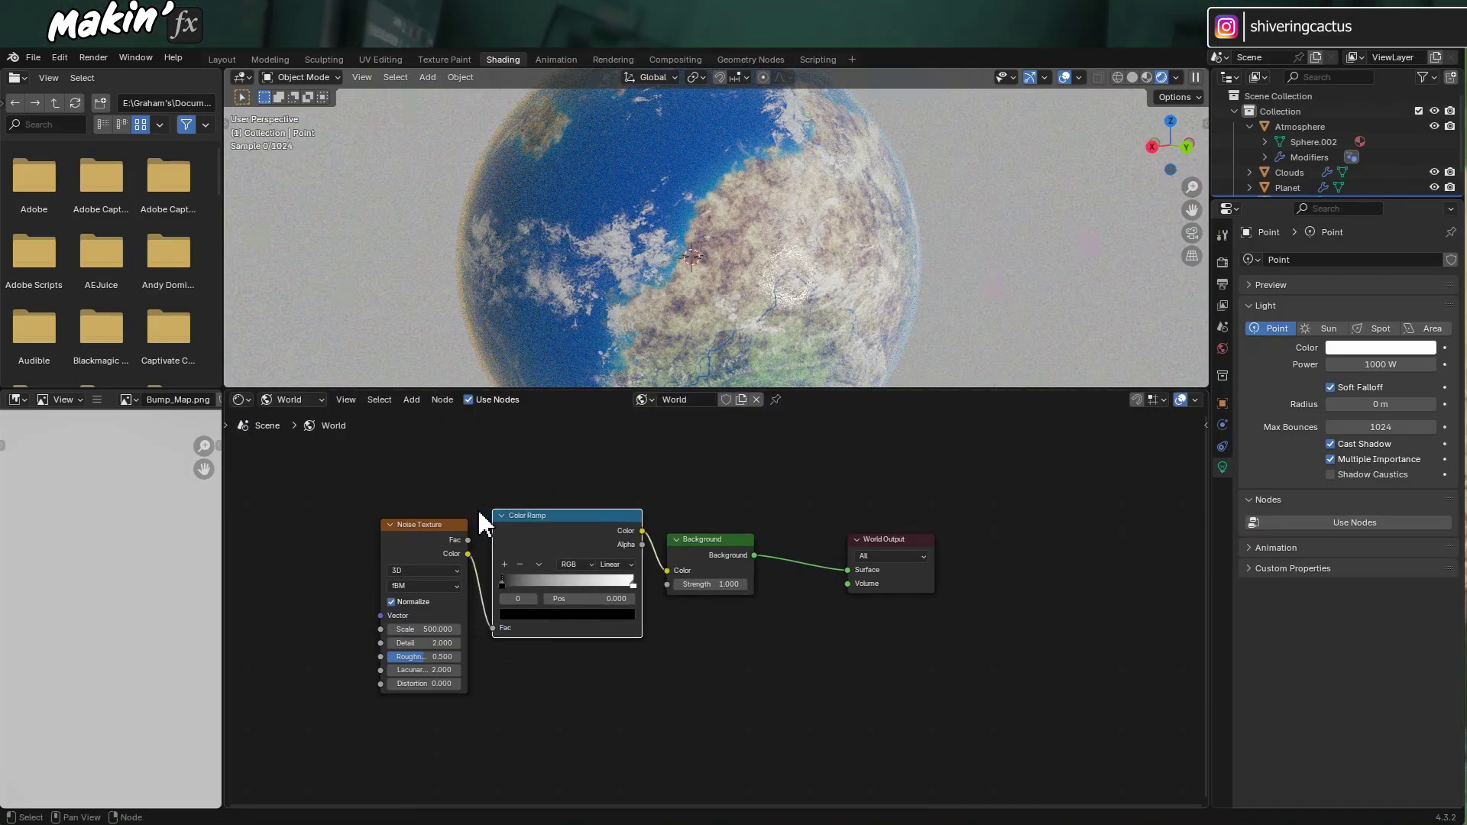
pyautogui.moveTo(699, 537); pyautogui.dragTo(757, 538)
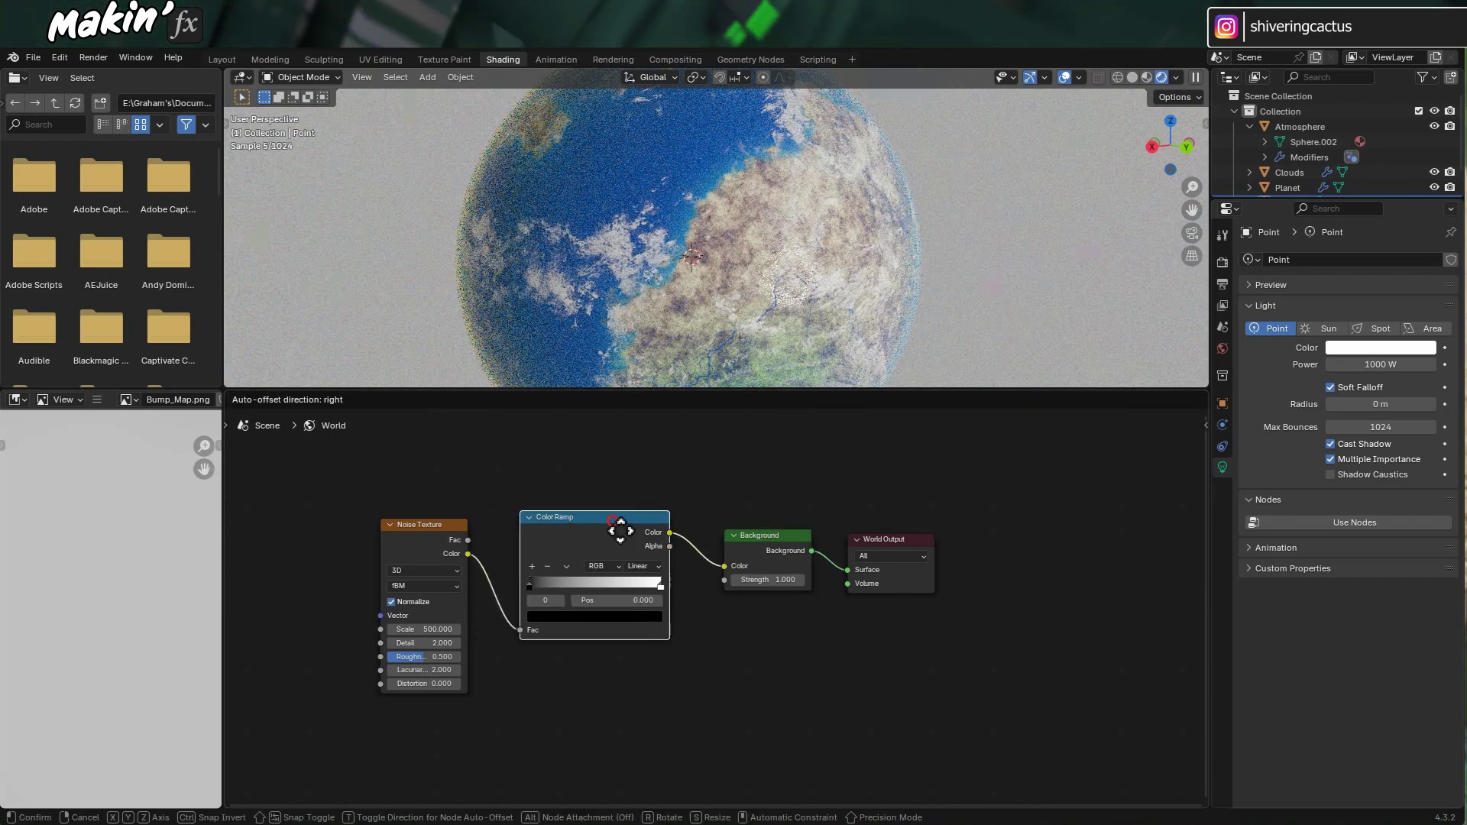
pyautogui.scroll(5, 606, 524)
pyautogui.moveTo(527, 515); pyautogui.dragTo(622, 514, button='middle')
pyautogui.scroll(1, 625, 517)
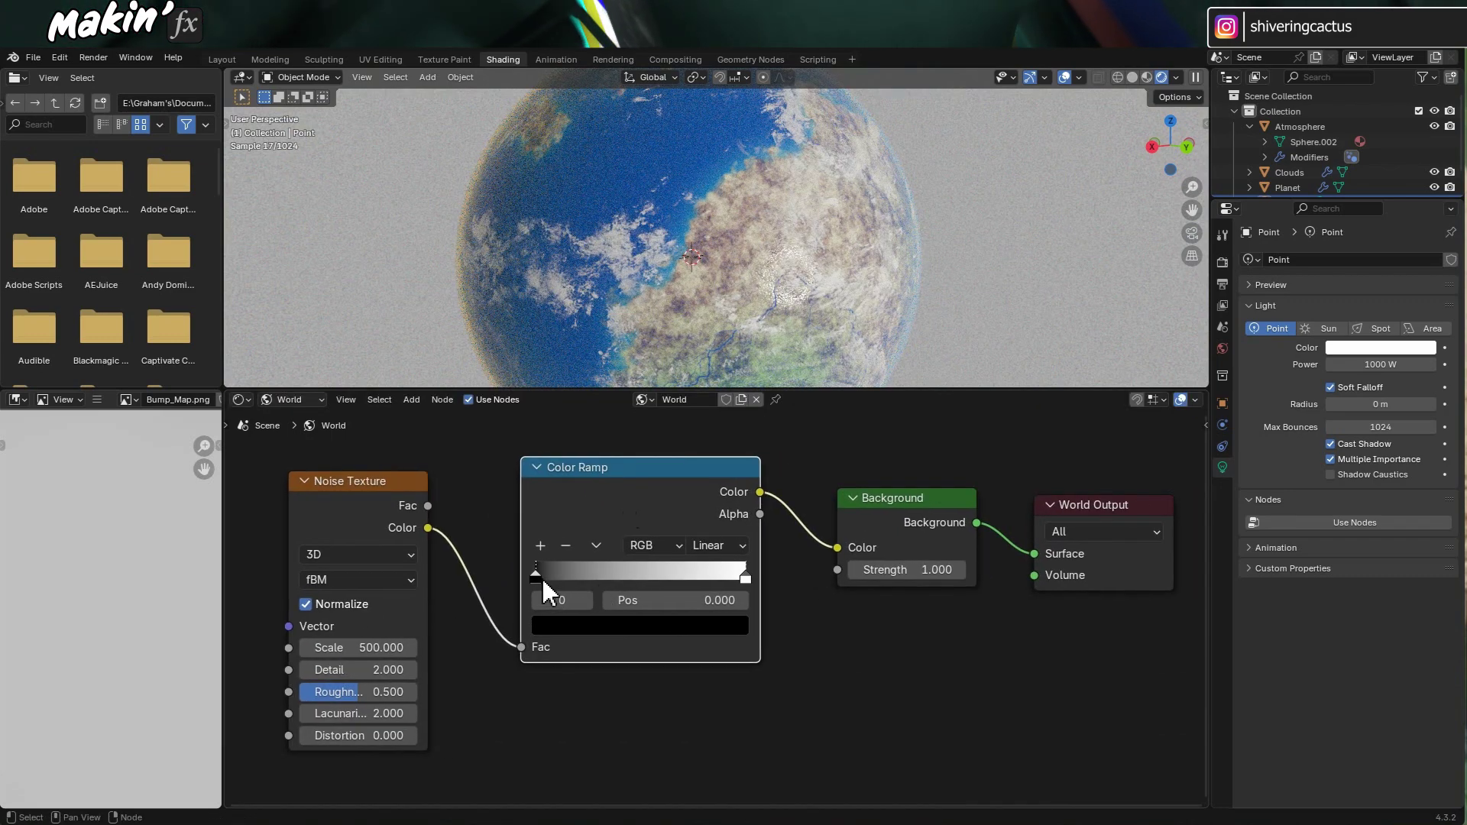
# Set the Color Ramp's black stop to 0.65 and its white stop to about 0.82
pyautogui.moveTo(537, 576); pyautogui.dragTo(676, 577)
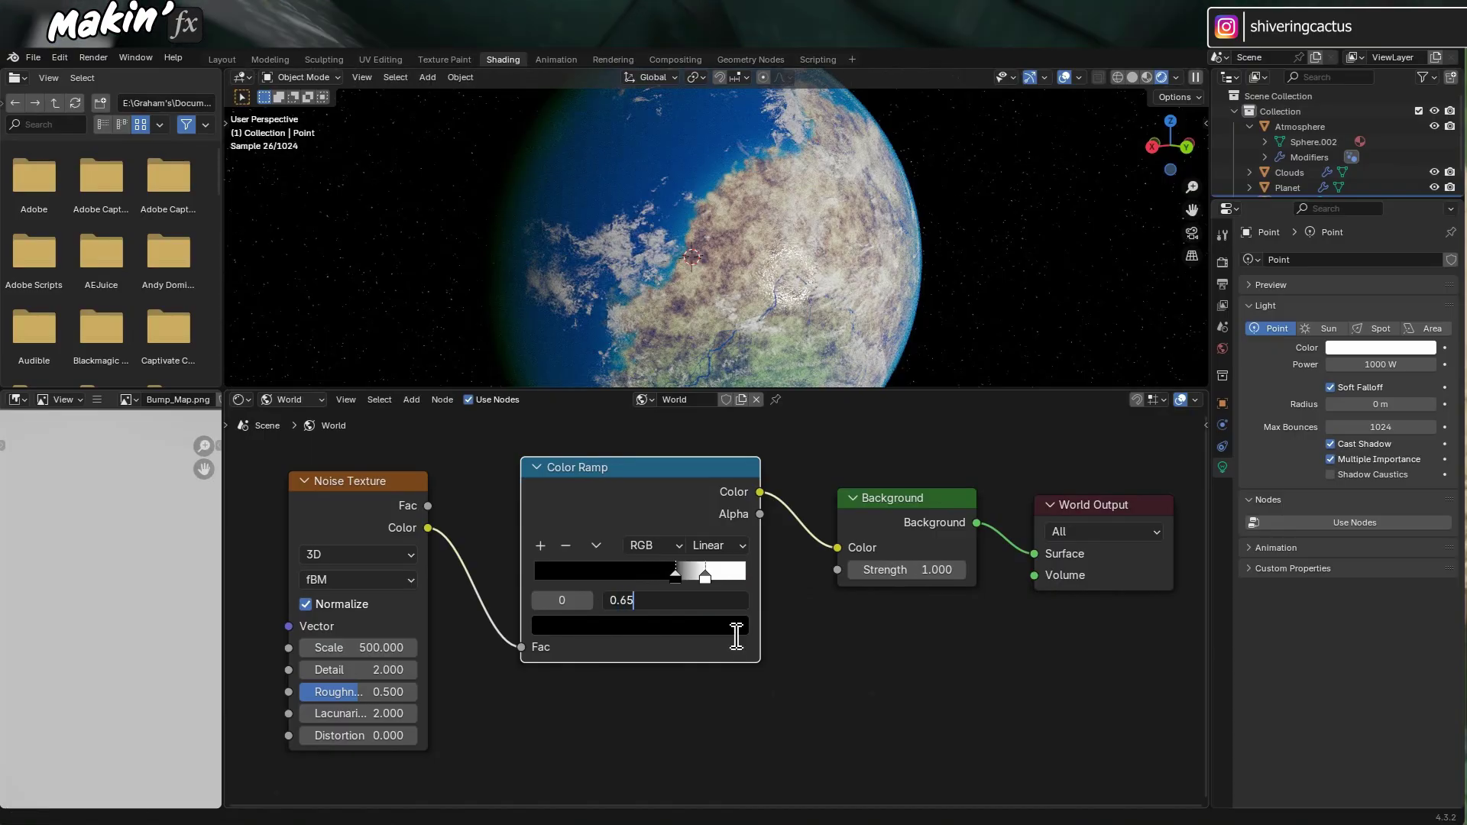
pyautogui.press('Return')
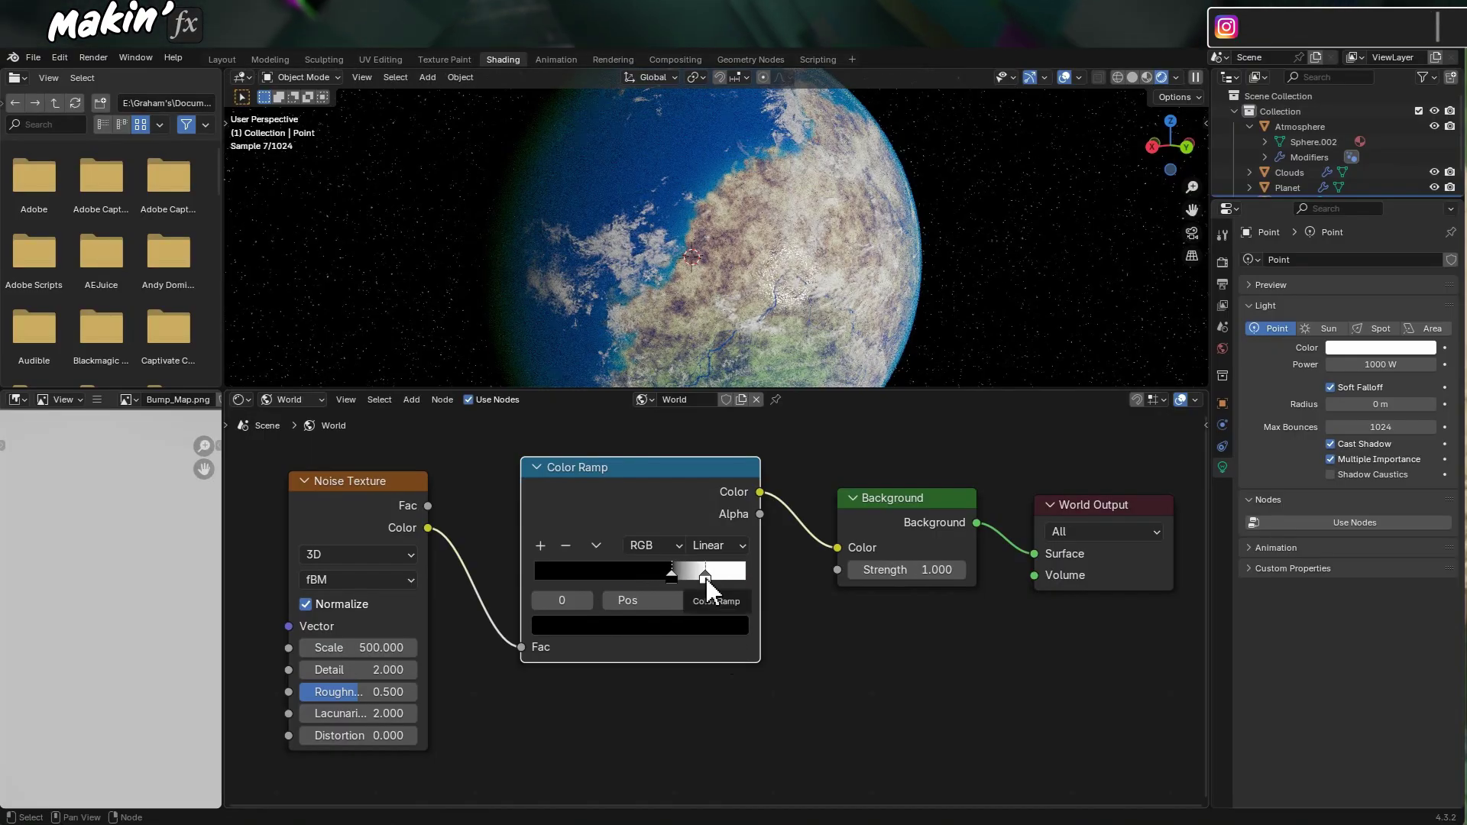
pyautogui.click(705, 579)
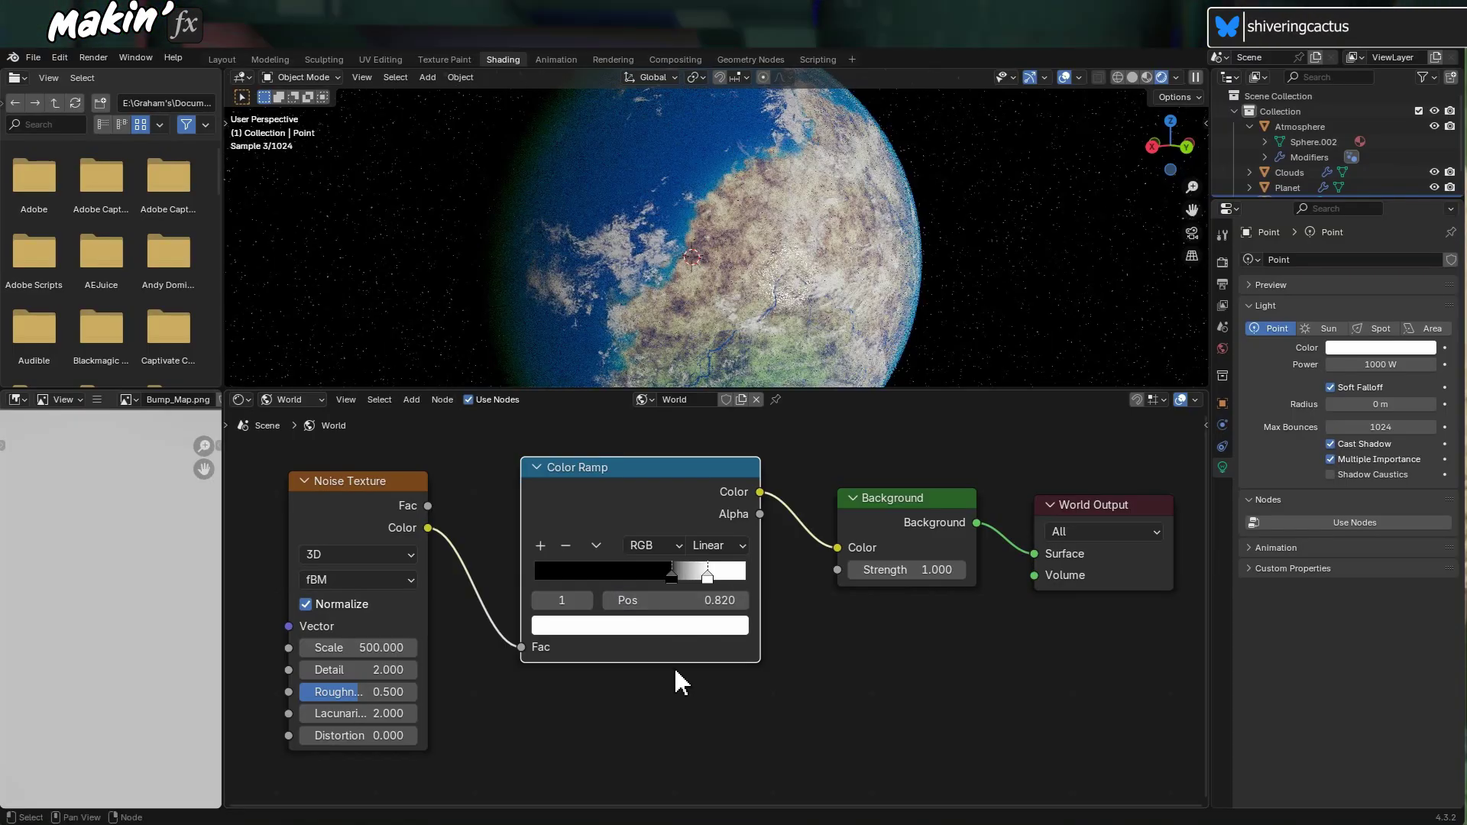
pyautogui.moveTo(599, 391); pyautogui.dragTo(600, 420)
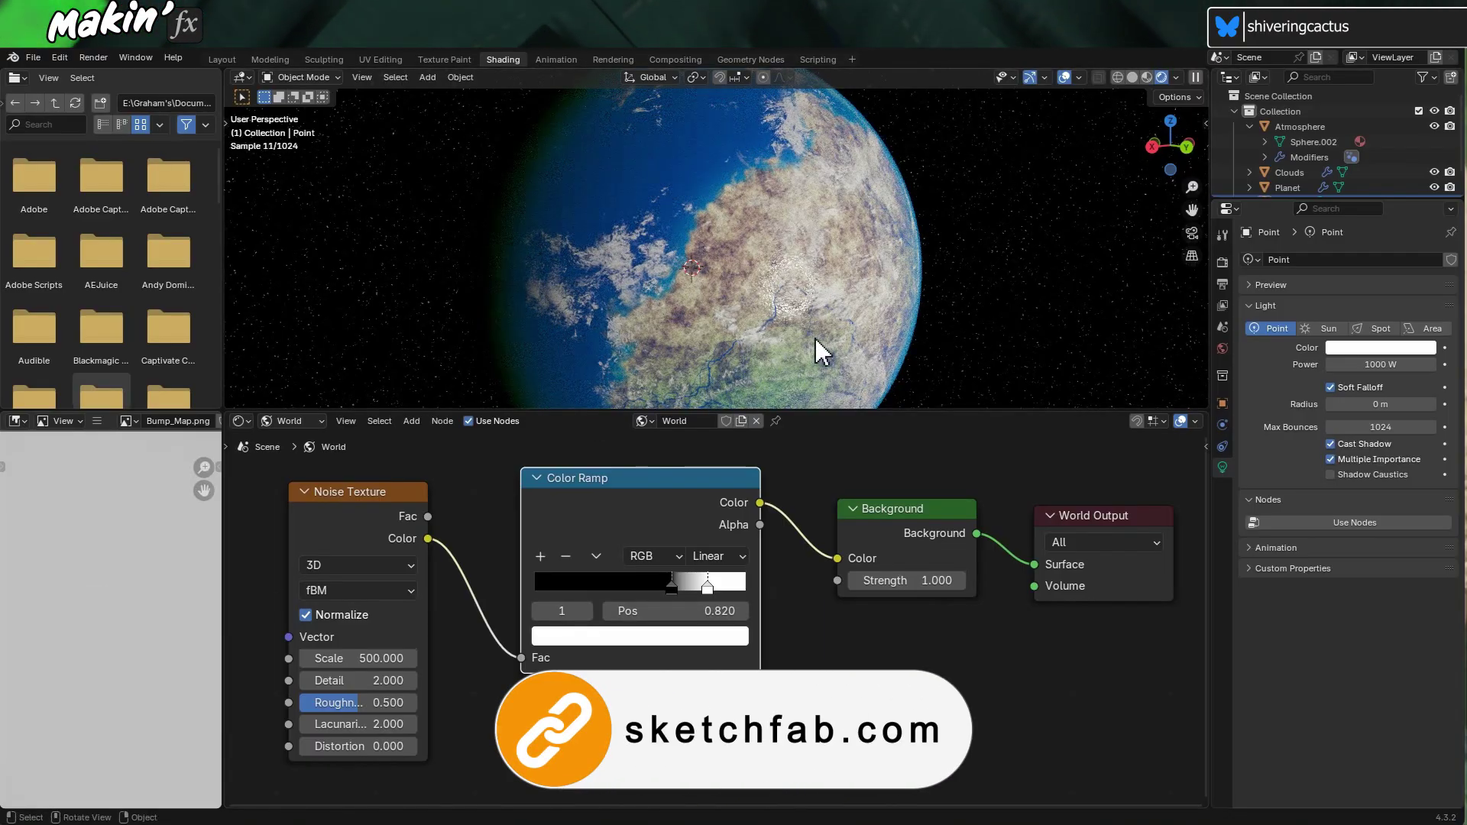
# Scroll the Sketchfab 'asteroids' results and open an asteroid model's page
pyautogui.scroll(-5, 838, 348)
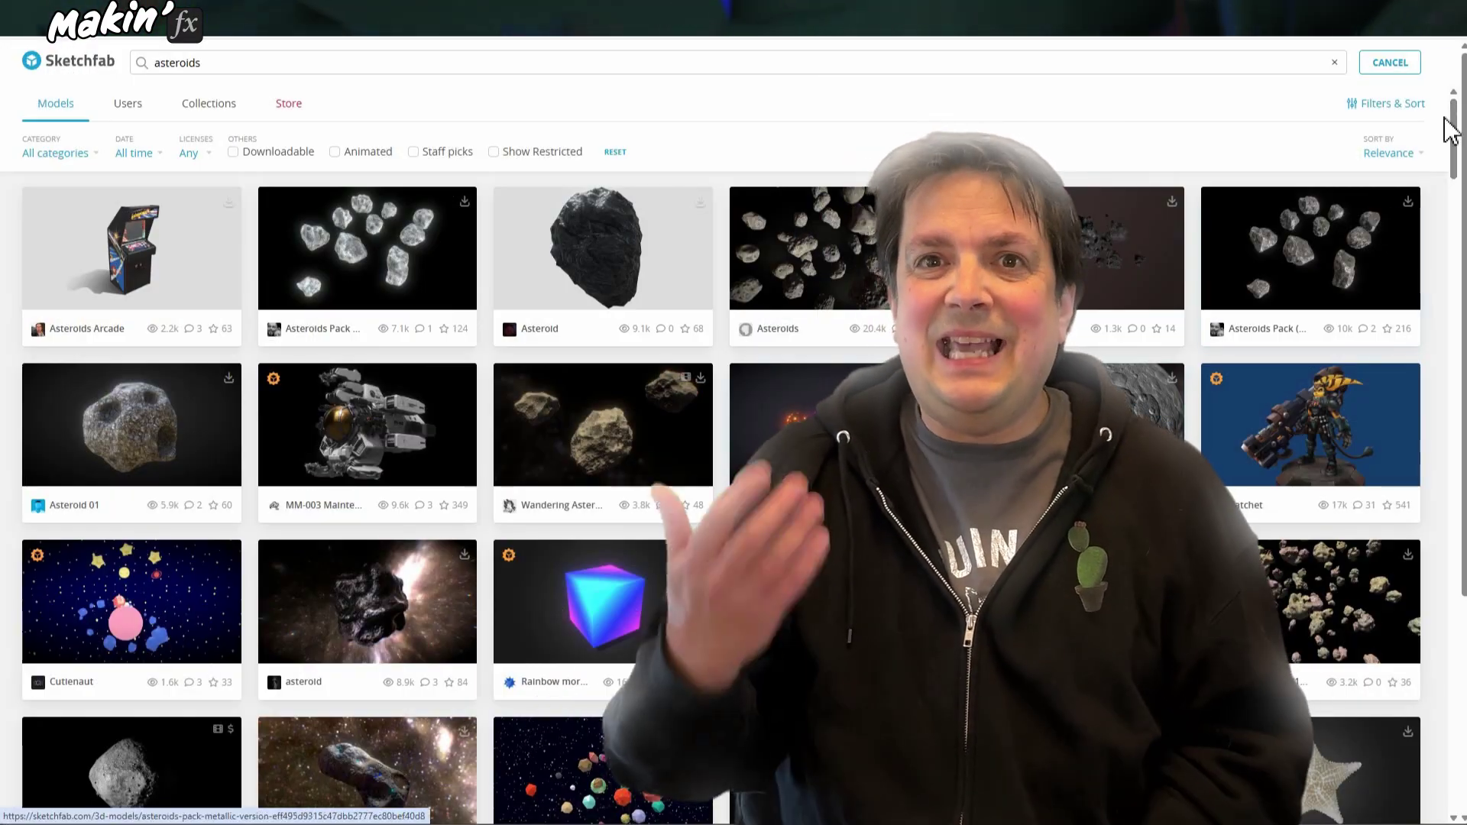
pyautogui.moveTo(1449, 129); pyautogui.dragTo(1455, 191)
pyautogui.click(1332, 534)
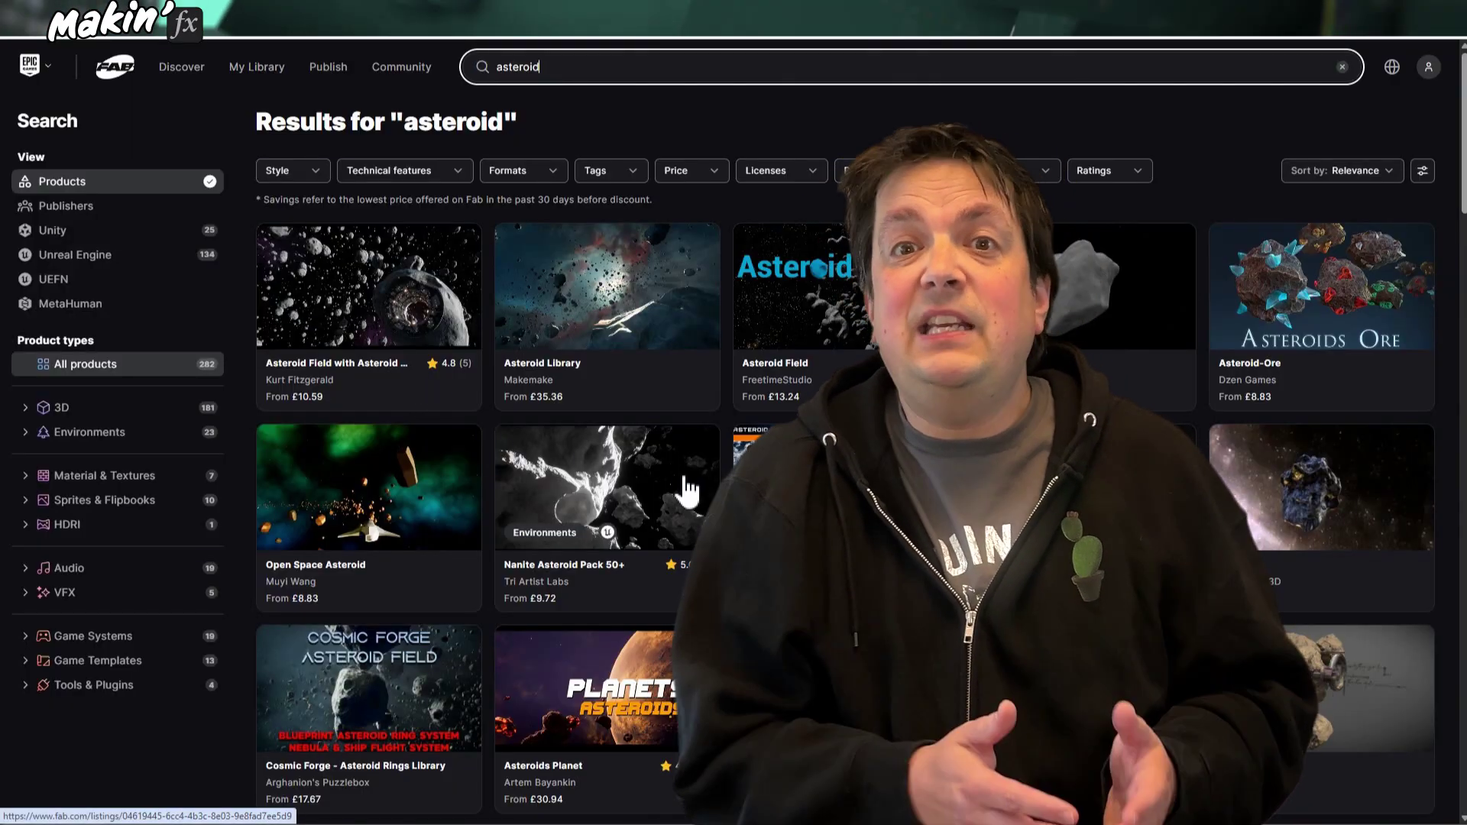
pyautogui.scroll(-2, 840, 458)
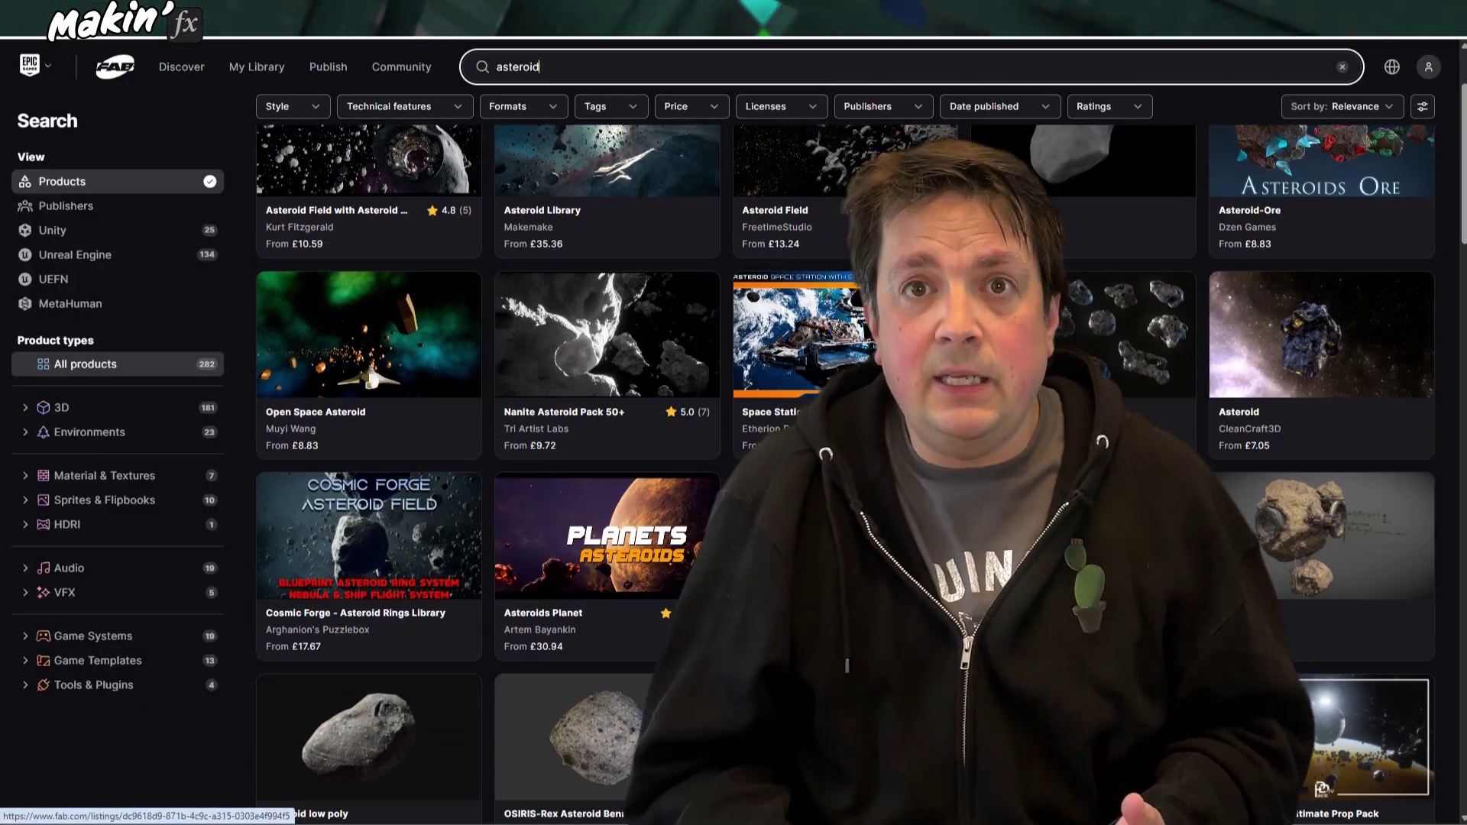
pyautogui.scroll(-3, 1291, 581)
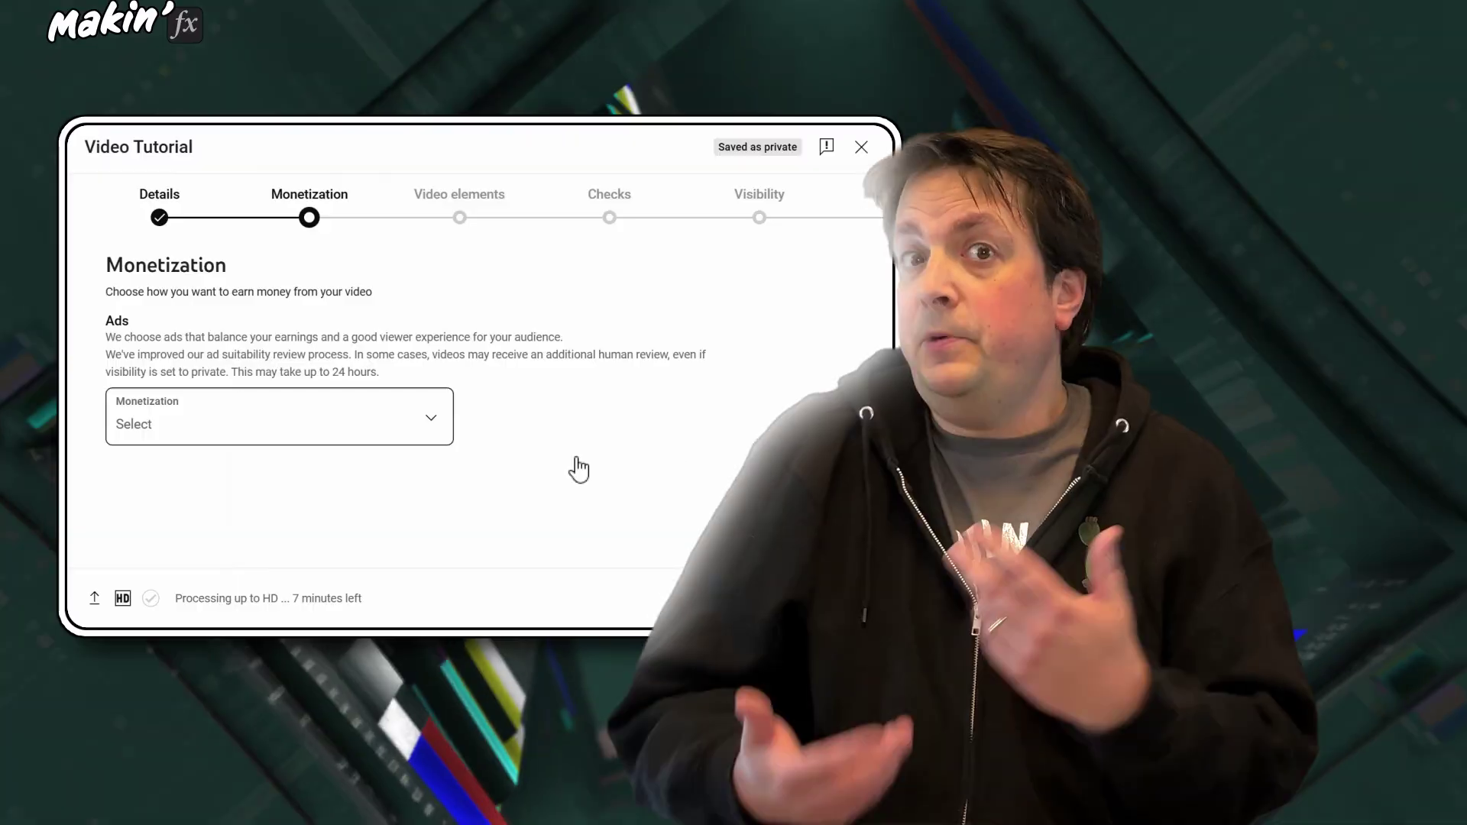
# Set the video's Monetization dropdown to On and confirm with Done
pyautogui.click(436, 419)
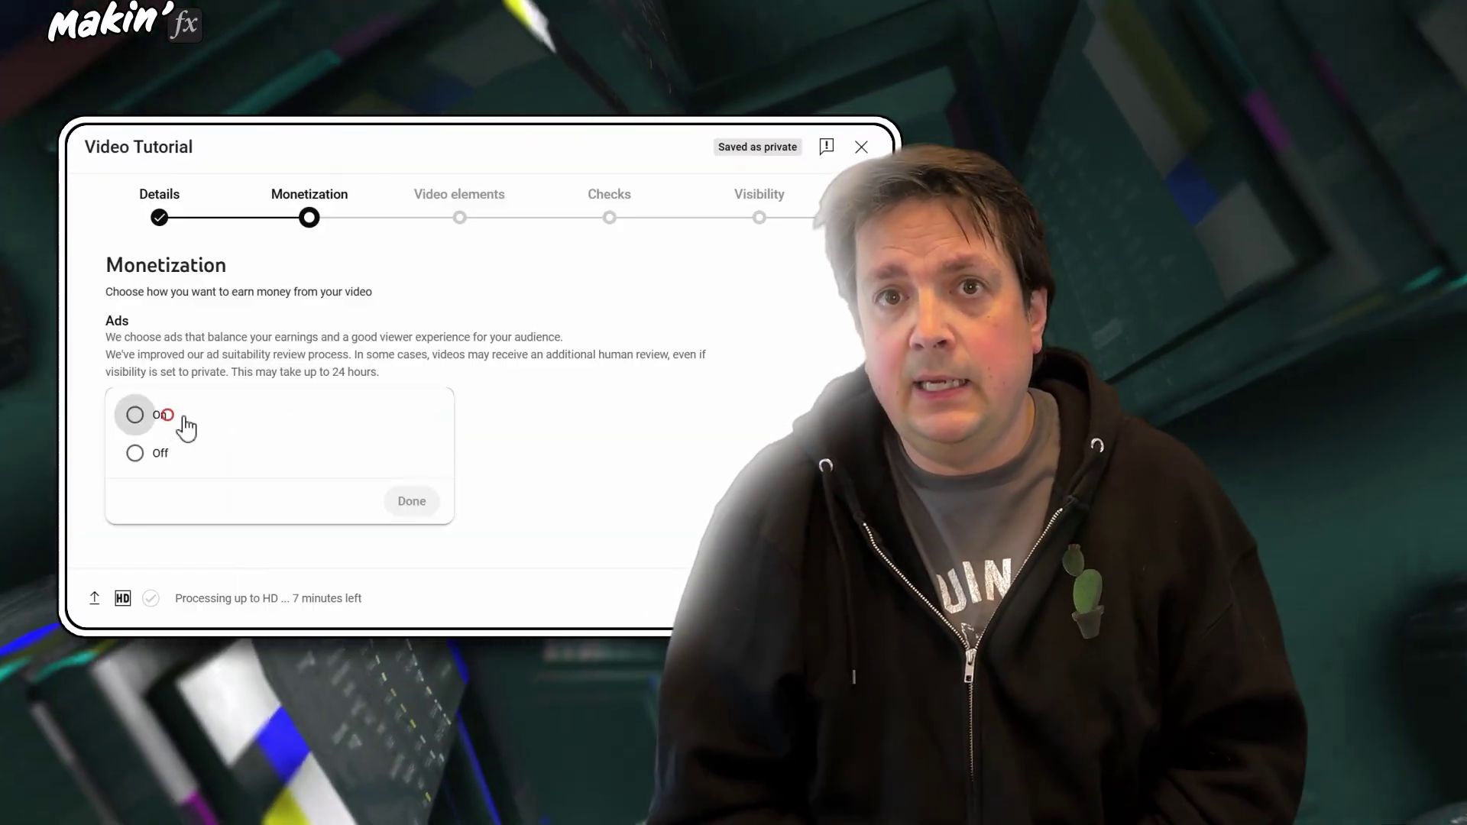
pyautogui.click(164, 418)
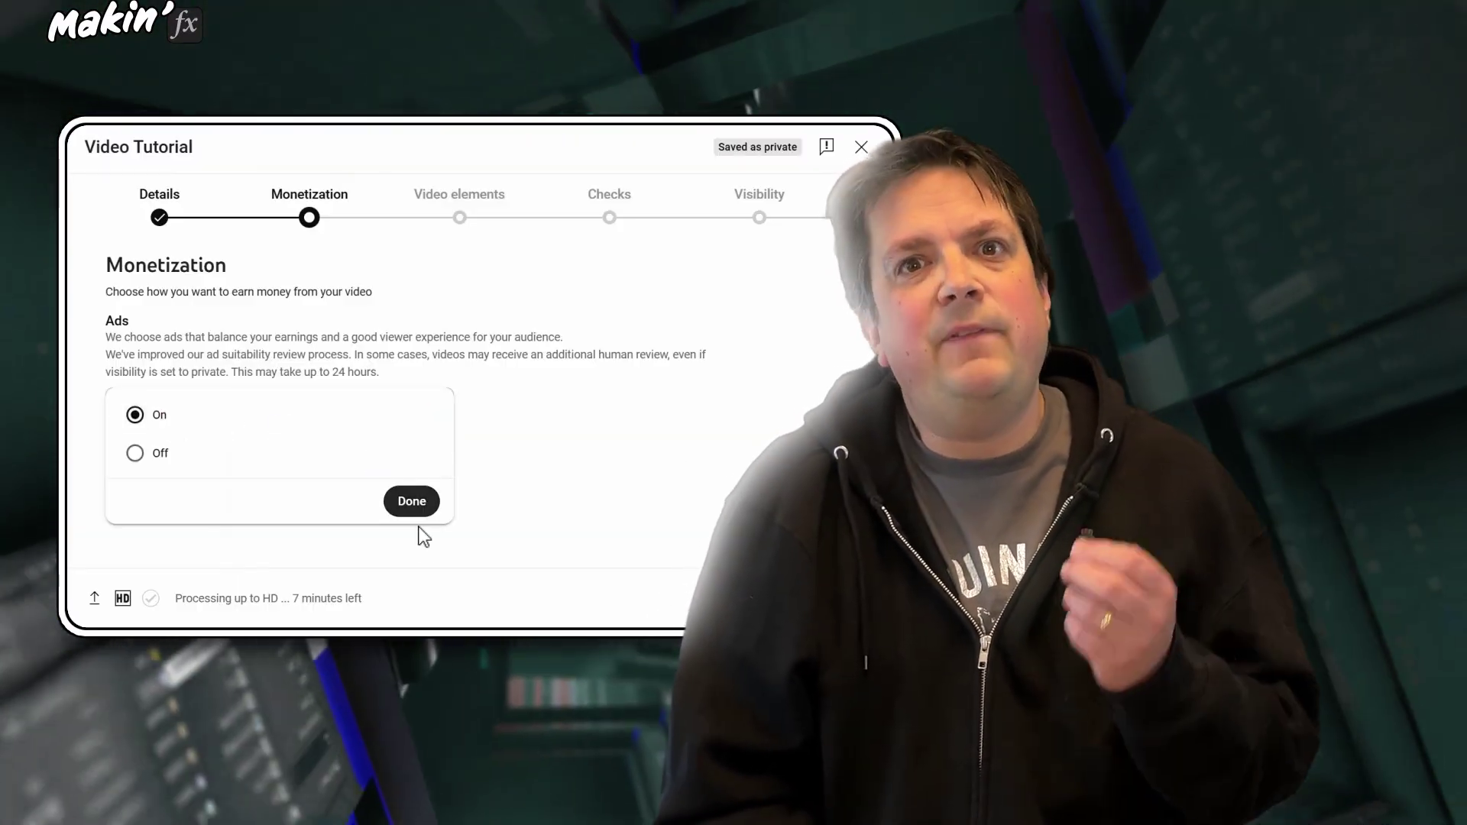
pyautogui.click(413, 501)
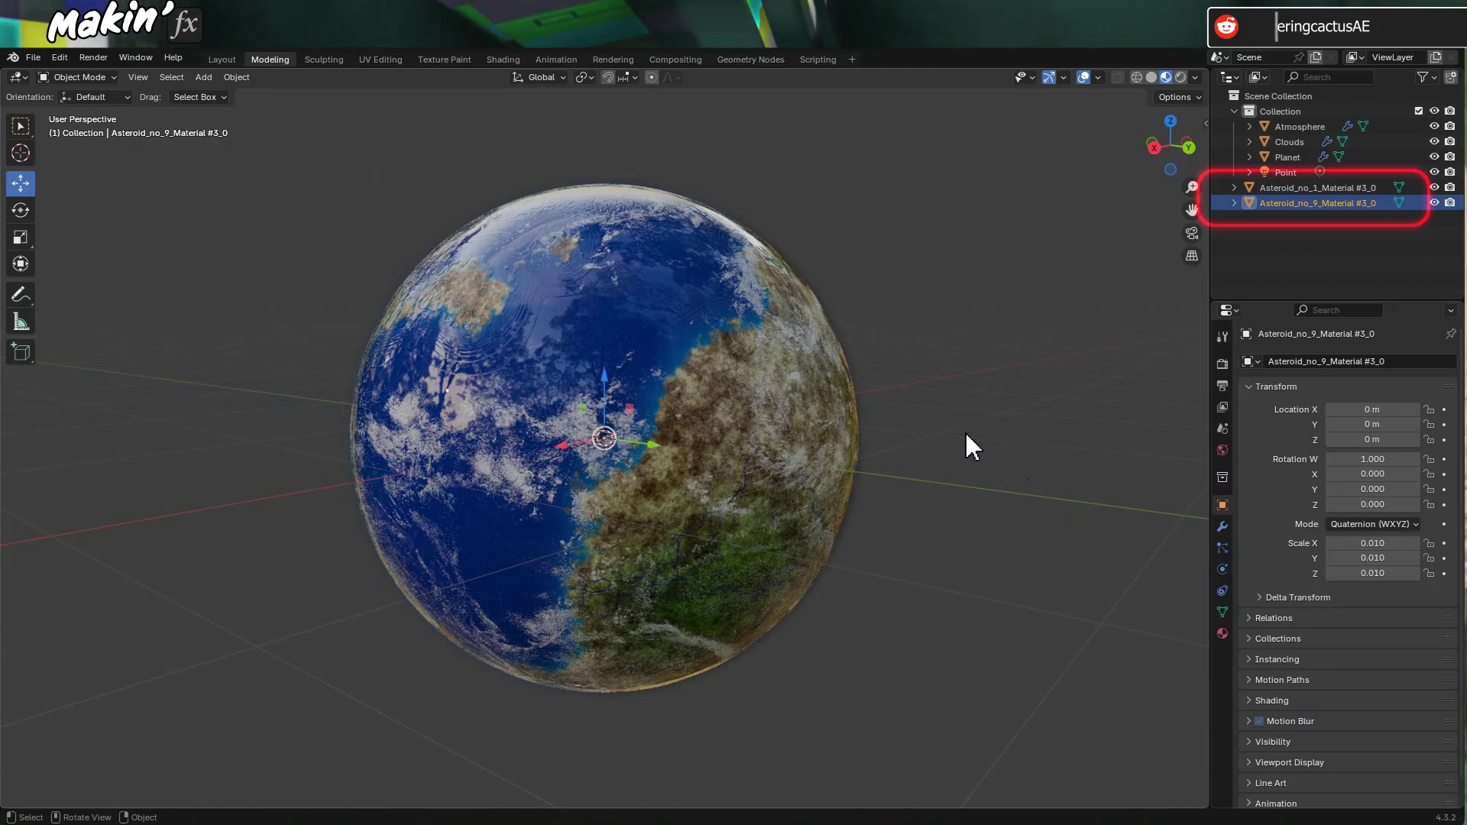
# Create a 'Rocks' collection in the Outliner and drag both asteroid objects into it
pyautogui.rightClick(1293, 238)
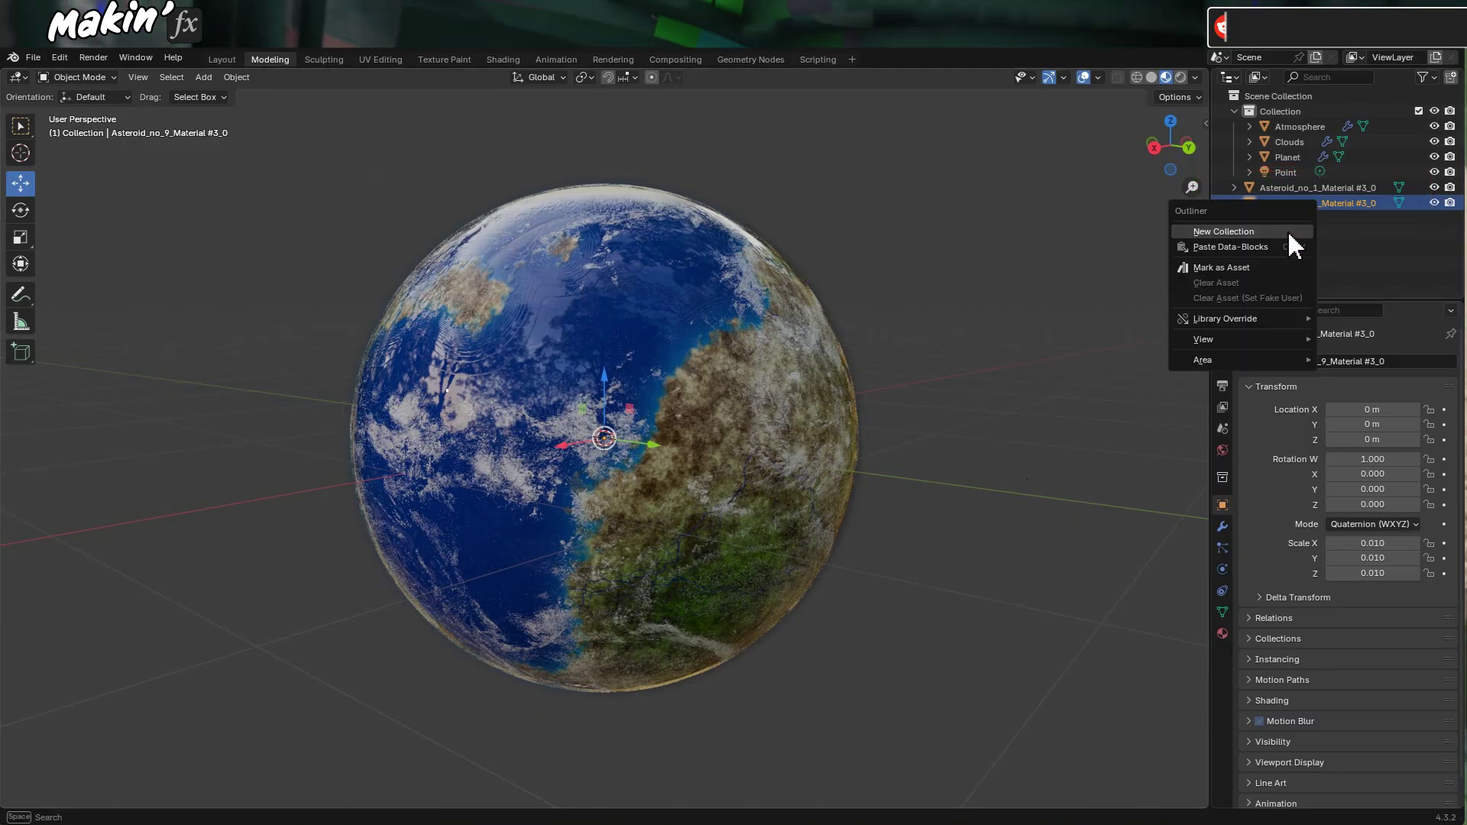
pyautogui.click(1289, 234)
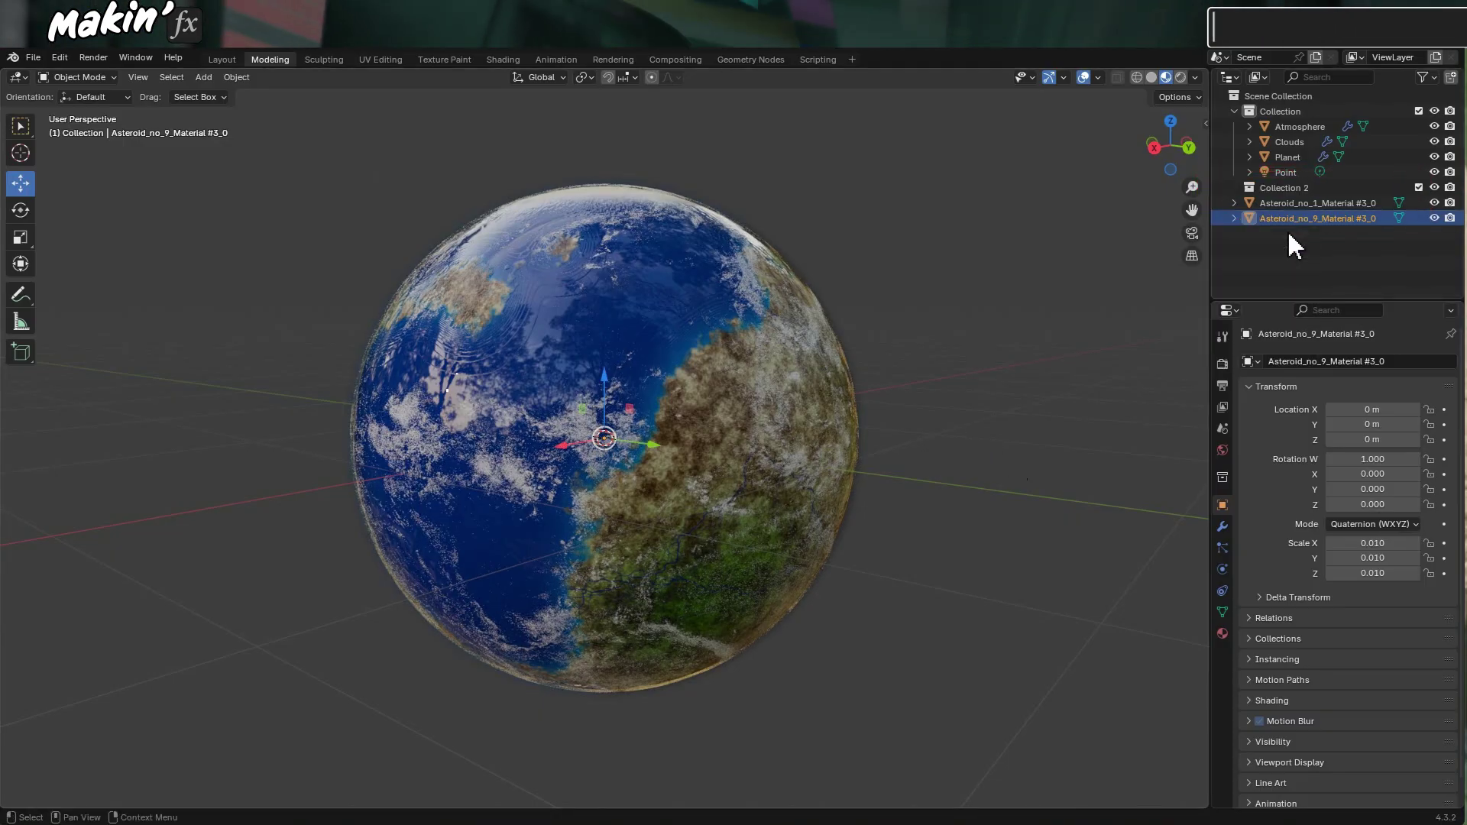
pyautogui.doubleClick(1299, 187)
pyautogui.write('Ro')
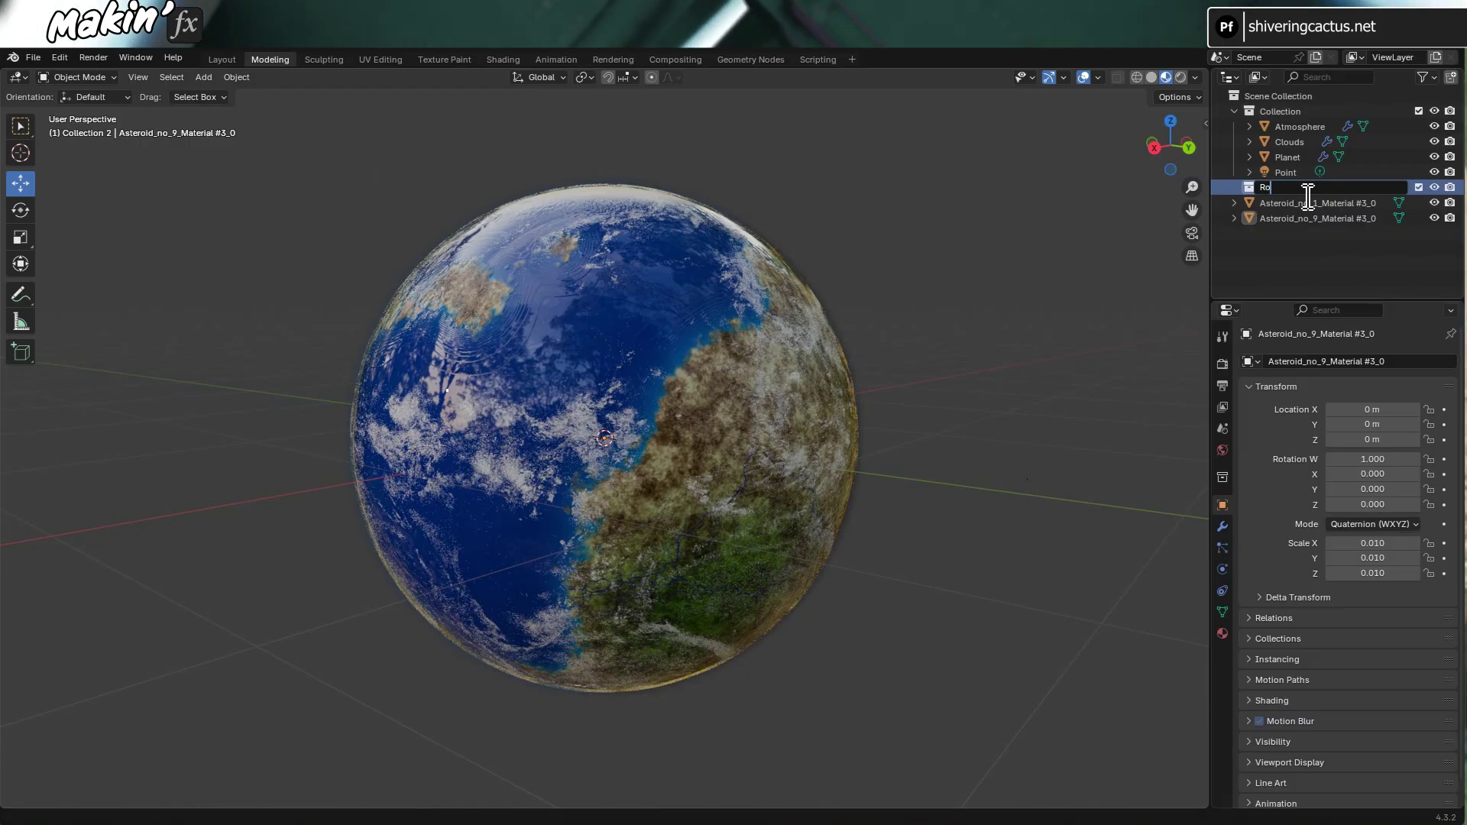
pyautogui.write('cks')
pyautogui.press('Return')
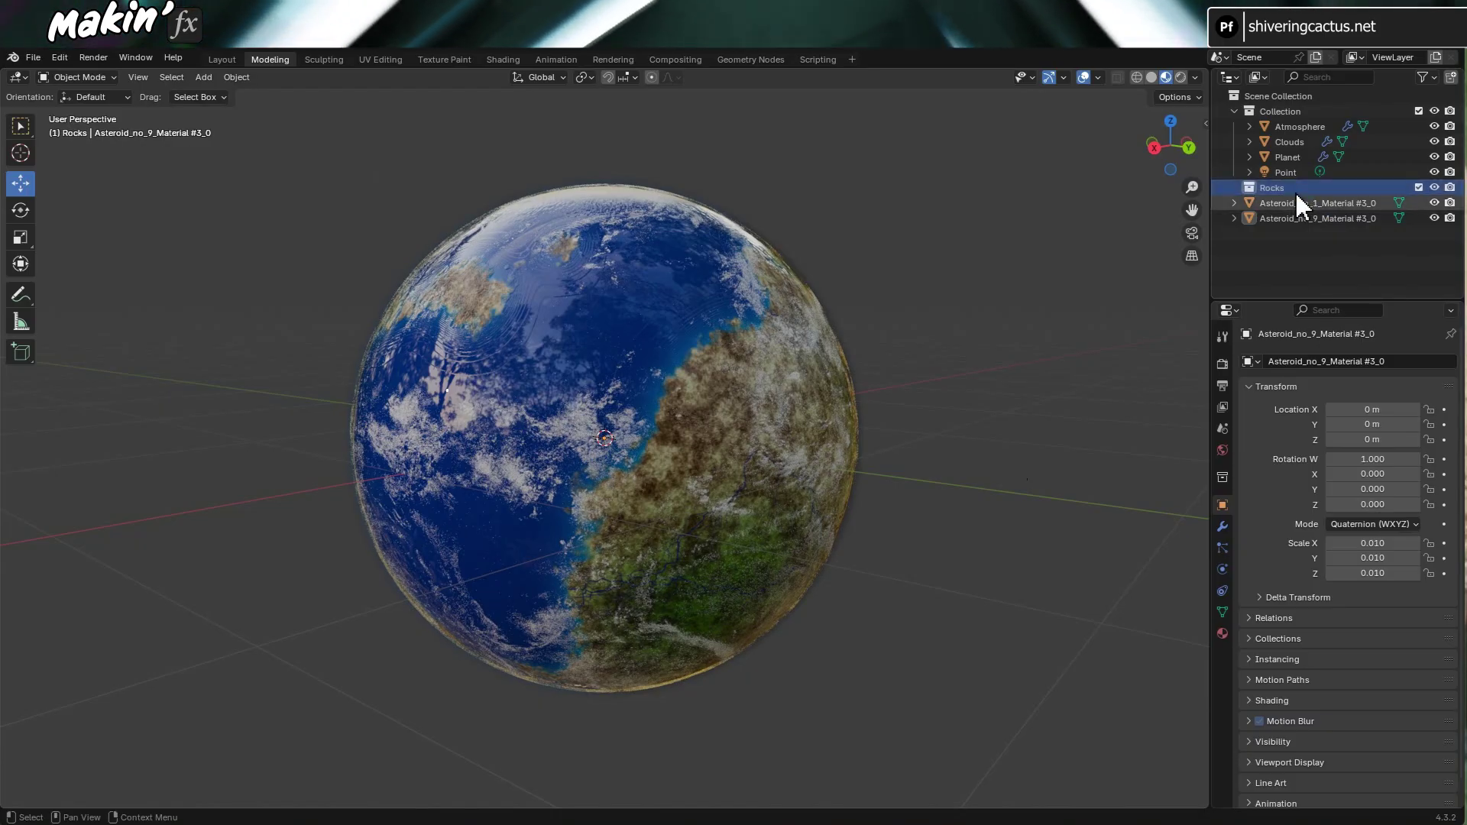
pyautogui.moveTo(1295, 203)
pyautogui.mouseDown()
pyautogui.moveTo(1290, 190)
pyautogui.moveTo(1287, 219)
pyautogui.moveTo(1271, 191)
pyautogui.mouseUp()
# Collapse the Rocks collection and add a Torus mesh around the planet
pyautogui.click(1234, 187)
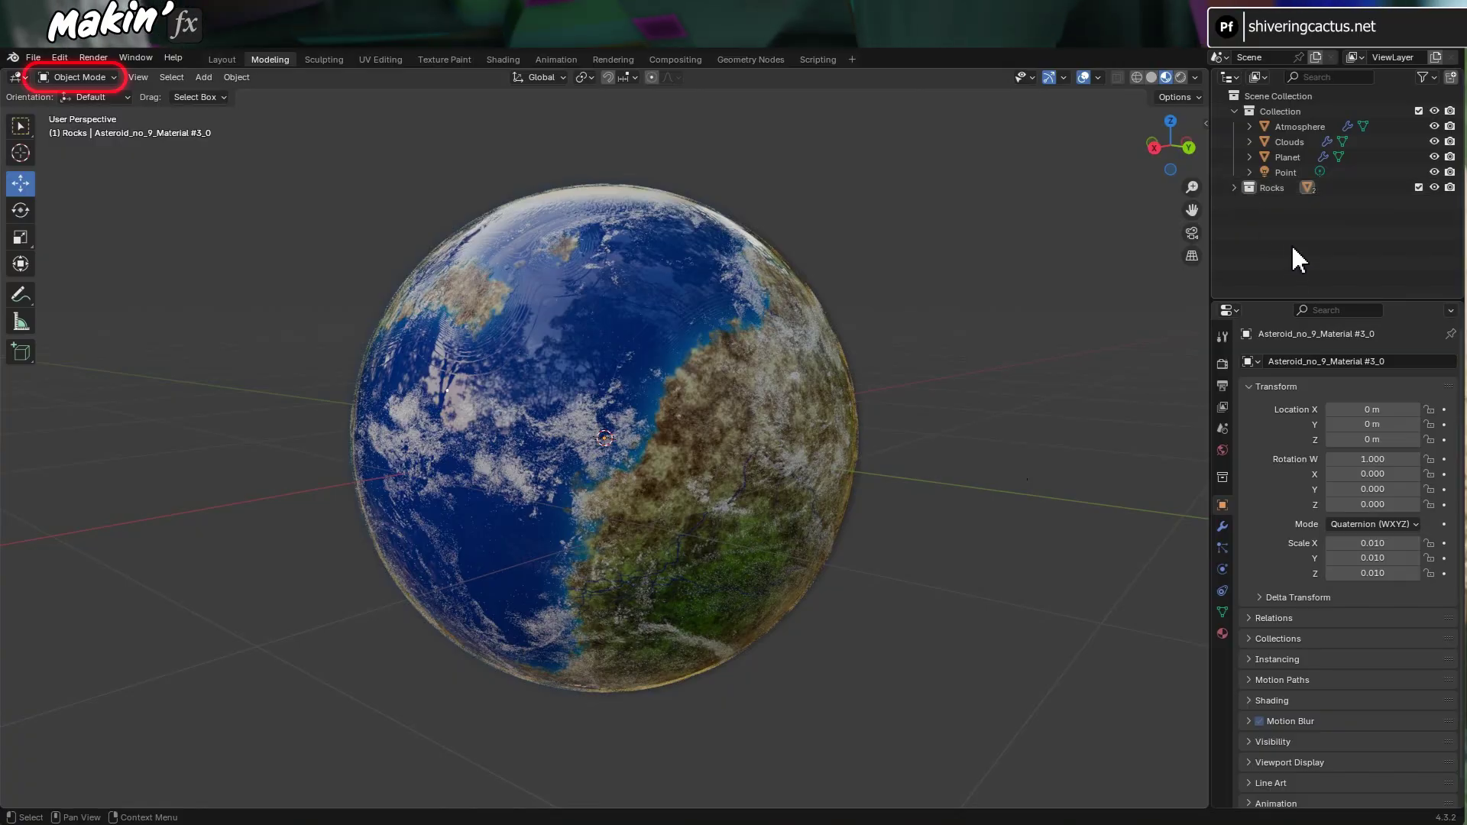
pyautogui.click(204, 77)
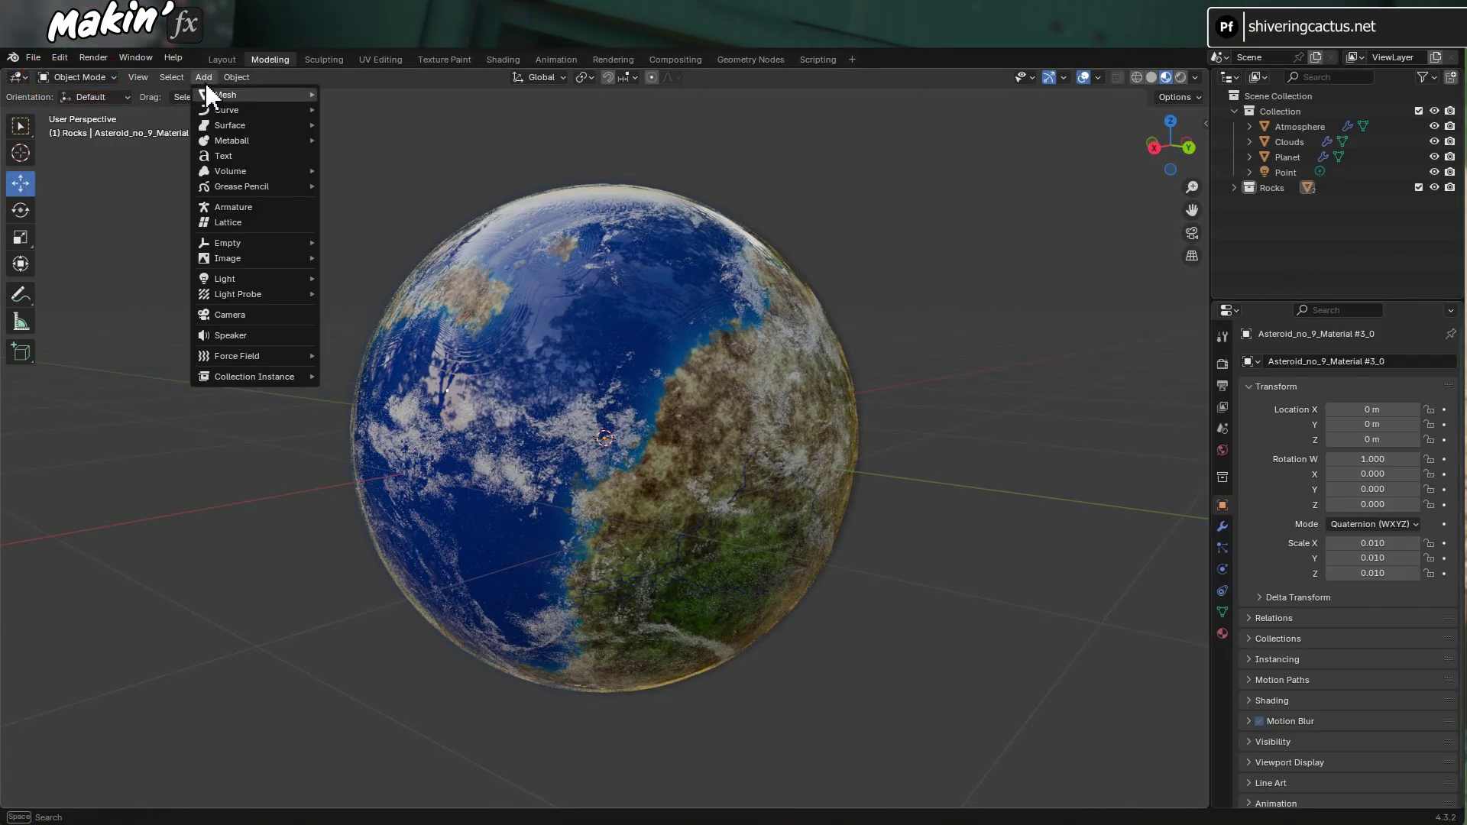
pyautogui.moveTo(229, 95)
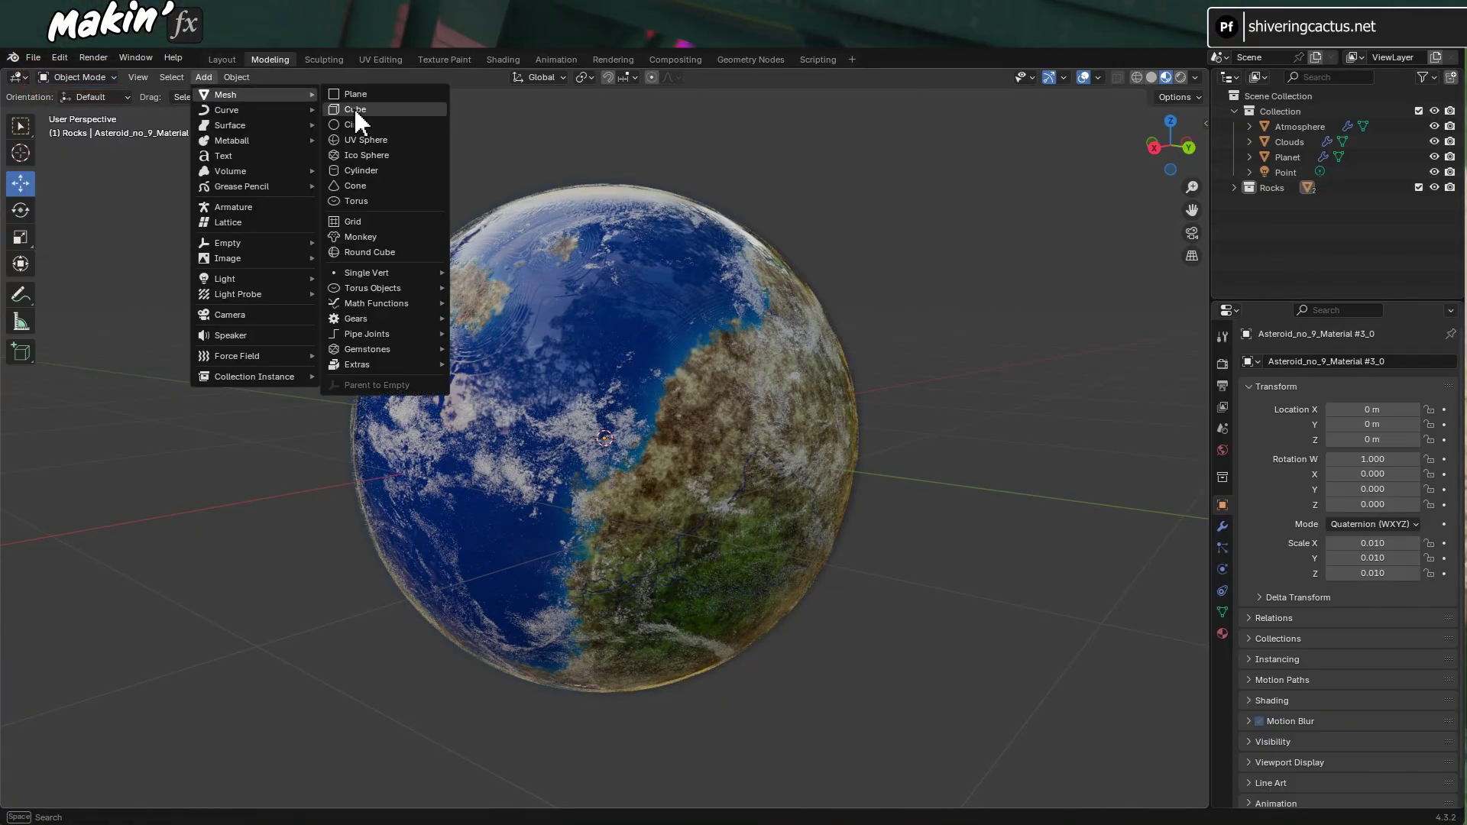
pyautogui.click(400, 201)
# Give the torus 96 major segments, 32 minor segments and a 2 m major radius
pyautogui.click(114, 797)
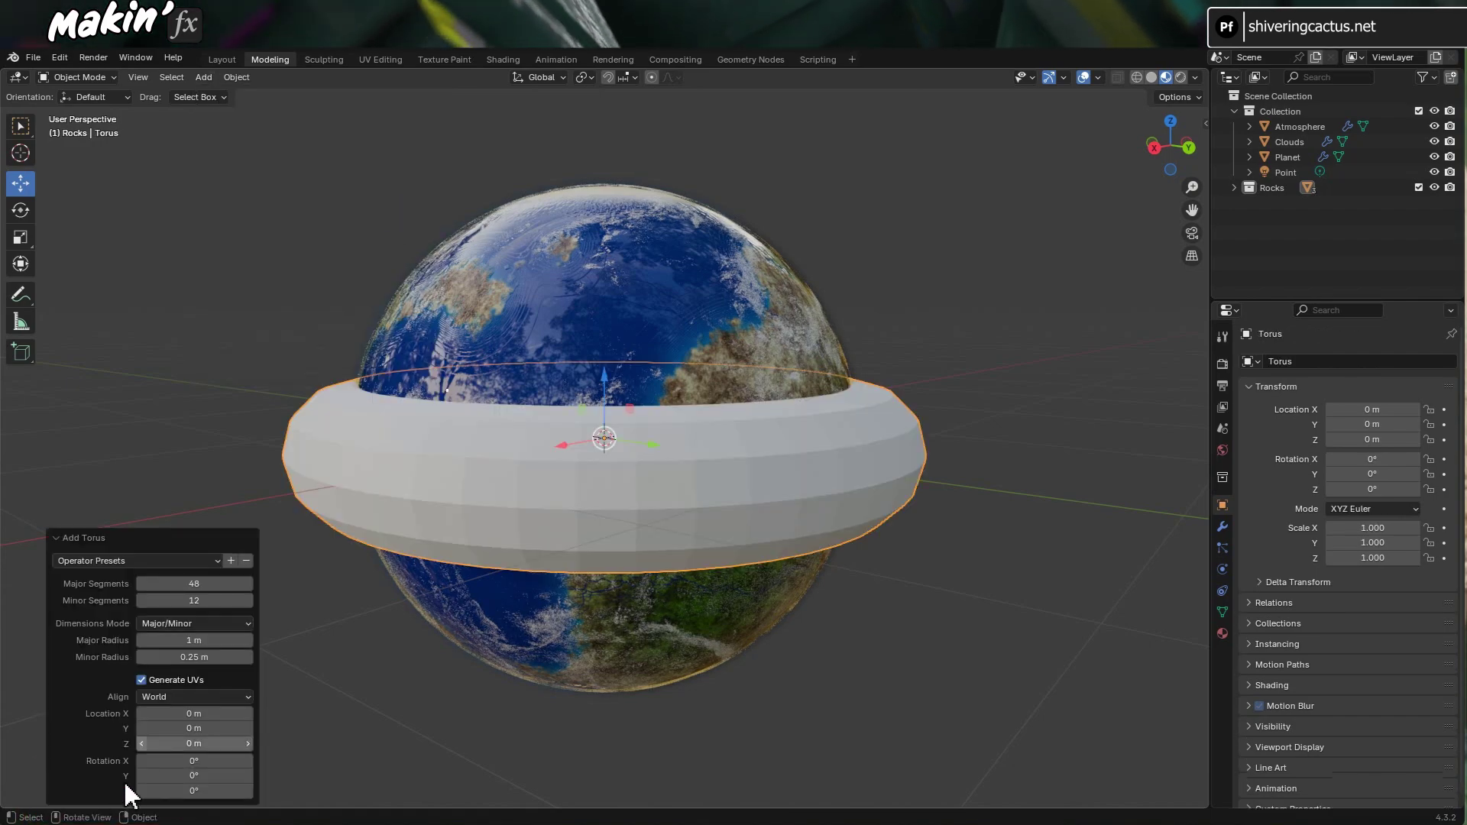
pyautogui.press('Return')
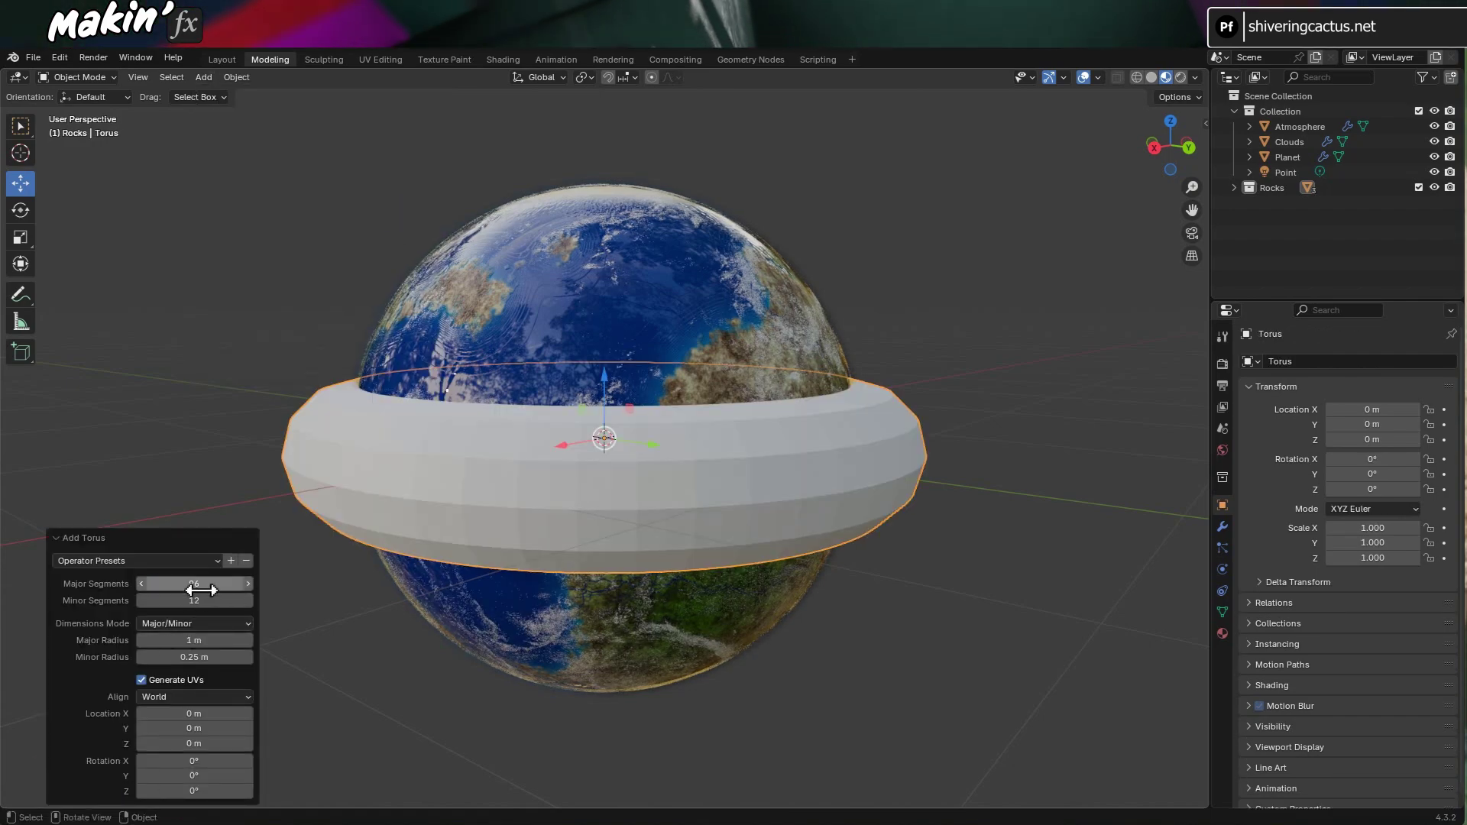
pyautogui.click(205, 601)
pyautogui.write('32')
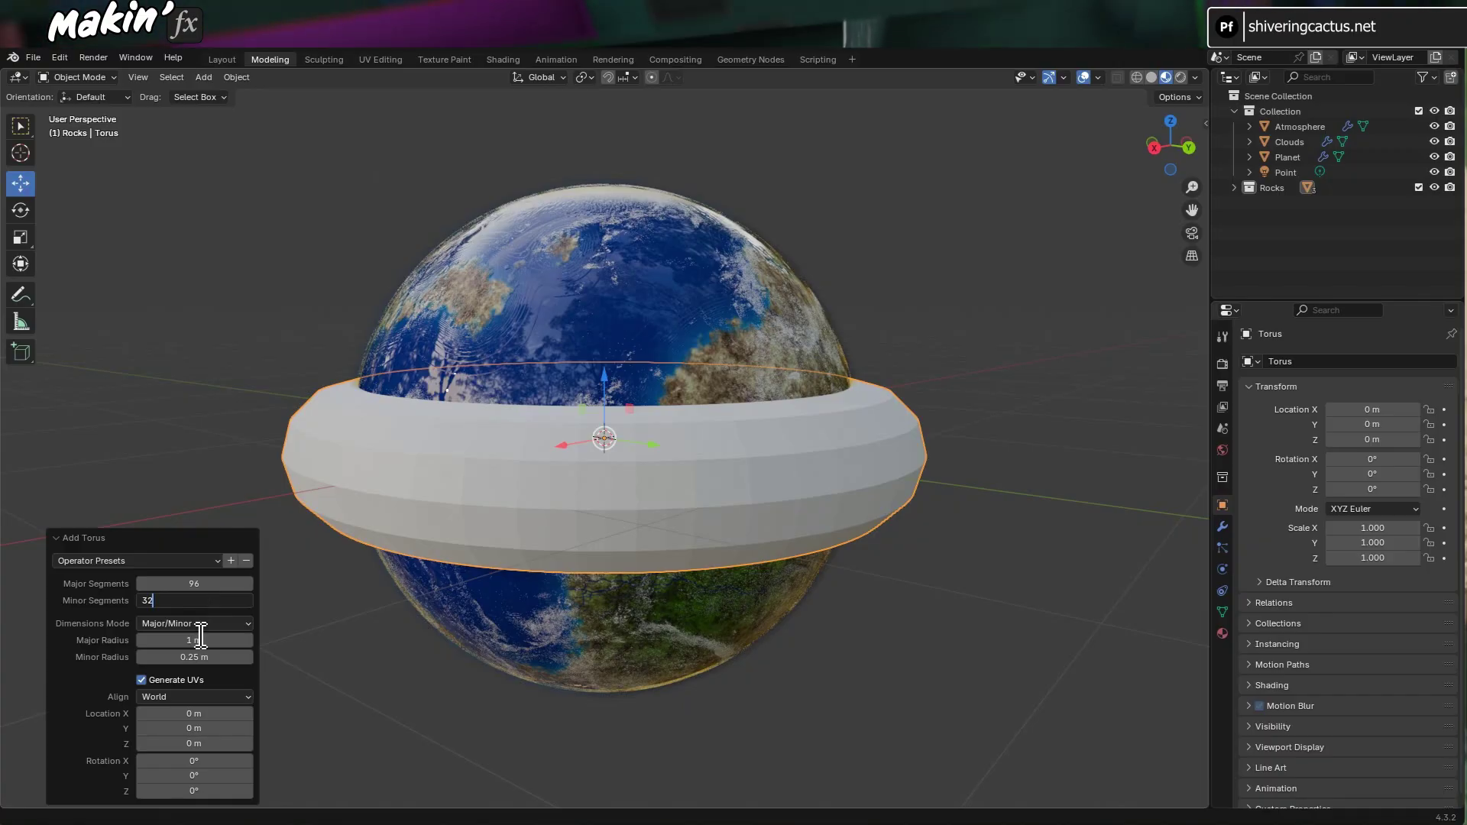
pyautogui.press('Return')
pyautogui.write('2')
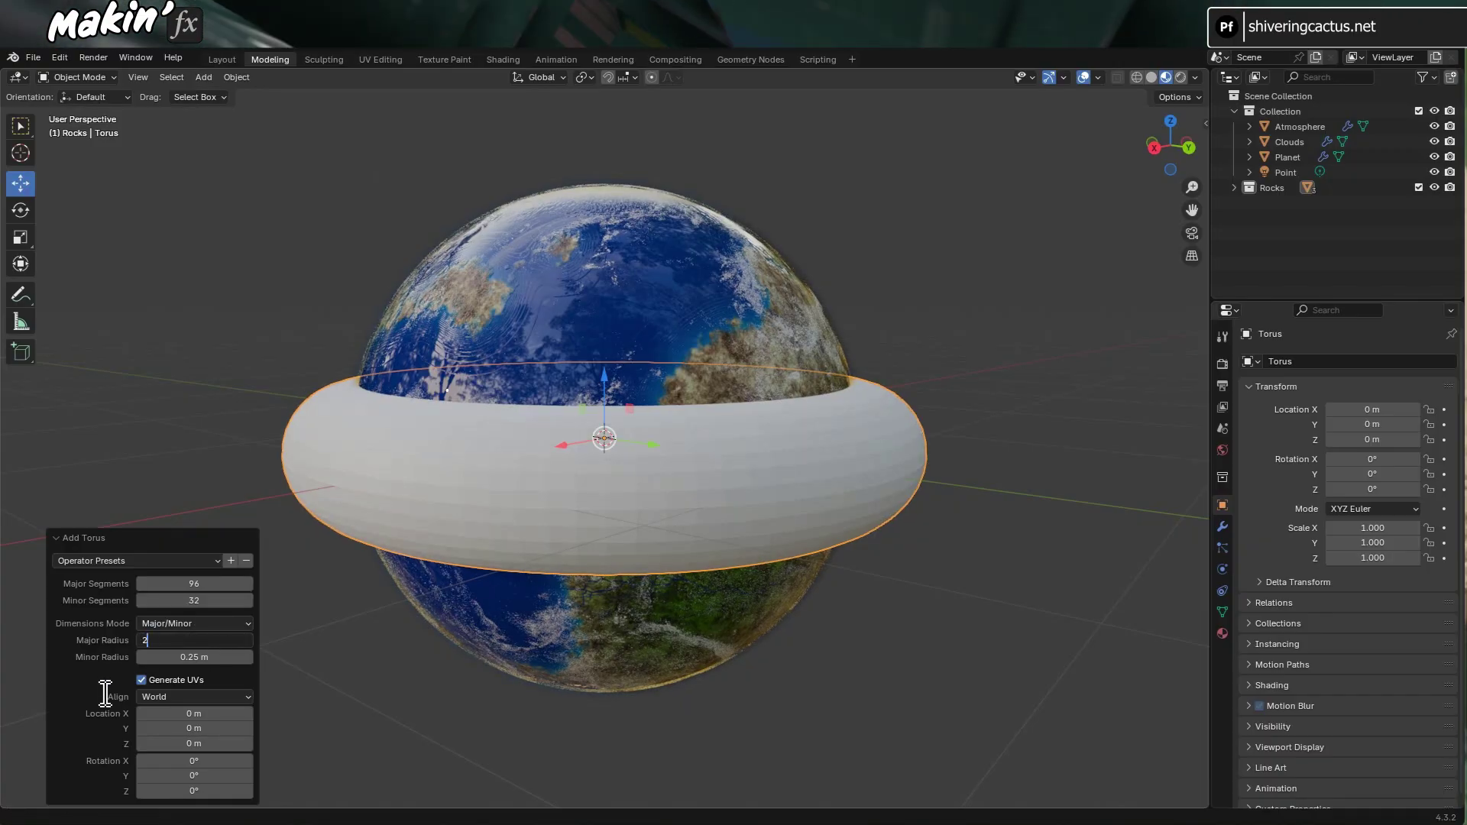
pyautogui.press('Return')
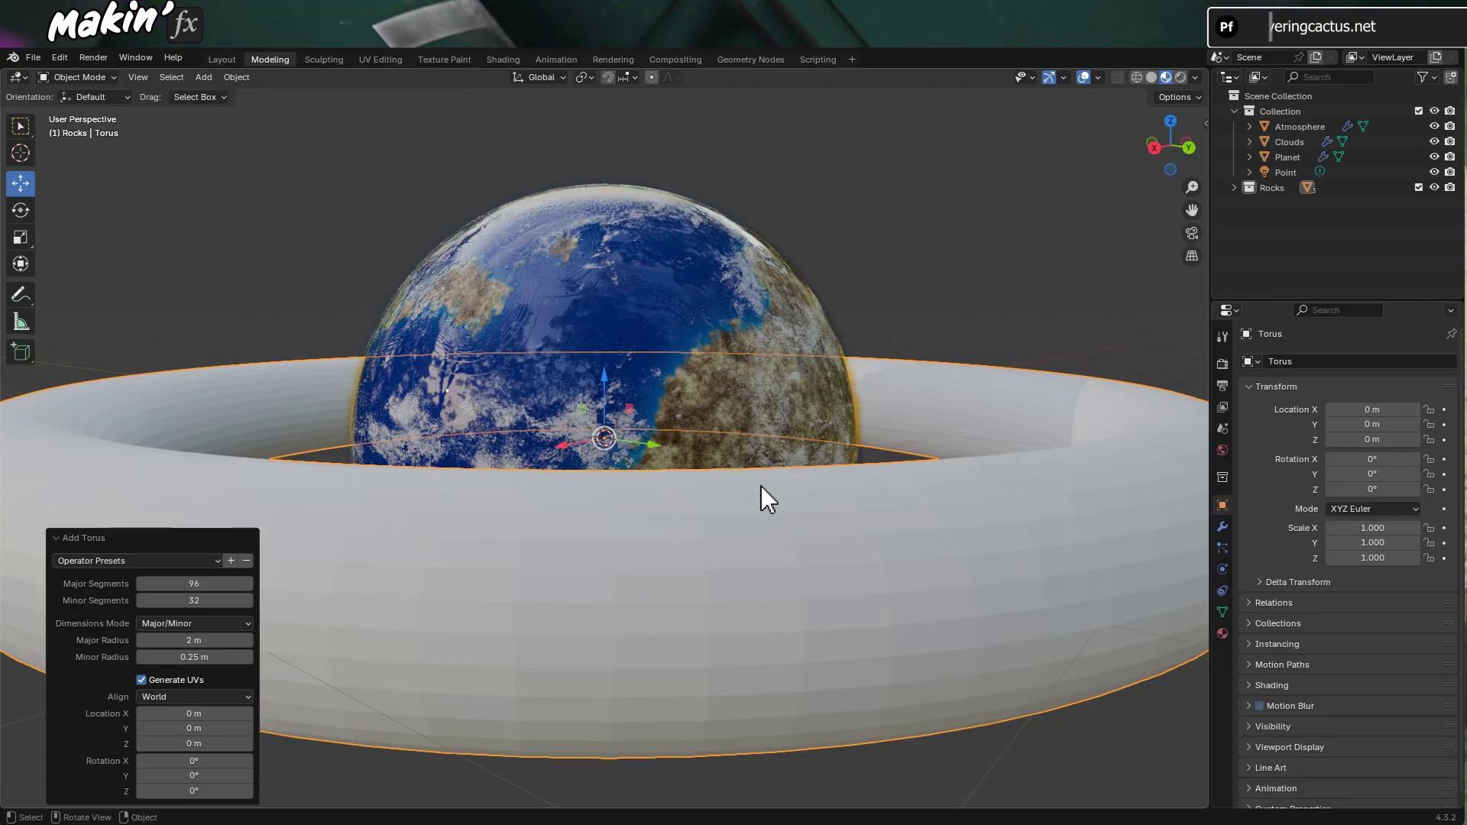
pyautogui.hotkey('alt', 'a')
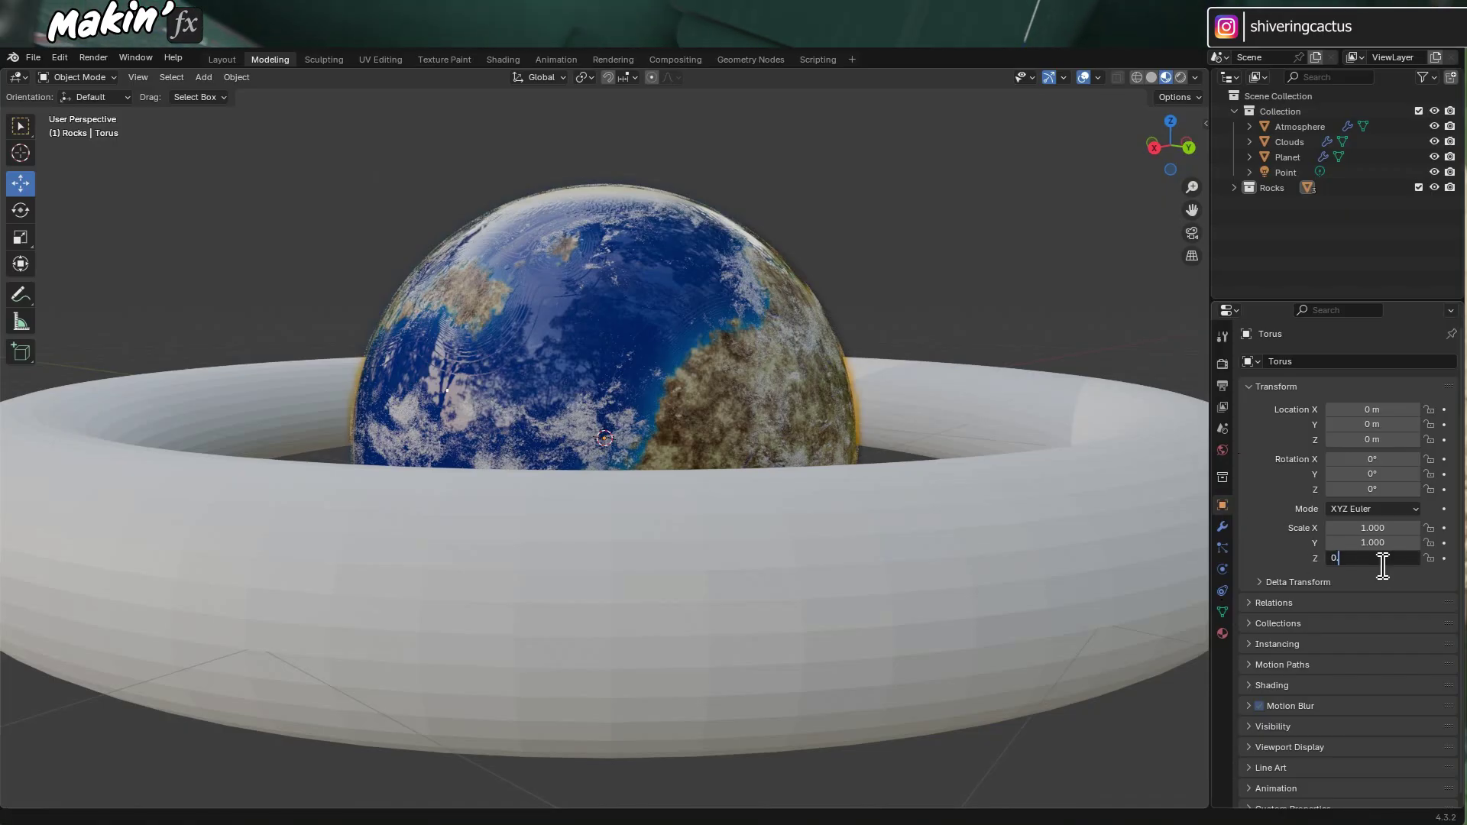
# Set the torus Z scale to 0.2 and apply Shade Auto Smooth to the ring
pyautogui.press('Return')
pyautogui.moveTo(752, 483); pyautogui.dragTo(665, 491, button='middle')
pyautogui.rightClick(570, 579)
pyautogui.click(564, 540)
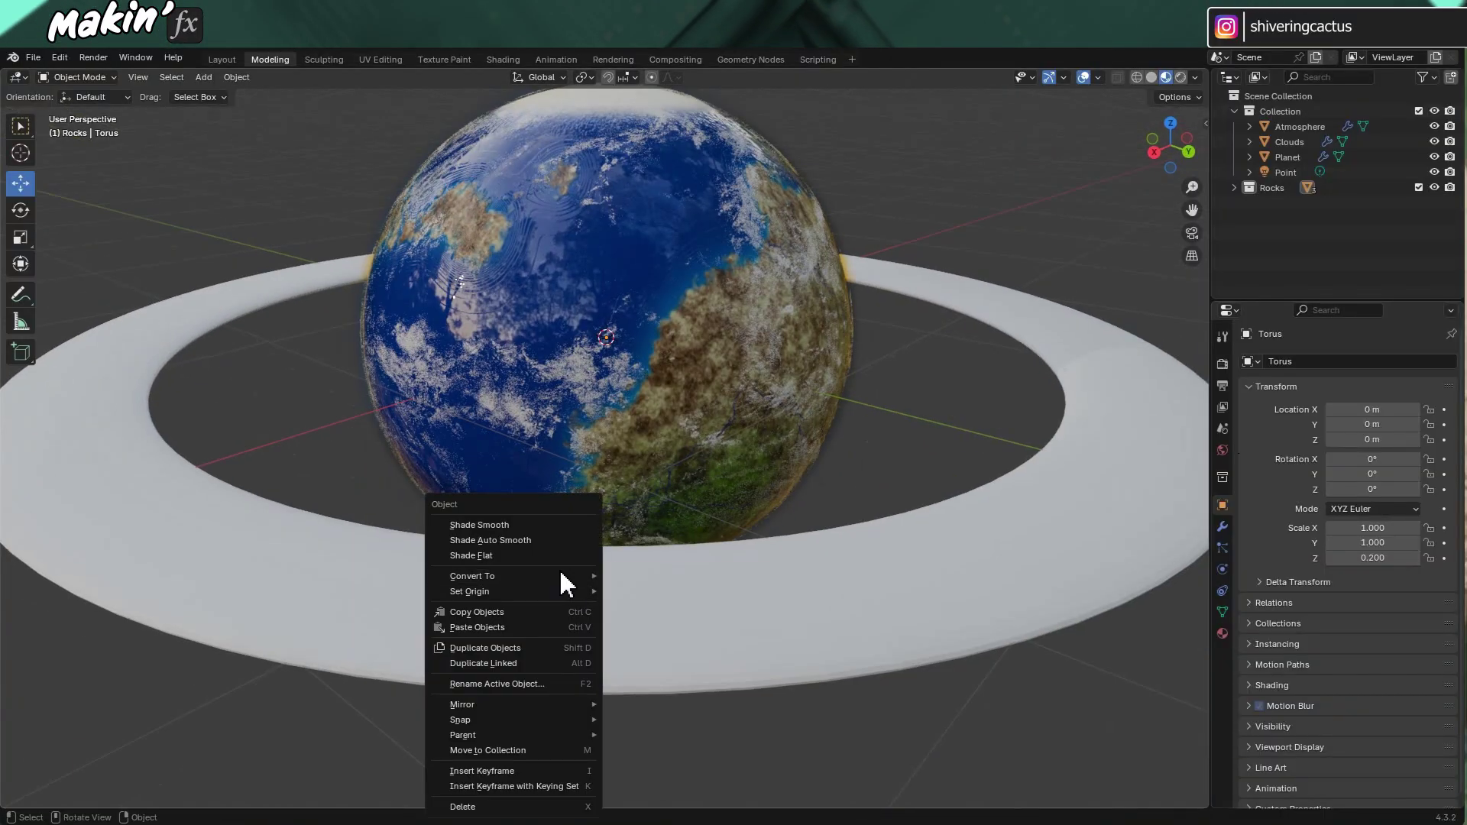
pyautogui.click(547, 540)
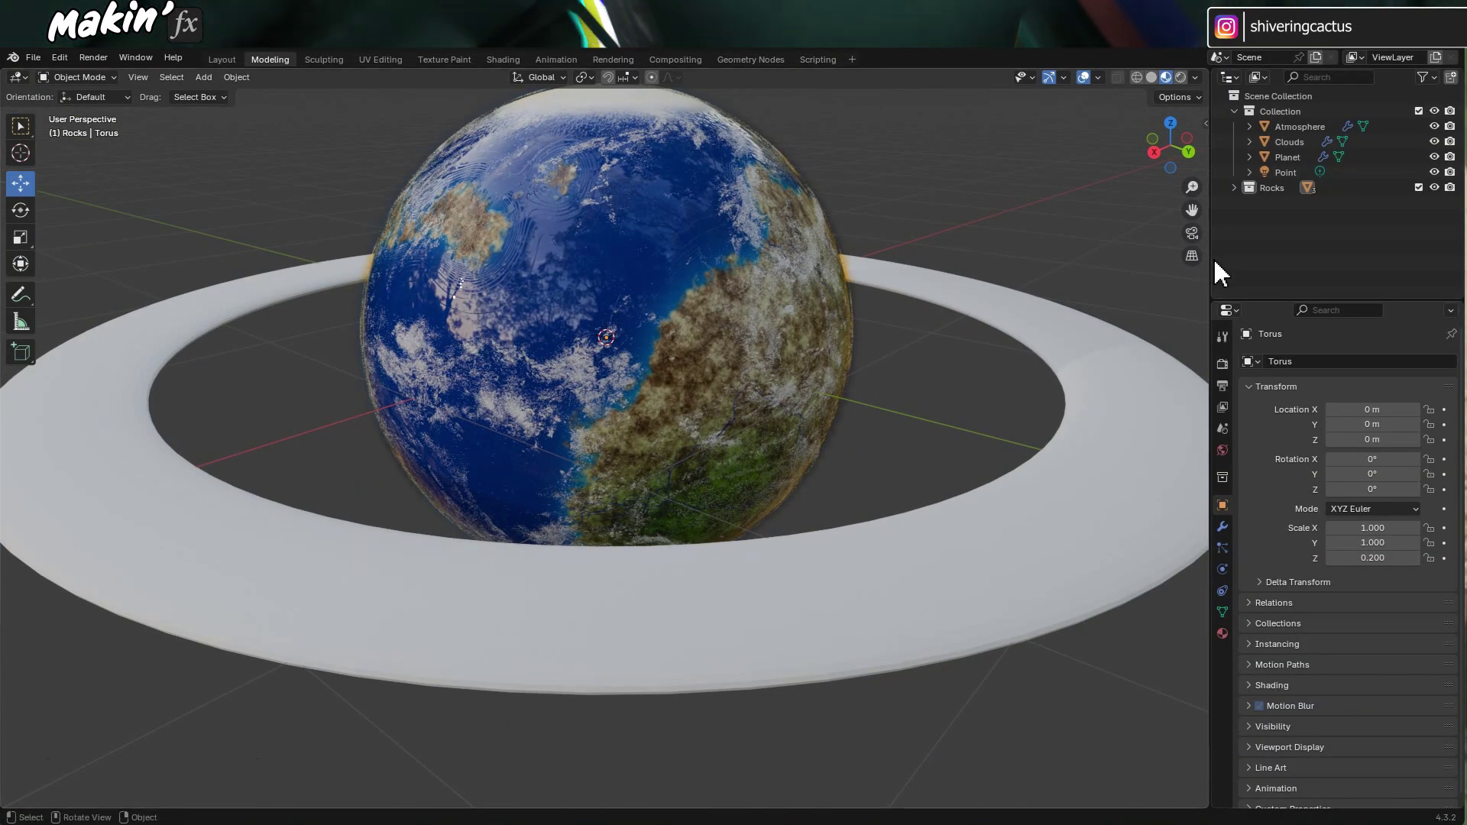
pyautogui.click(1234, 187)
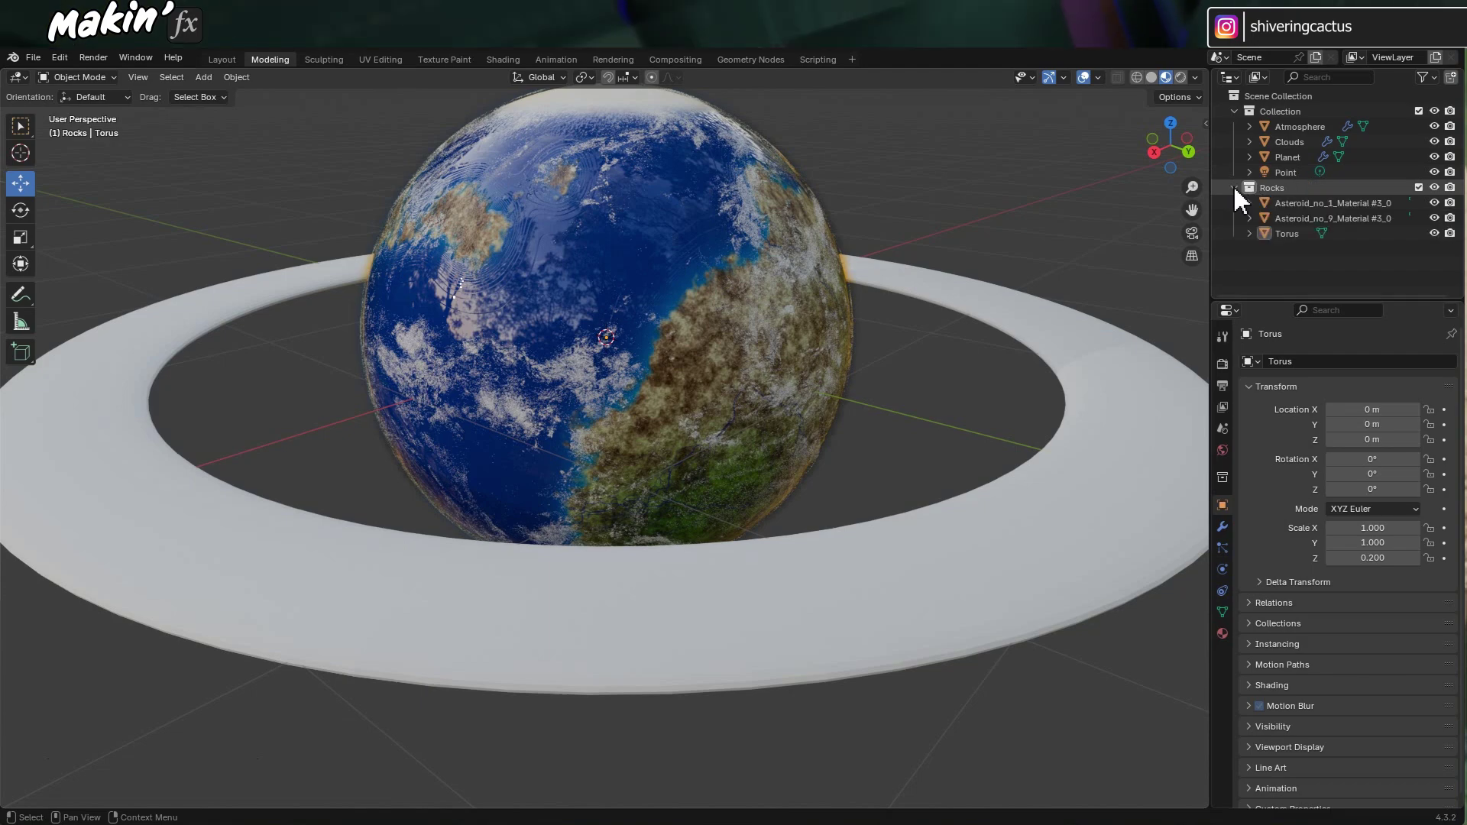
# Move the torus out of the Rocks collection and duplicate it
pyautogui.click(1286, 234)
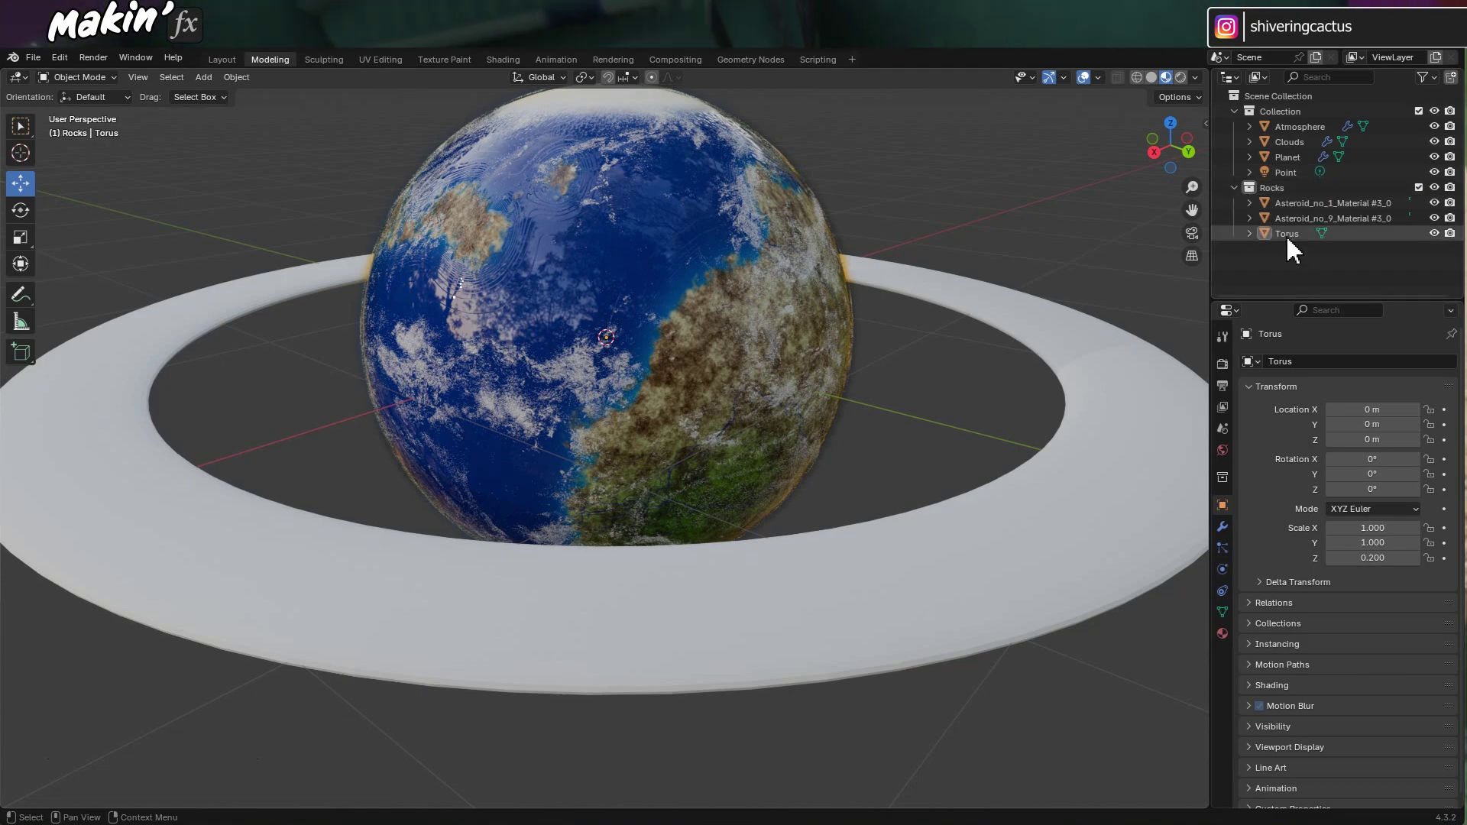
pyautogui.click(1232, 185)
pyautogui.hotkey('shift', 'd')
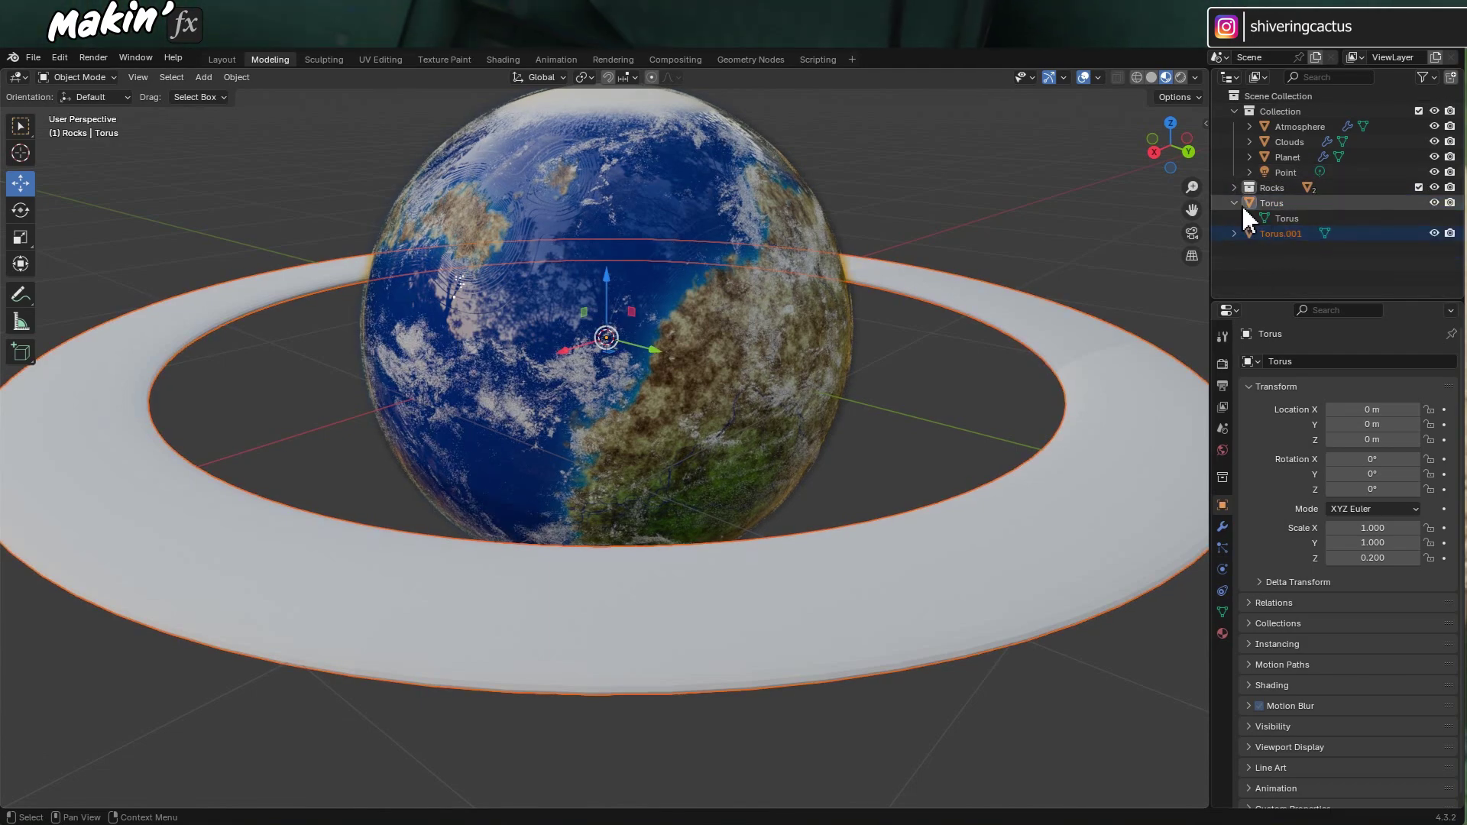
pyautogui.click(1234, 203)
# Name the tori Rocky Ring and Bandy Ring, and hide Bandy Ring in the viewport
pyautogui.doubleClick(1273, 202)
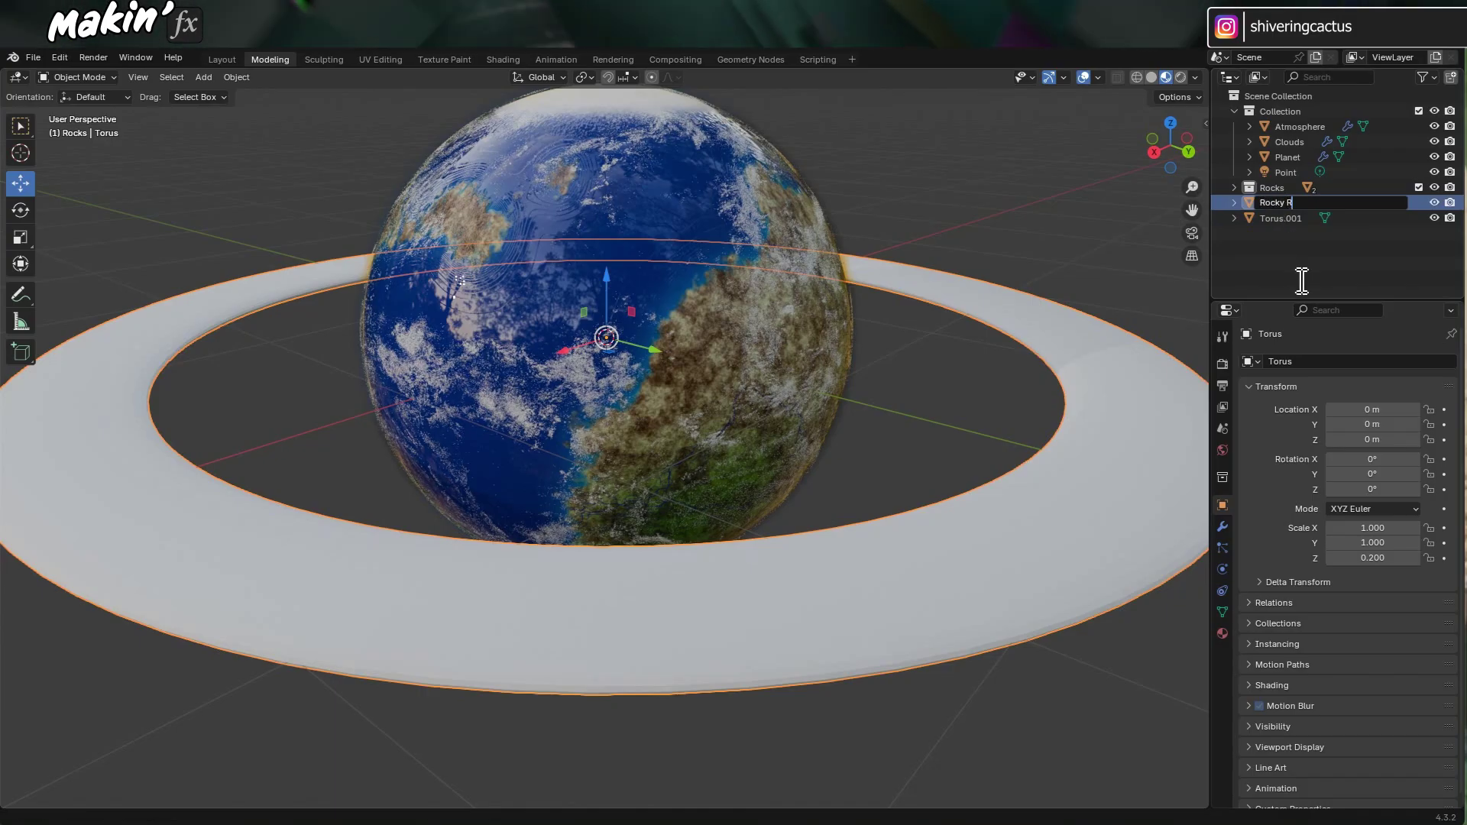
pyautogui.press('Return')
pyautogui.doubleClick(1283, 218)
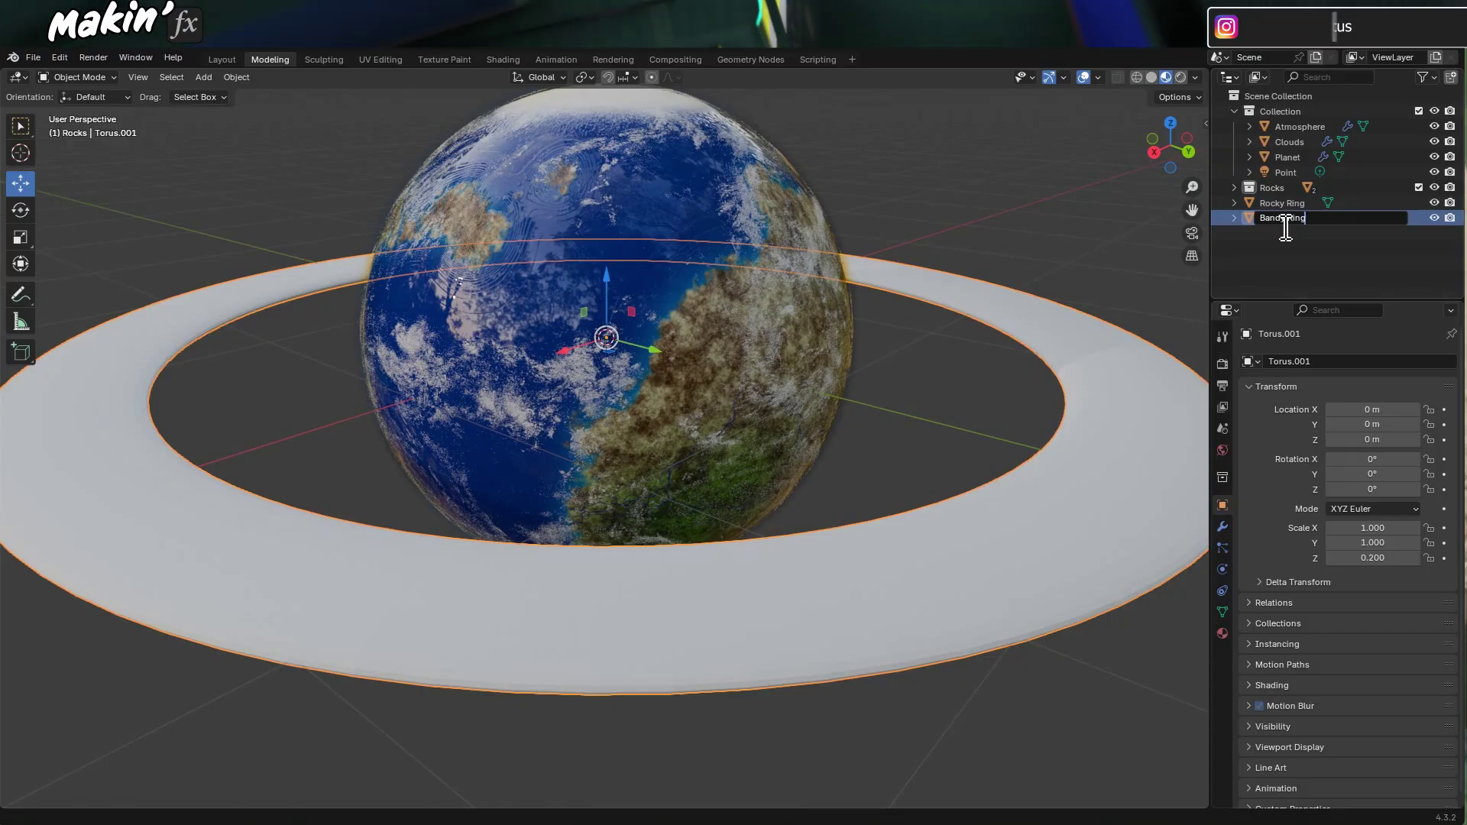
pyautogui.write('Bandy Ring')
pyautogui.press('Return')
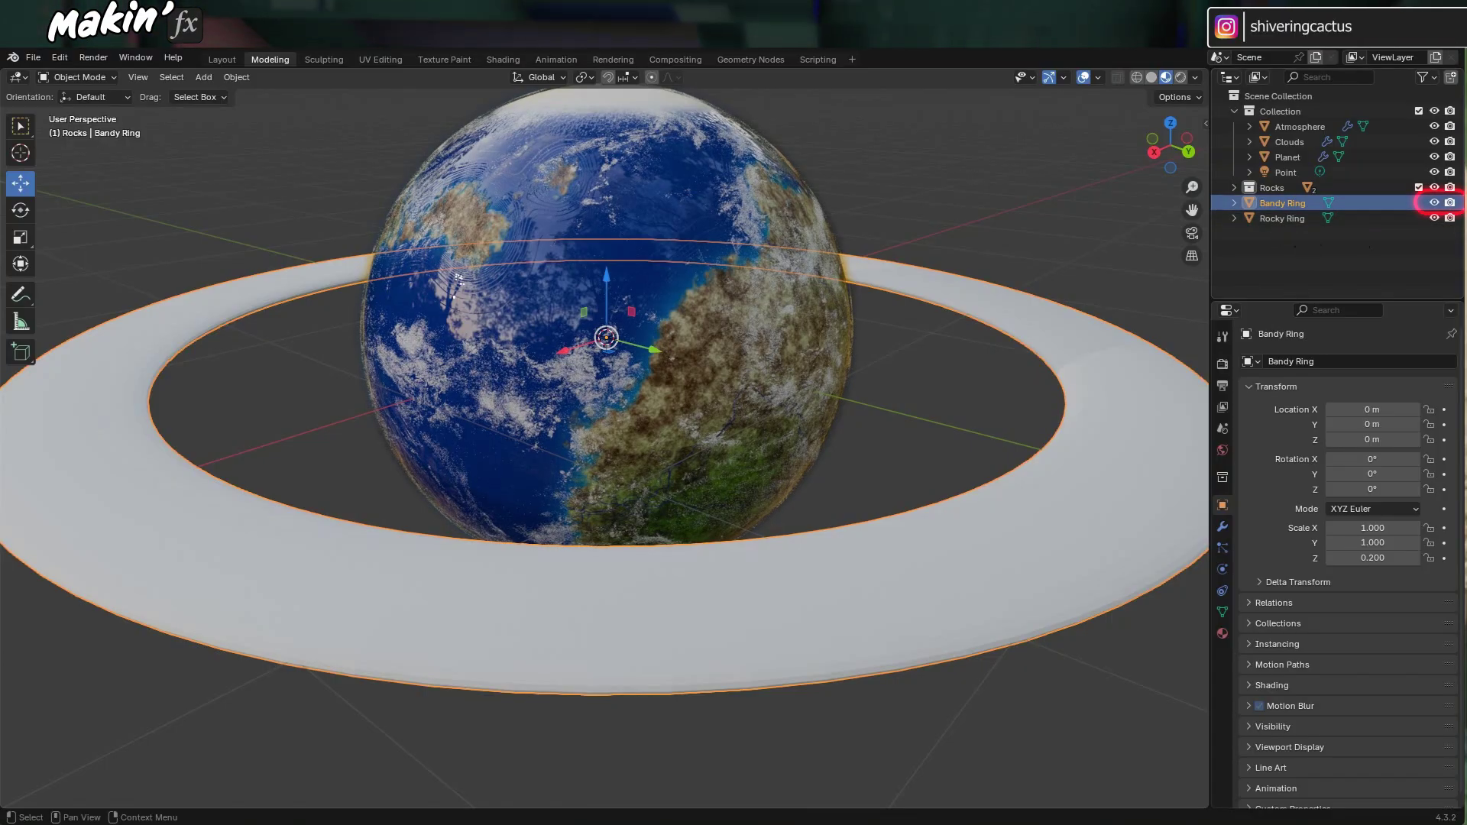
pyautogui.click(1435, 203)
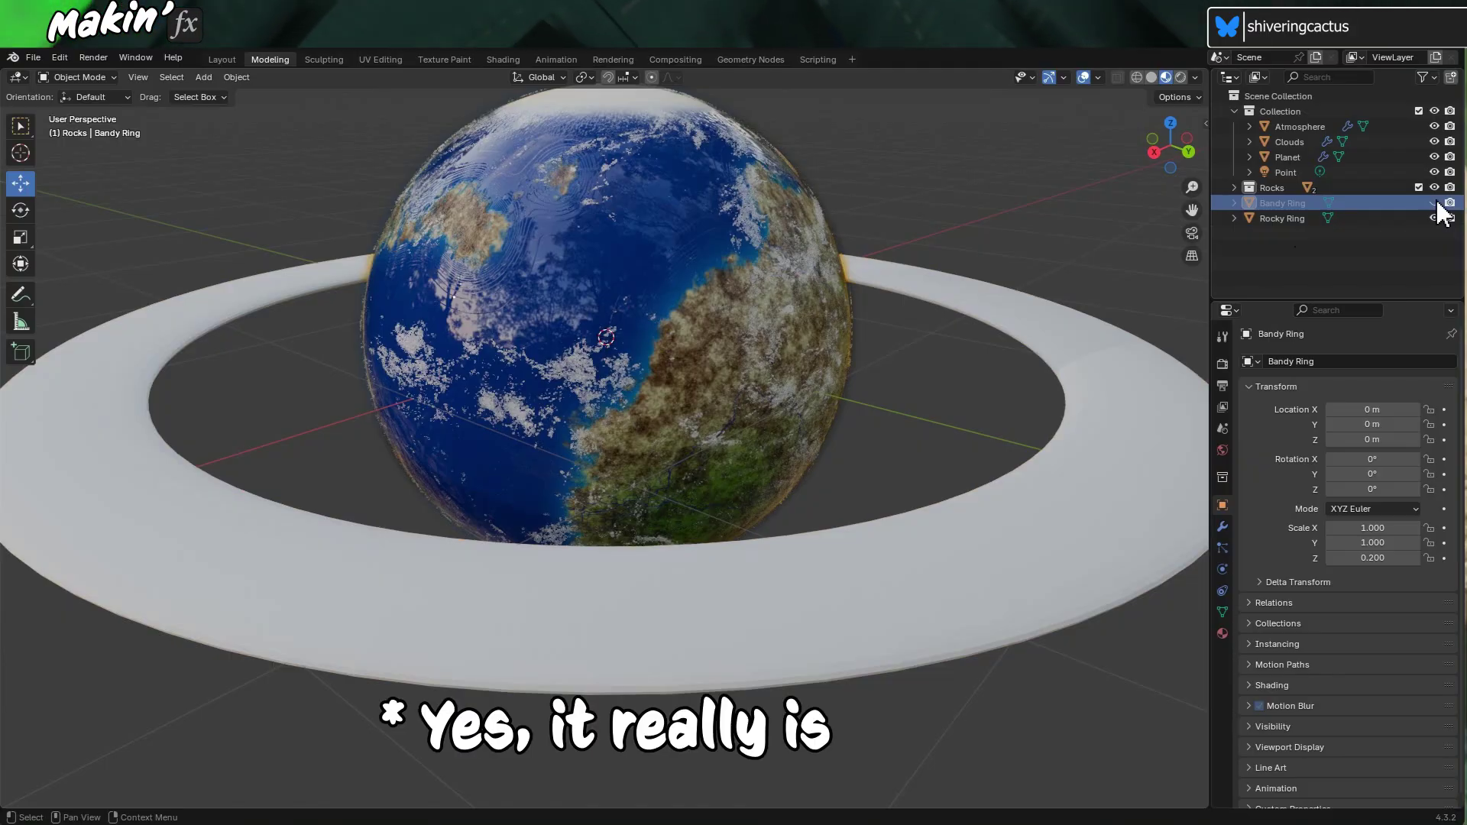
# Add a particle system to Rocky Ring that renders the Rocks collection
pyautogui.click(1406, 219)
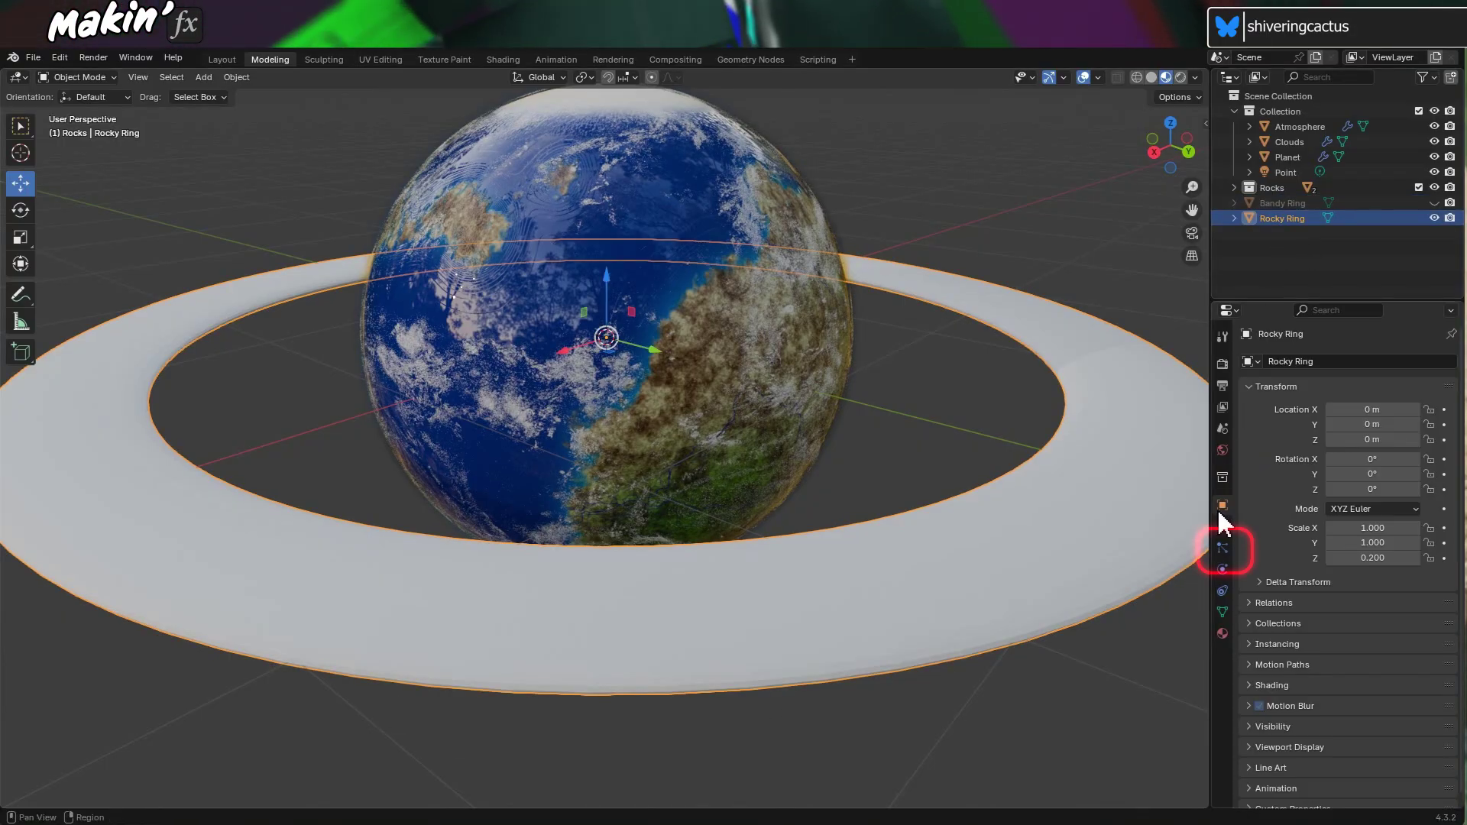
pyautogui.click(1222, 547)
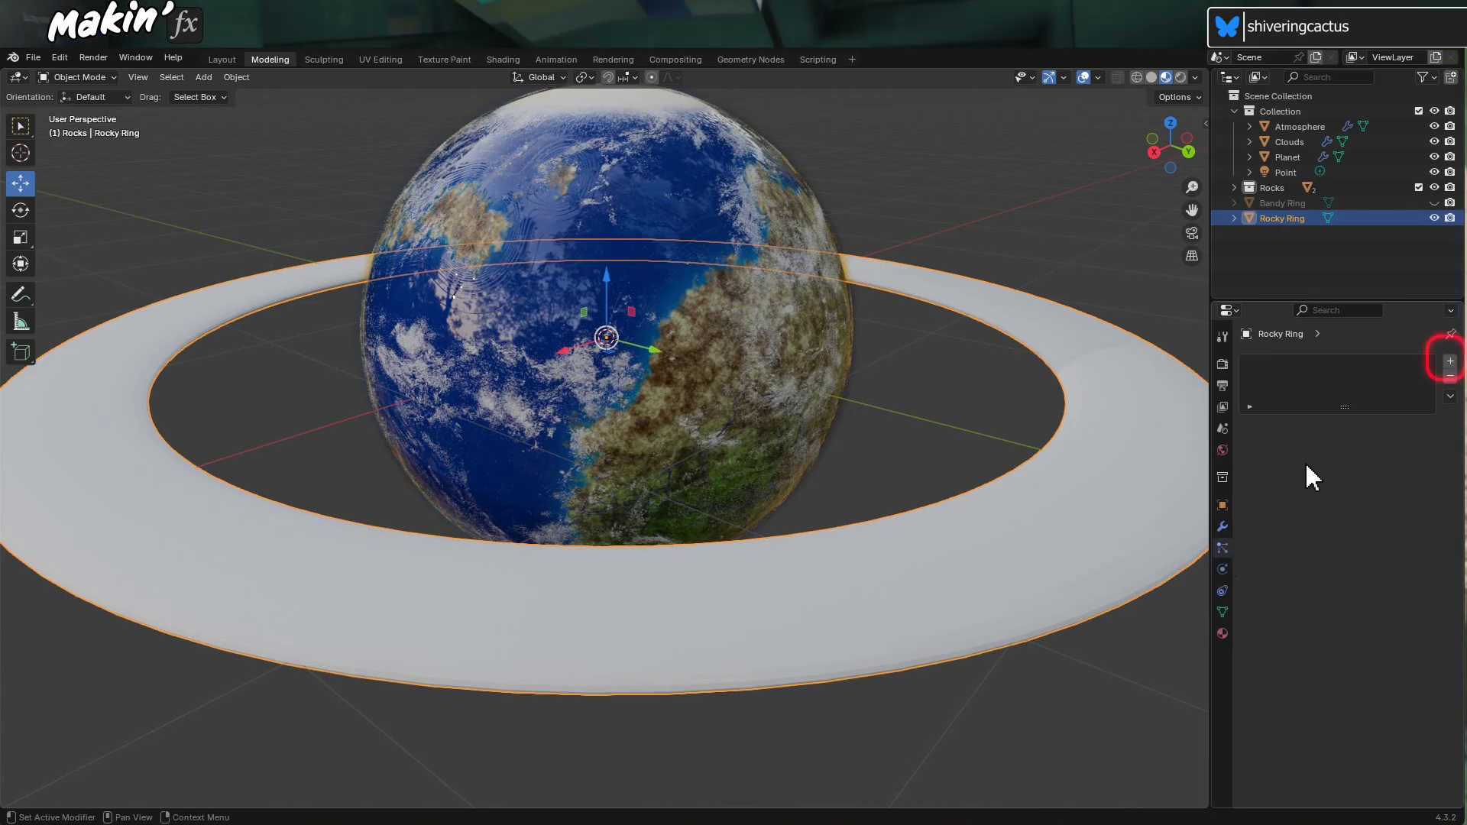
pyautogui.click(1450, 362)
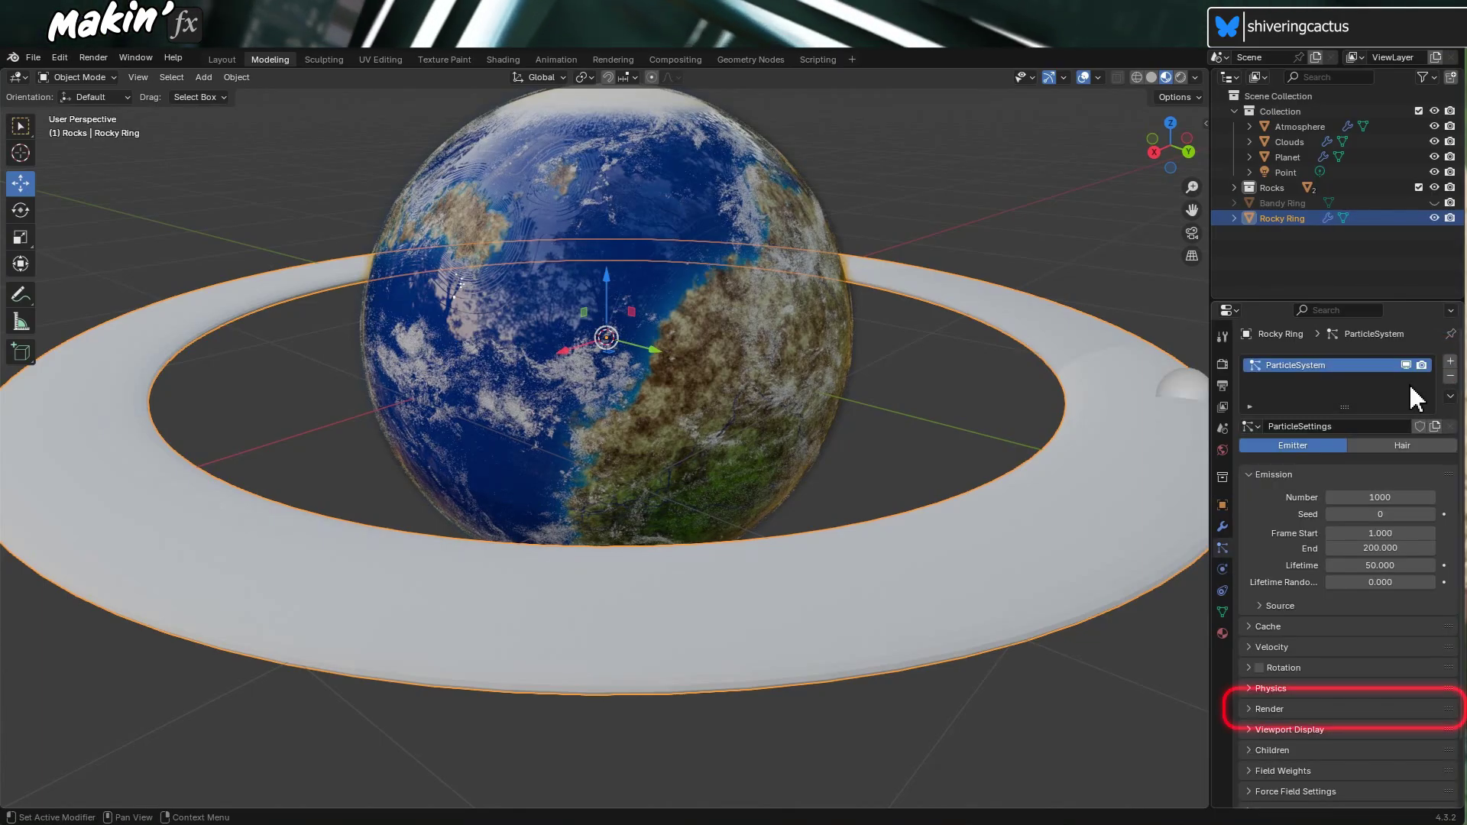
pyautogui.scroll(-2, 1315, 557)
pyautogui.click(1246, 648)
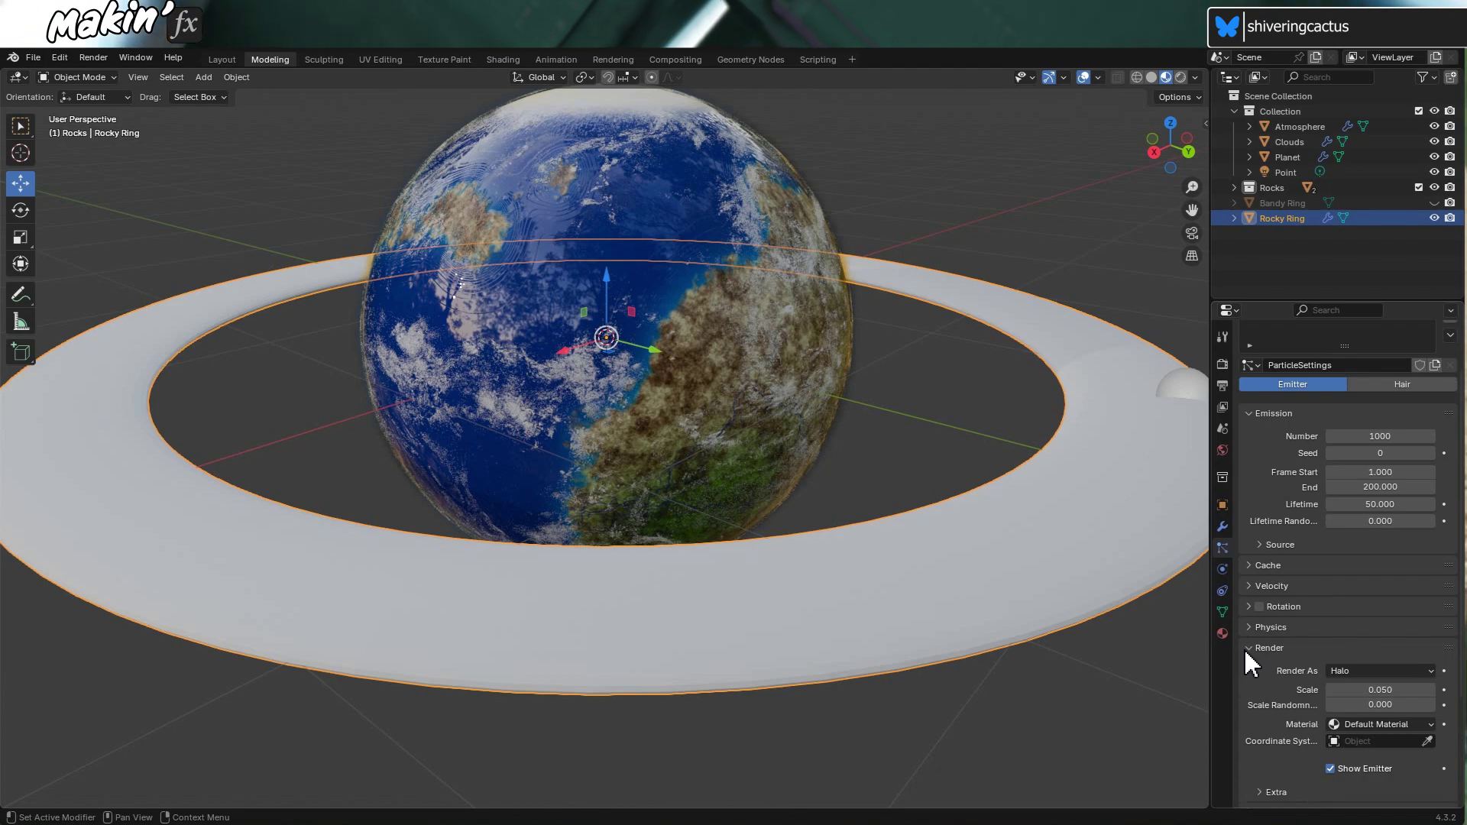
pyautogui.click(1400, 672)
pyautogui.click(1391, 768)
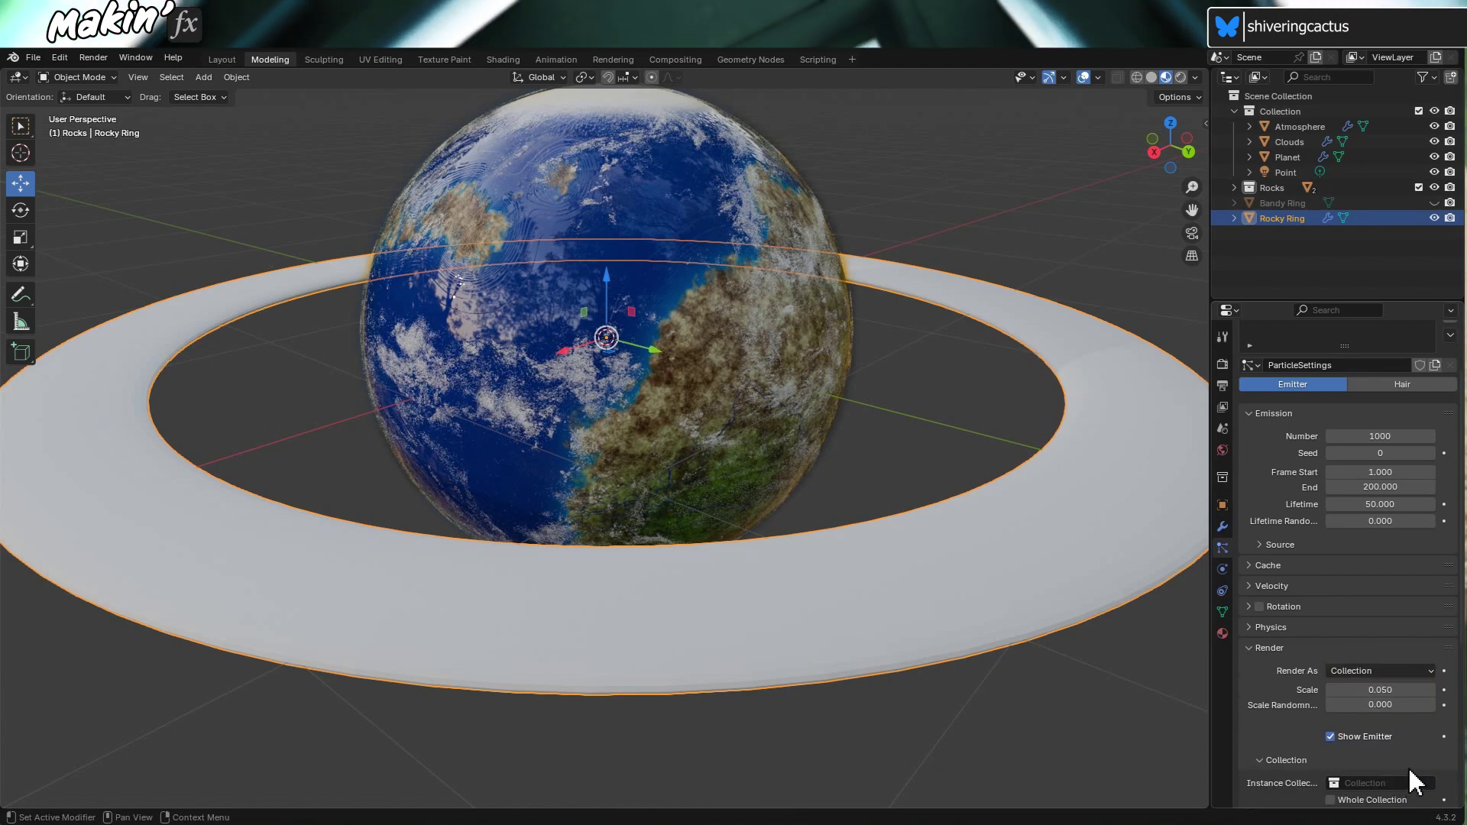
pyautogui.moveTo(1271, 187); pyautogui.dragTo(1369, 671)
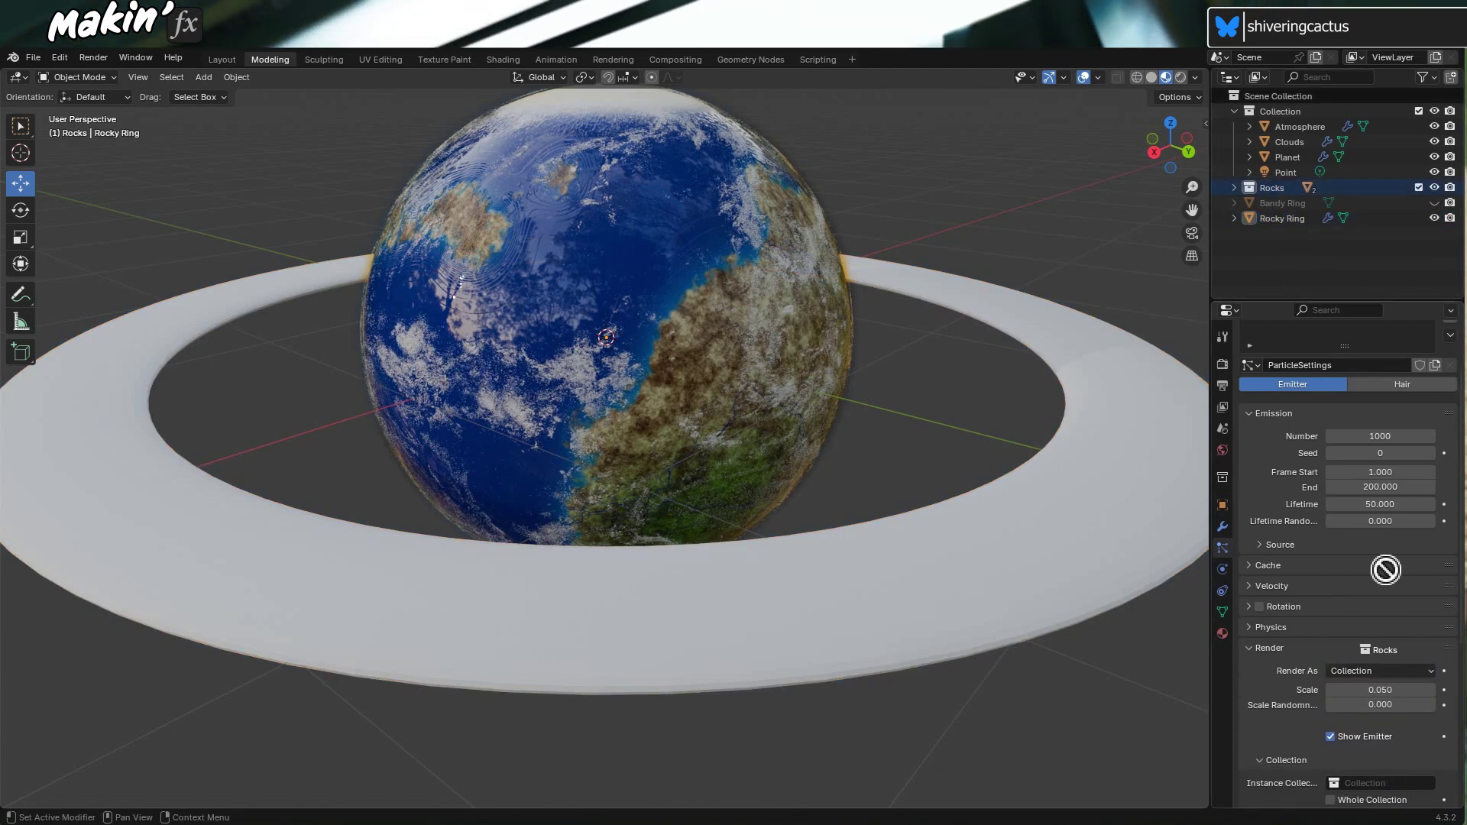
pyautogui.moveTo(1359, 782); pyautogui.dragTo(1358, 781)
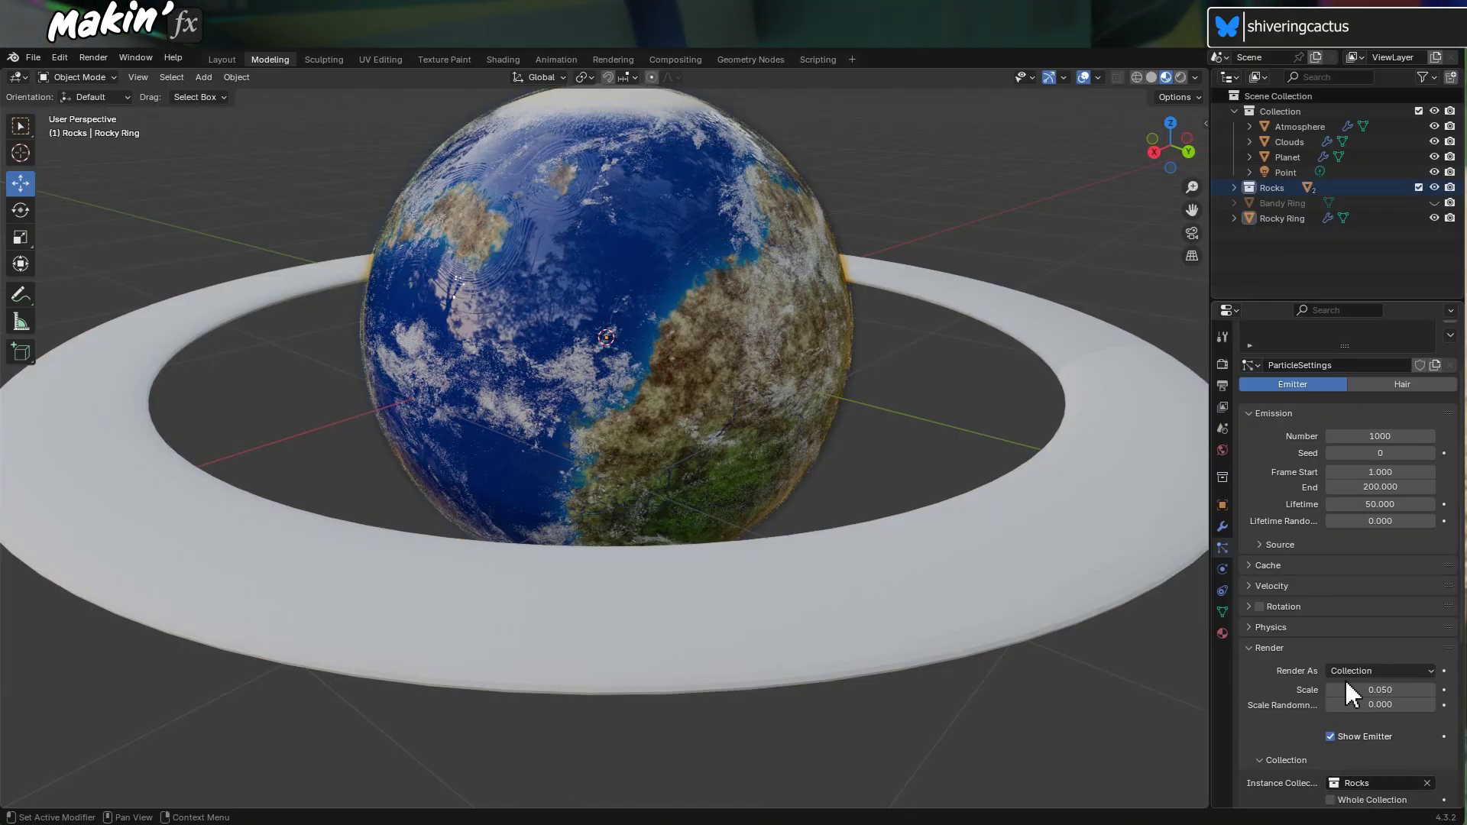
# Set the particle scale to 0.1 with fully random size
pyautogui.scroll(-3, 1364, 550)
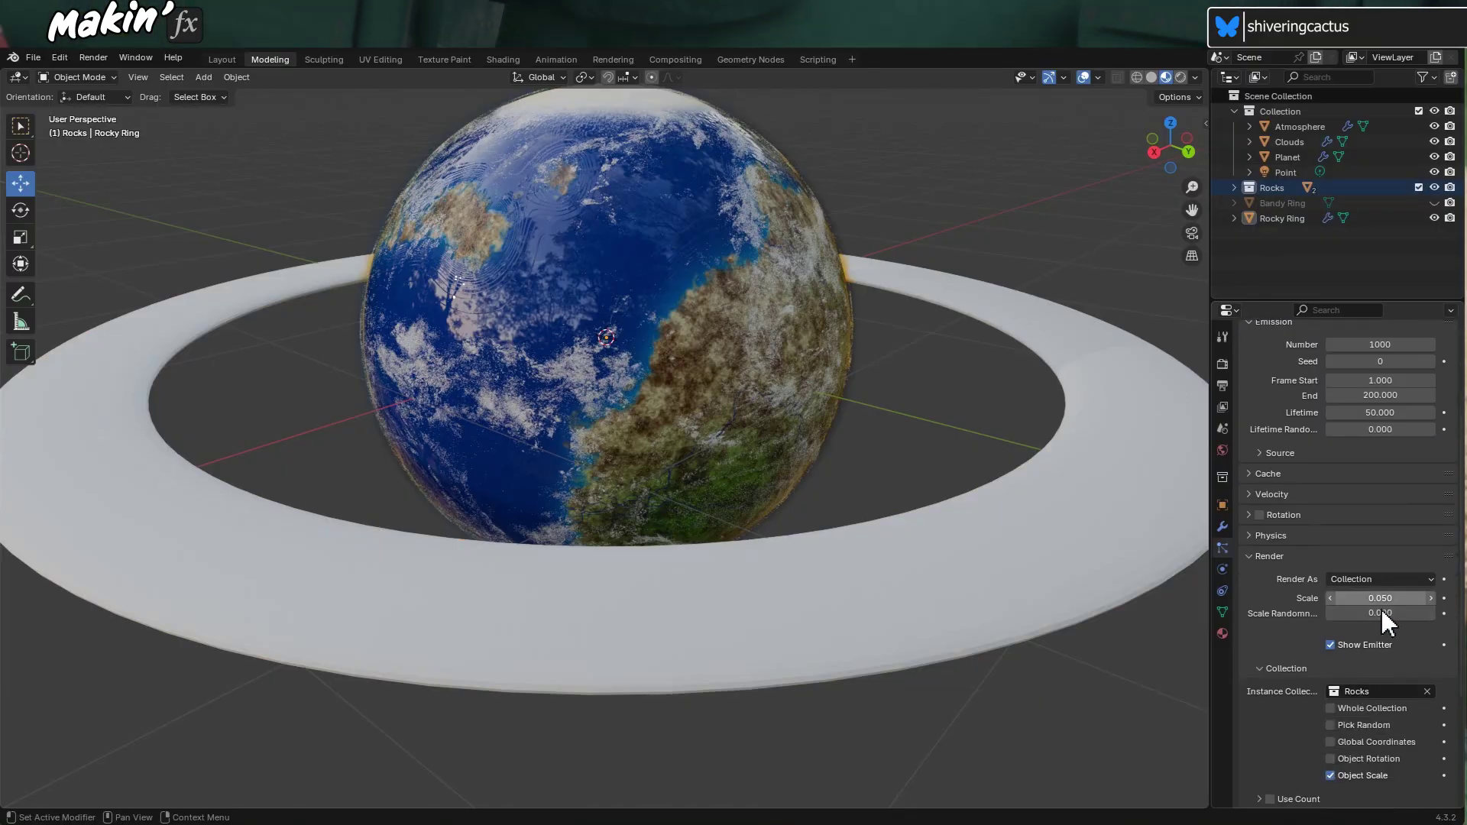
pyautogui.click(1389, 601)
pyautogui.write('0.1')
pyautogui.press('Return')
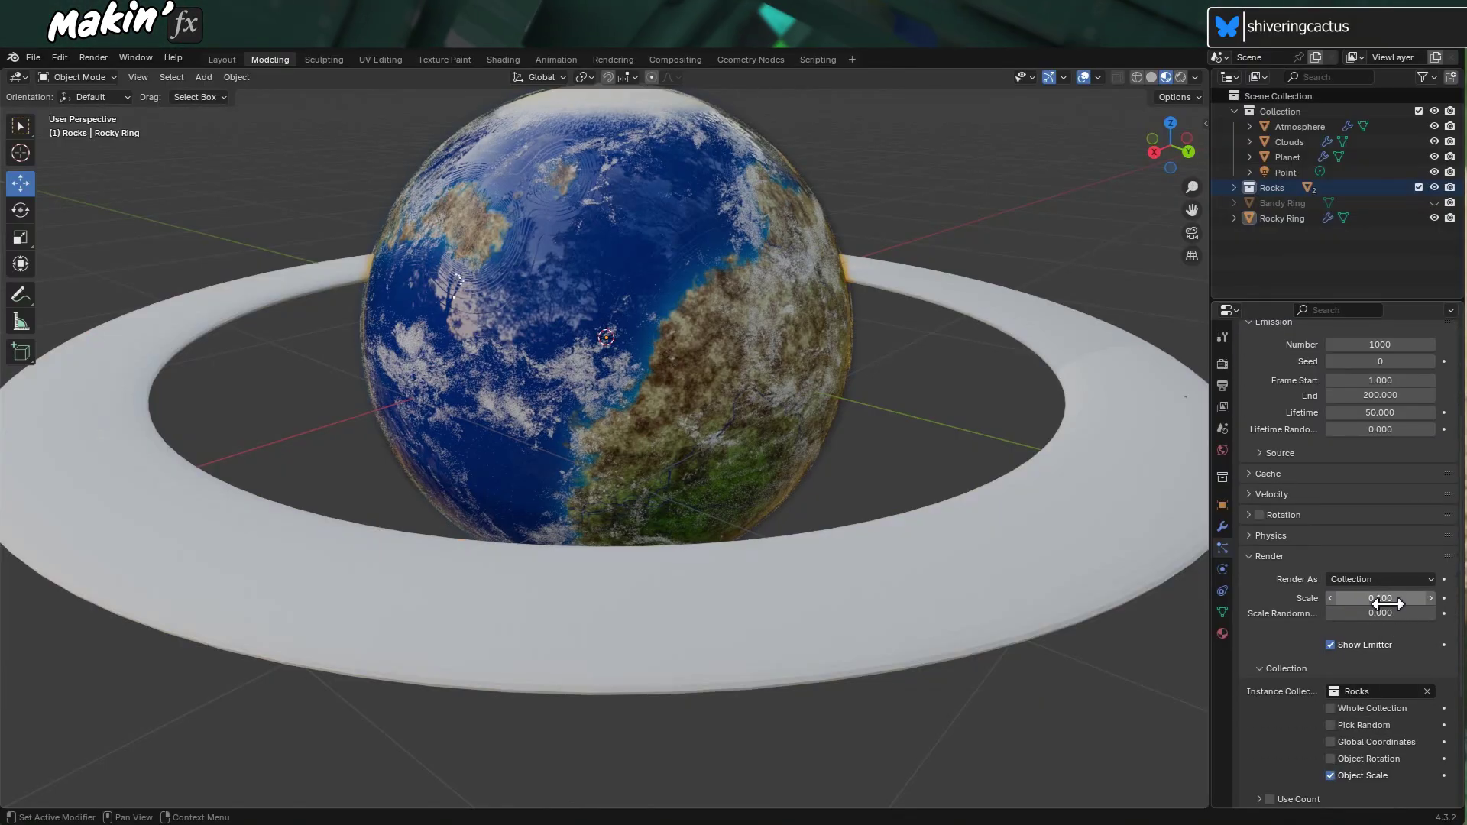
pyautogui.moveTo(1383, 613); pyautogui.dragTo(1441, 613)
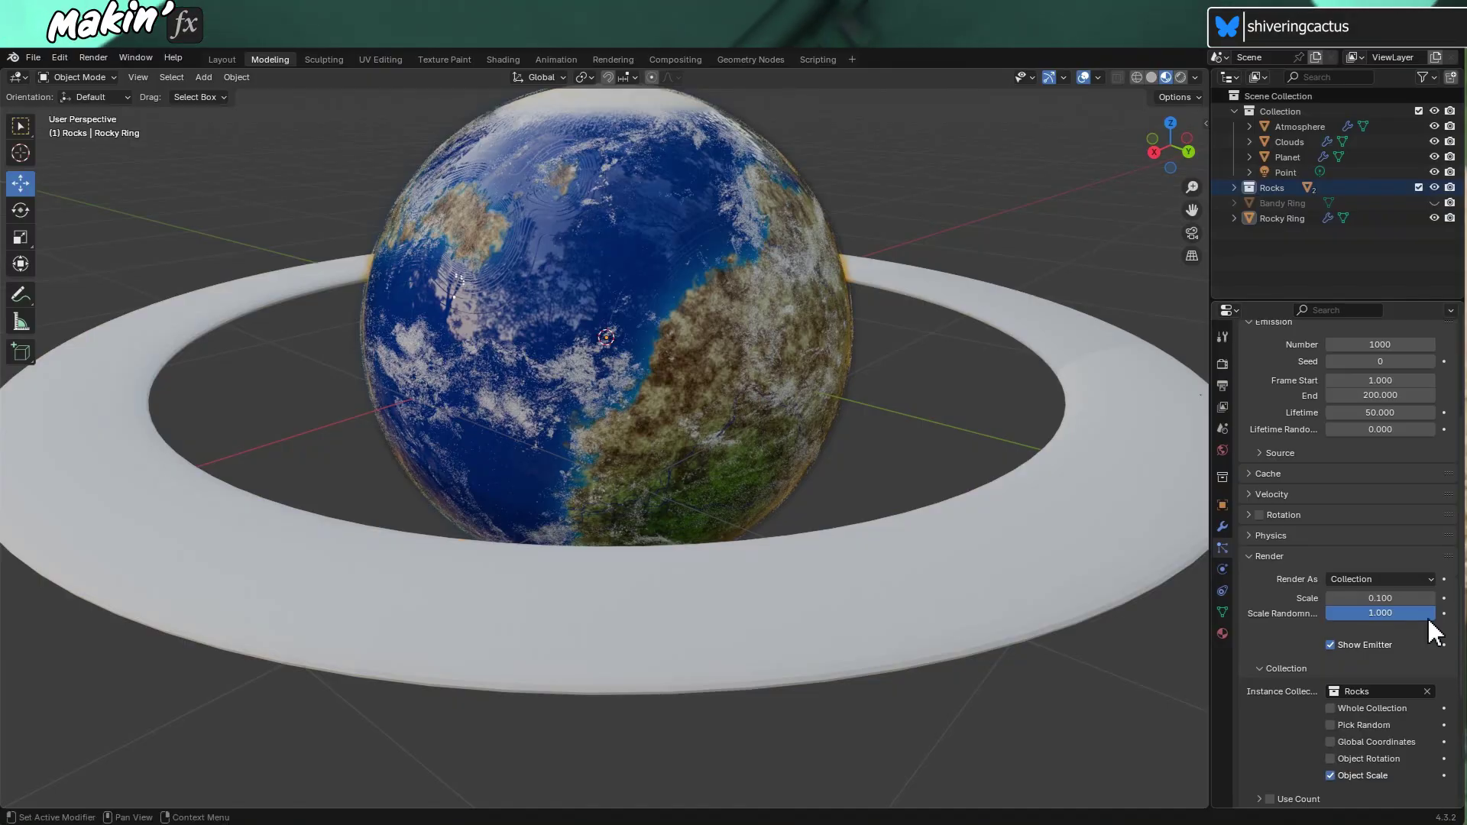
# Make it a hair system and enable rotation with Randomize 1.000 and Phase -0.068
pyautogui.scroll(5, 1375, 573)
pyautogui.click(1424, 446)
pyautogui.click(1357, 466)
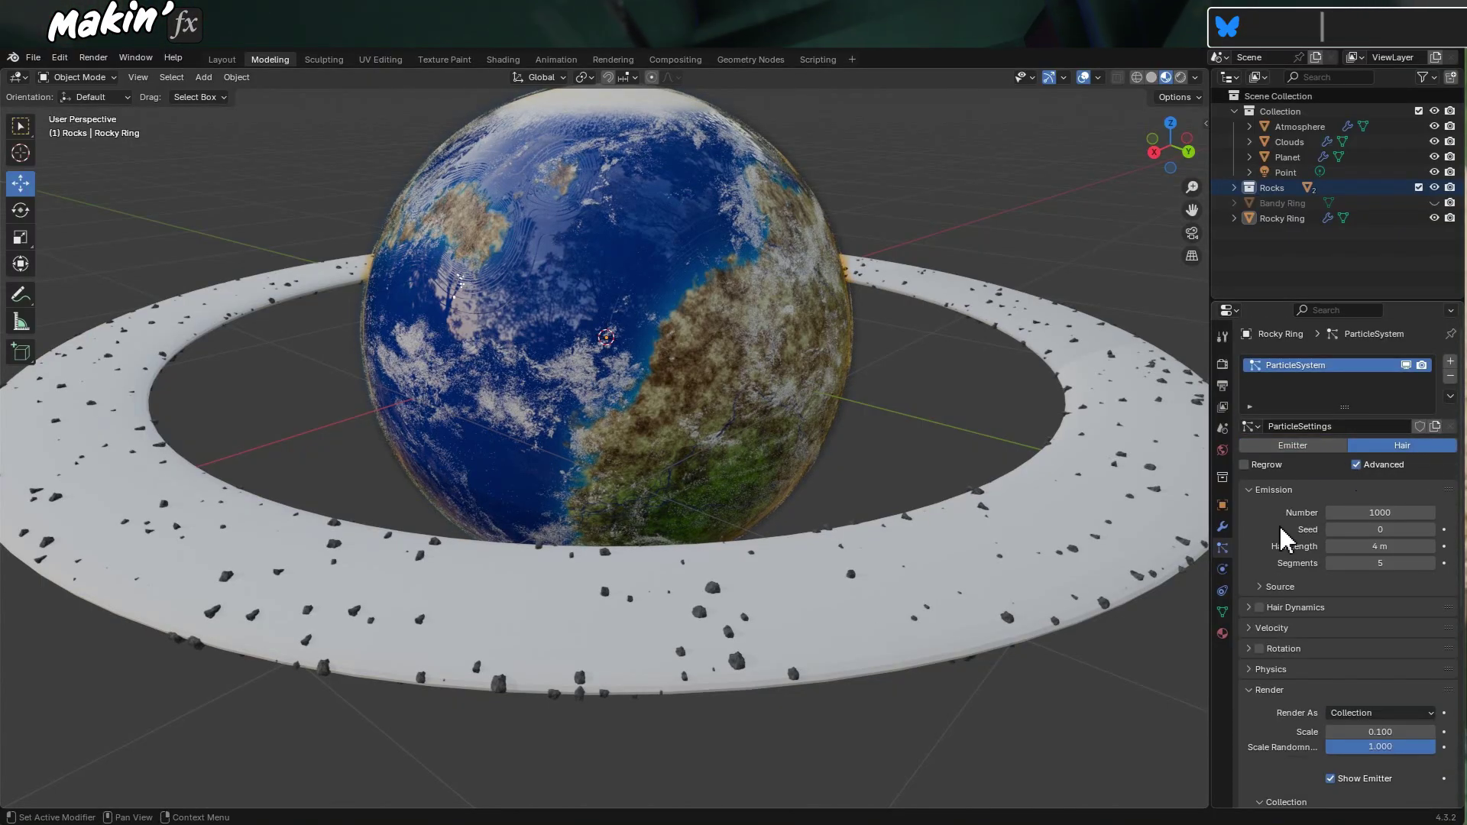
pyautogui.click(1260, 648)
pyautogui.click(1249, 649)
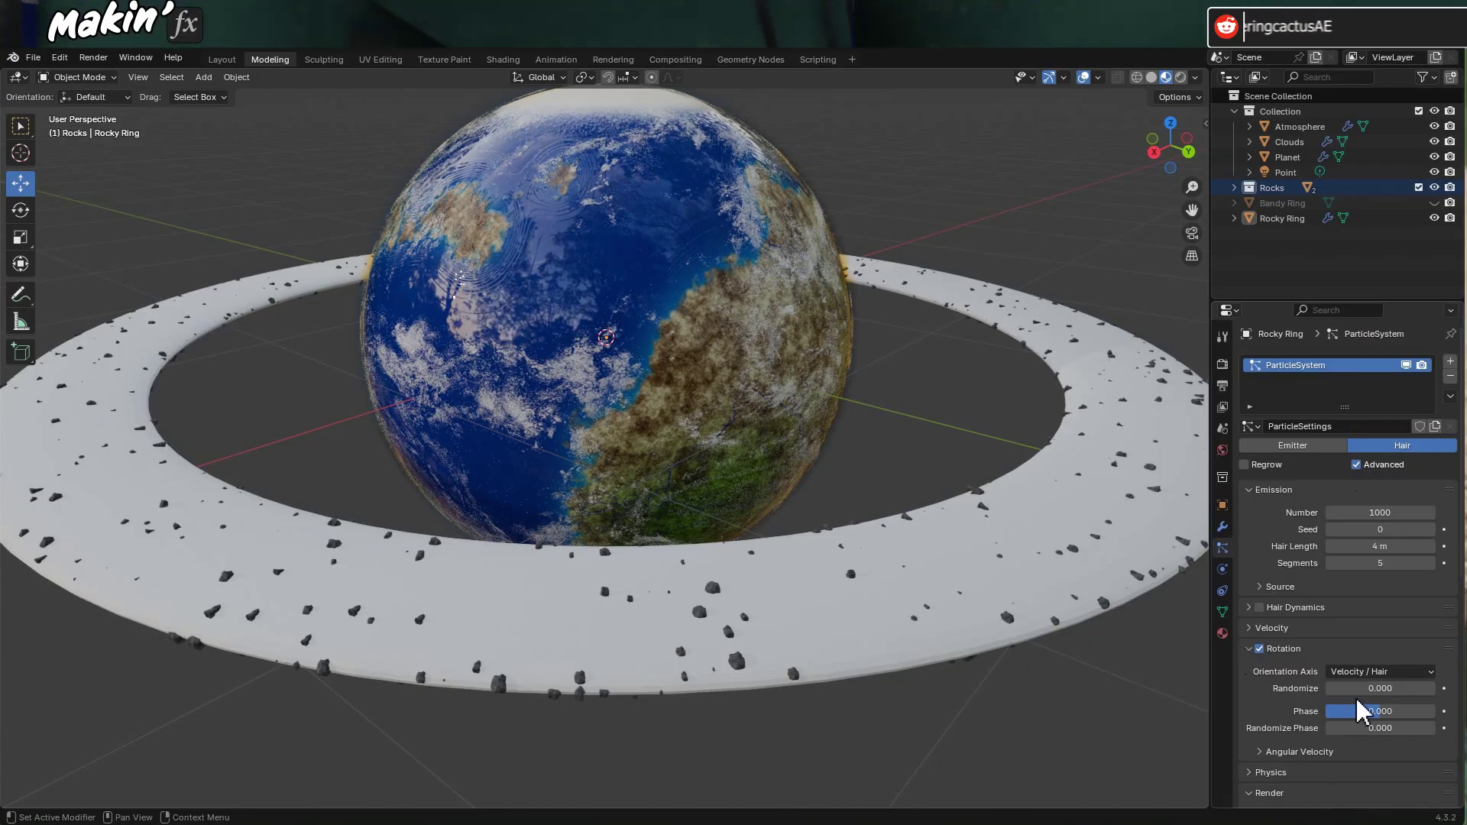
pyautogui.moveTo(1360, 710); pyautogui.dragTo(1421, 690)
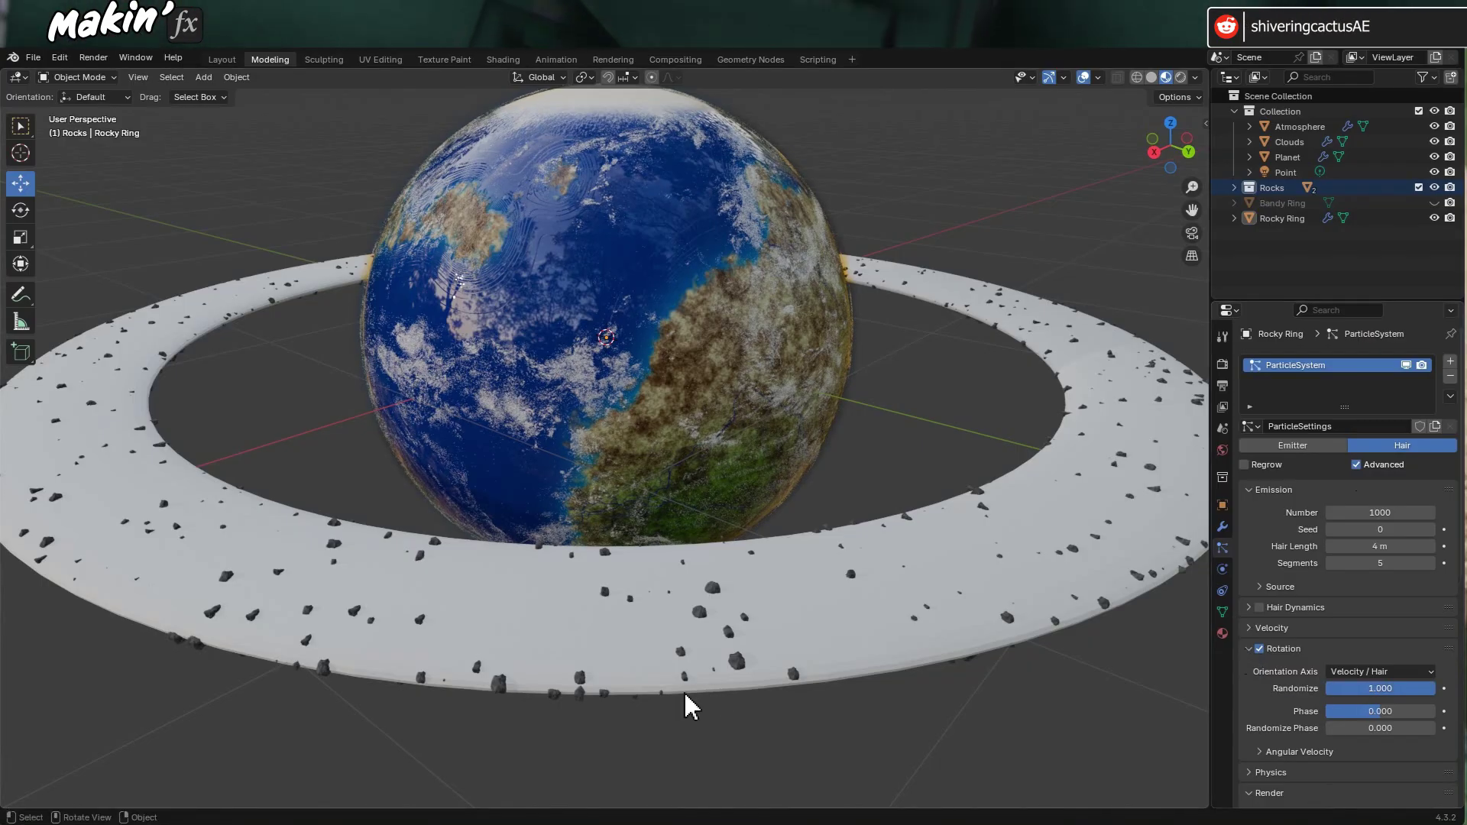
pyautogui.moveTo(1373, 718); pyautogui.dragTo(1382, 735)
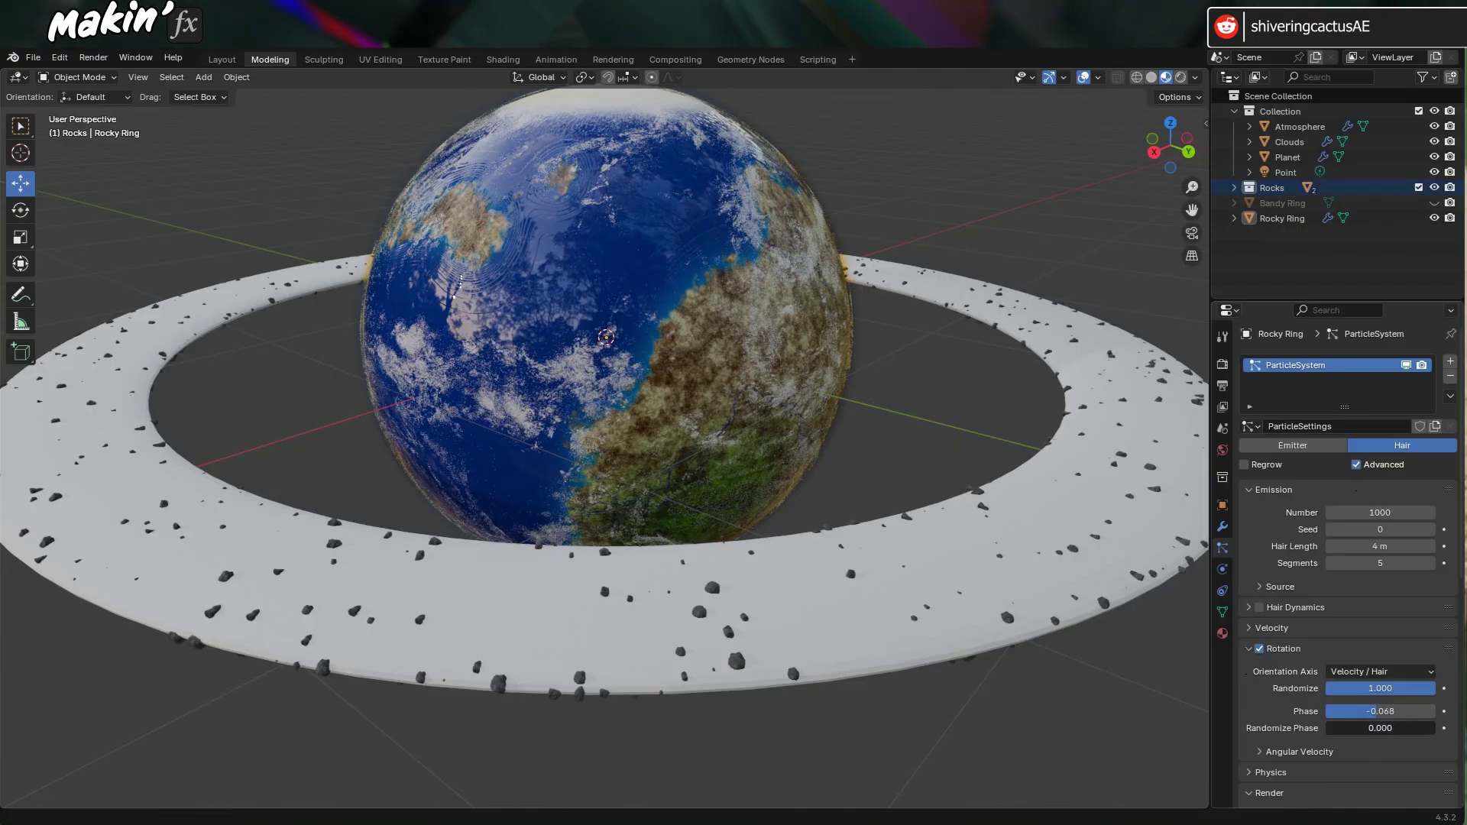
# Show Rocky Ring's material nodes in the Shading workspace with the Object shader type
pyautogui.click(1222, 633)
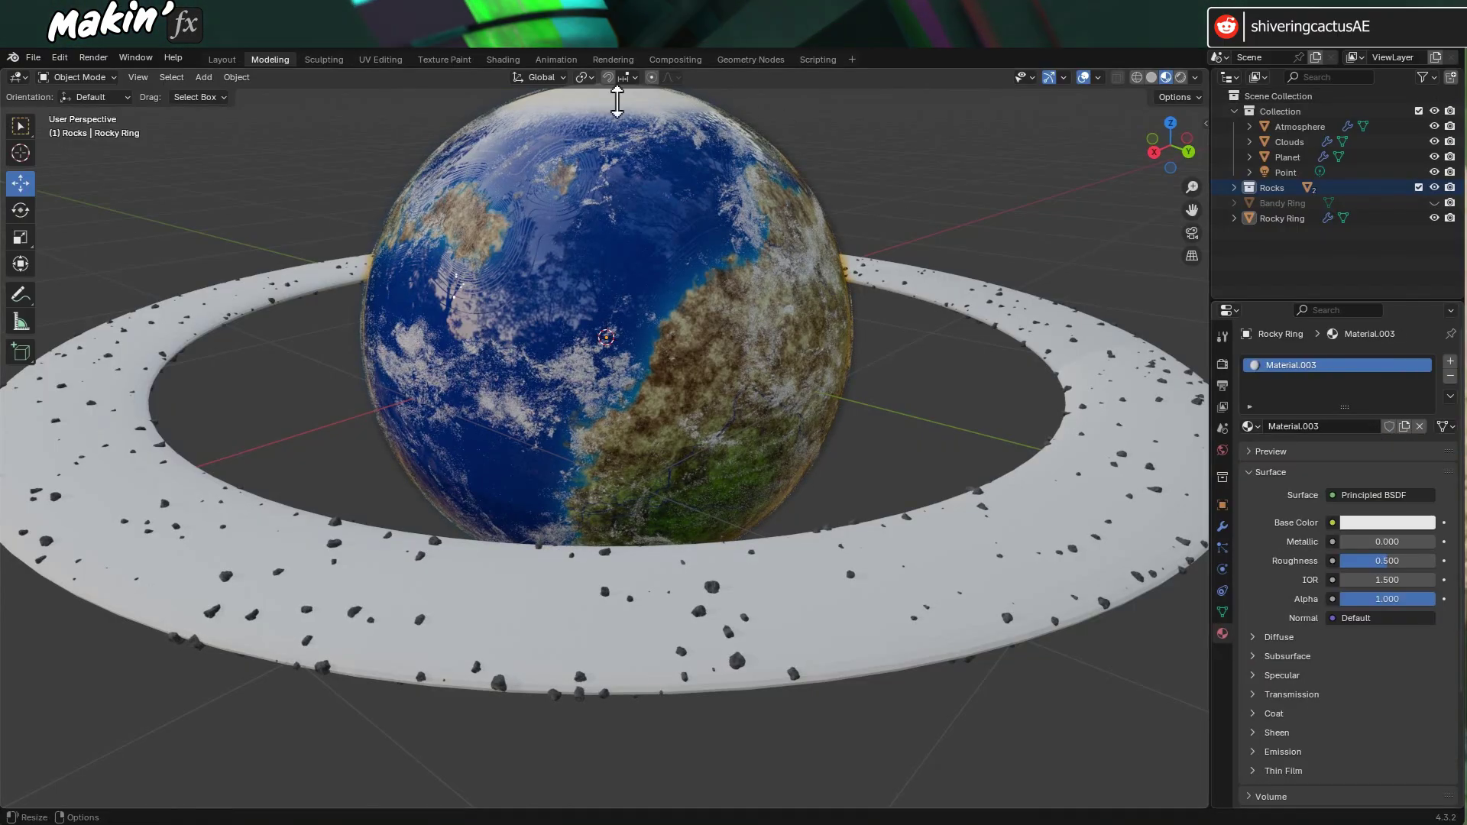
pyautogui.click(503, 60)
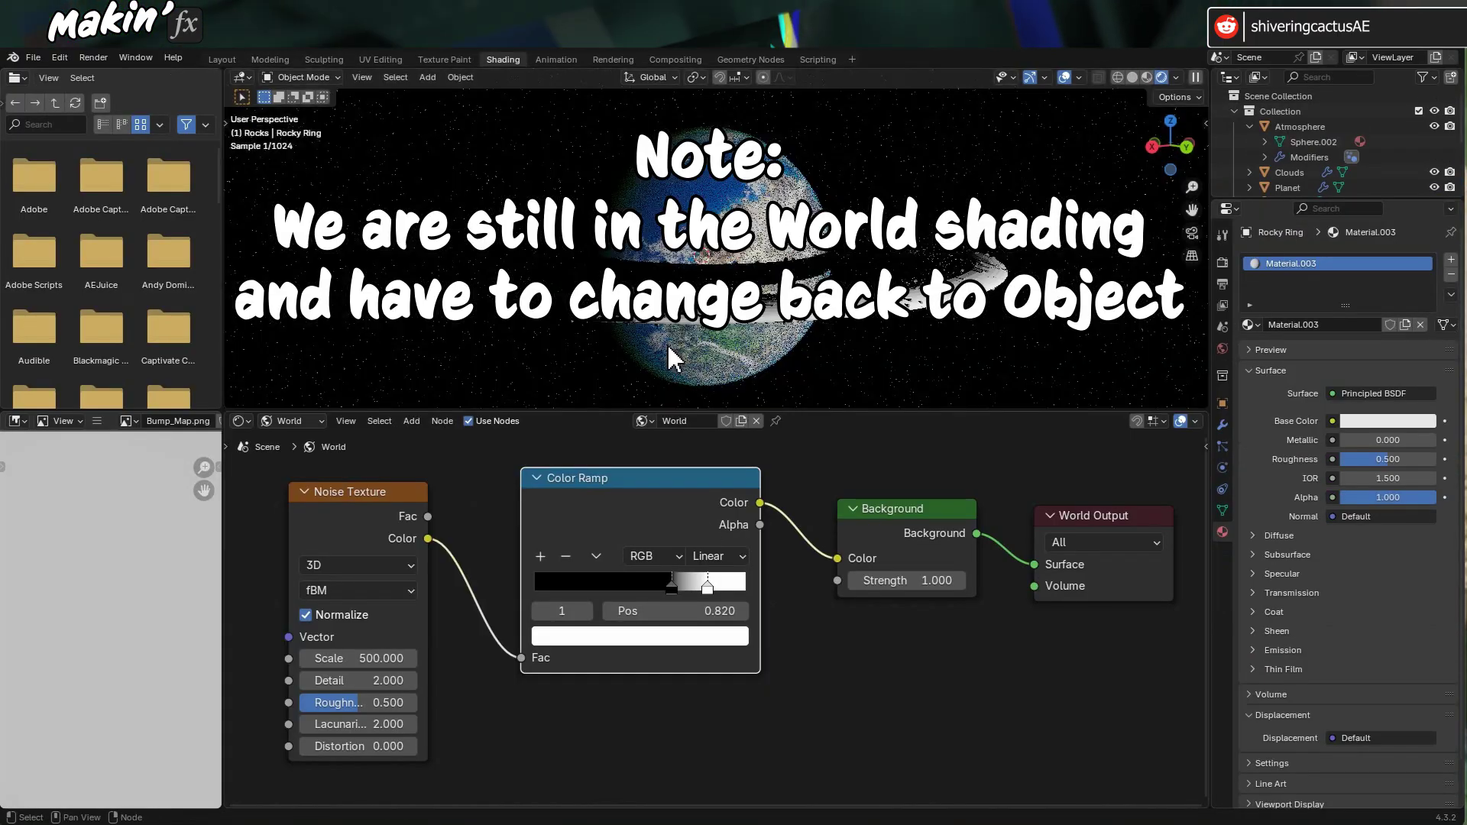
pyautogui.click(321, 421)
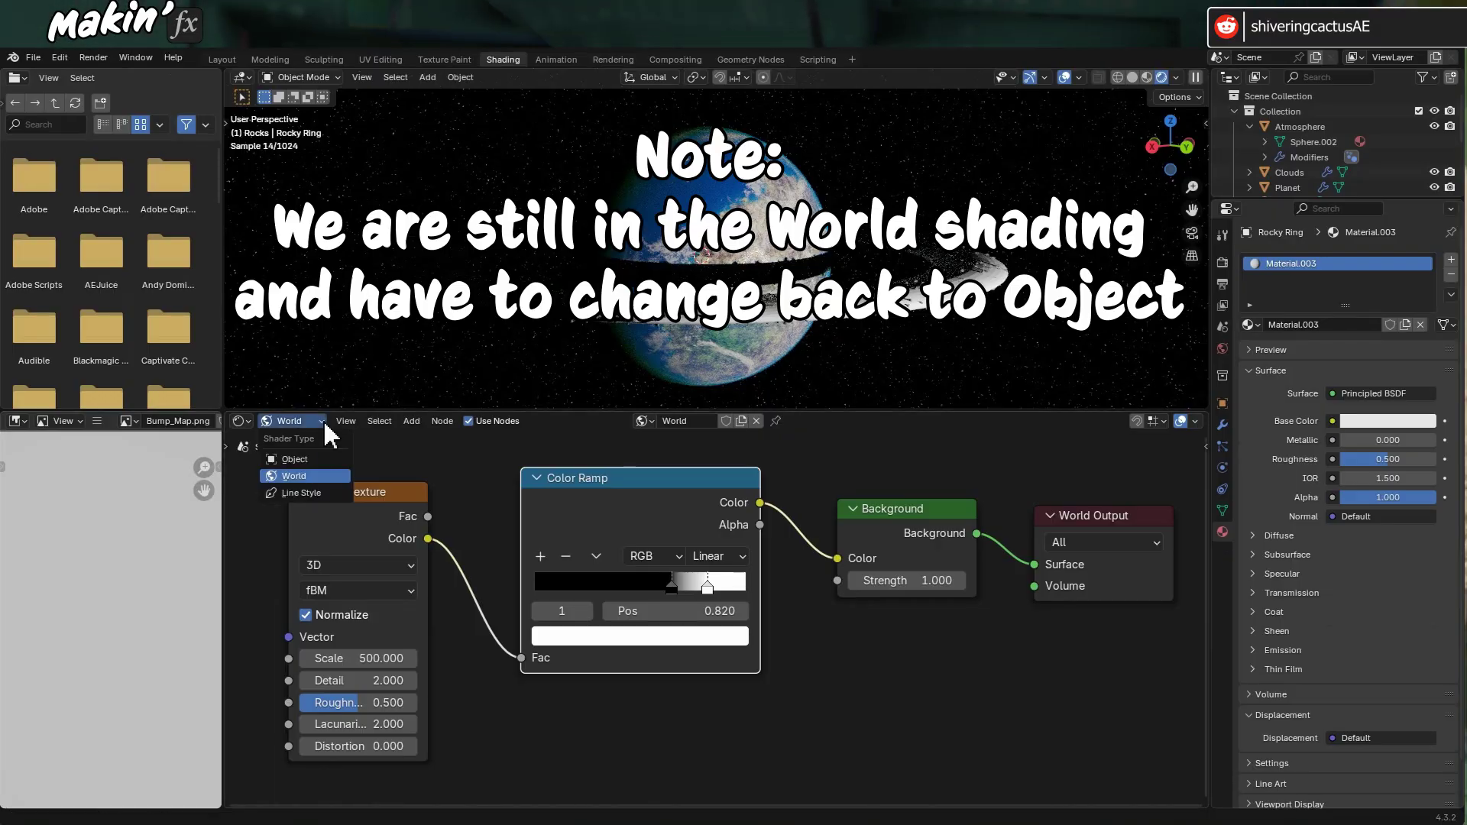
pyautogui.click(295, 459)
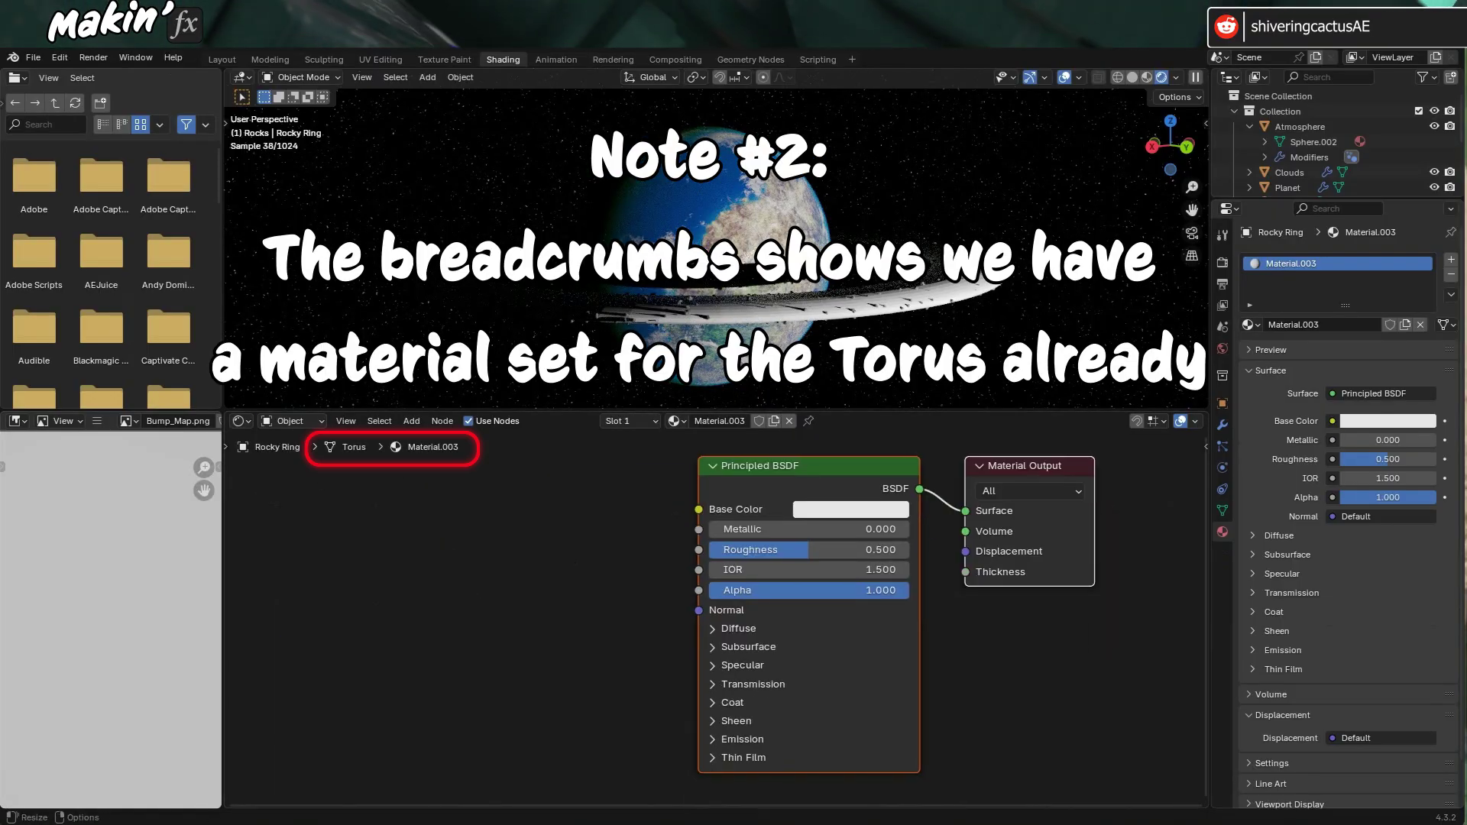
# Add a Transparent BSDF, link it to Surface, and delete the Principled BSDF
pyautogui.click(412, 422)
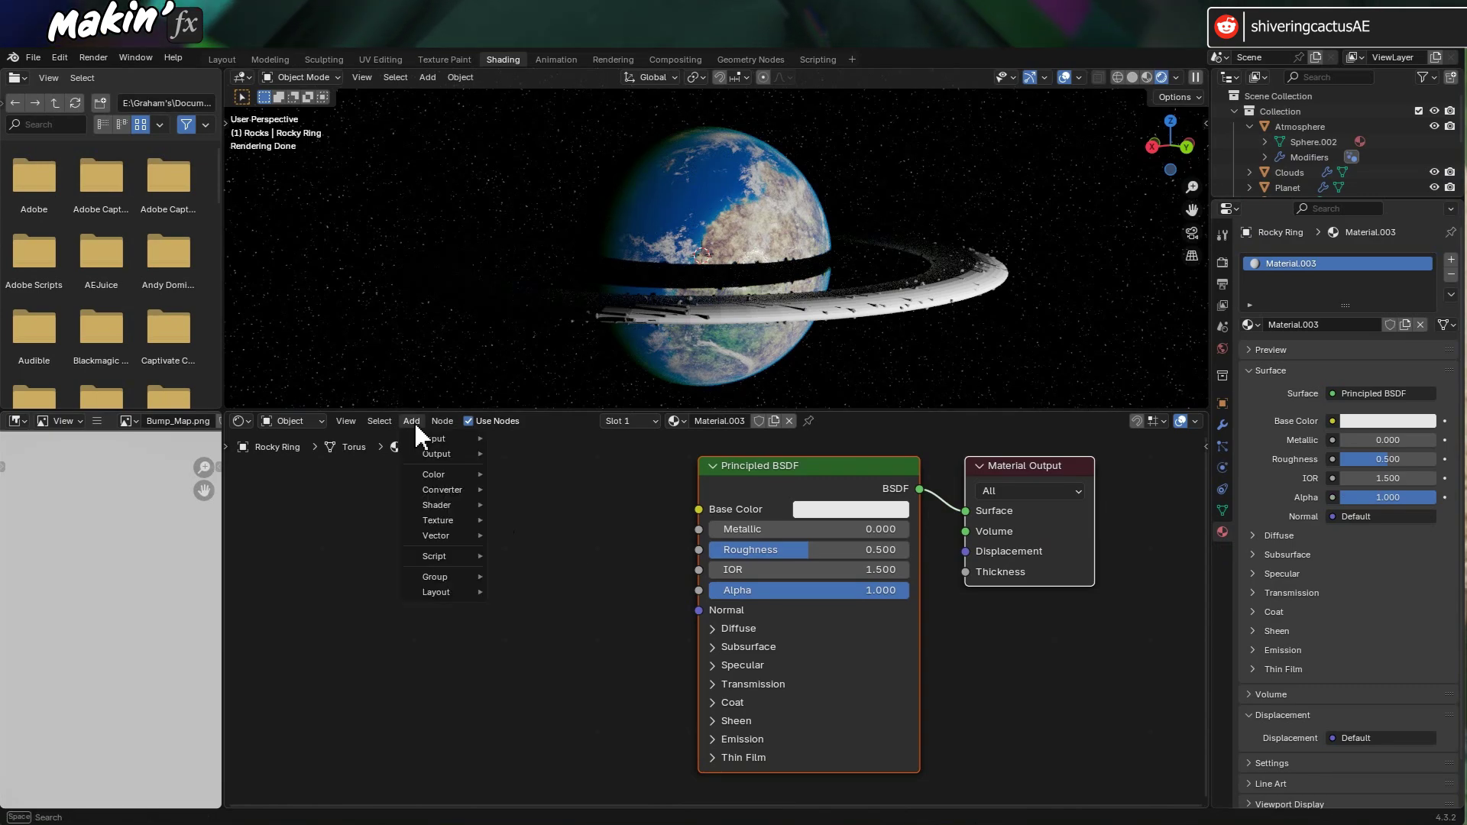
pyautogui.moveTo(430, 507)
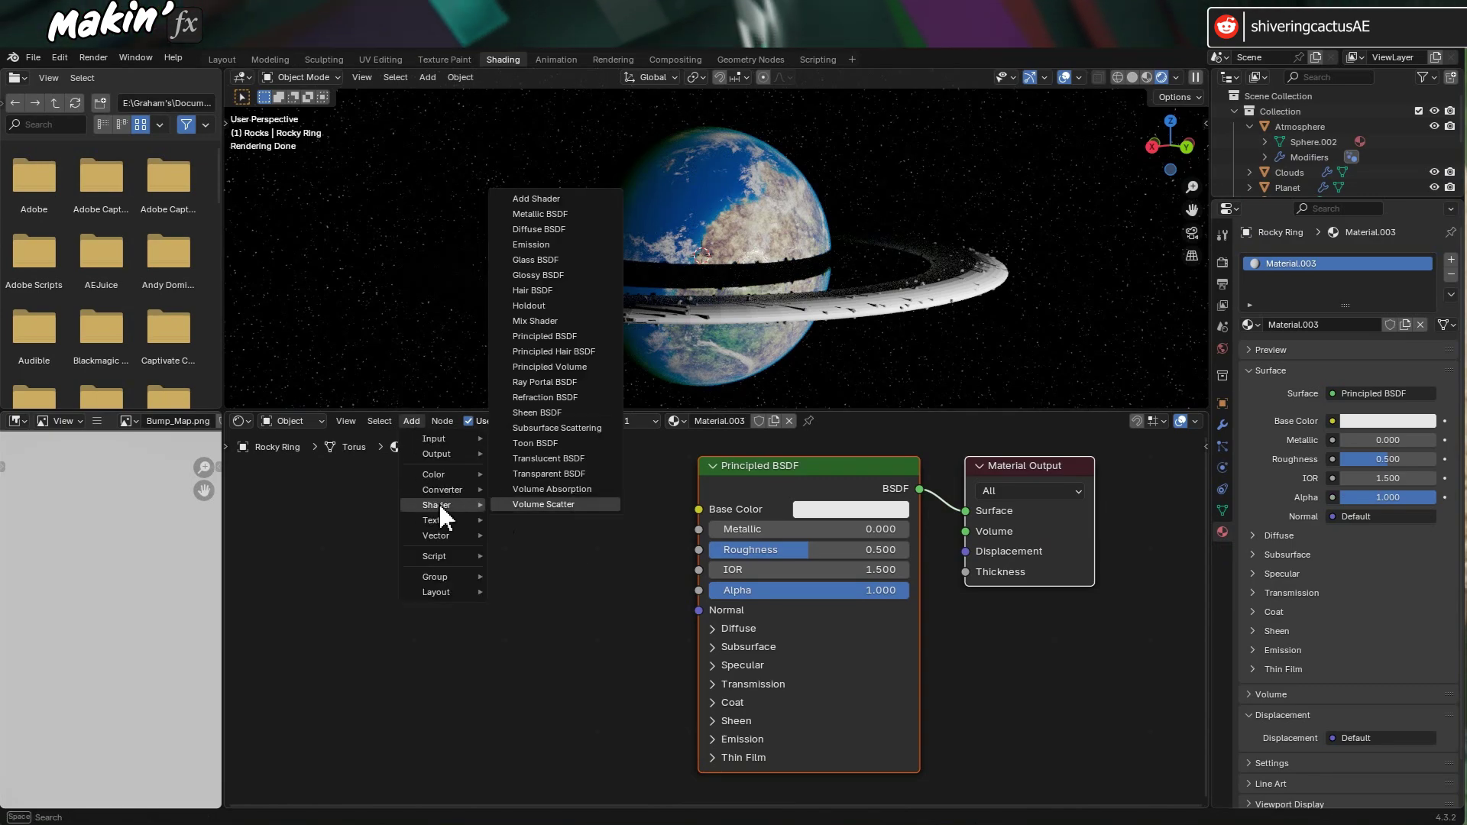
pyautogui.click(584, 476)
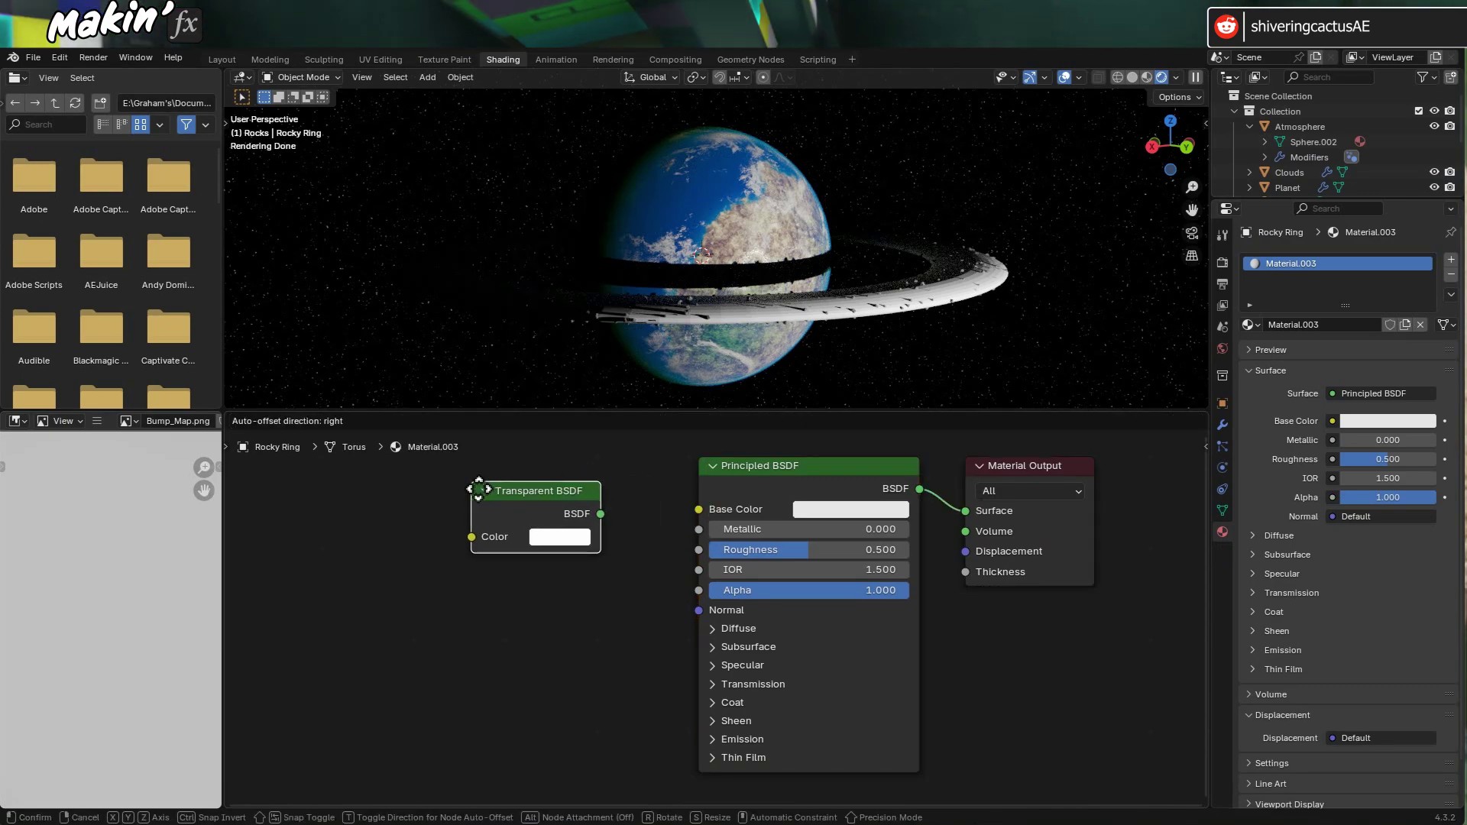
pyautogui.click(474, 487)
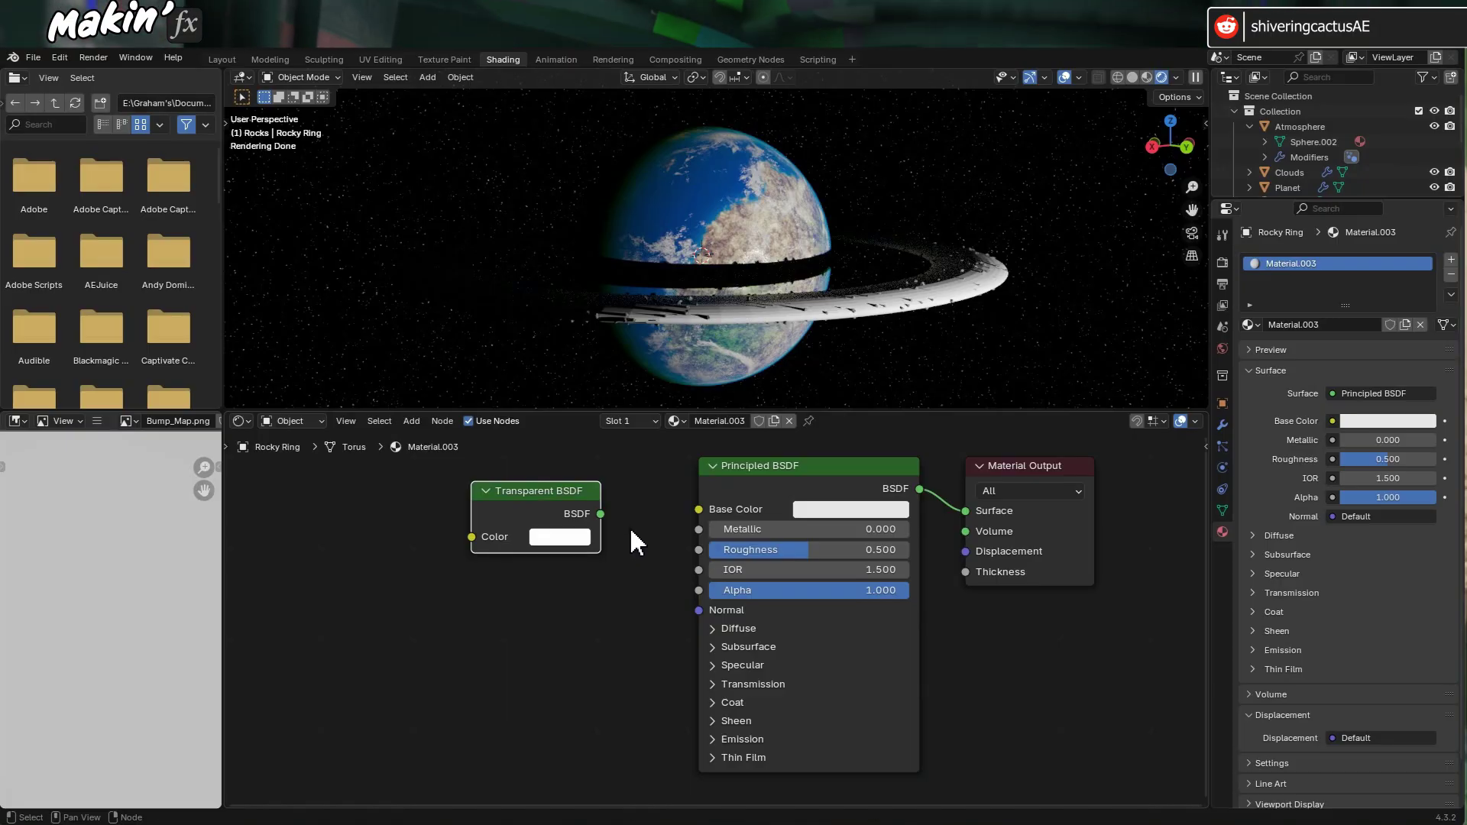
pyautogui.moveTo(603, 520); pyautogui.dragTo(964, 513)
pyautogui.press('x')
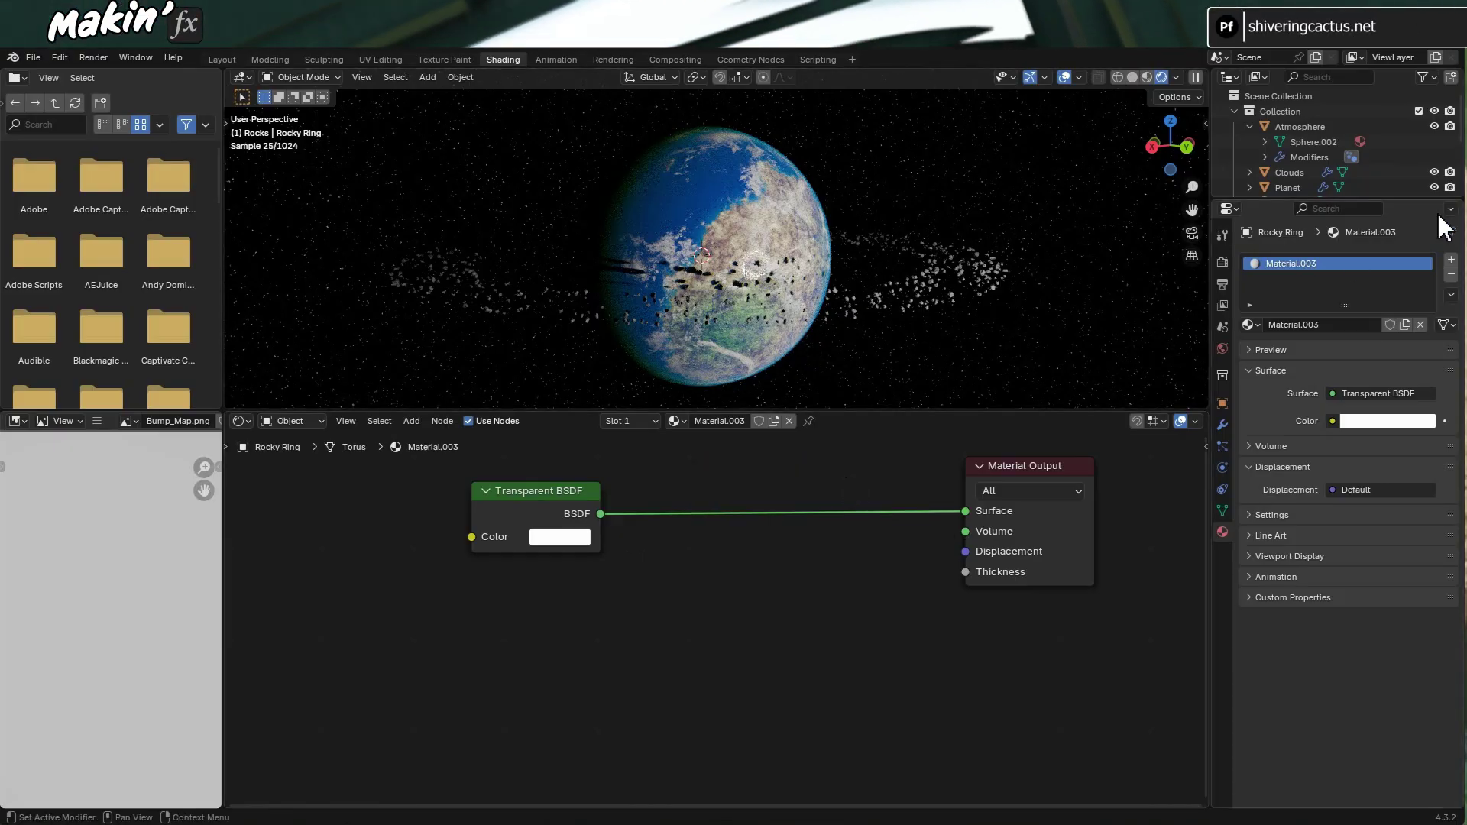
# Flatten the Bandy Ring to a Z scale of 0.010
pyautogui.moveTo(1343, 201); pyautogui.dragTo(1349, 330)
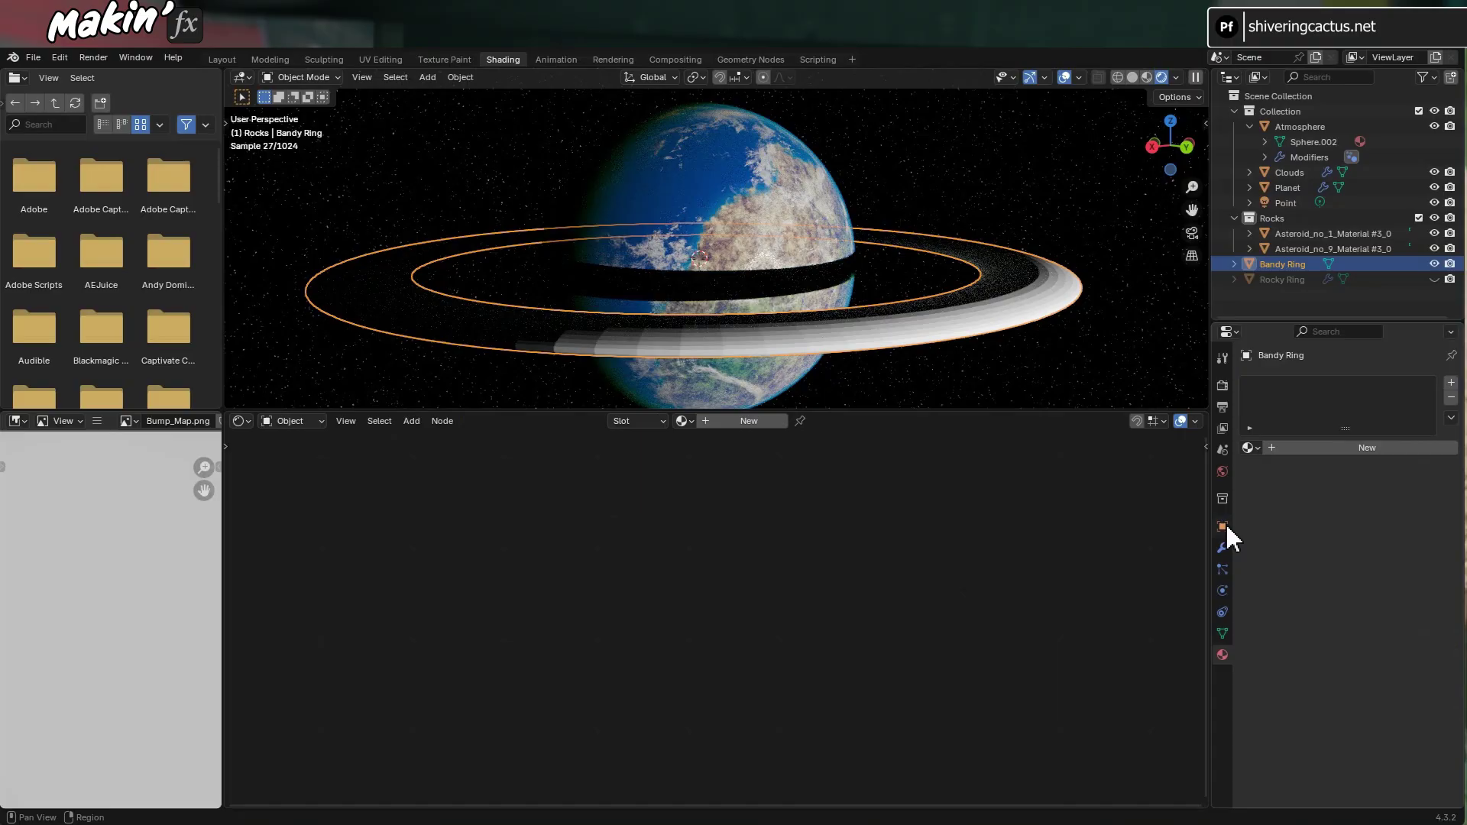
pyautogui.click(1222, 526)
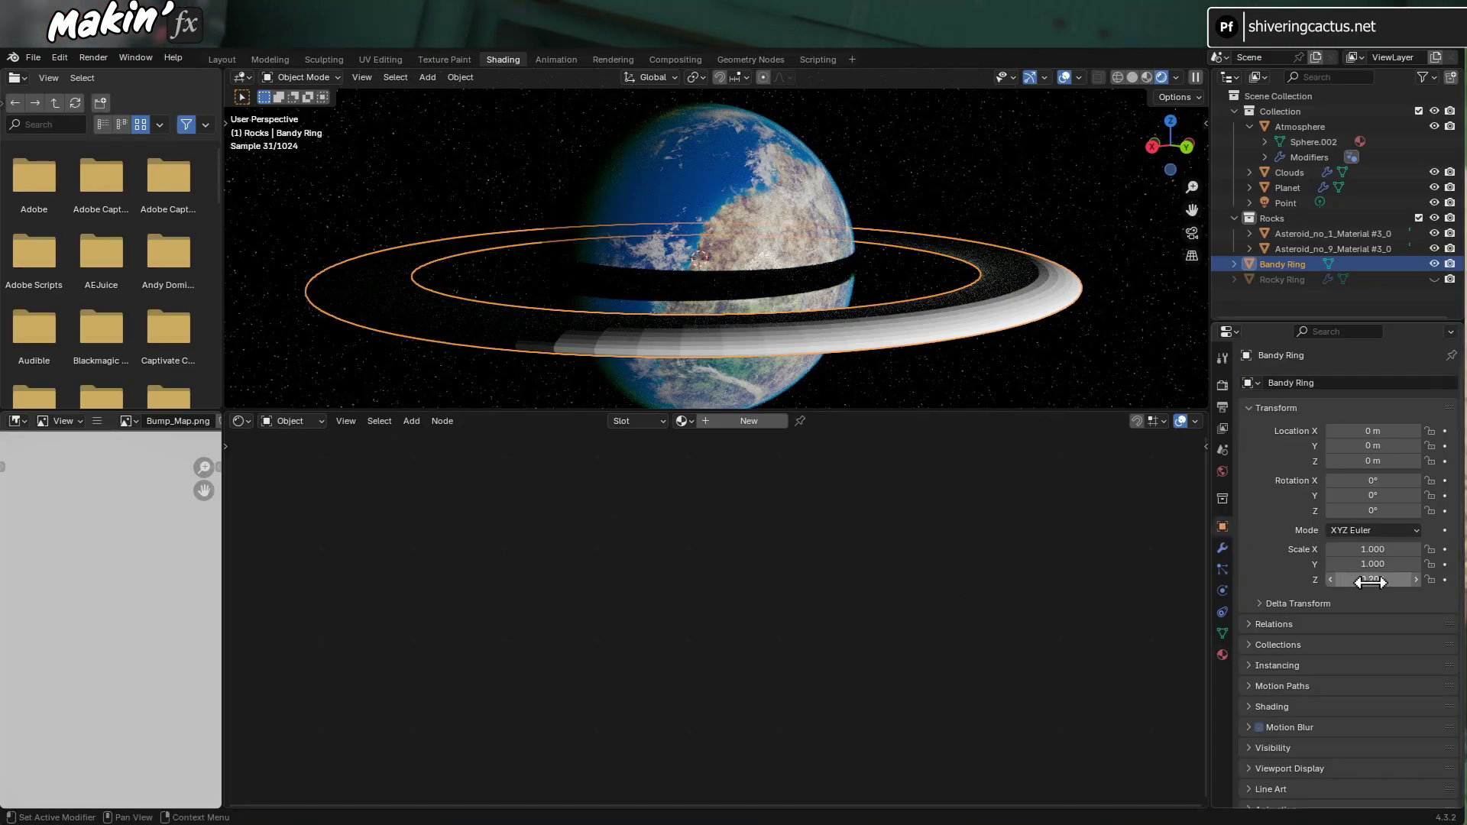
pyautogui.moveTo(1369, 582); pyautogui.dragTo(1369, 580)
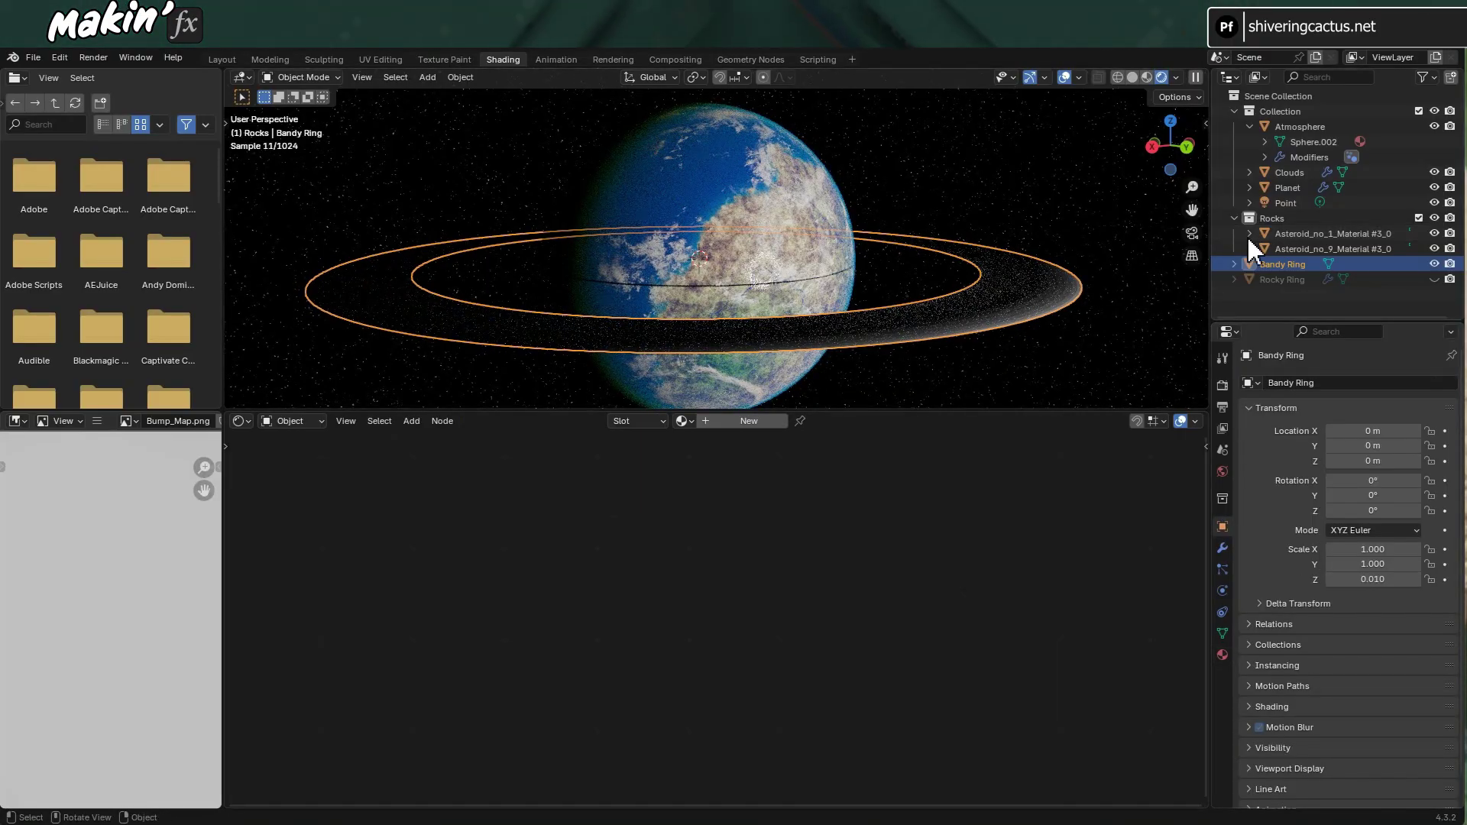
# Raise the Point light along Z to about 0.68 m above the ring plane
pyautogui.click(1290, 204)
pyautogui.scroll(-3, 970, 282)
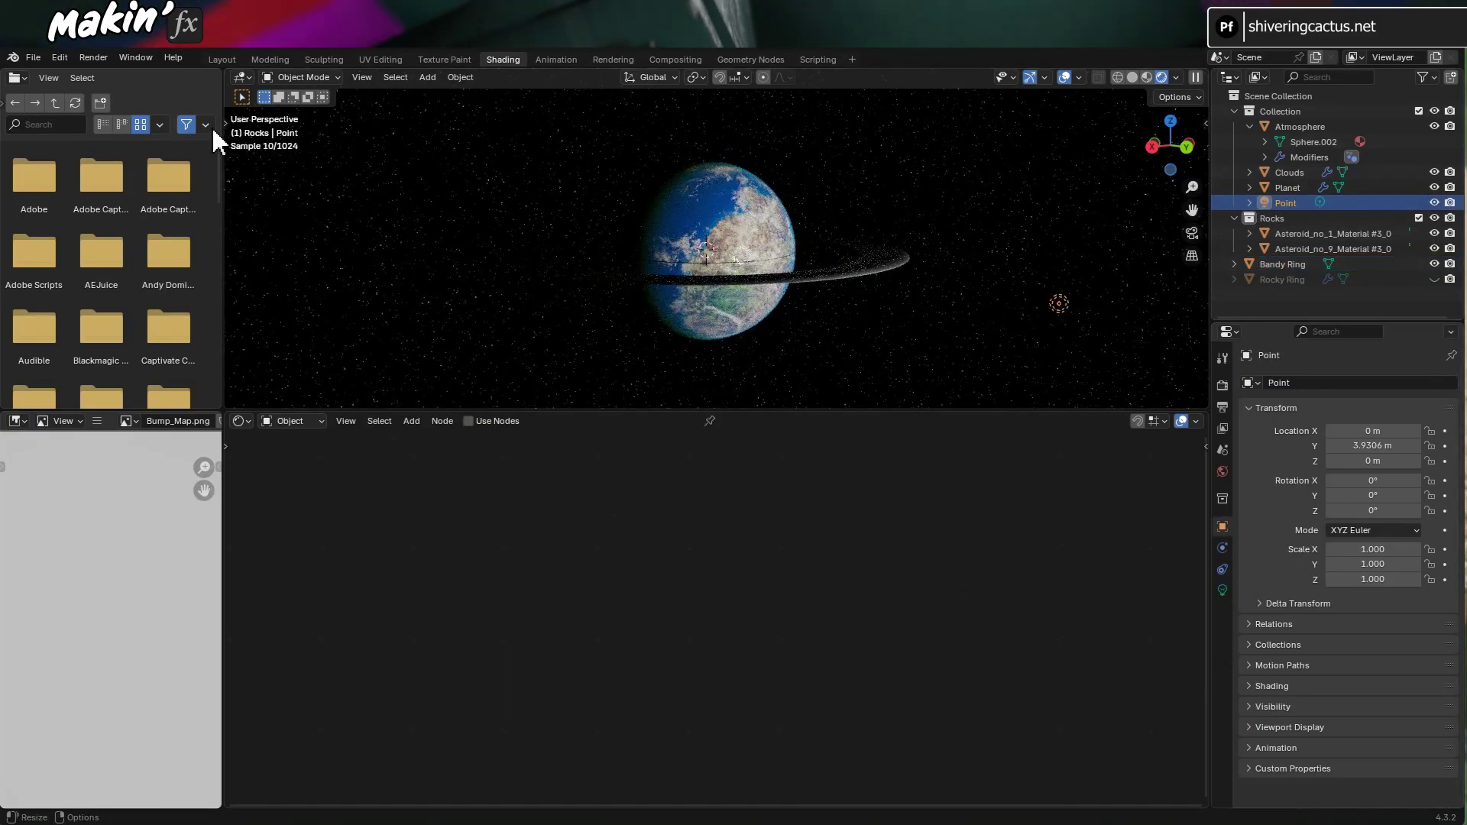
pyautogui.click(269, 60)
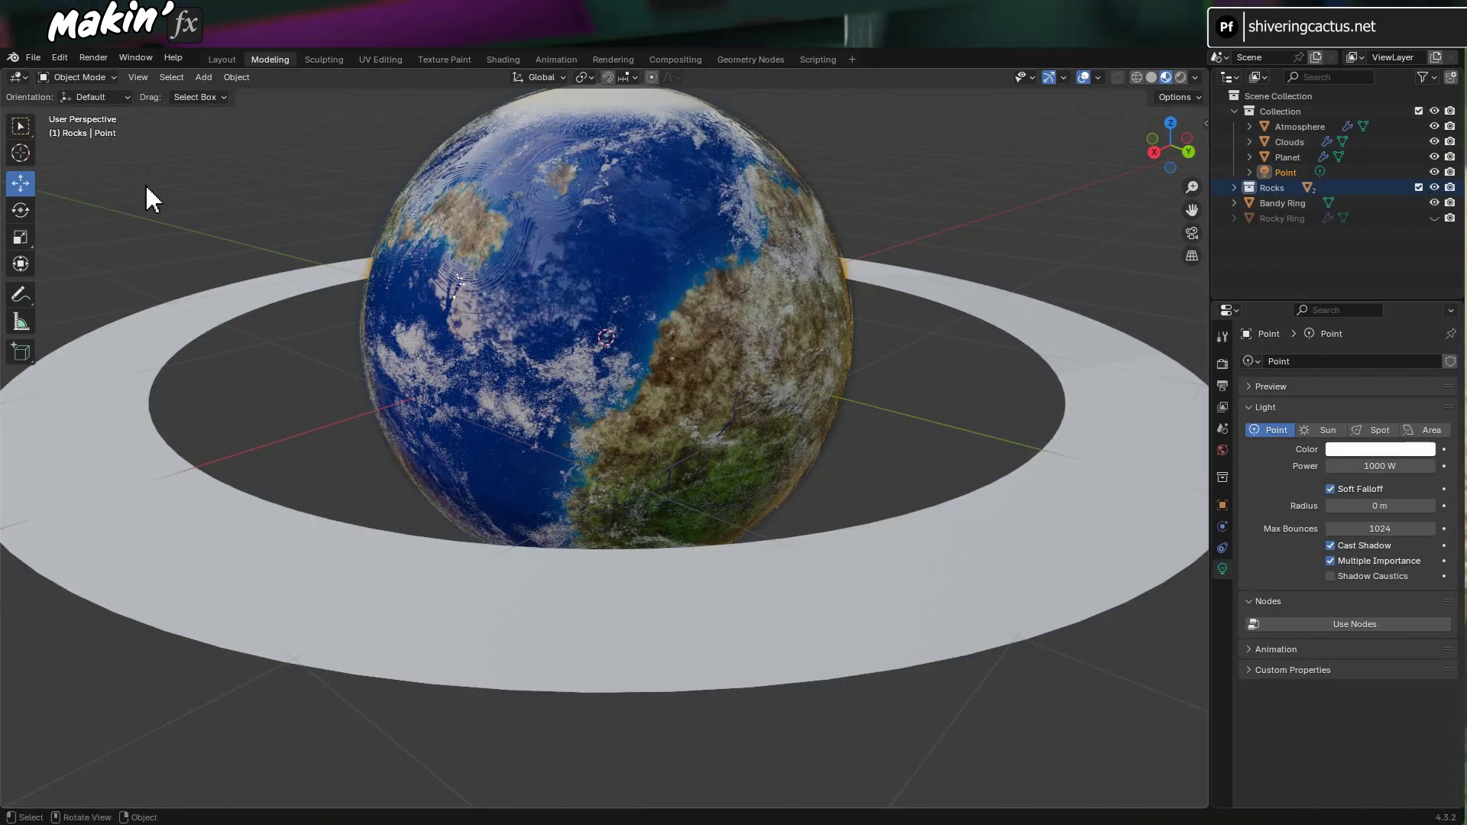
pyautogui.scroll(-5, 760, 292)
pyautogui.moveTo(1001, 466); pyautogui.dragTo(993, 389)
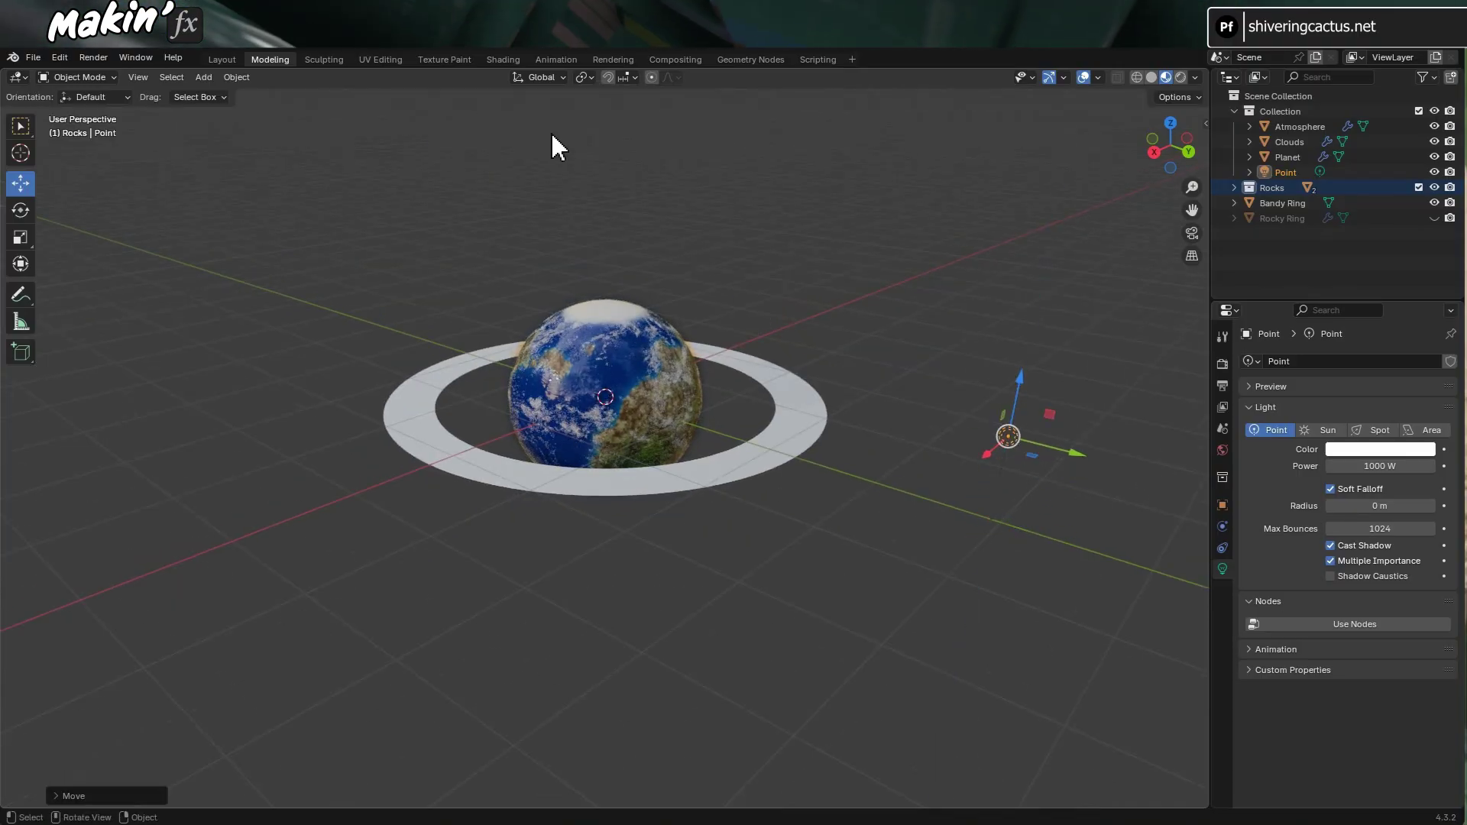
pyautogui.click(503, 59)
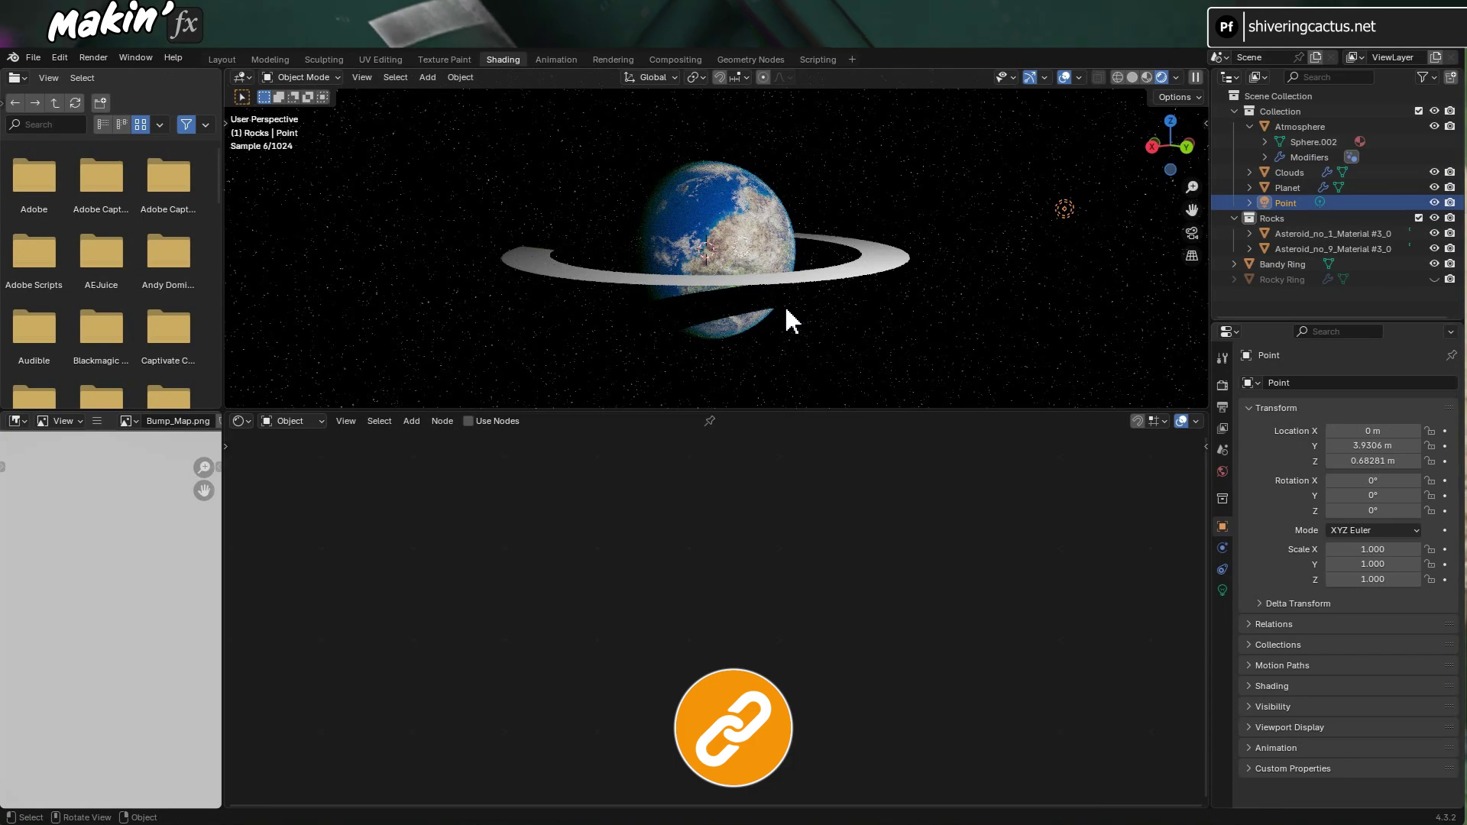
# Scroll back up the Bandy Ring's properties to start its material setup
pyautogui.scroll(3, 791, 321)
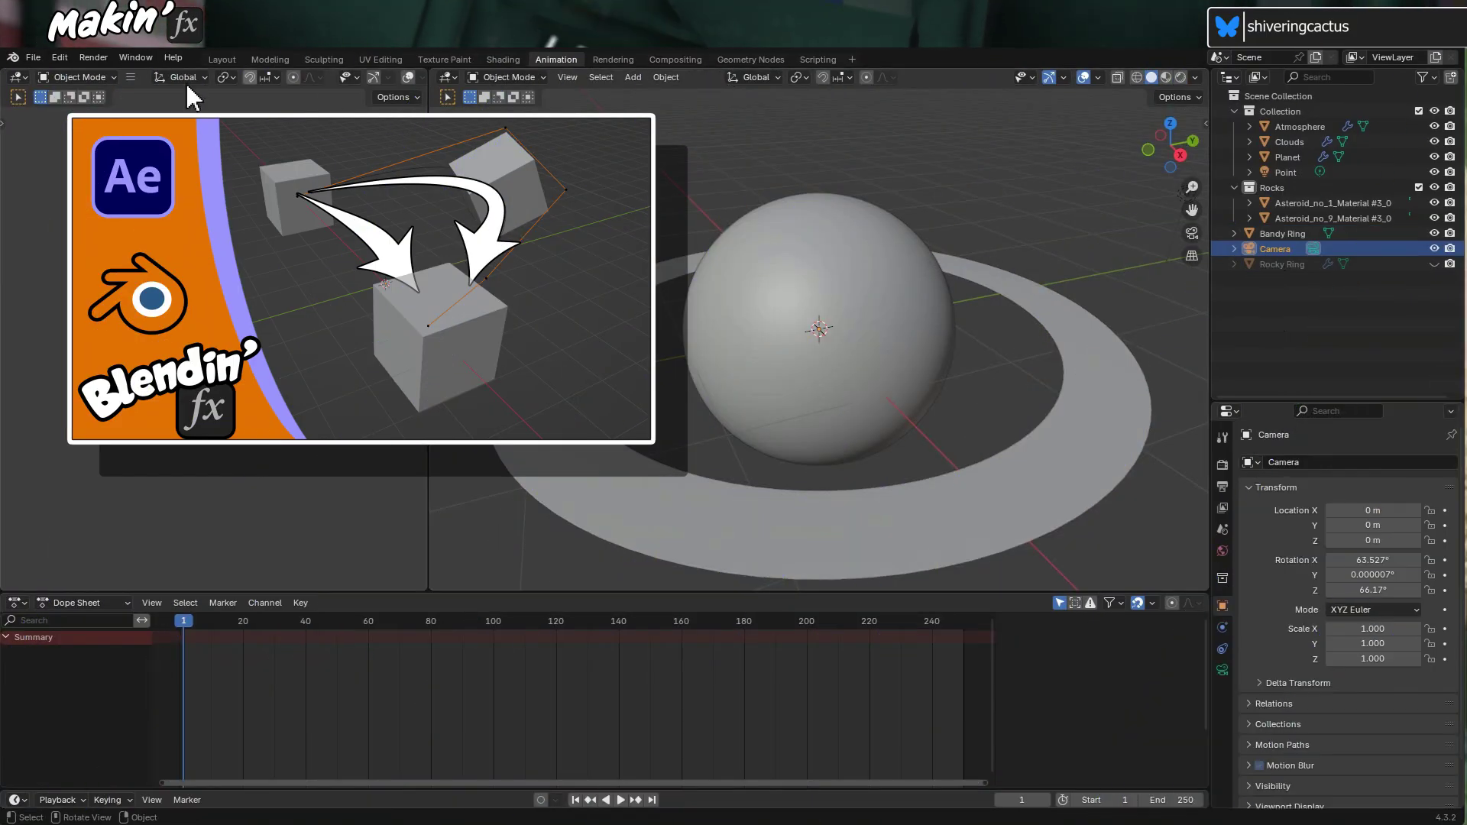
# Select the Camera and look through it as the active camera
pyautogui.click(1254, 250)
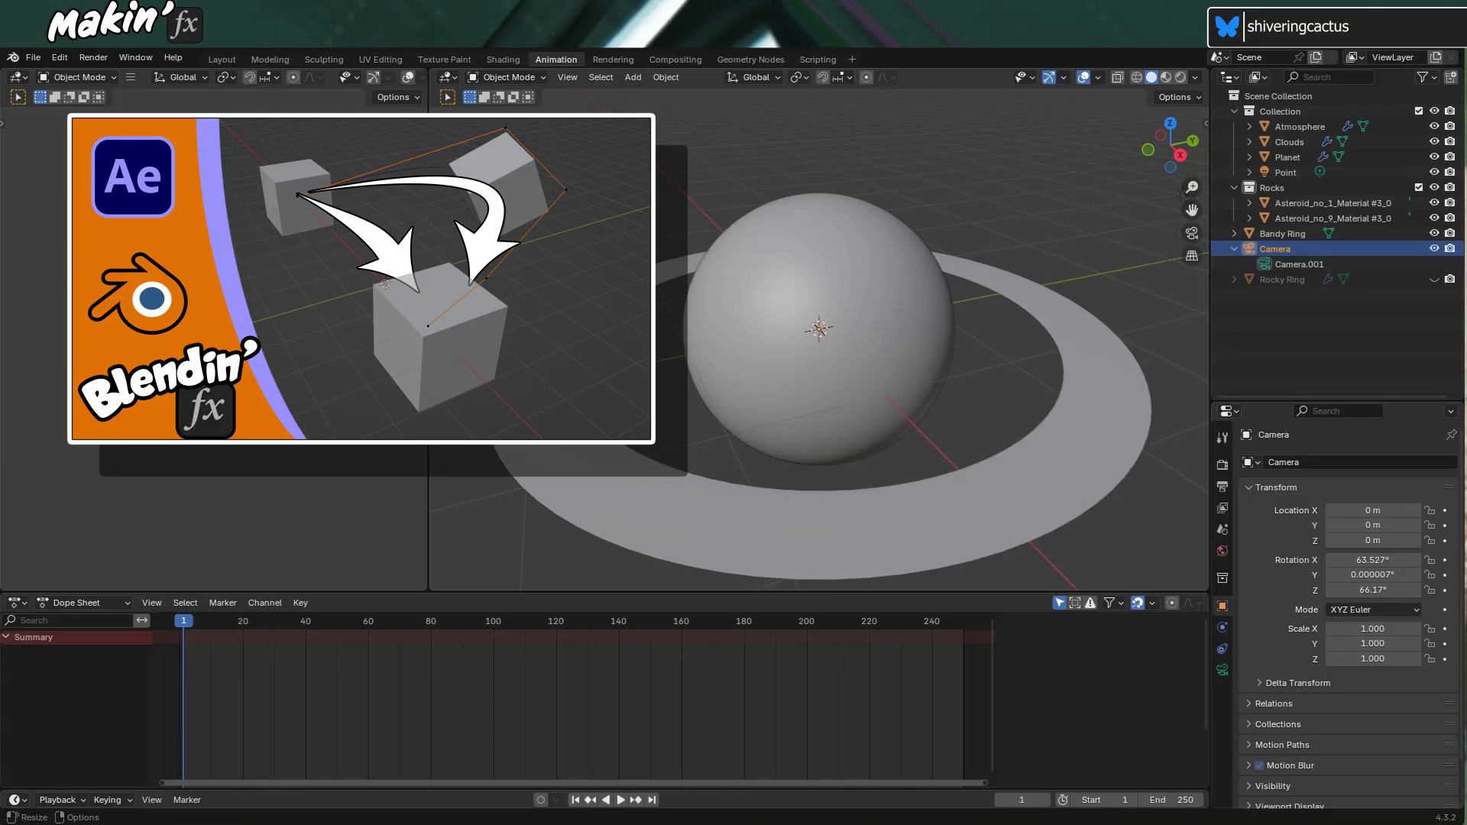
pyautogui.click(631, 77)
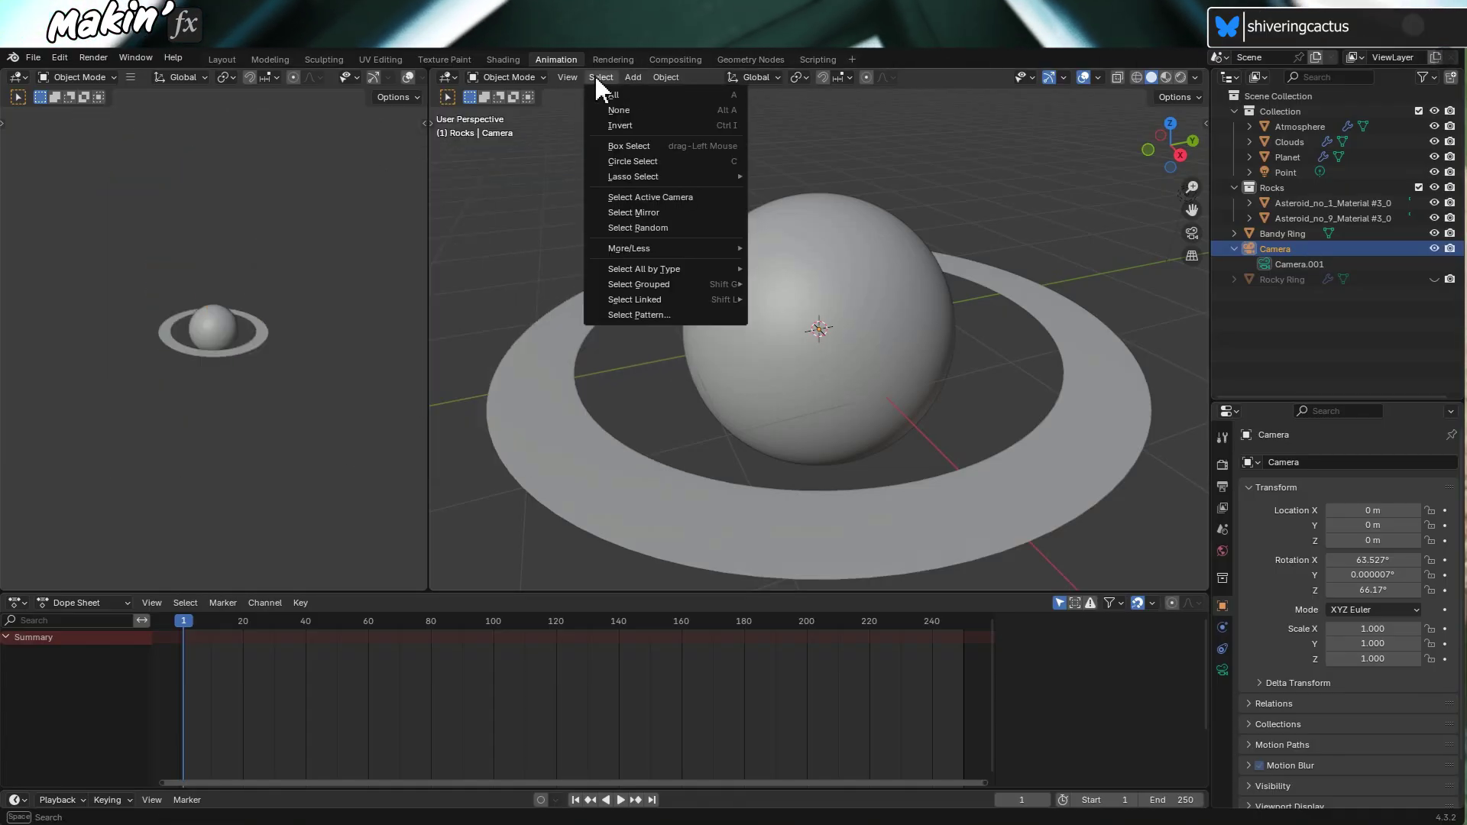
pyautogui.moveTo(567, 77)
pyautogui.moveTo(625, 258)
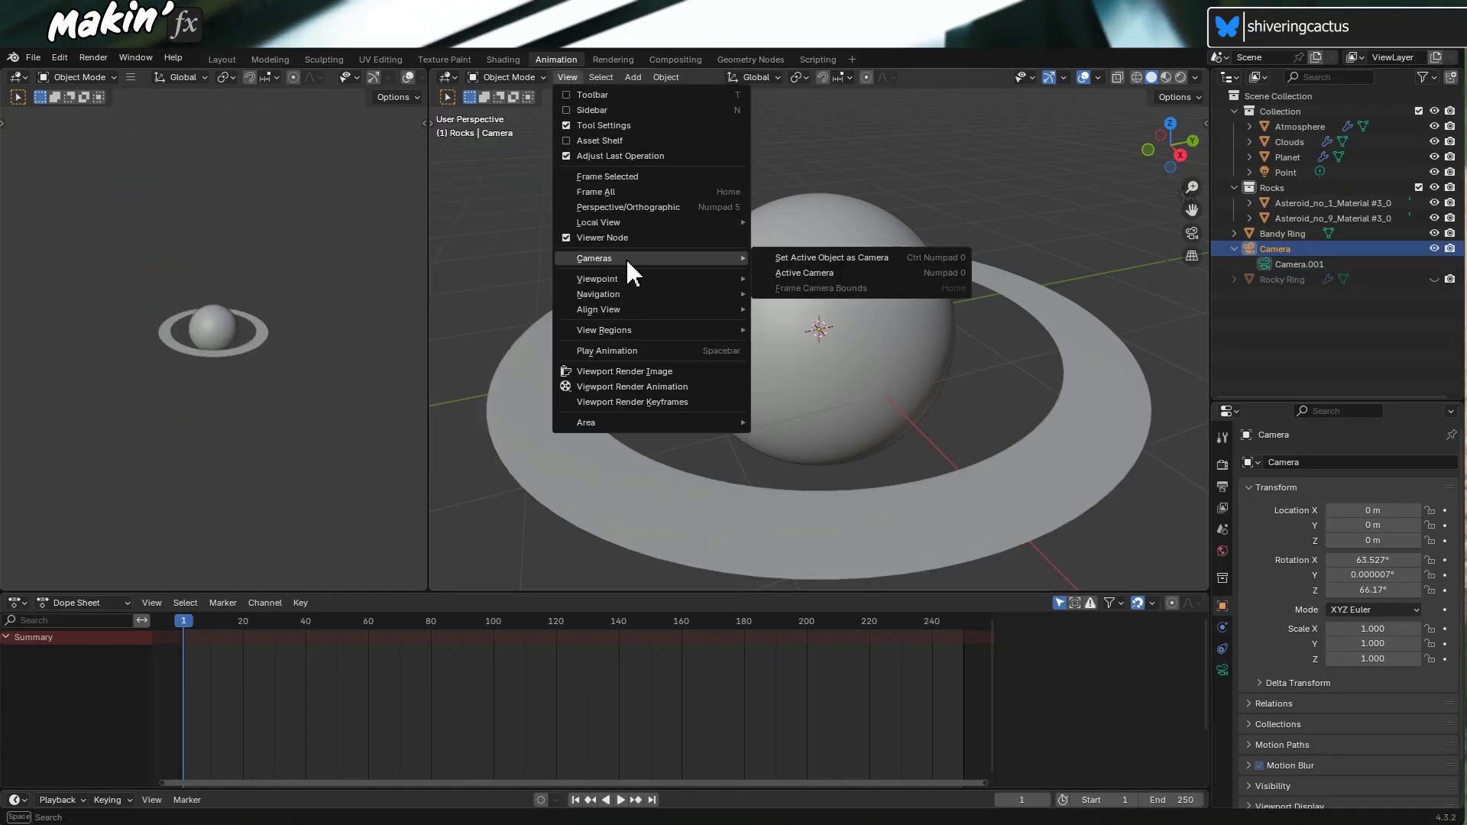
pyautogui.click(871, 269)
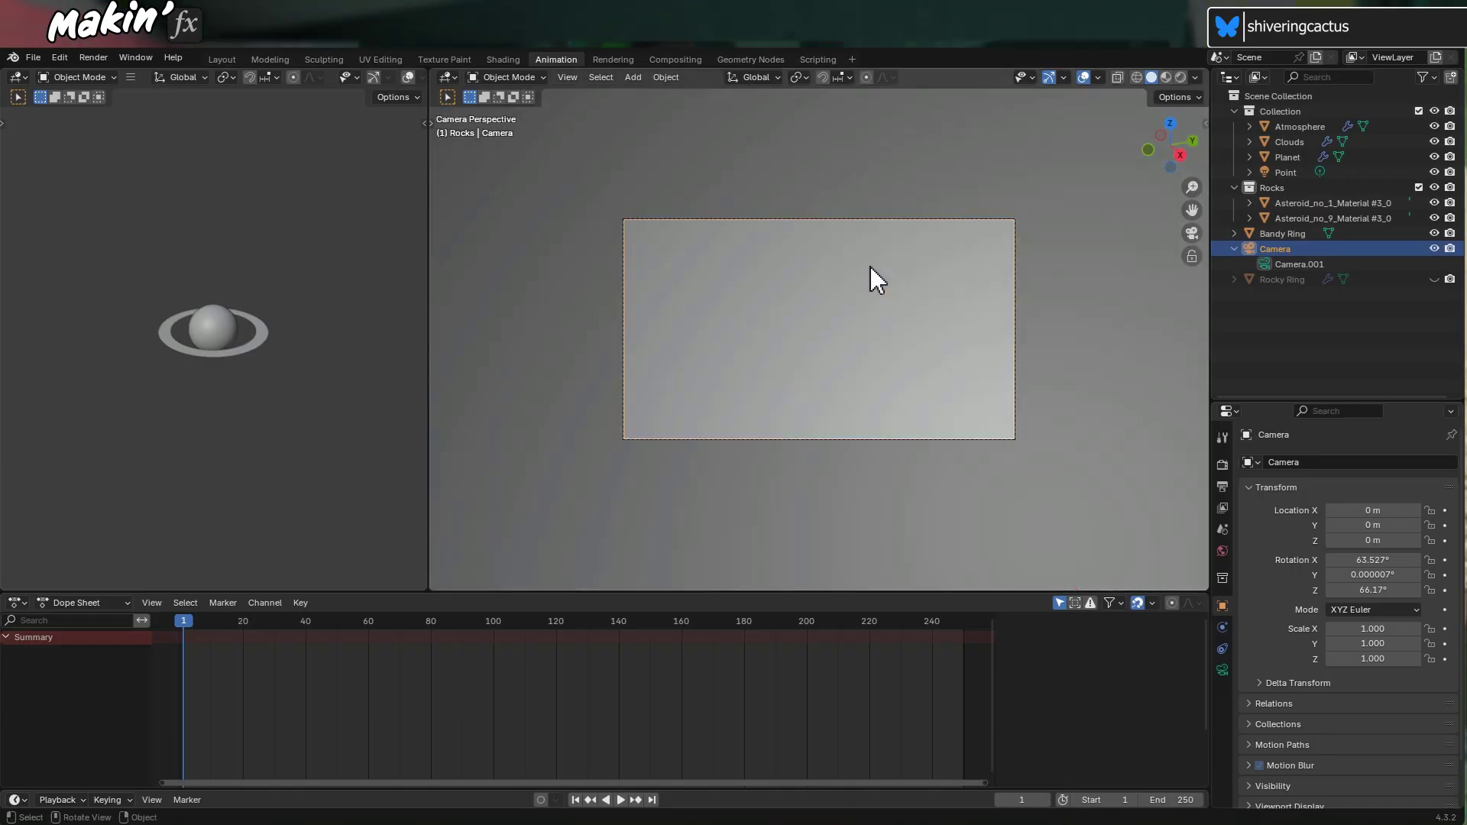
# Enable Camera to View and orbit to frame the planet and its ring
pyautogui.click(1215, 129)
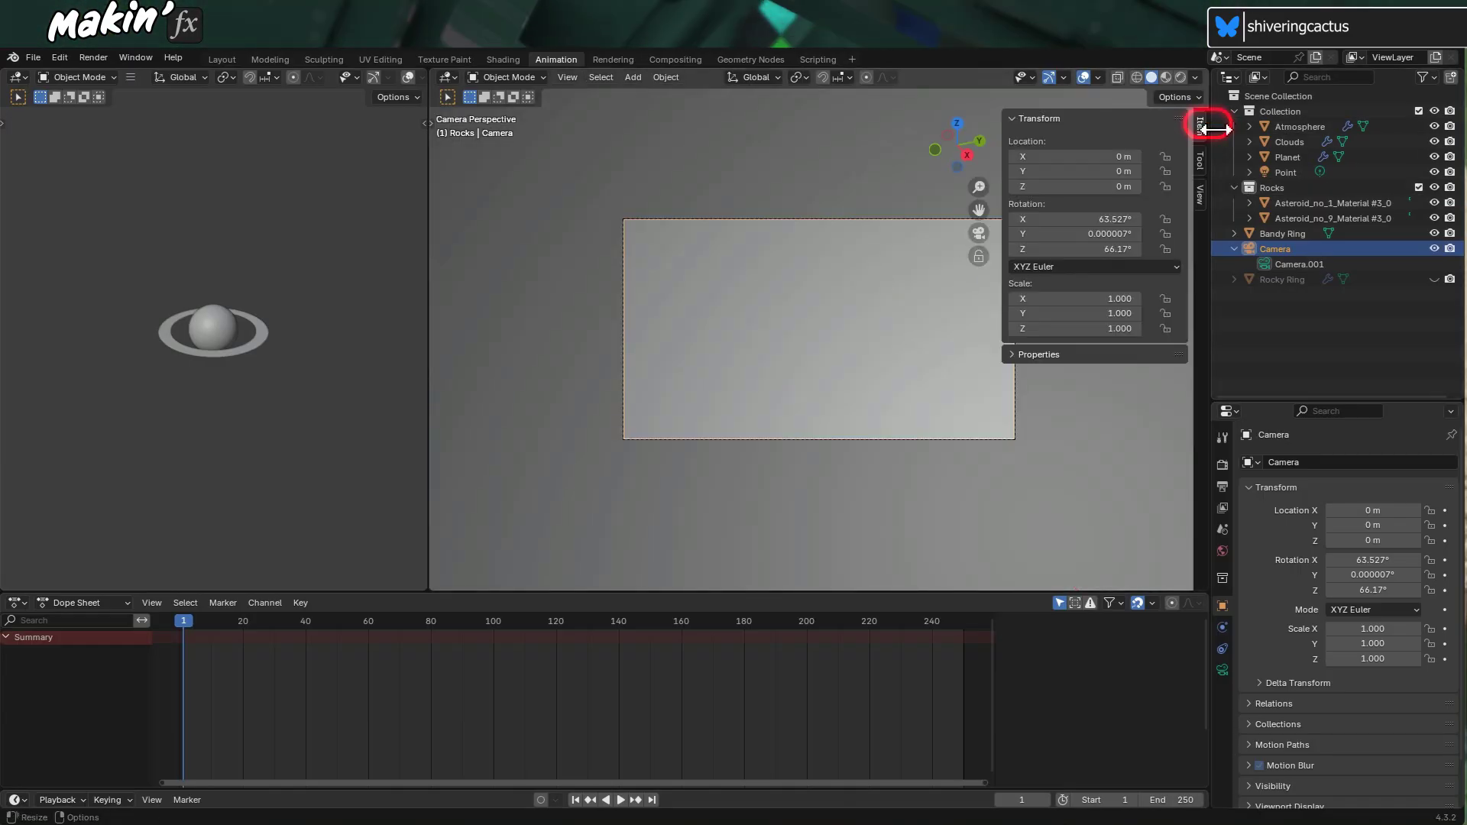
pyautogui.click(1199, 195)
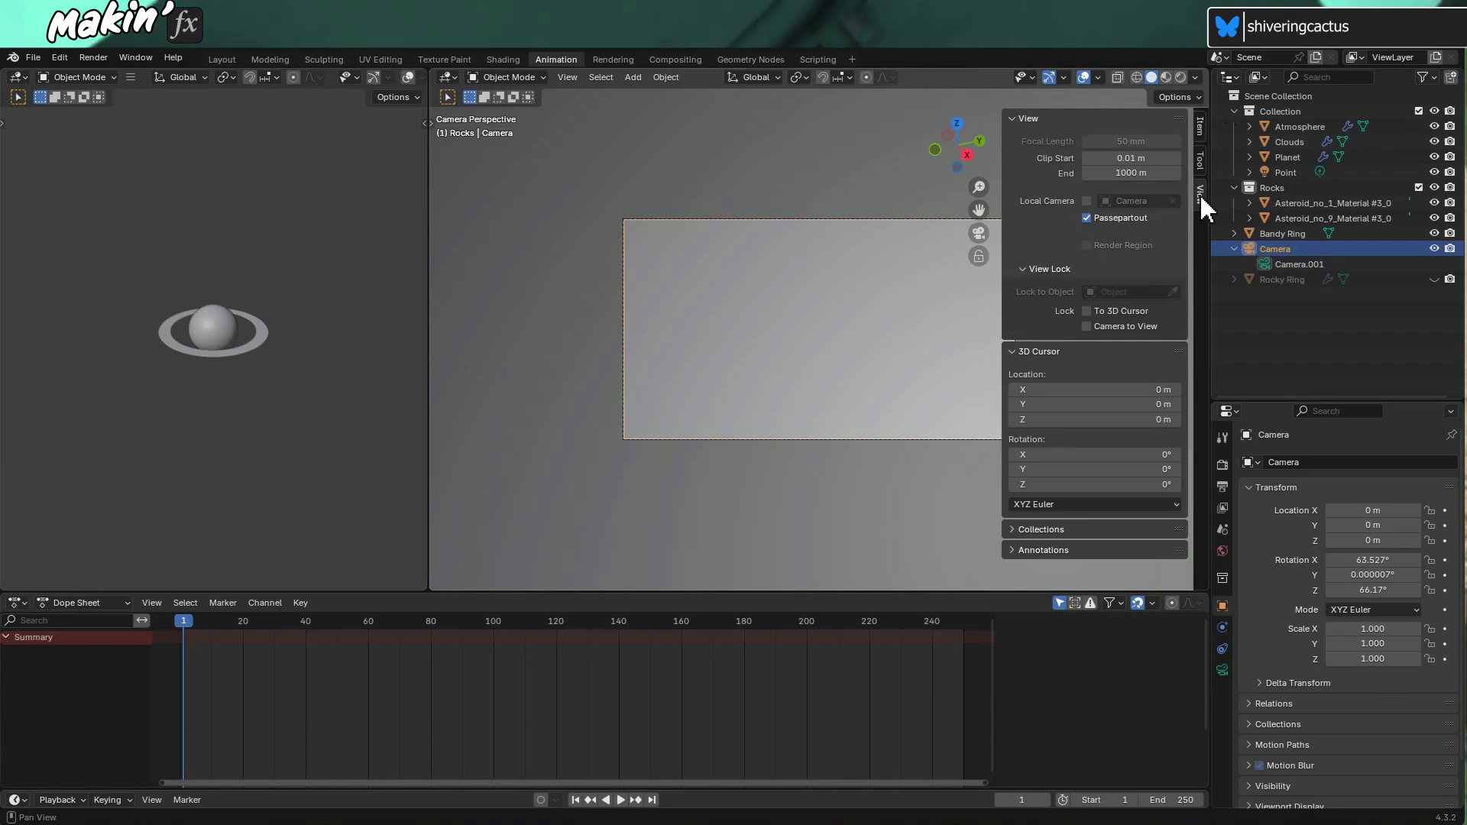
pyautogui.click(1087, 327)
pyautogui.scroll(-8, 850, 281)
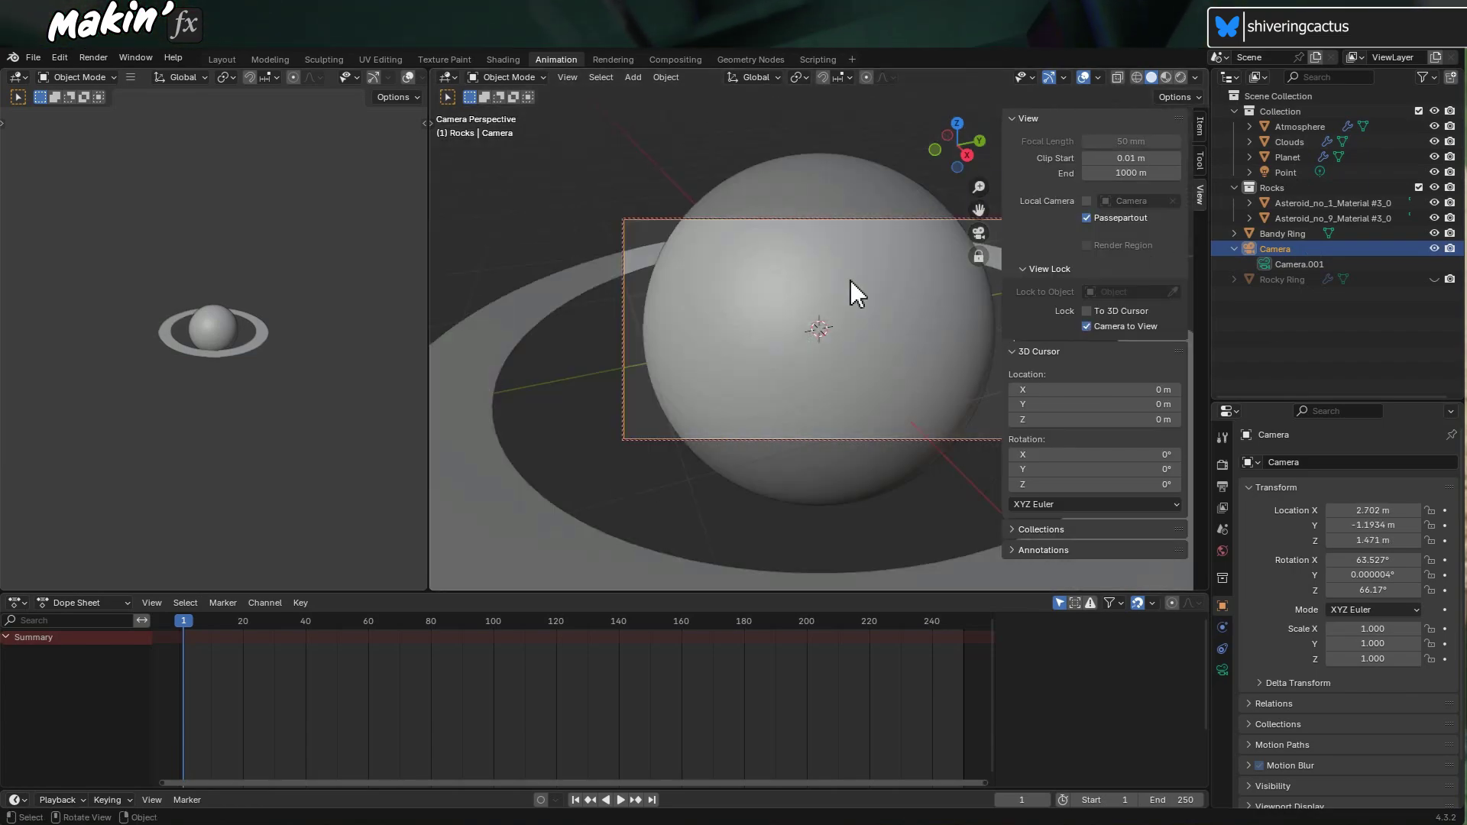
pyautogui.moveTo(851, 281)
pyautogui.mouseDown(button='middle')
pyautogui.moveTo(827, 303)
pyautogui.moveTo(871, 289)
pyautogui.mouseUp(button='middle')
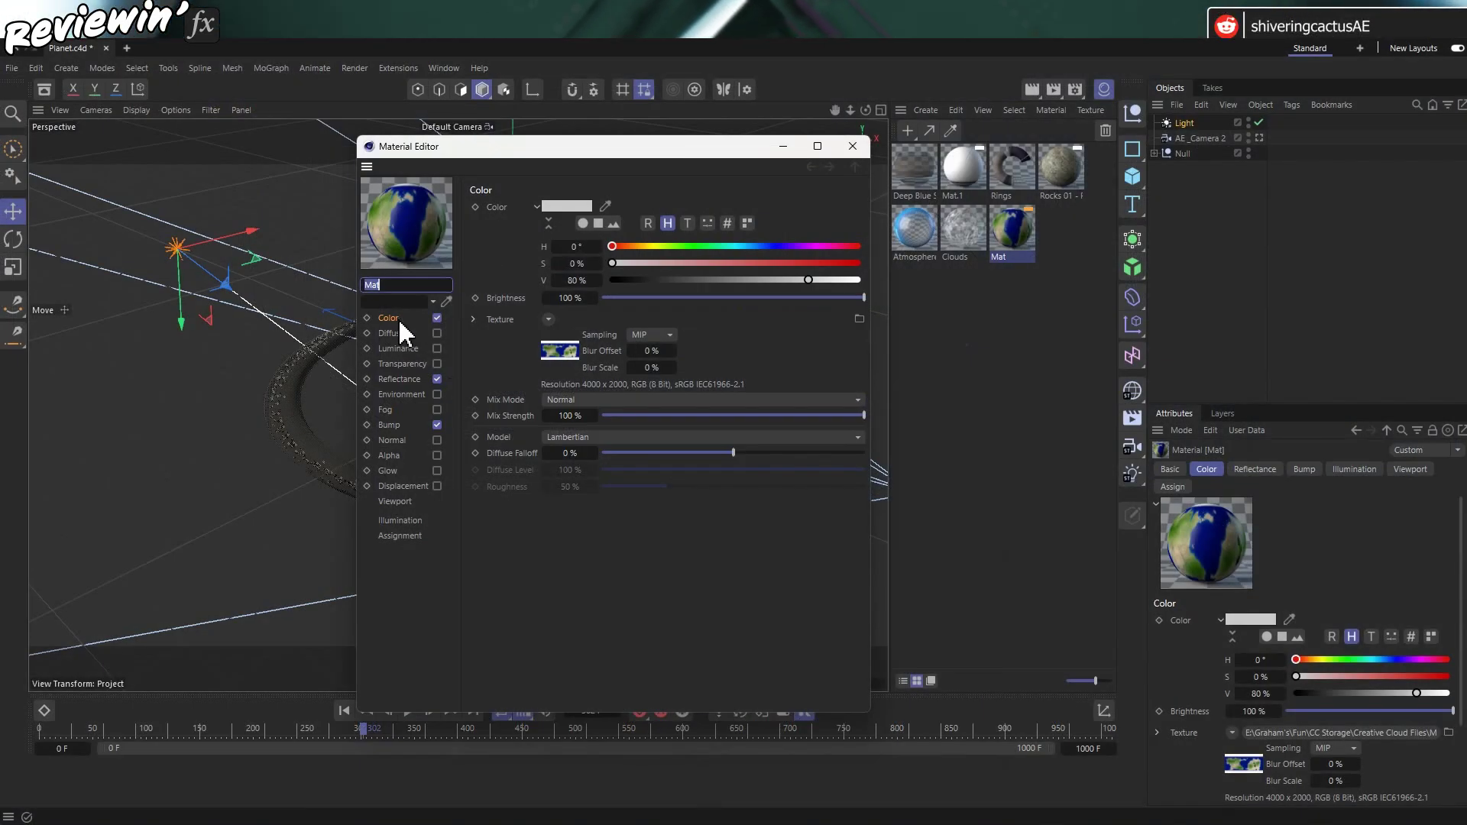
# Open the Snow and Rock material and view the layers of its Color texture
pyautogui.click(548, 319)
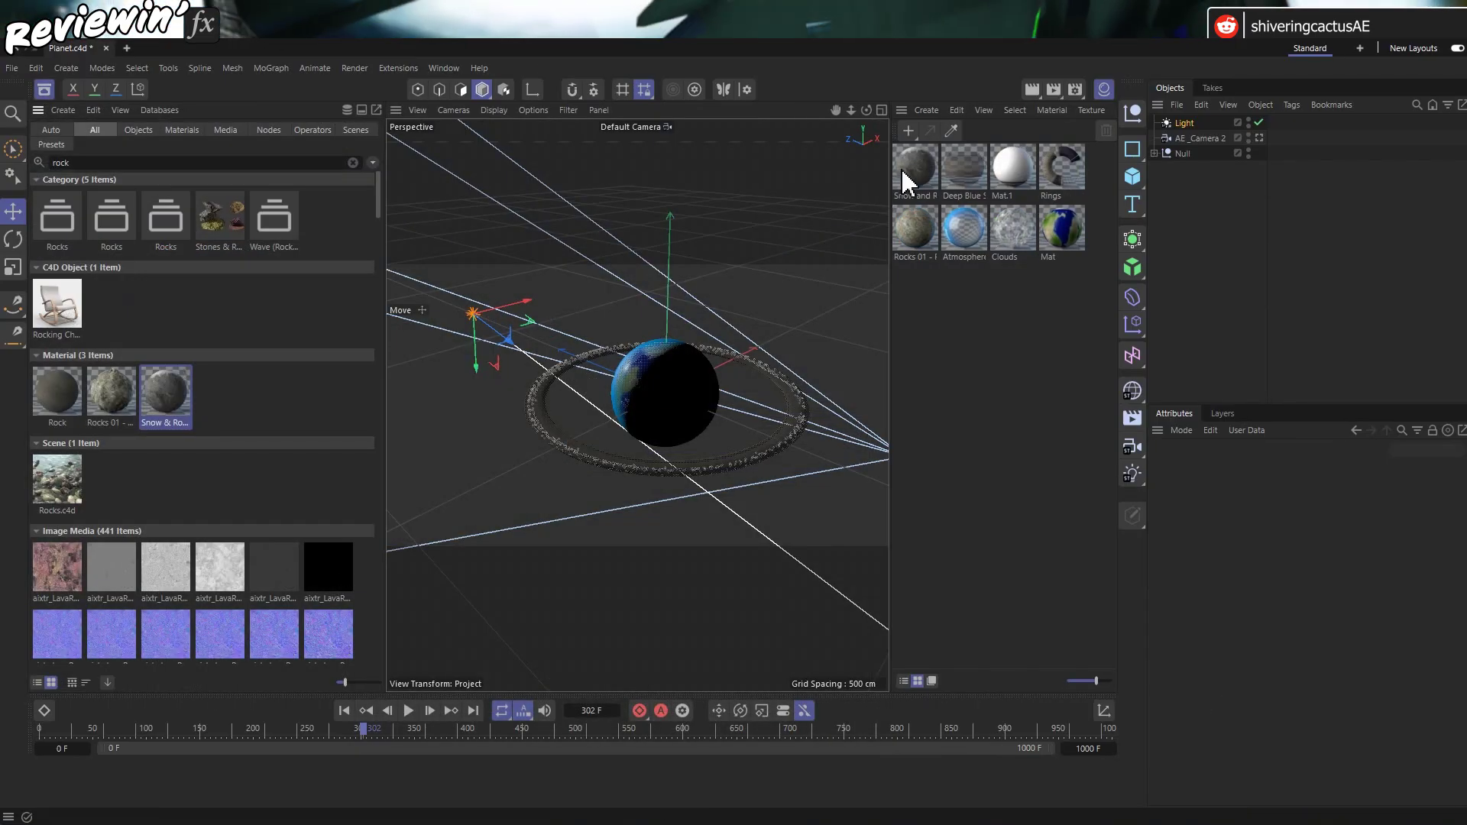
pyautogui.doubleClick(914, 169)
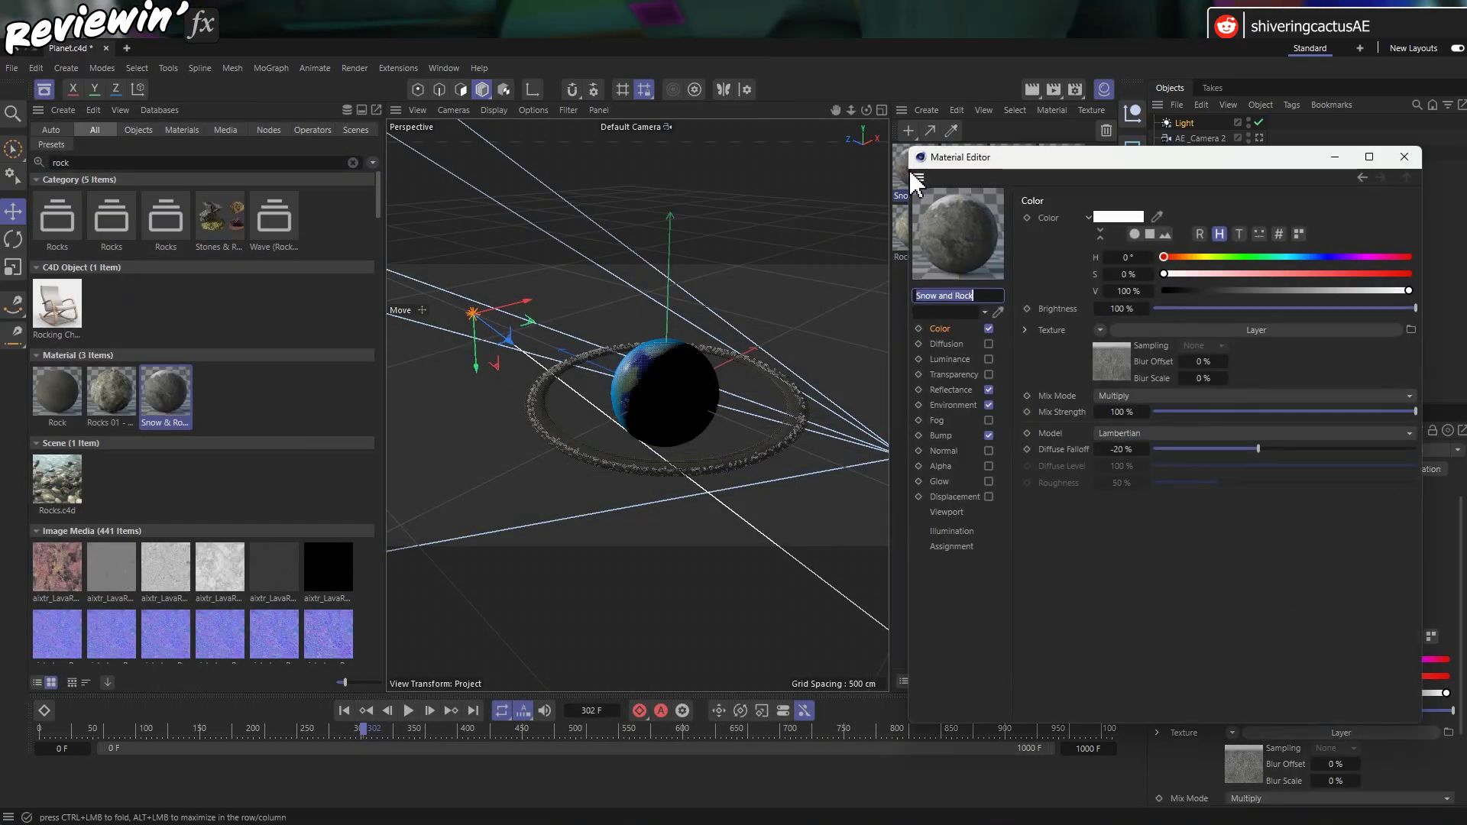
pyautogui.click(1104, 362)
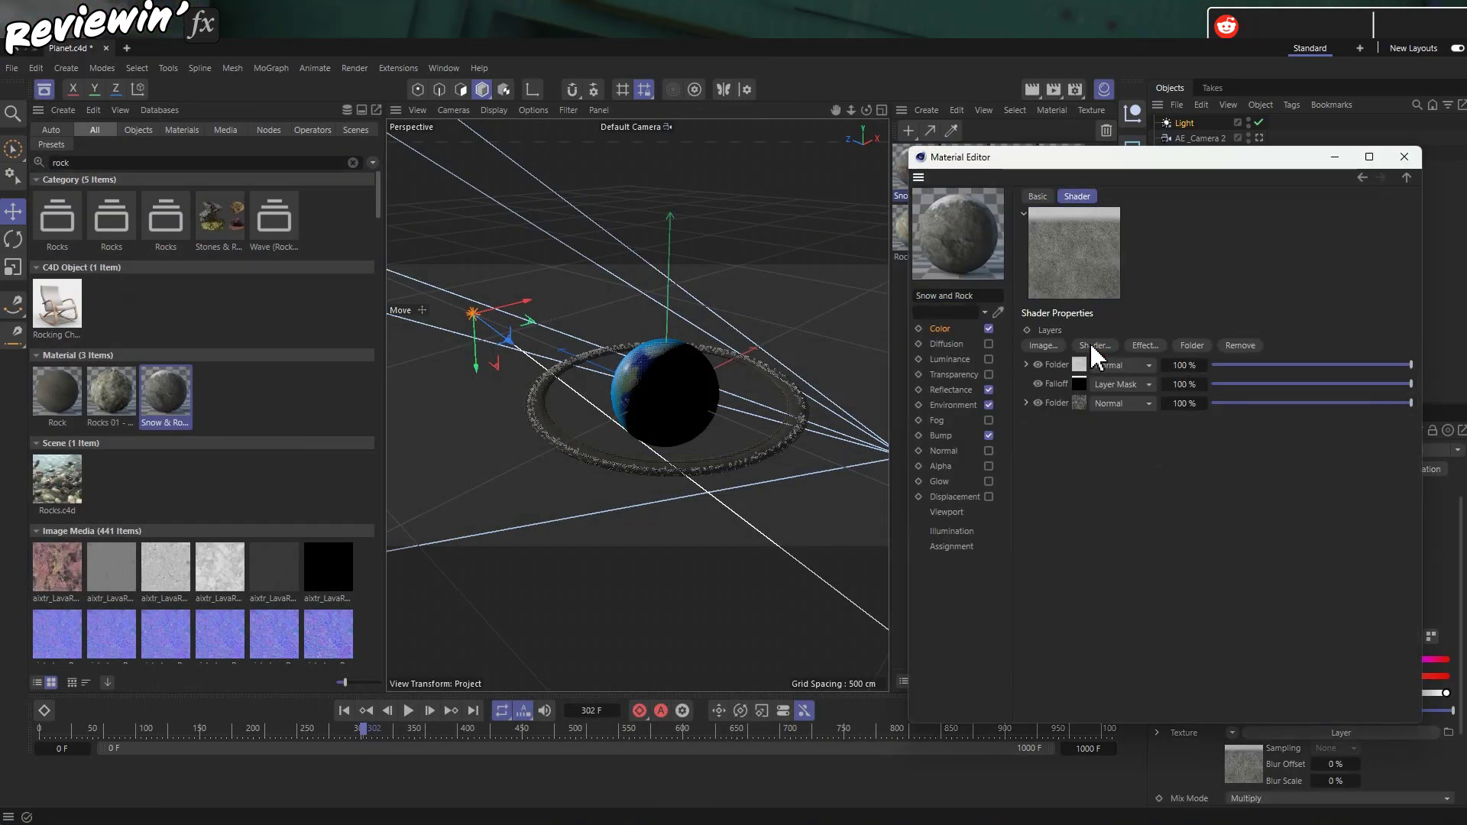